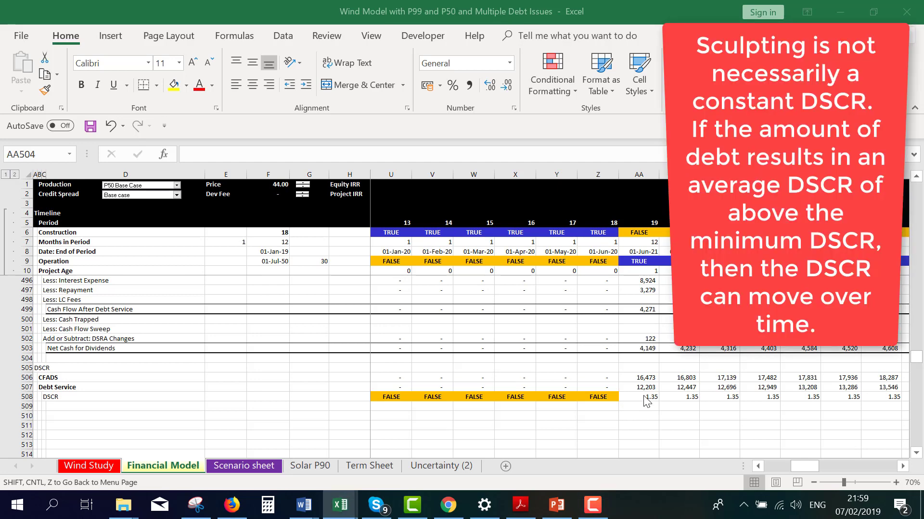
- Review the DSCR formula across the operating periods in row 508, from AA508 out to AM508 and back to AA508
click(638, 399)
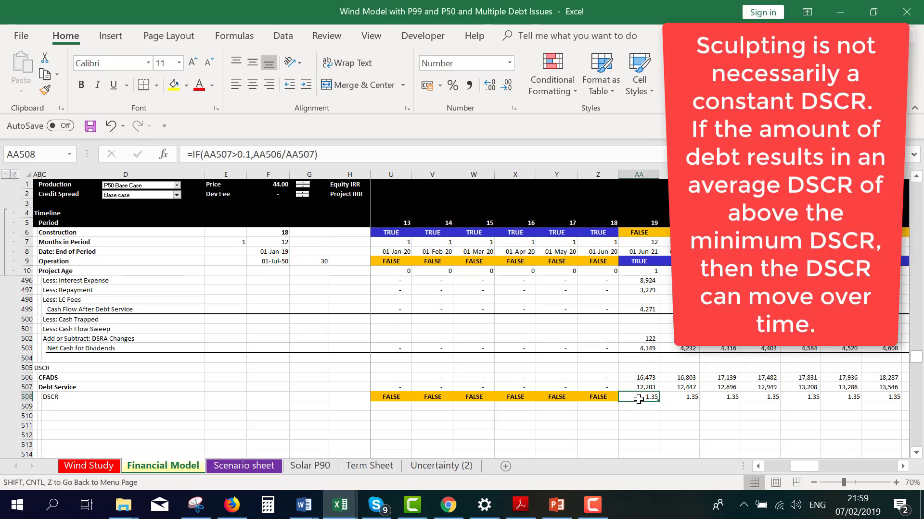
key(Right)
key(Right)
key(Right)
key(Right)
key(Right)
key(Right)
key(Right)
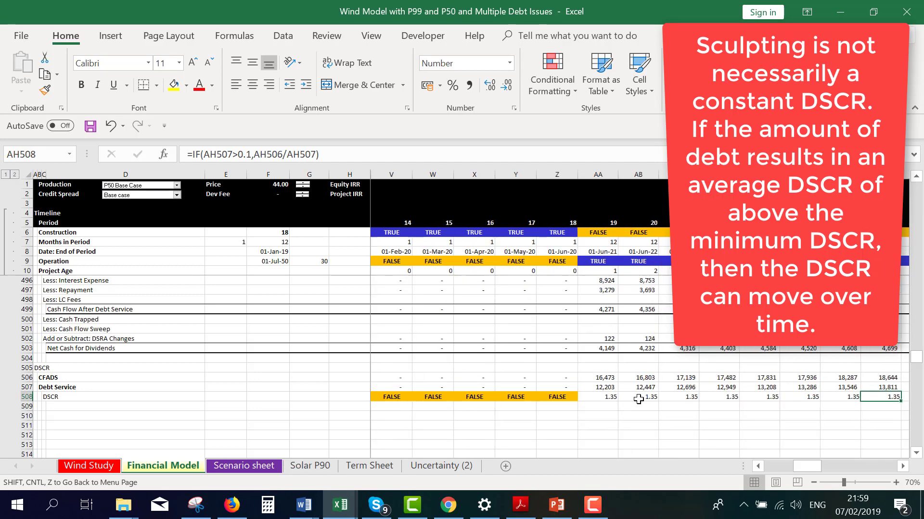
key(Right)
key(Right)
key(Right)
key(Right)
key(Right)
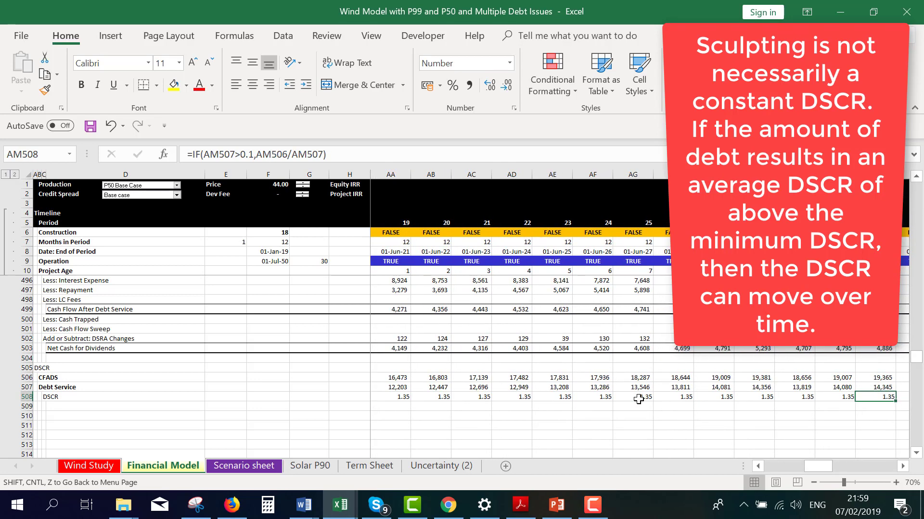
key(Left)
key(Left)
key(Left)
key(Left)
key(Left)
key(Left)
key(Left)
key(Left)
key(Left)
key(Left)
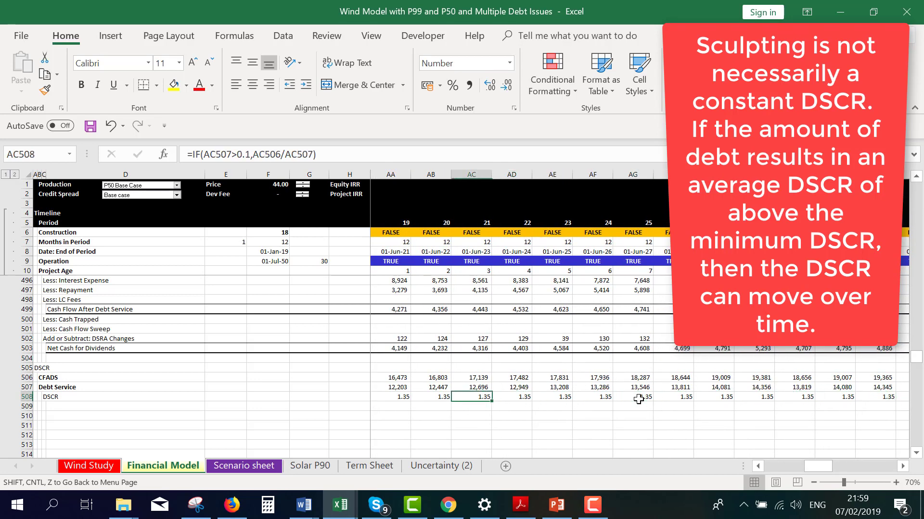
key(Left)
key(Left)
key(Left)
key(Right)
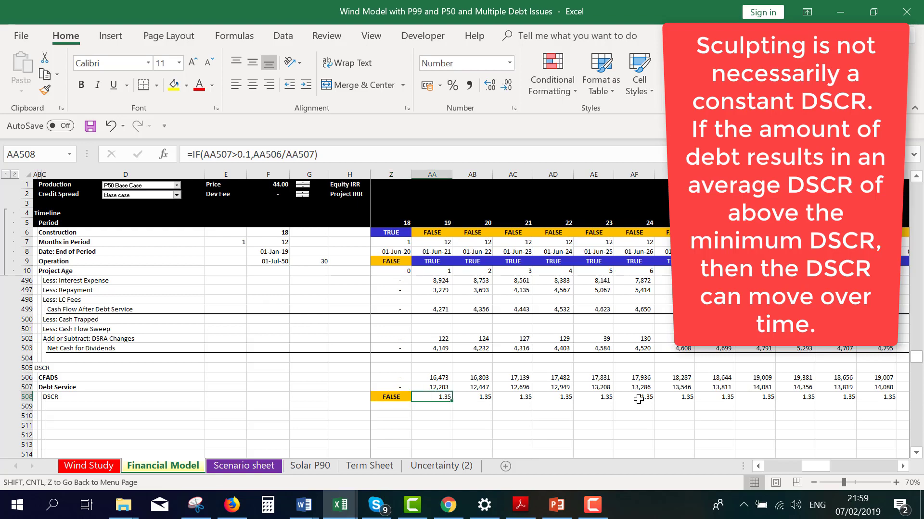
- Check the formulas behind CFADS, Debt Service and DSCR for period 19 in cells AA506 to AA508
key(Up)
key(Up)
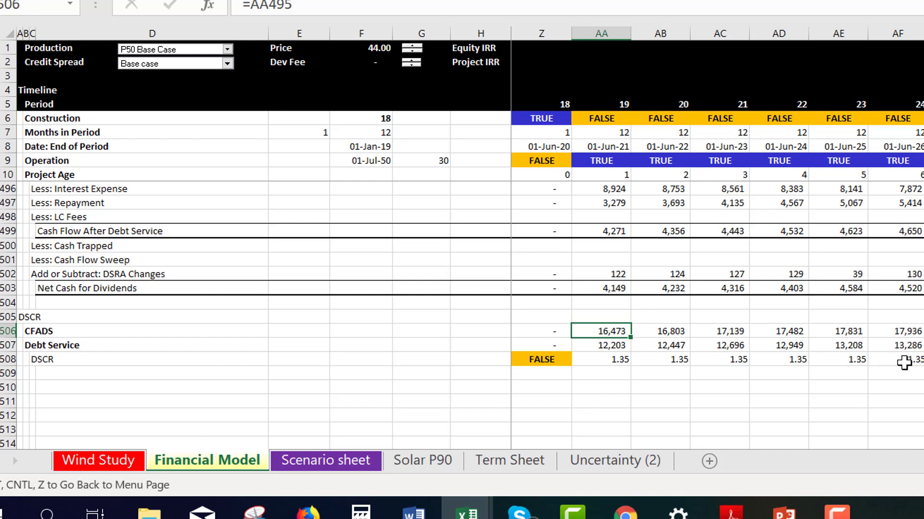
key(Down)
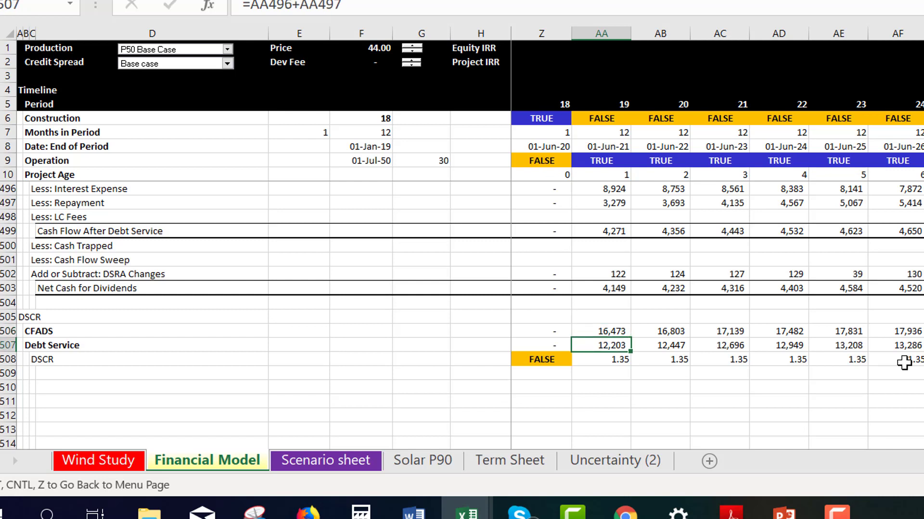
key(Down)
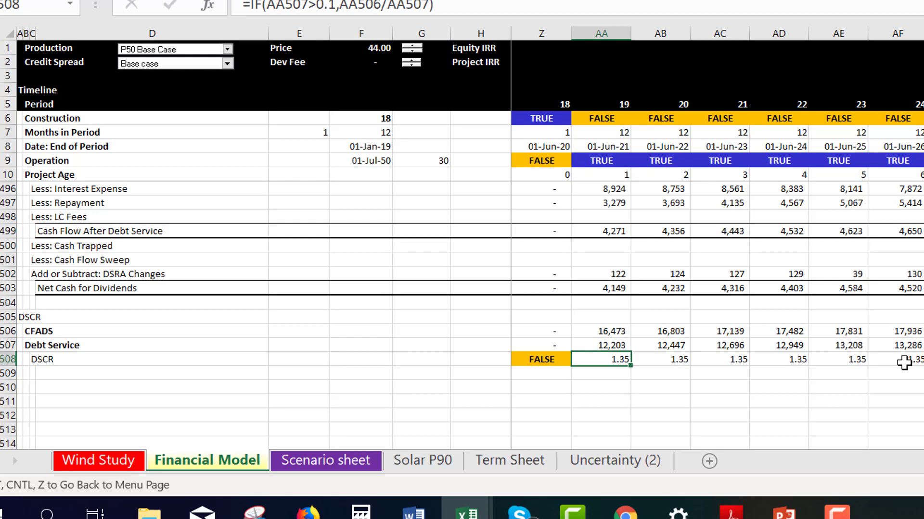
- Examine the Cash Flow Waterfall lines for period 19 from EBITDA through taxes, interest income and DSRA changes to CFADS
key(Up)
key(Up)
key(Up)
key(Up)
key(Up)
key(Up)
key(Up)
key(Up)
key(Up)
key(Up)
key(Up)
key(Up)
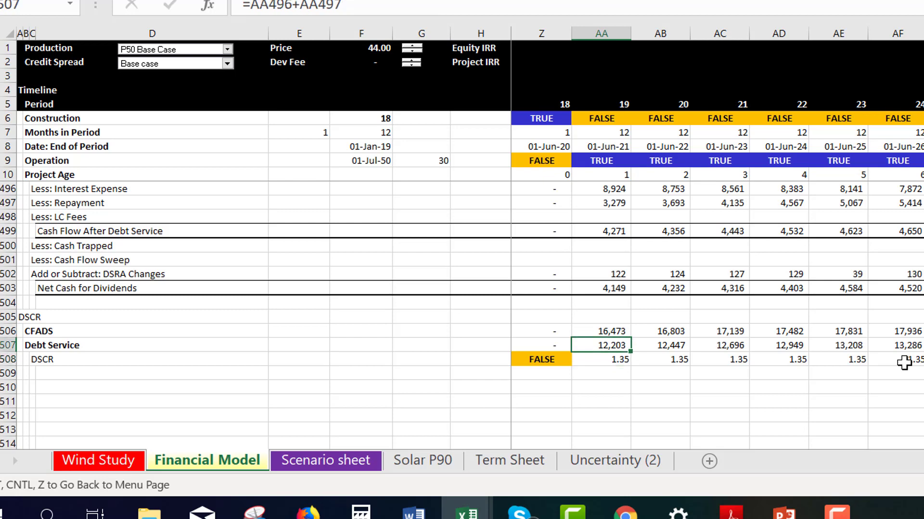
key(Up)
key(Up)
key(Up)
key(Up)
key(Up)
key(Up)
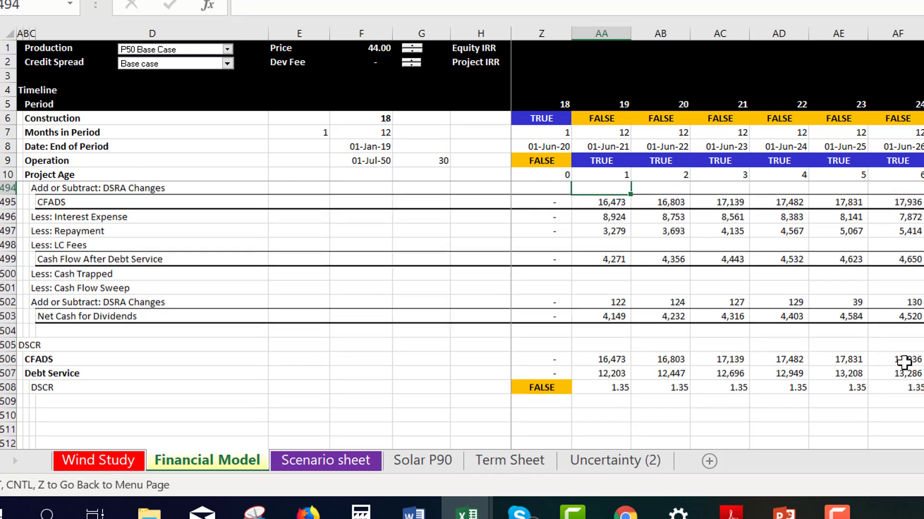
key(Down)
key(Down)
key(Down)
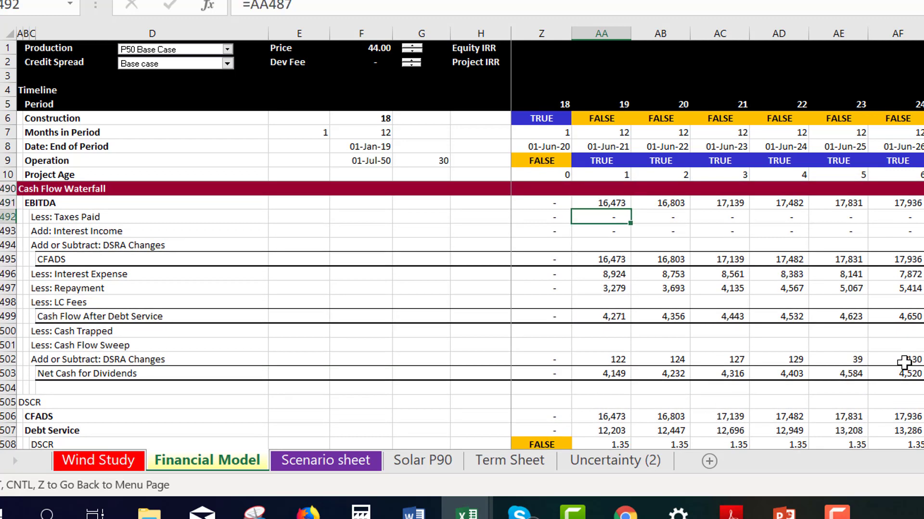
key(Down)
key(Down)
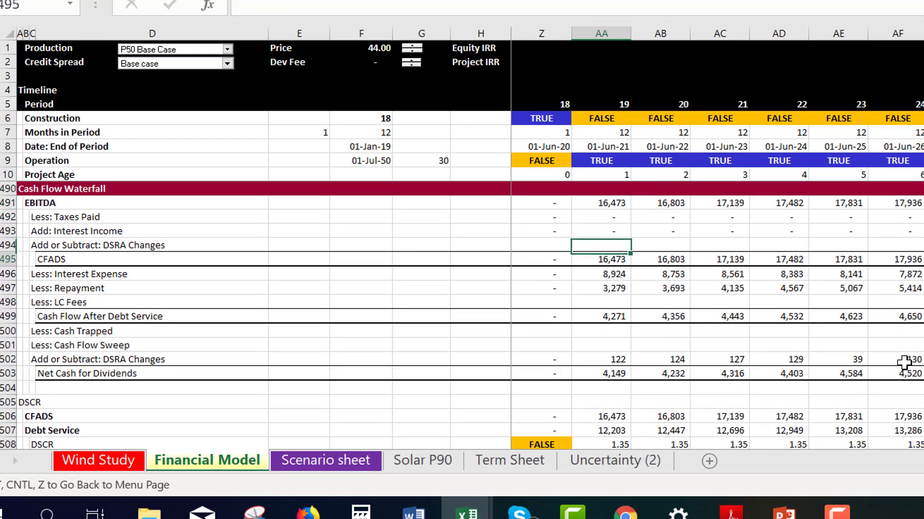
- Examine the period 19 interest expense, repayment, LC fees and cash flow after debt service lines beneath CFADS in the waterfall
key(Down)
key(Down)
key(Down)
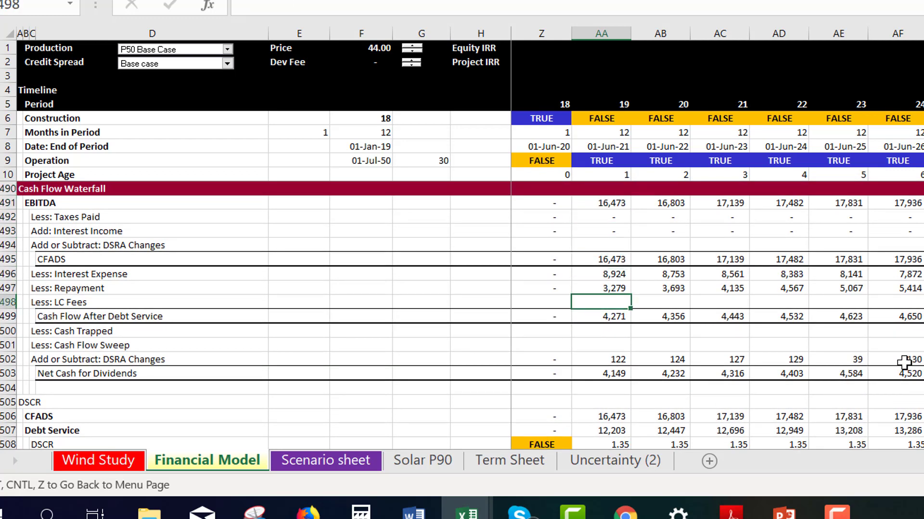
key(Up)
key(Up)
key(Down)
key(Down)
key(Down)
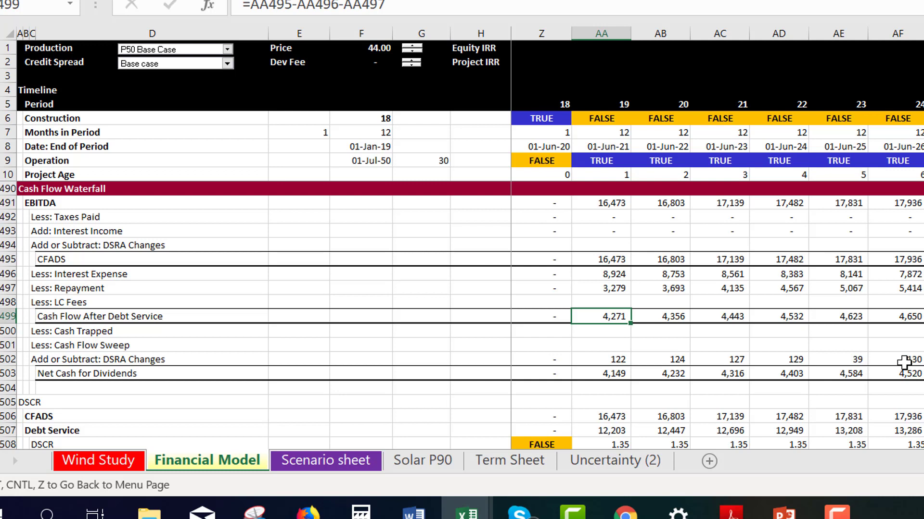
key(Up)
key(Up)
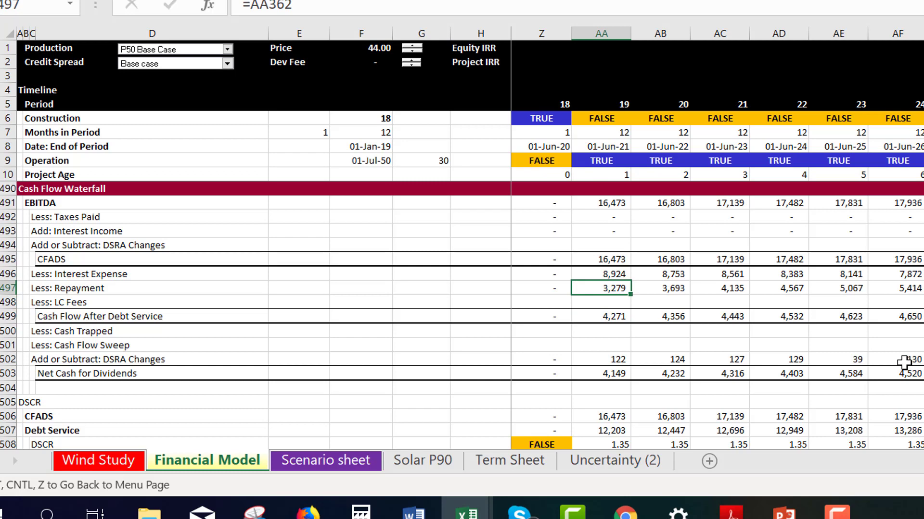
key(Up)
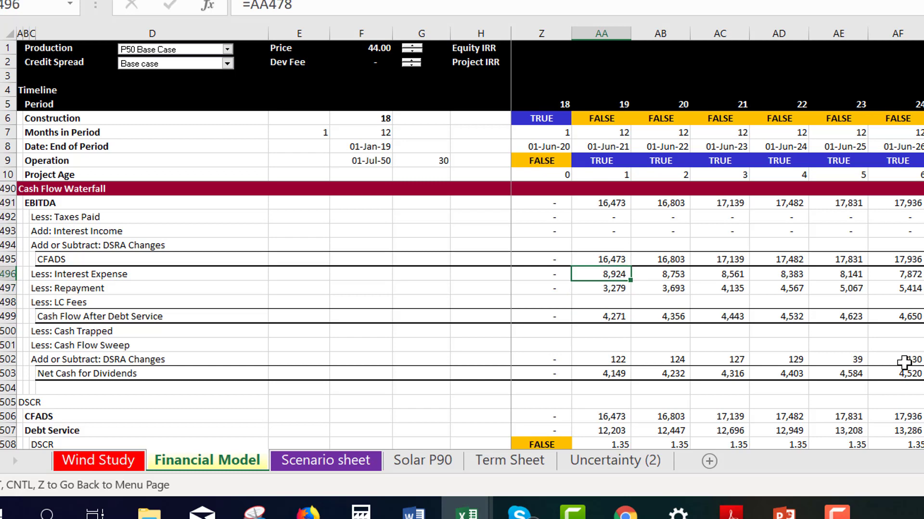
- Look over the revenue-to-earnings section above the Cash Flow Waterfall, up to Revenues at P50 Base Case
key(Up)
key(Up)
key(Up)
key(Up)
key(Up)
key(Up)
key(Up)
key(Up)
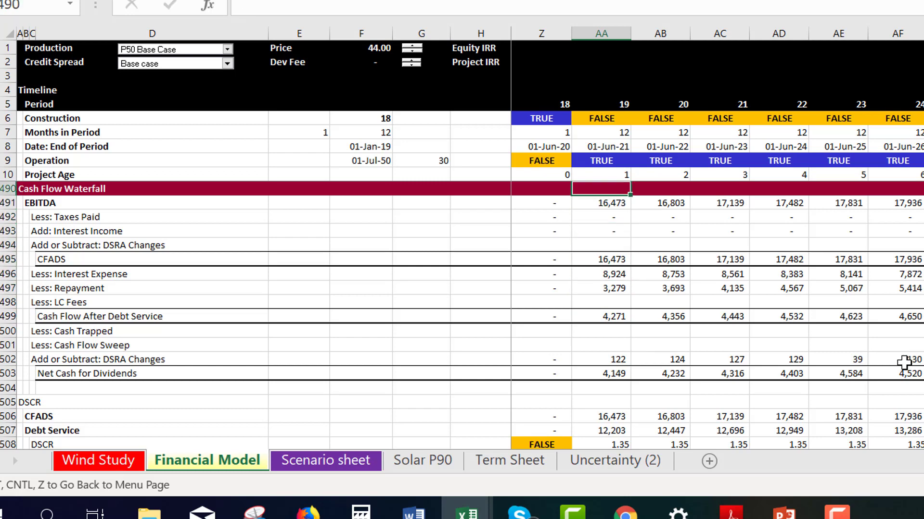
key(Down)
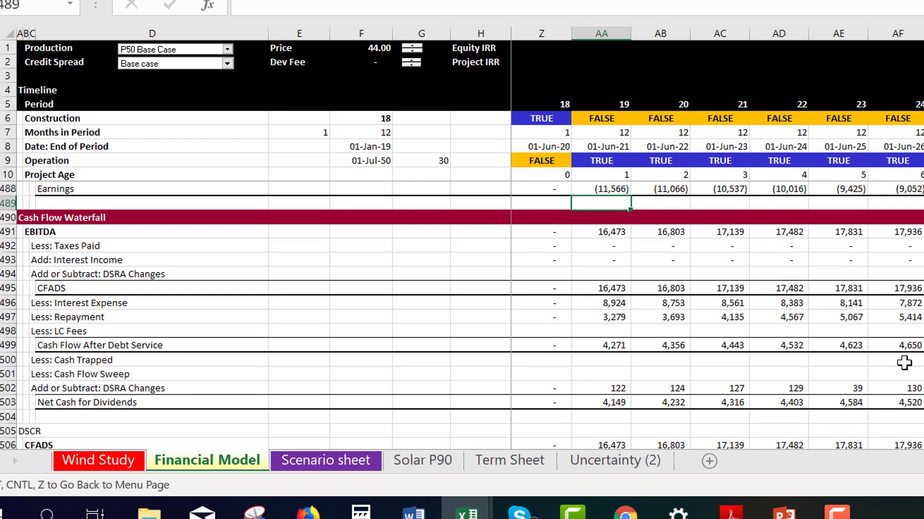
key(Page_Up)
key(Page_Up)
key(Page_Up)
key(Page_Up)
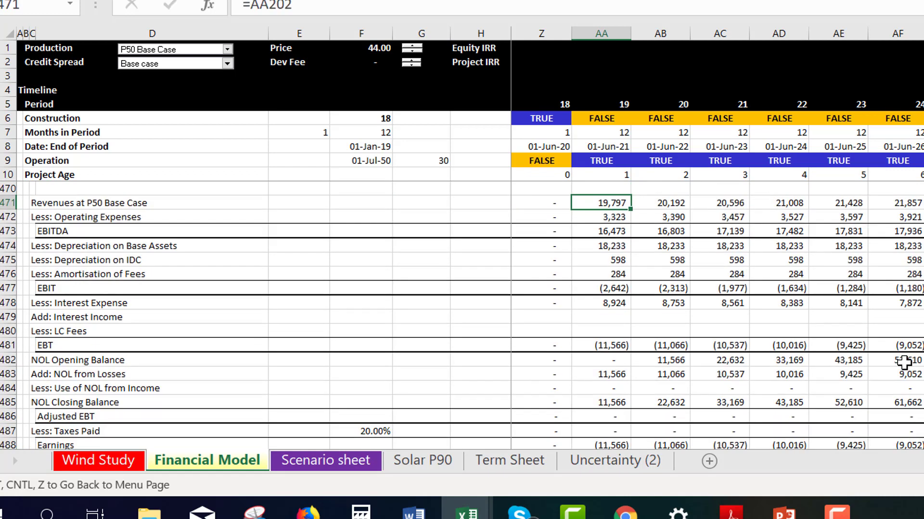
- Look over the debt totals and the Debt Issue 1 schedule earlier in the Financial Model sheet
key(Page_Up)
key(Page_Up)
key(Page_Up)
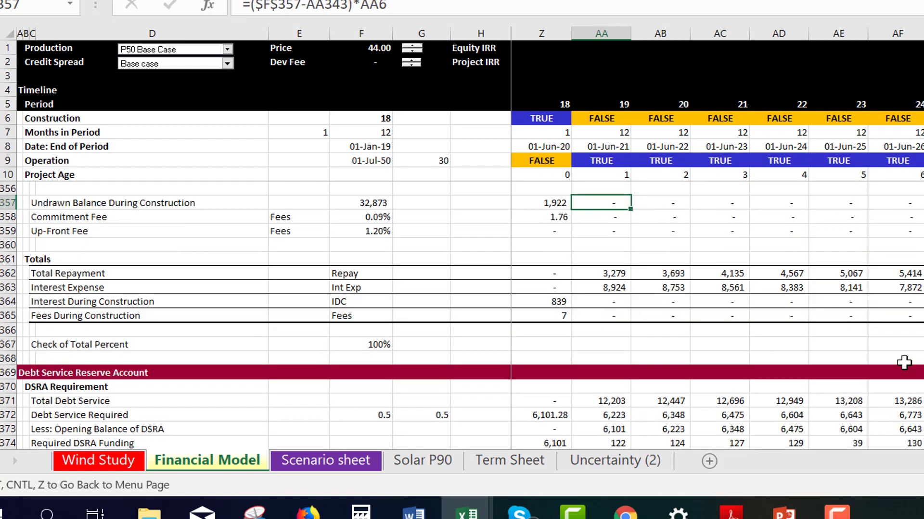
key(Page_Up)
key(Page_Up)
key(Page_Up)
key(Page_Up)
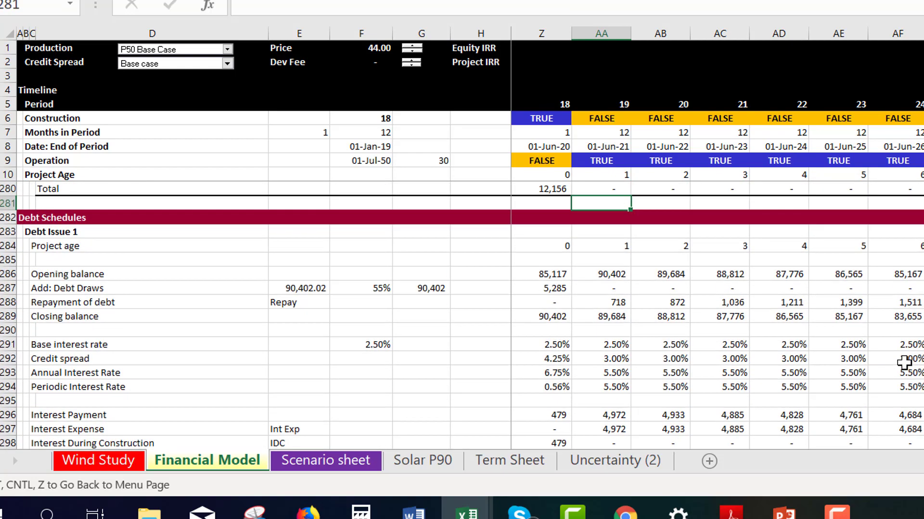
- Examine the Uses of funds block, checking the development costs, IDC, up-front fees and DSRA rows around the end of construction
key(Page_Up)
key(Up)
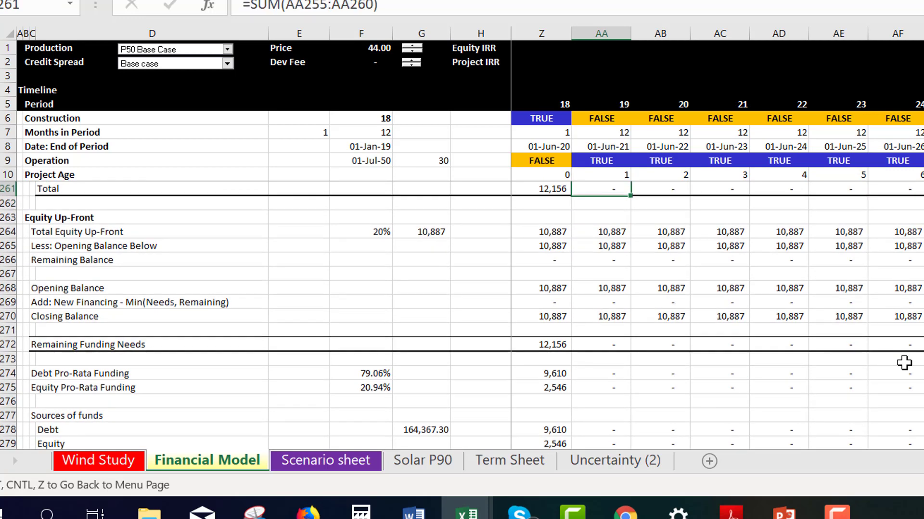
key(Up)
key(Up)
key(Up)
key(Up)
key(Up)
key(Up)
key(Up)
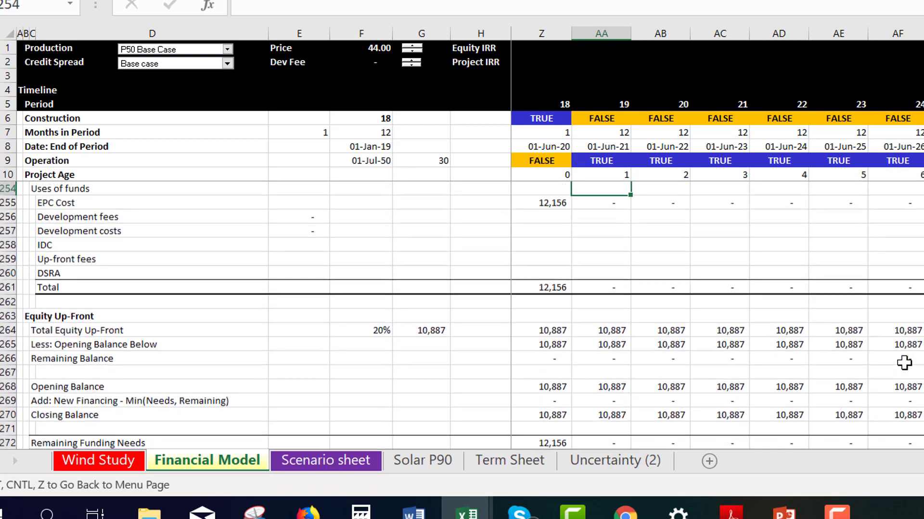
key(Down)
key(Down)
key(Down)
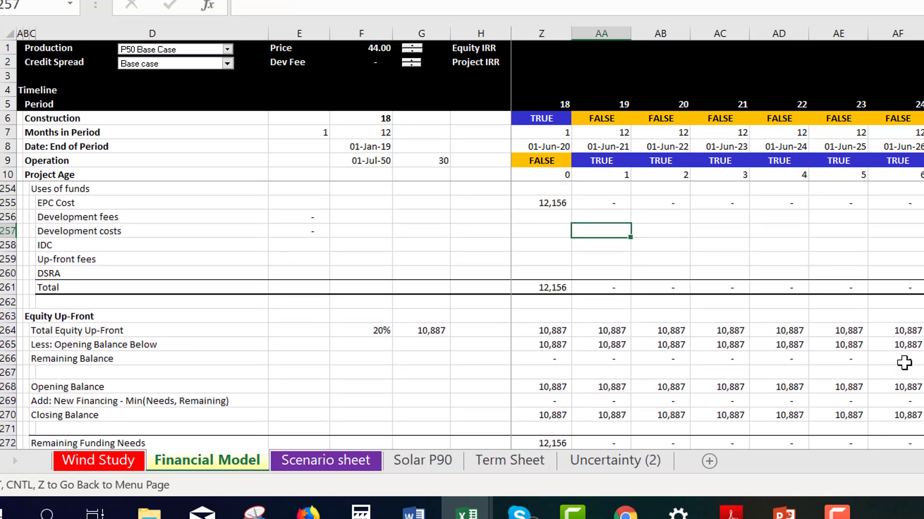
key(Left)
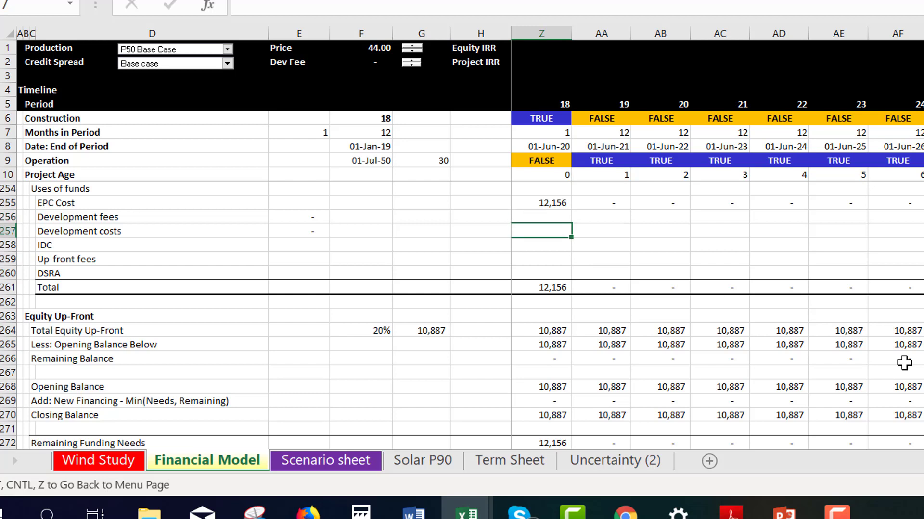
key(Down)
key(Left)
key(Right)
key(Right)
key(Left)
key(Left)
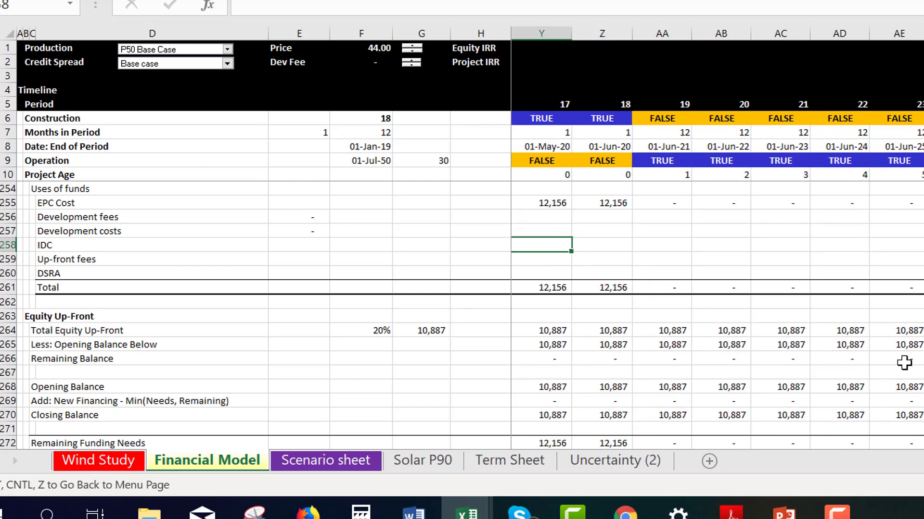
key(Down)
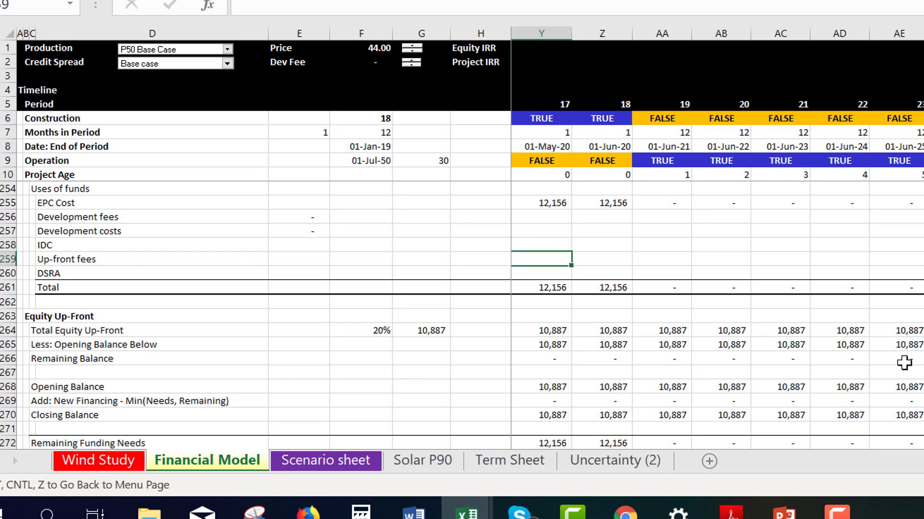
key(Down)
key(Right)
key(Right)
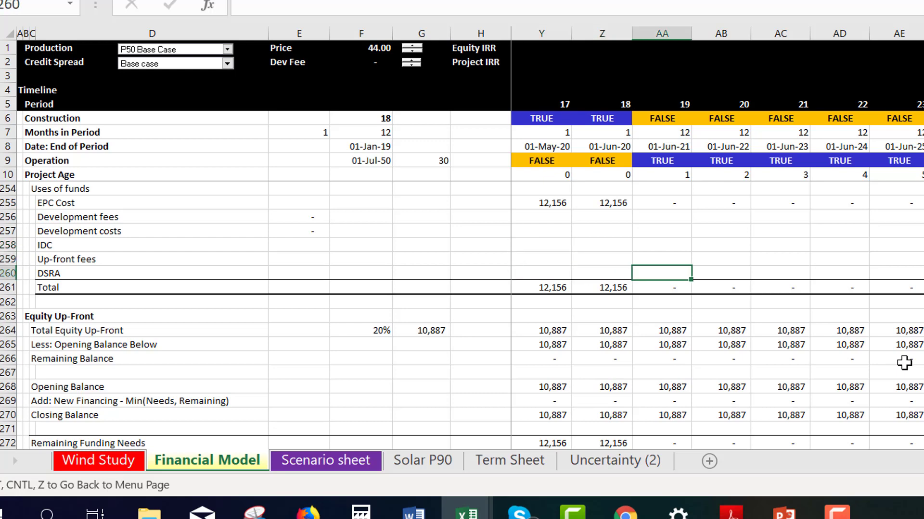
- Look through the equity, debt issue and interest schedules below Uses of funds, down to the Non-Capture Issue 2 repayment block
key(Down)
key(Down)
key(Down)
key(Down)
key(Down)
key(Down)
key(Down)
key(Down)
key(Down)
key(Down)
key(Down)
key(Down)
key(Down)
key(Down)
key(Down)
key(Down)
key(Down)
key(Down)
key(Down)
key(Down)
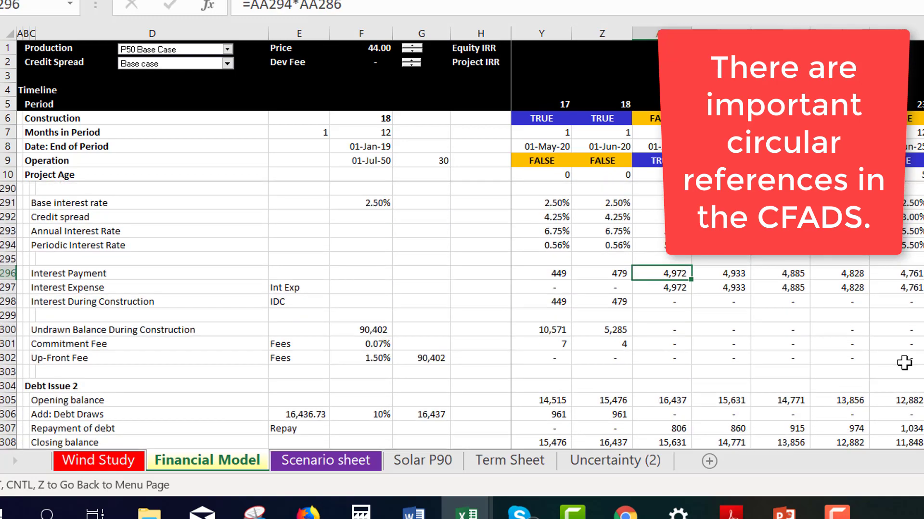
key(Down)
key(Down)
key(Down)
key(Down)
key(Down)
key(Down)
key(Down)
key(Down)
key(Down)
key(Down)
key(Down)
key(Down)
key(Down)
key(Down)
key(Down)
key(Down)
key(Down)
key(Down)
key(Down)
key(Down)
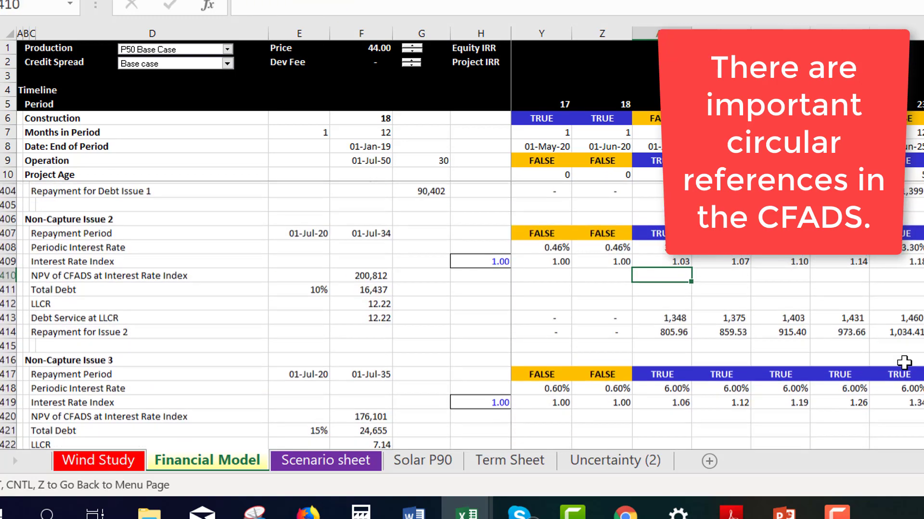
- Look over the IDC depreciation, fee amortisation, EBIT and NOL balance rows down to Adjusted EBT
key(Down)
key(Down)
key(Down)
key(Down)
key(Down)
key(Down)
key(Down)
key(Down)
key(Down)
key(Down)
key(Down)
key(Down)
key(Down)
key(Down)
key(Down)
key(Down)
key(Down)
key(Down)
key(Down)
key(Down)
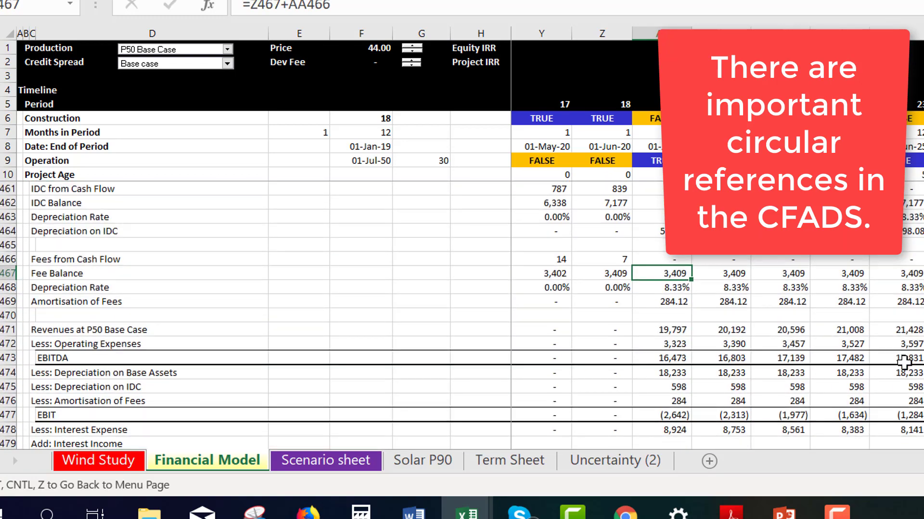
key(Down)
key(Down)
key(Down)
key(Down)
key(Down)
key(Down)
key(Down)
key(Down)
key(Down)
key(Down)
key(Down)
key(Down)
key(Down)
key(Down)
key(Down)
key(Down)
key(Down)
key(Down)
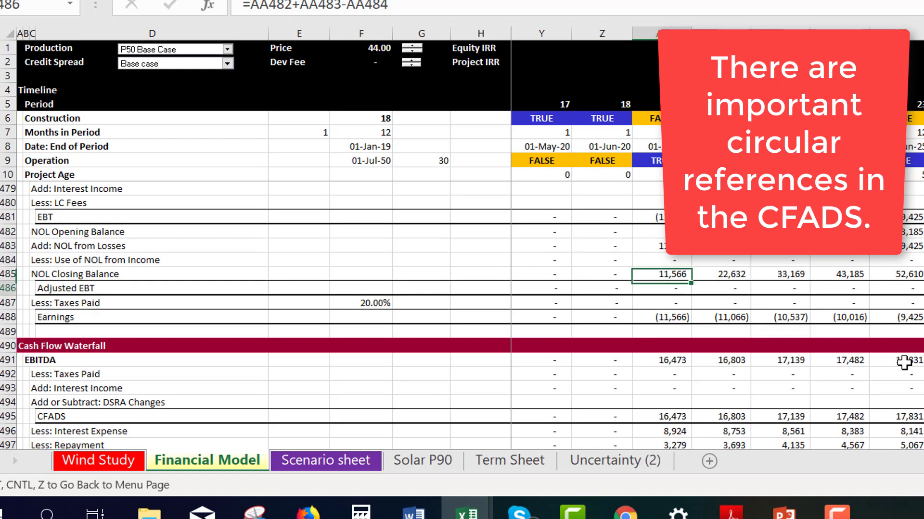
- Examine the Cash Flow Waterfall for period 19, from EBITDA through CFADS to Cash Flow After Debt Service
key(Down)
key(Down)
key(Down)
key(Down)
key(Down)
key(Down)
key(Down)
key(Down)
key(Down)
key(Down)
key(Down)
key(Down)
key(Down)
key(Down)
key(Down)
key(Down)
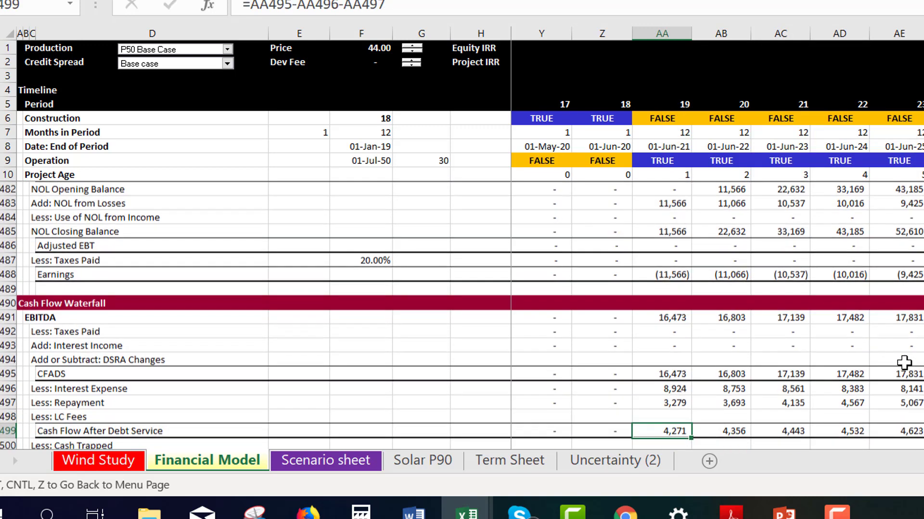
- Compare the period 19 EBITDA and CFADS formulas at the start of the Cash Flow Waterfall
key(Up)
key(Up)
key(Up)
key(Up)
key(Up)
key(Up)
key(Up)
key(Up)
key(Up)
key(Up)
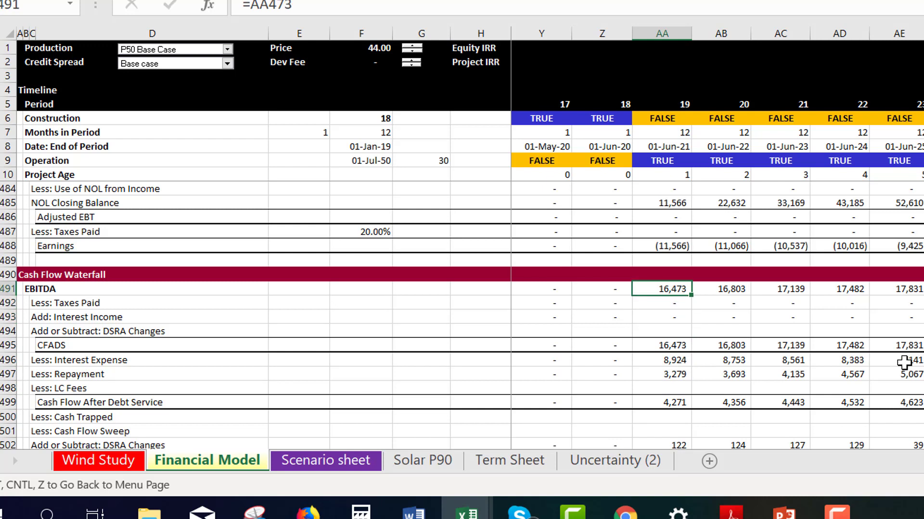
key(Down)
key(Down)
key(Down)
key(Down)
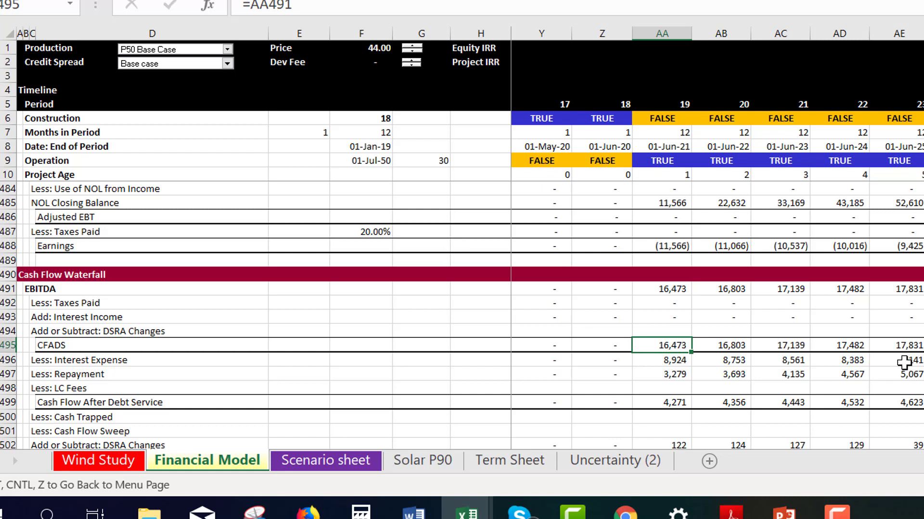
- Highlight the period 19 taxes paid, interest income and DSRA changes cells between EBITDA and CFADS
key(Up)
key(Up)
key(Up)
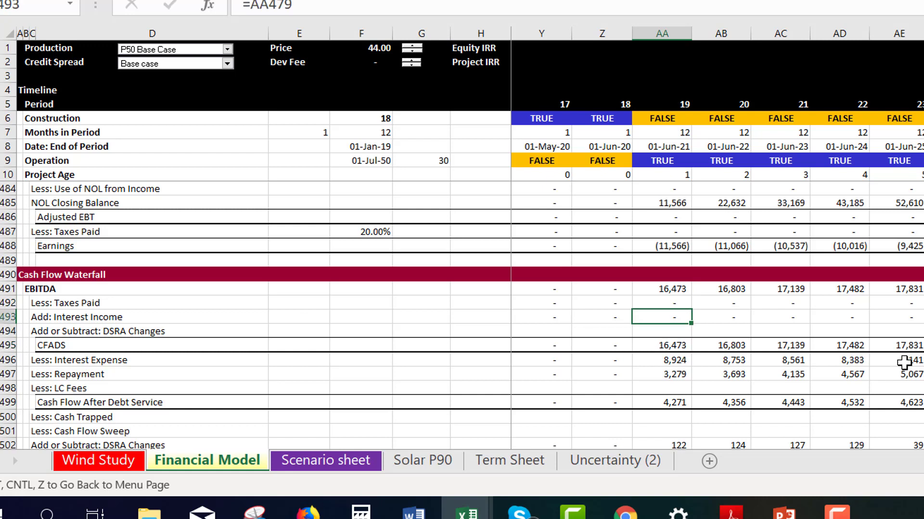
key(shift+Down)
key(shift+Down)
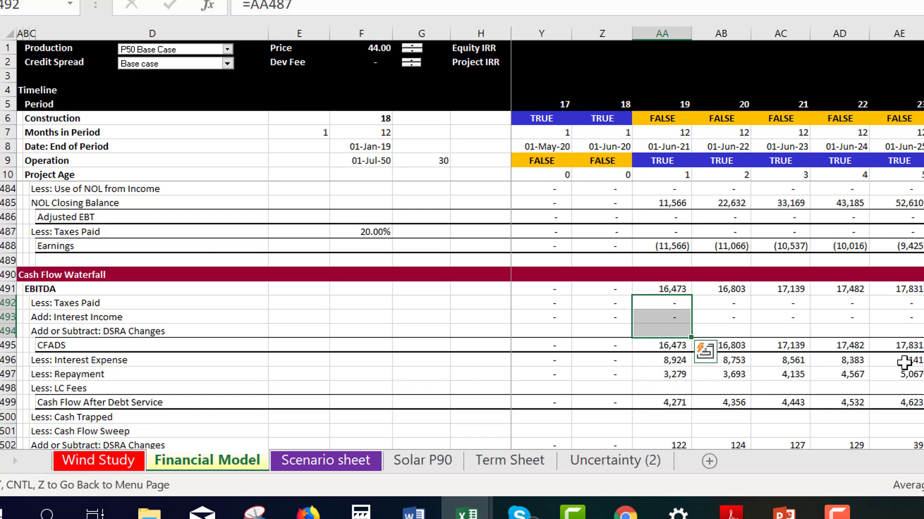
- Check the taxes paid, interest income and DSRA changes lines one by one as adjustments from EBITDA to CFADS
key(Up)
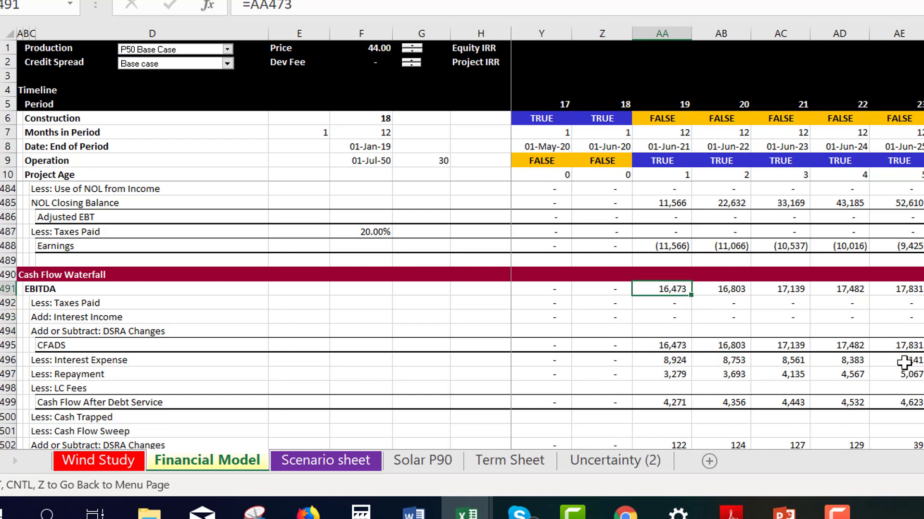
key(Down)
key(Up)
key(Down)
key(Down)
key(Down)
key(Down)
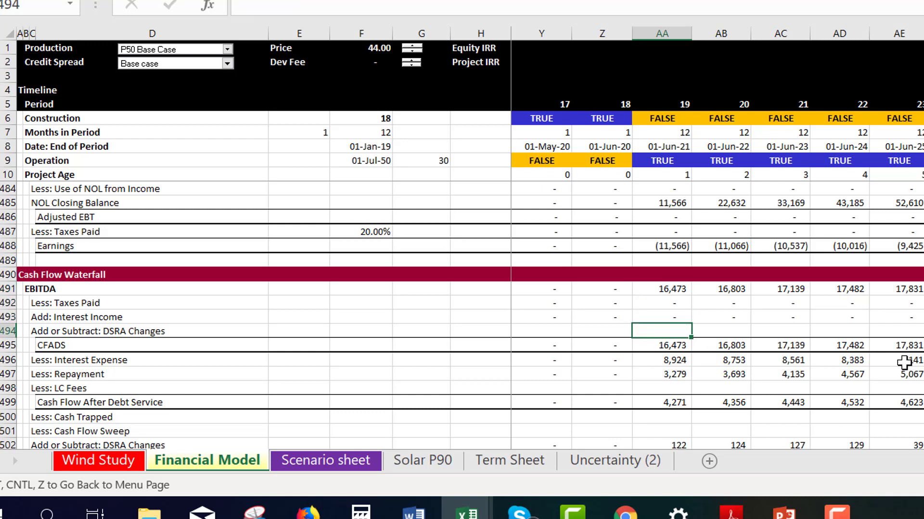
key(Up)
key(Up)
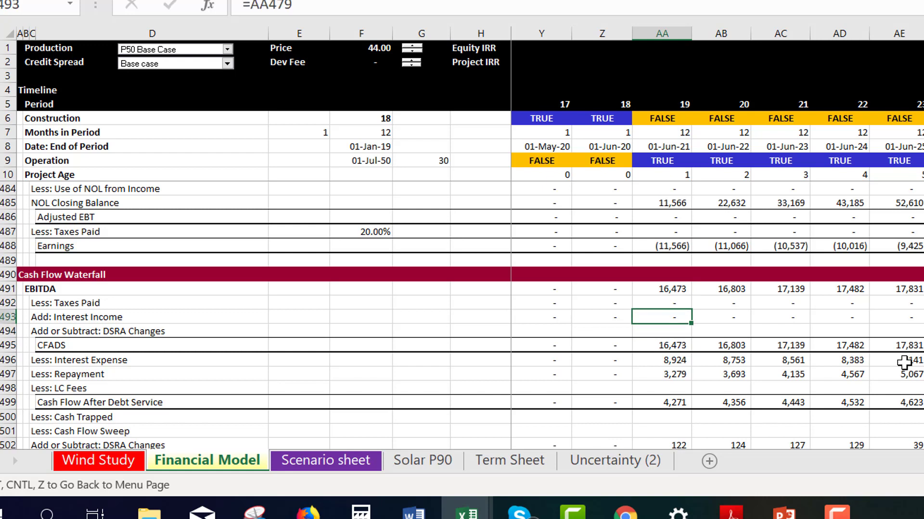
key(Up)
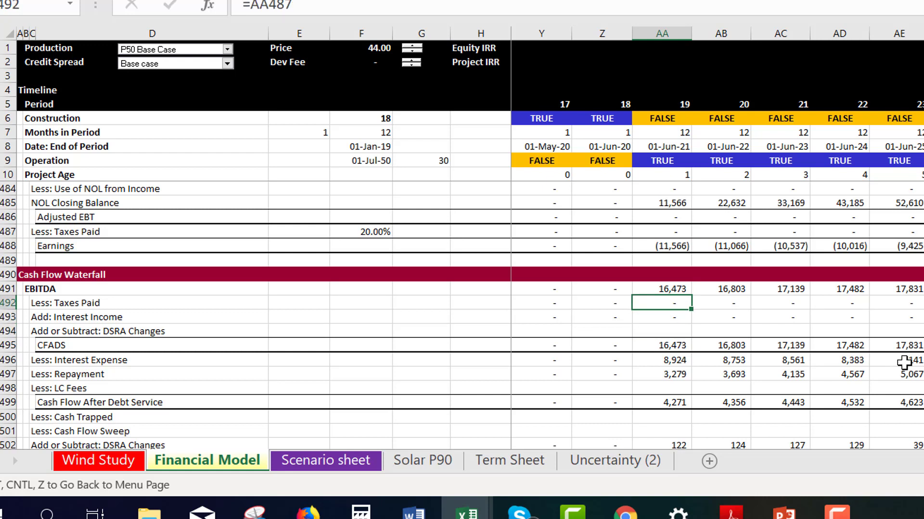
key(Down)
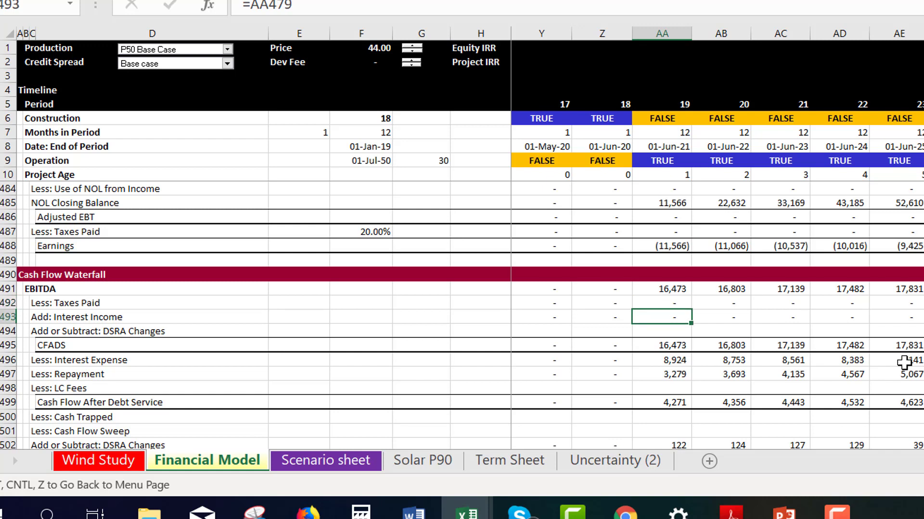
key(Down)
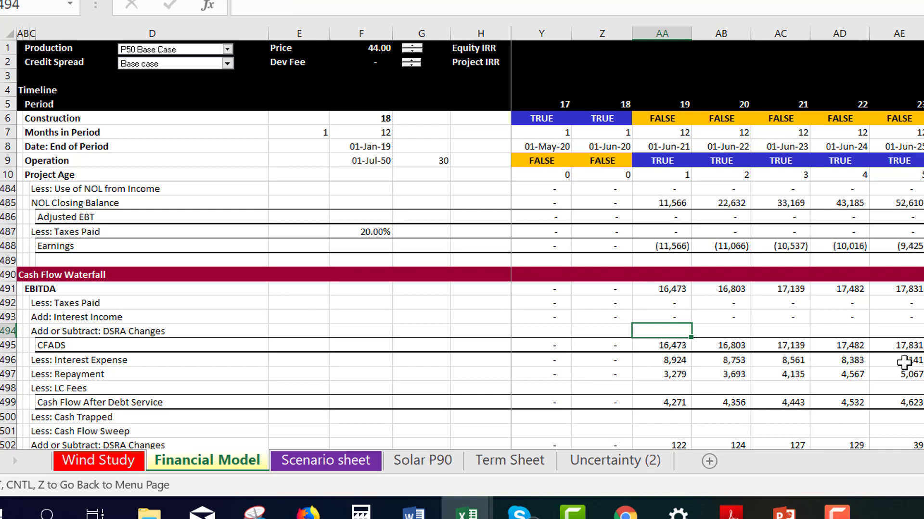
key(Down)
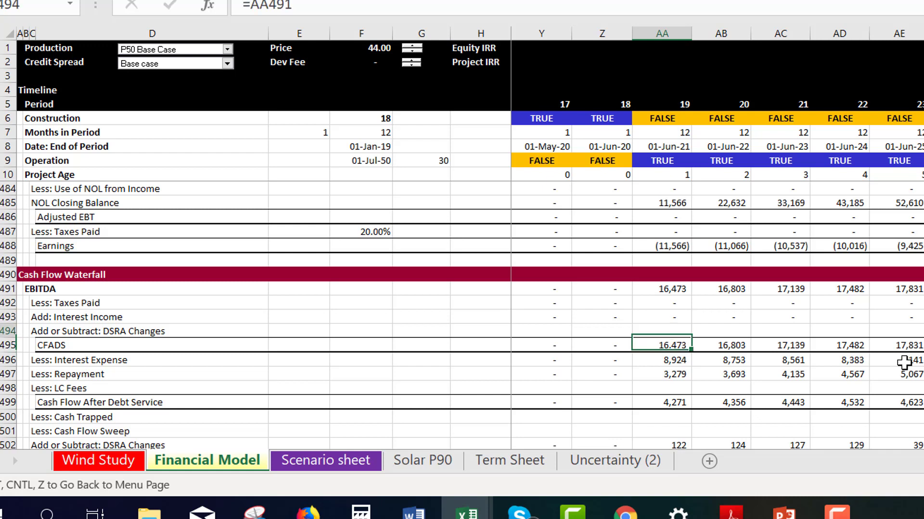
- Compare the DSRA changes line above CFADS with the debt service and DSRA lines further down the waterfall
key(Up)
key(Up)
key(Up)
key(Down)
key(Down)
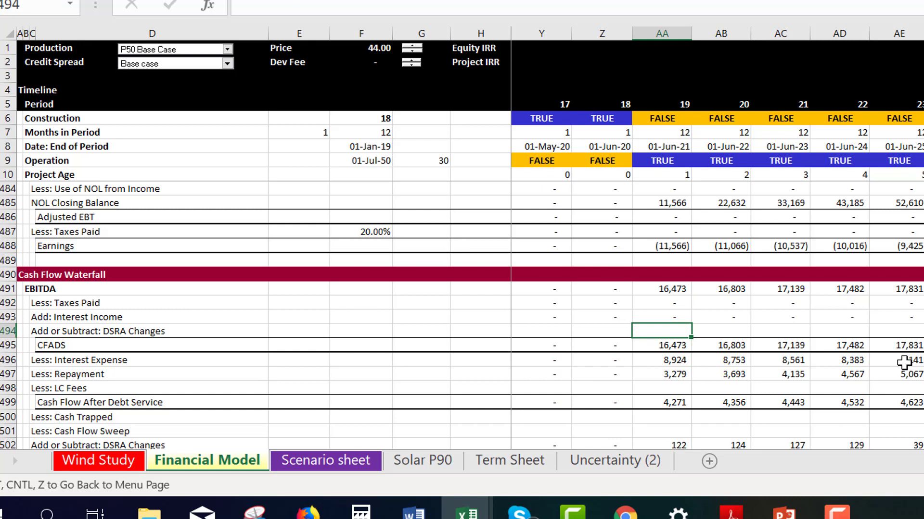
key(Down)
key(Down)
key(Down)
key(Down)
key(Down)
key(Down)
key(Down)
key(Down)
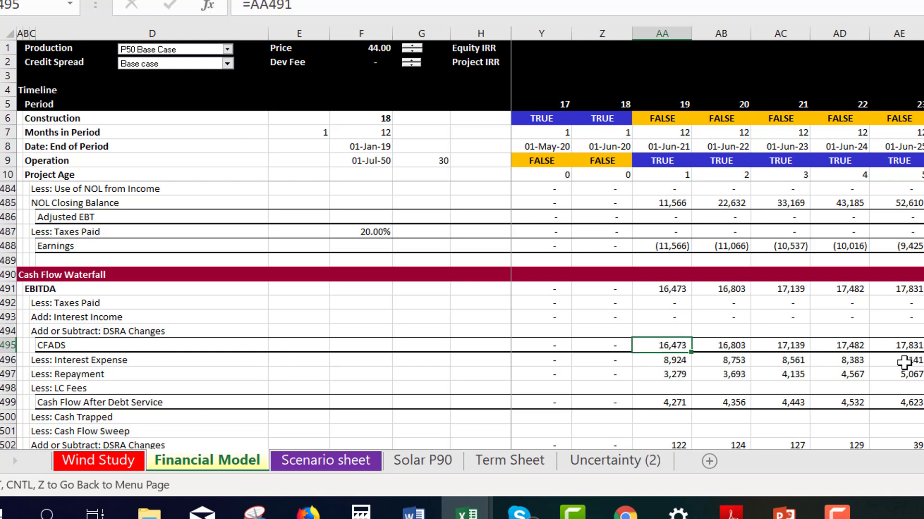
key(Up)
key(Up)
key(Up)
key(Up)
key(Up)
key(Up)
key(Up)
key(Up)
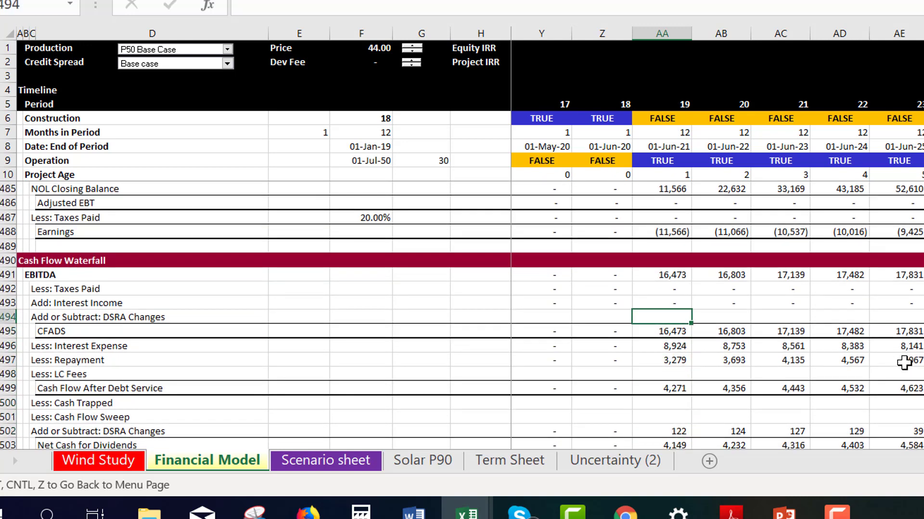
- Trace taxes paid from the Cash Flow Waterfall back to the period 19 earnings, taxes and NOL lines in the Profit and Loss
key(Up)
key(Up)
key(Up)
key(Up)
key(Up)
key(Up)
key(Up)
key(Up)
key(Up)
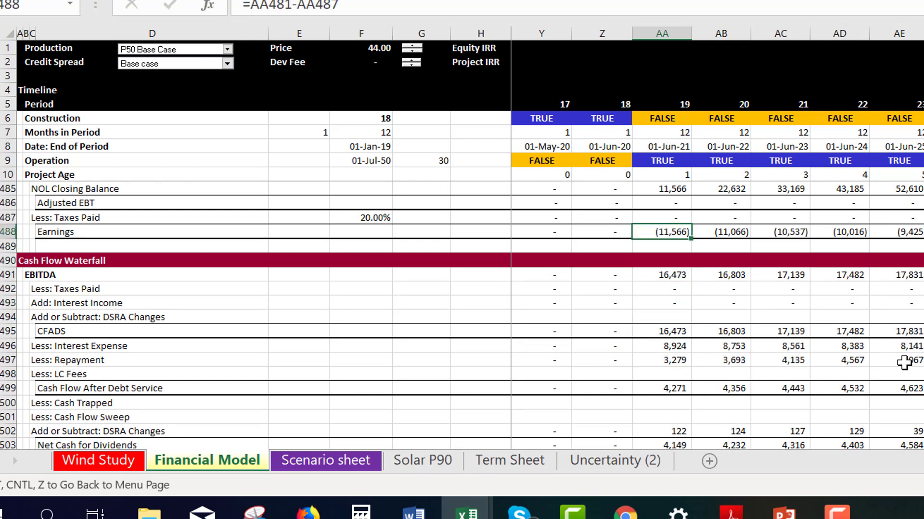
key(Up)
key(Up)
key(Up)
key(Up)
key(Up)
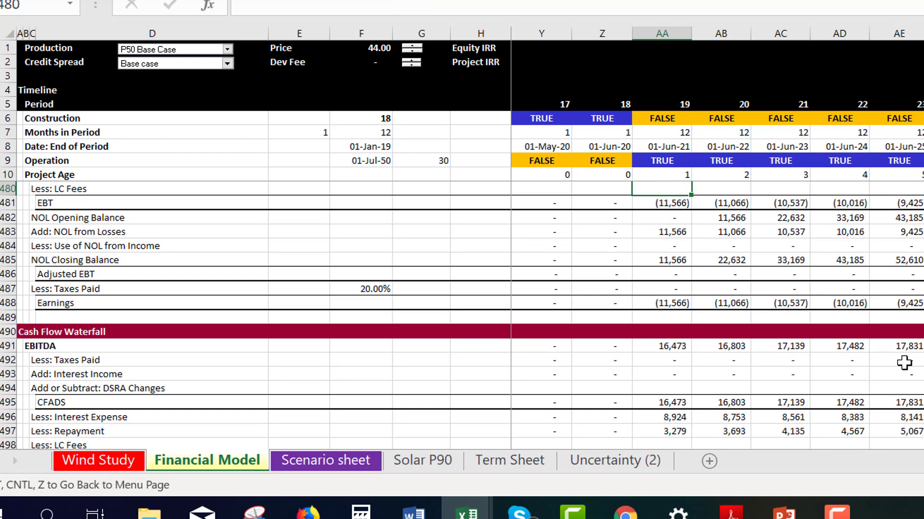
- Examine the period 19 interest income, LC fees and interest expense lines between EBIT and EBT
key(Down)
key(Up)
key(Up)
key(Up)
key(Up)
key(Up)
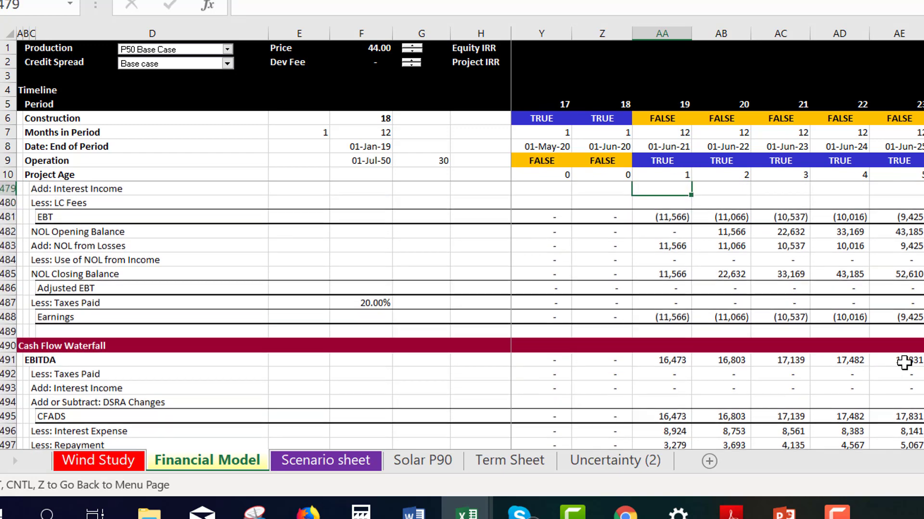
key(Up)
key(Up)
key(Up)
key(Up)
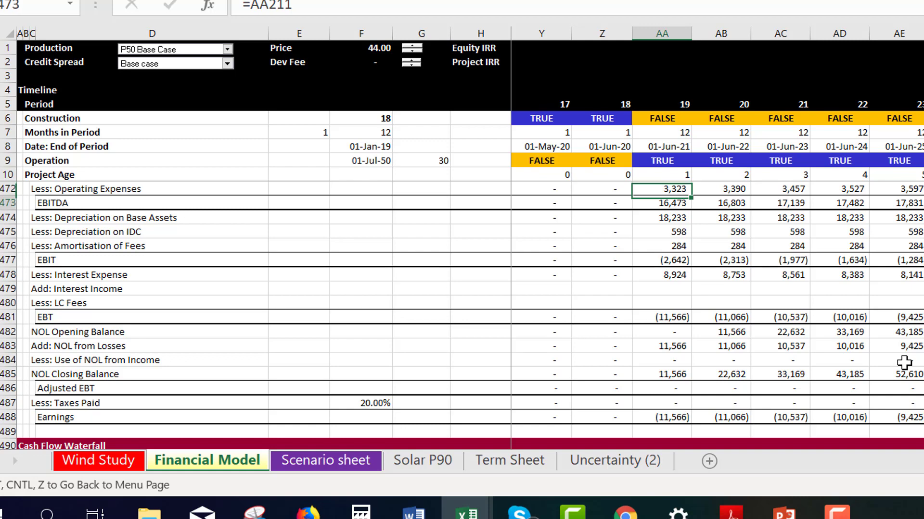
- Review the period 19 IDC depreciation and fee amortisation calculations at the start of the Profit and Loss section
key(Down)
key(Up)
key(Up)
key(Up)
key(Up)
key(Up)
key(Up)
key(Up)
key(Up)
key(Up)
key(Up)
key(Up)
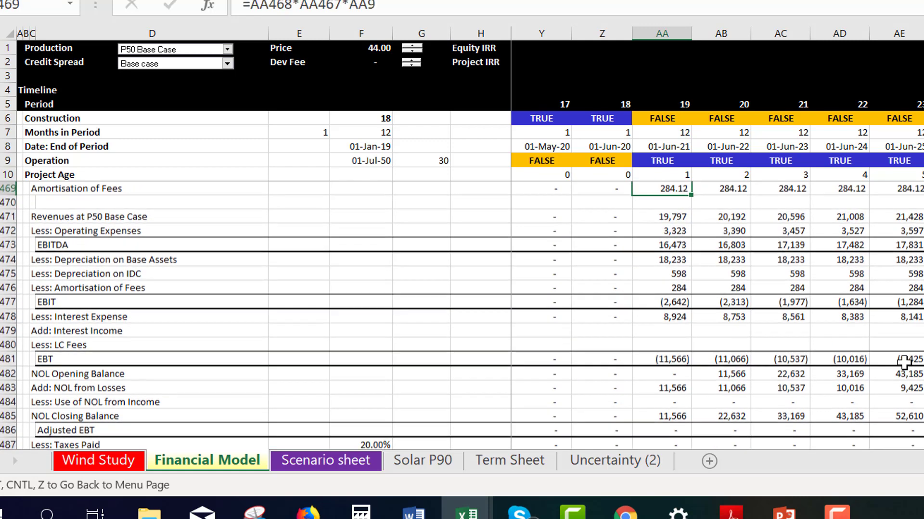
key(Up)
key(Up)
key(Up)
key(Up)
key(Up)
key(Up)
key(Up)
key(Up)
key(Up)
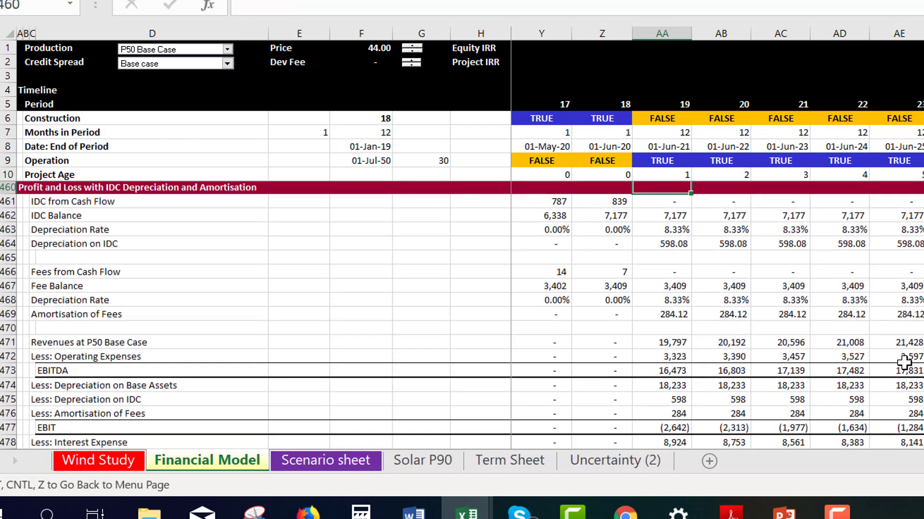
- Inspect the period 19 debt service from sculpting for Debt Issues 1 to 4, including the Debt Issue 1 formula
key(Up)
key(Up)
key(Up)
key(Up)
key(Up)
key(Up)
key(Up)
key(Up)
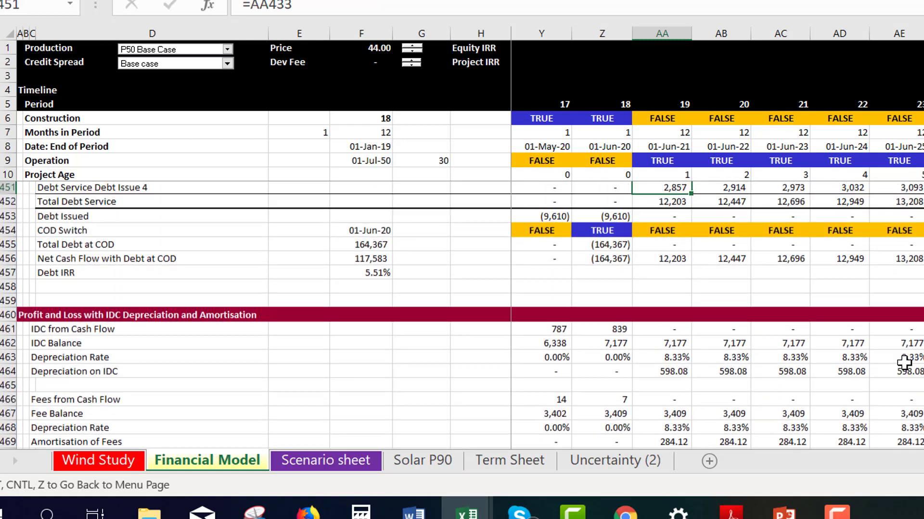
key(Up)
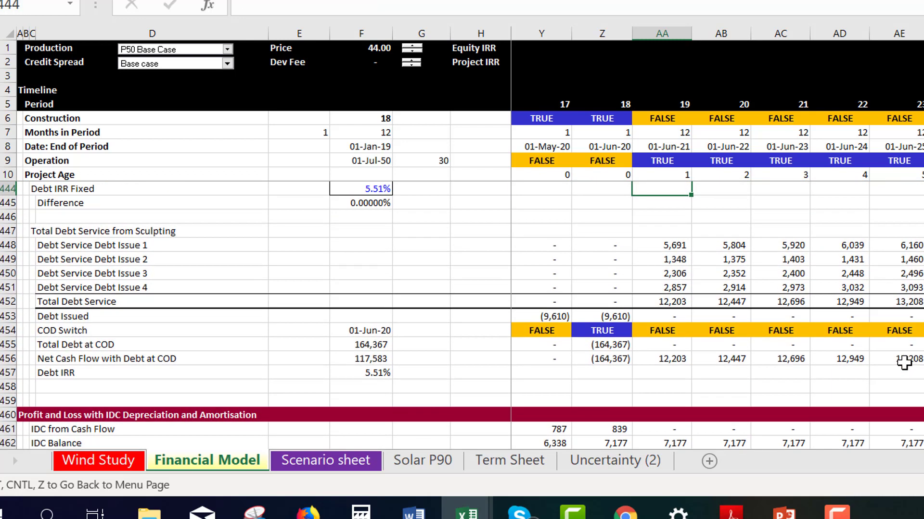
key(Down)
key(Down)
key(Down)
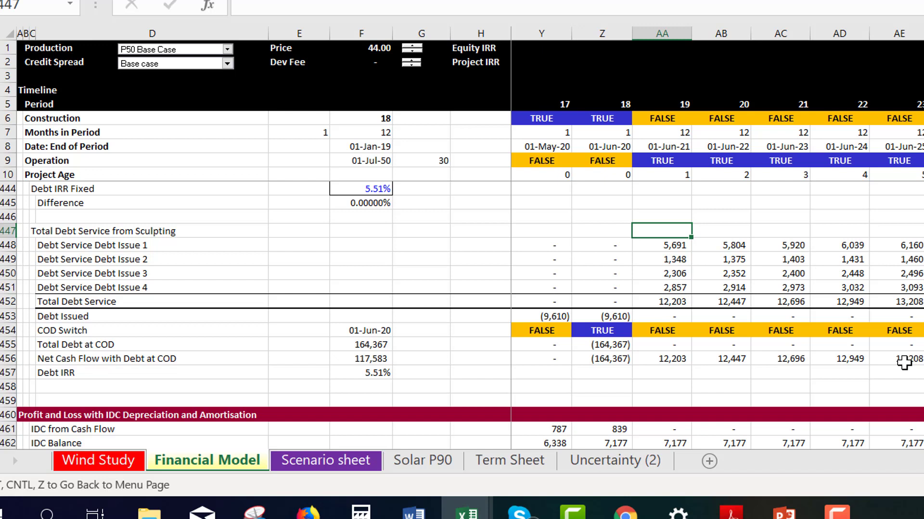
key(Down)
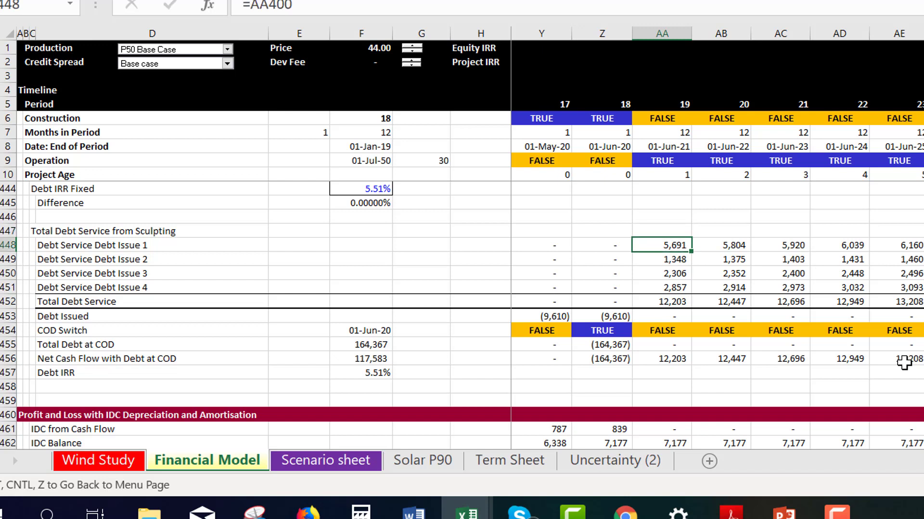
- Go to the Total Debt Service from Sculpting heading in row 447
key(Up)
key(Left)
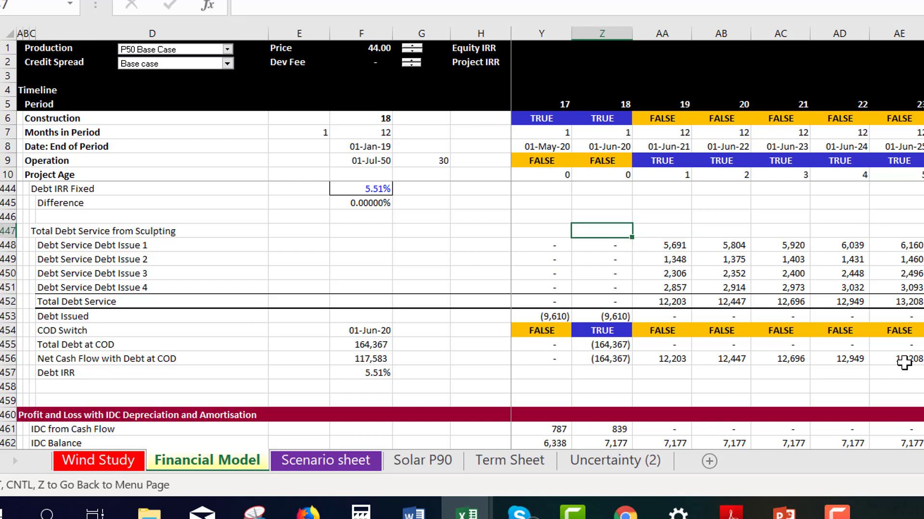
key(Left)
key(Left)
key(Left)
key(Left)
key(Left)
key(Left)
key(Left)
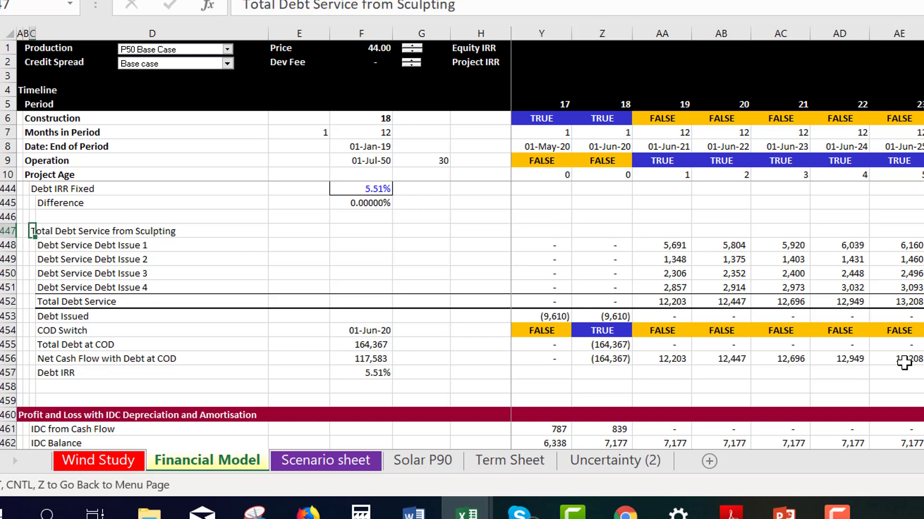
- Scan the sculpted debt service rows for the four debt issues across the timeline from period 1
key(Right)
key(Right)
key(Right)
key(Right)
key(Right)
key(Right)
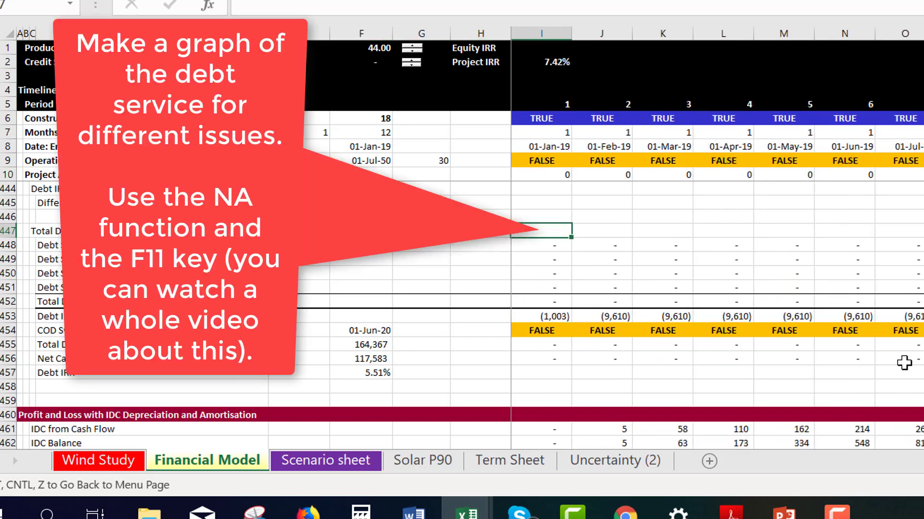
key(Right)
key(Left)
key(Right)
key(Right)
key(Right)
key(Right)
key(Right)
key(Right)
key(Right)
key(Right)
key(Right)
key(Right)
key(Right)
key(Right)
key(Right)
key(Right)
key(Right)
key(Right)
key(Right)
key(Right)
key(Right)
key(Right)
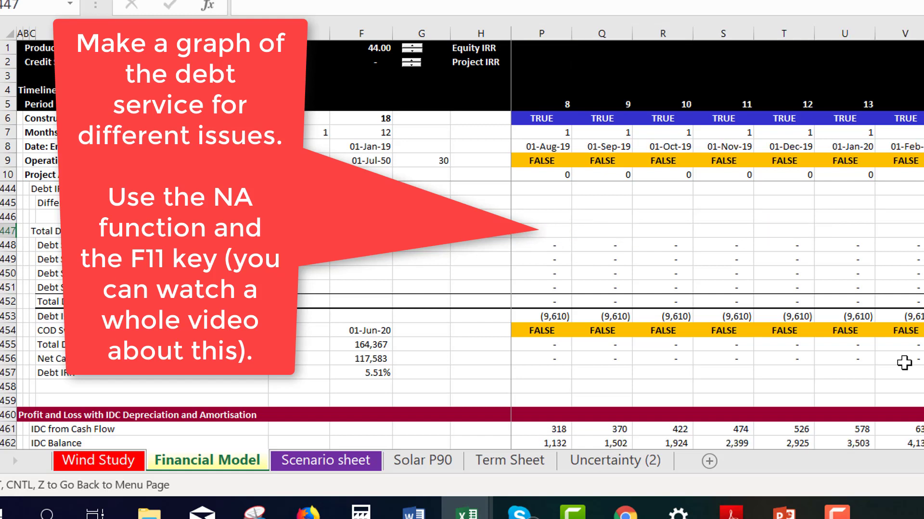
key(Right)
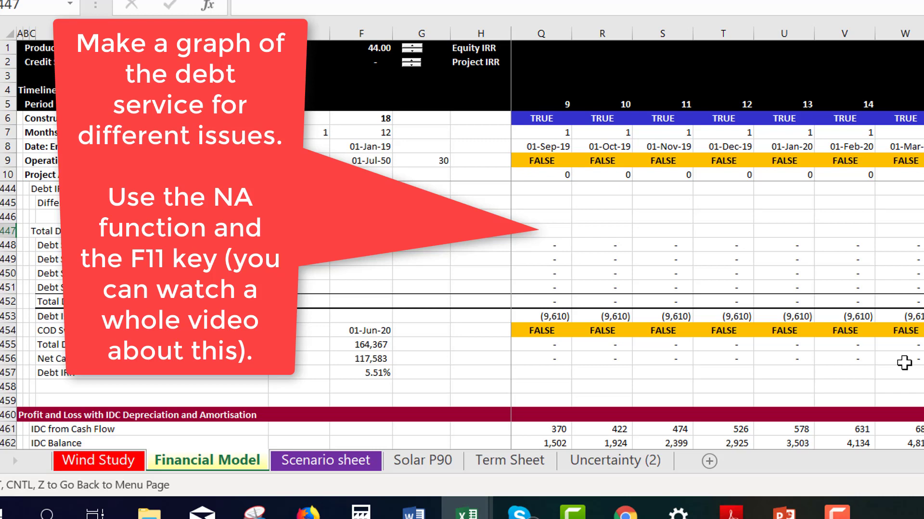
- Trace the sculpting calculations back up to the DSRA Requirement block in the Debt Service Reserve Account section
key(Page_Up)
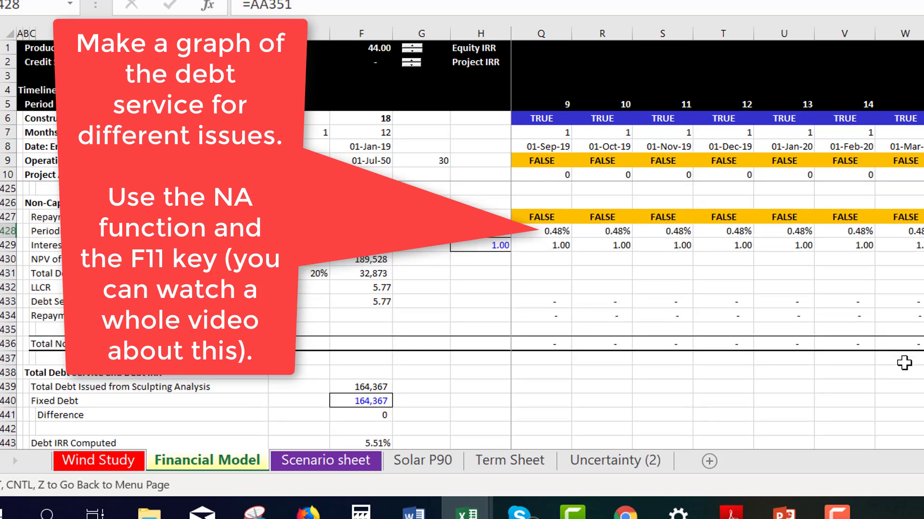
key(Page_Up)
key(Page_Up)
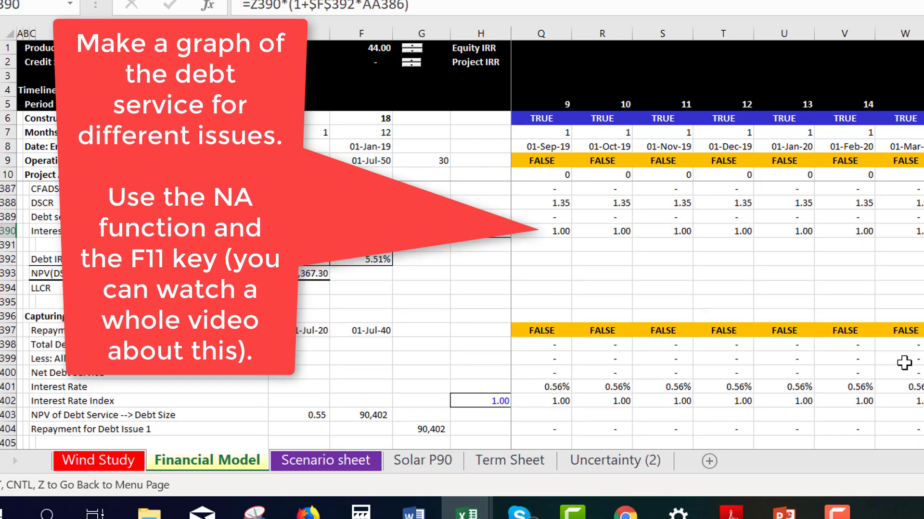
key(Up)
key(Page_Up)
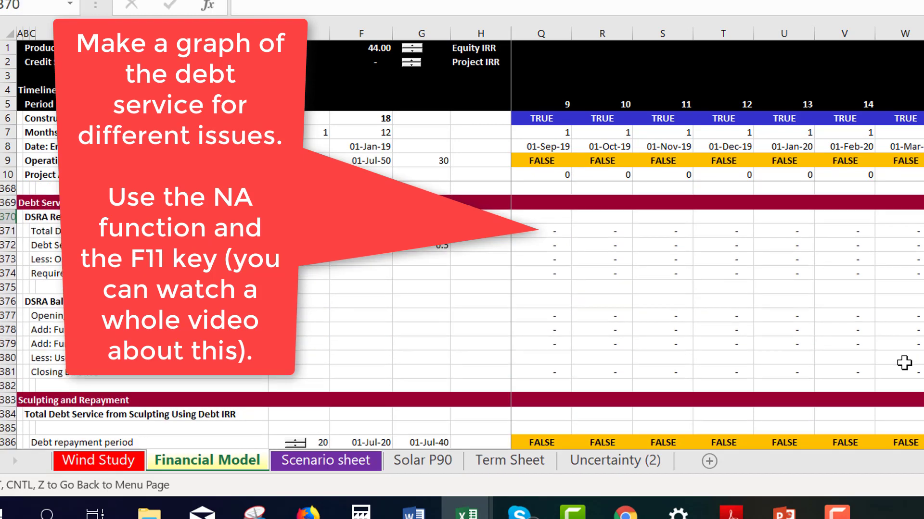
- Review the DSRA requirement and DSRA balance lines leading into the Sculpting and Repayment section
key(Down)
key(Down)
key(Down)
key(Down)
key(Down)
key(Down)
key(Down)
key(Down)
key(Down)
key(Down)
key(Down)
key(Down)
key(Down)
key(Down)
key(Down)
key(Down)
key(Down)
key(Down)
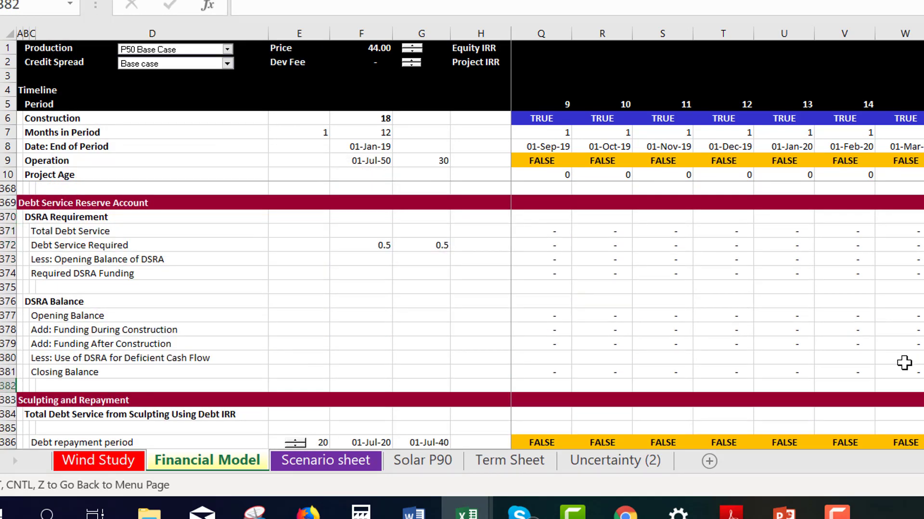
key(Up)
key(Up)
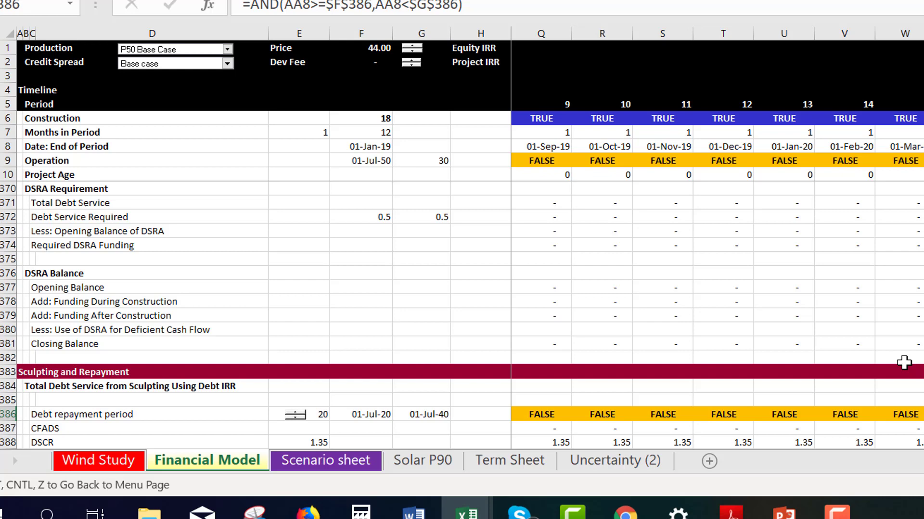
- Examine the repayment period, CFADS, DSCR, debt service and NPV rows under Total Debt Service from Sculpting Using Debt IRR
key(Down)
key(Down)
key(Down)
key(Down)
key(Down)
key(Down)
key(Down)
key(Down)
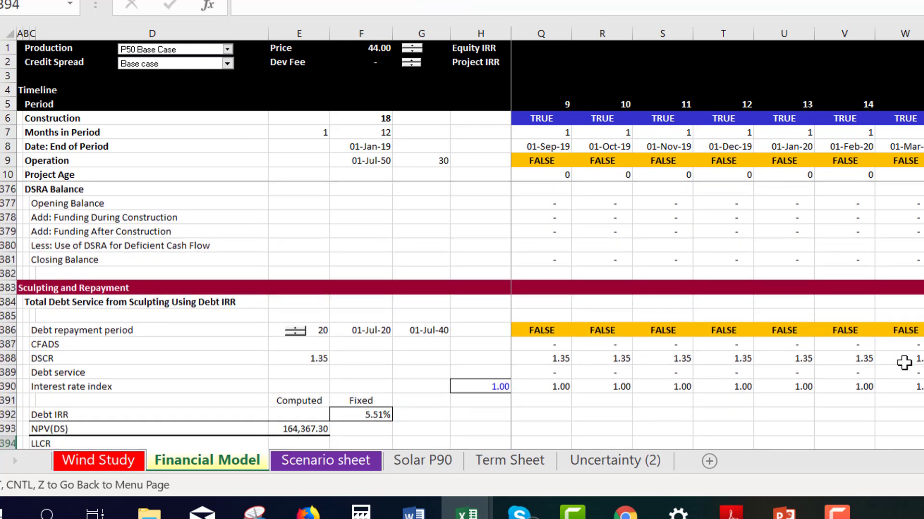
key(Down)
key(Up)
key(Up)
key(Up)
key(Up)
key(Up)
key(Up)
key(Up)
key(Up)
key(Up)
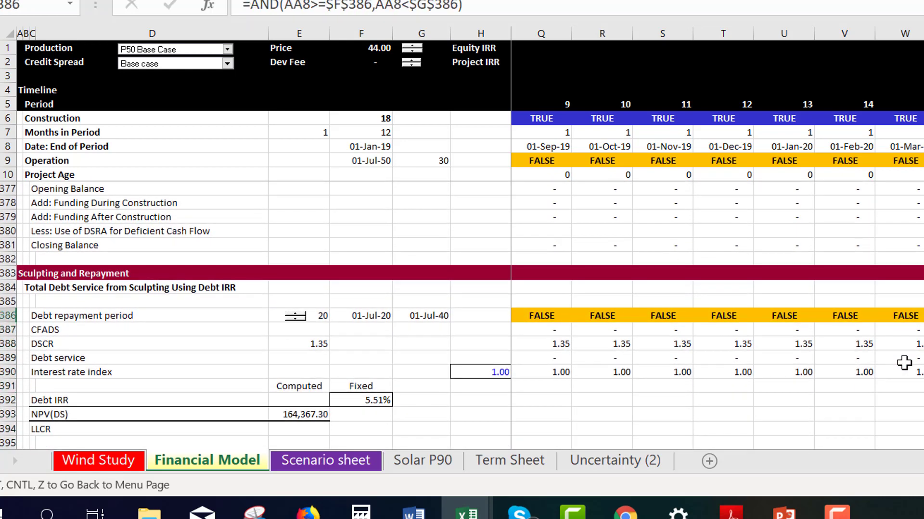
- Follow the sculpting rows from the debt repayment period to Debt IRR in row 392, ending at the period 1 column
key(Down)
key(Down)
key(Down)
key(Down)
key(Down)
key(Down)
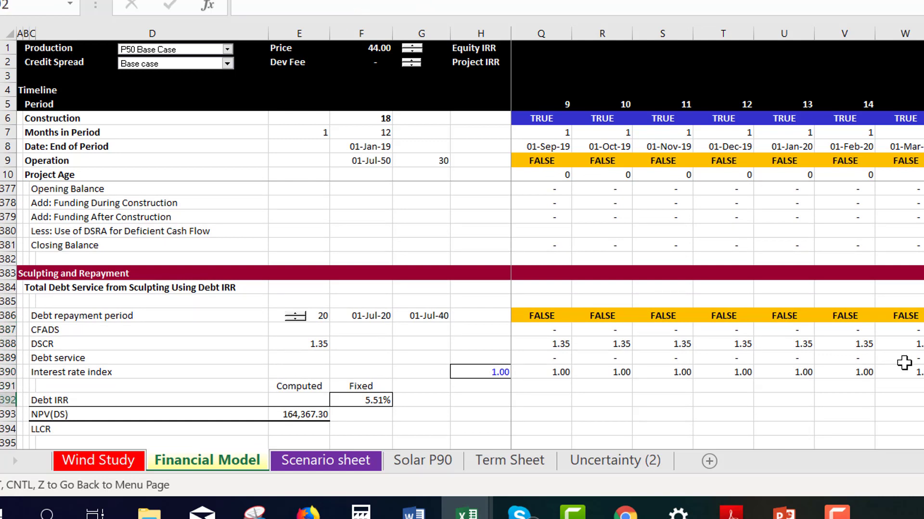
key(Right)
key(Right)
key(Right)
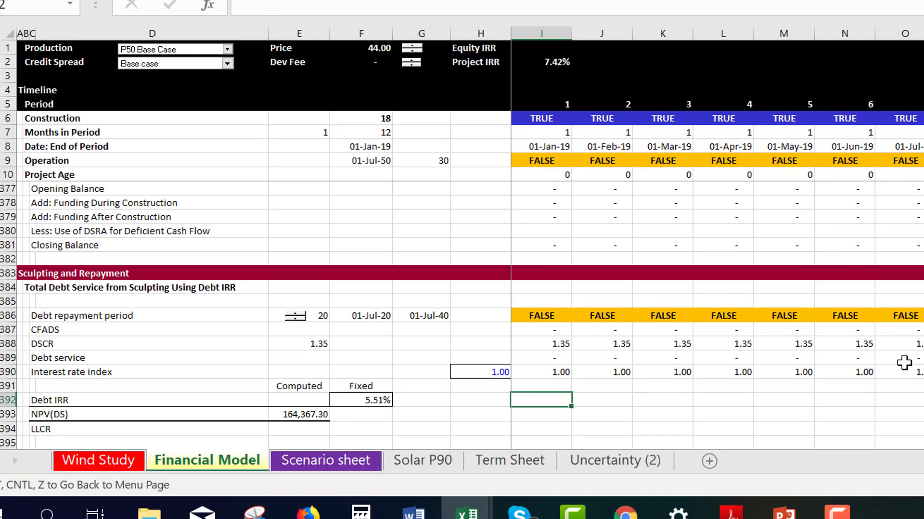
- Check the computed and fixed debt and IRR values in the Total Debt Service and Debt IRR block
key(Page_Down)
key(Page_Down)
key(Page_Down)
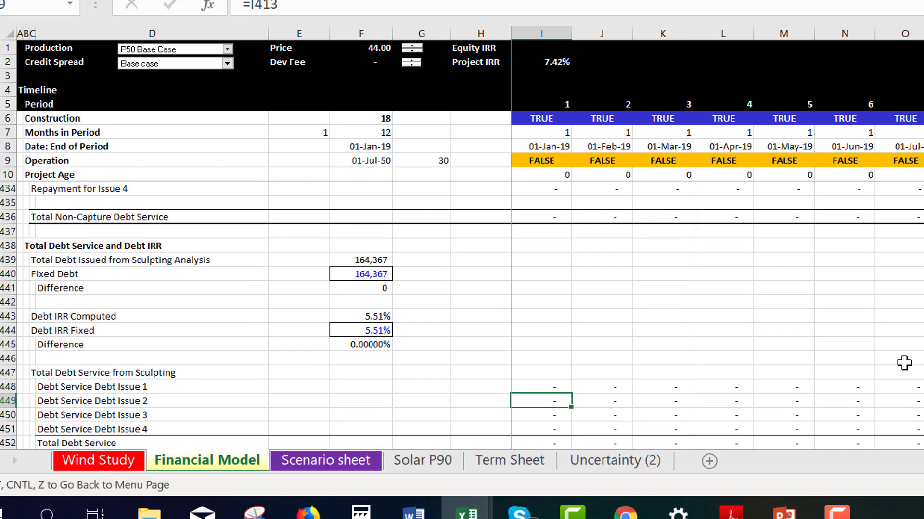
key(Up)
key(Up)
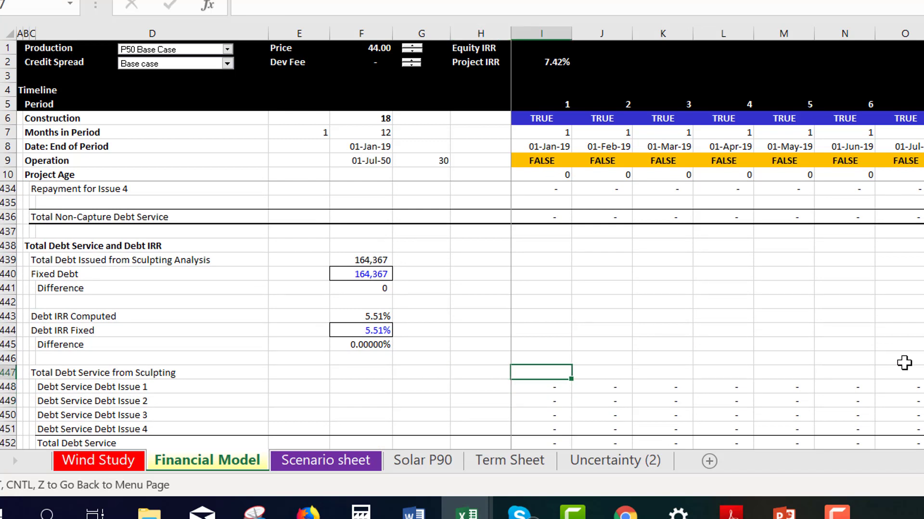
- Examine the Debt Service Debt Issue 1 row from period 1 out to the final timeline periods
key(Down)
key(shift+Right)
key(shift+Right)
key(shift+Right)
key(shift+Right)
key(shift+Right)
key(shift+Right)
key(shift+Right)
key(shift+Right)
key(shift+Right)
key(shift+Right)
key(shift+Right)
key(shift+Right)
key(shift+Right)
key(shift+Right)
key(shift+Right)
key(shift+Right)
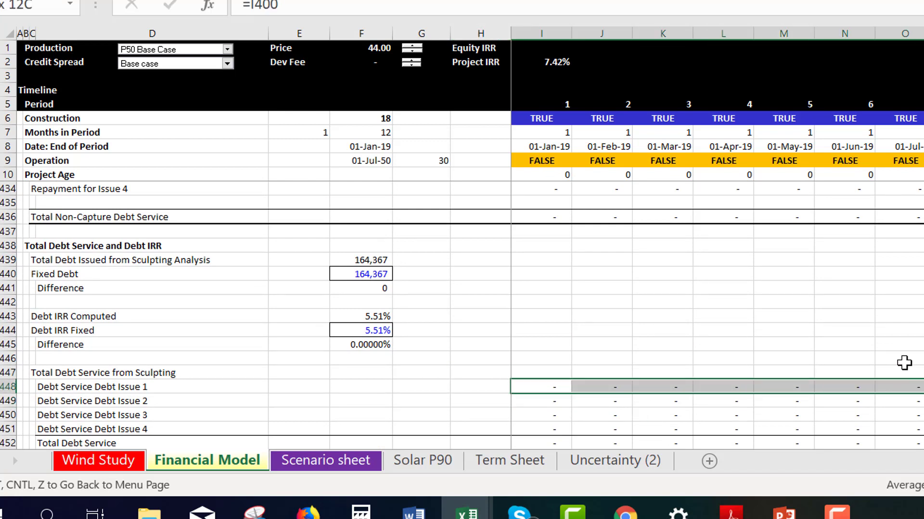
key(Right)
key(Right)
key(Right)
key(Right)
key(Right)
key(Right)
key(Right)
key(Right)
key(Right)
key(Right)
key(Right)
key(Right)
key(Right)
key(Right)
key(Right)
key(Right)
key(Right)
key(Right)
key(Right)
key(Right)
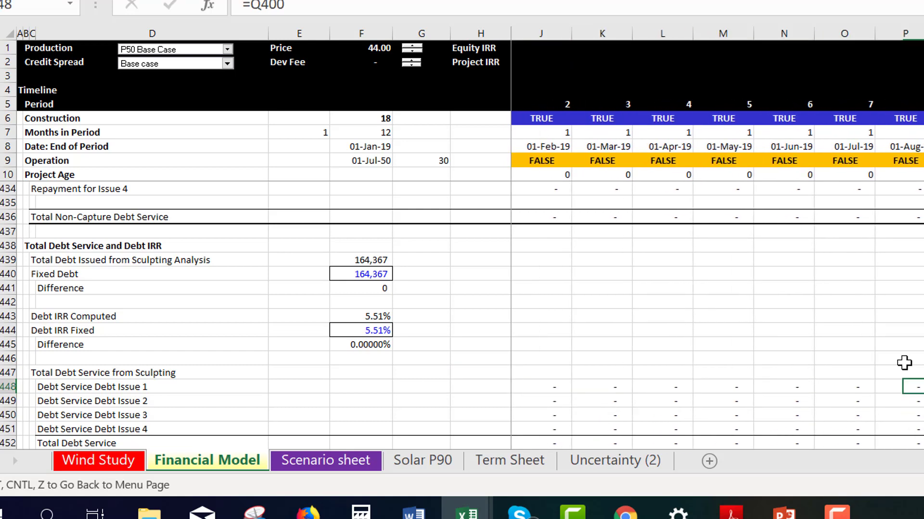
- Trace the Debt Service Debt Issue 1 values back from the last periods through the repayment years to period 1
key(Left)
key(Left)
key(Left)
key(Left)
key(Left)
key(Left)
key(Left)
key(Left)
key(Left)
key(Left)
key(Left)
key(Left)
key(Left)
key(Left)
key(Left)
key(Left)
key(Left)
key(Left)
key(Left)
key(Left)
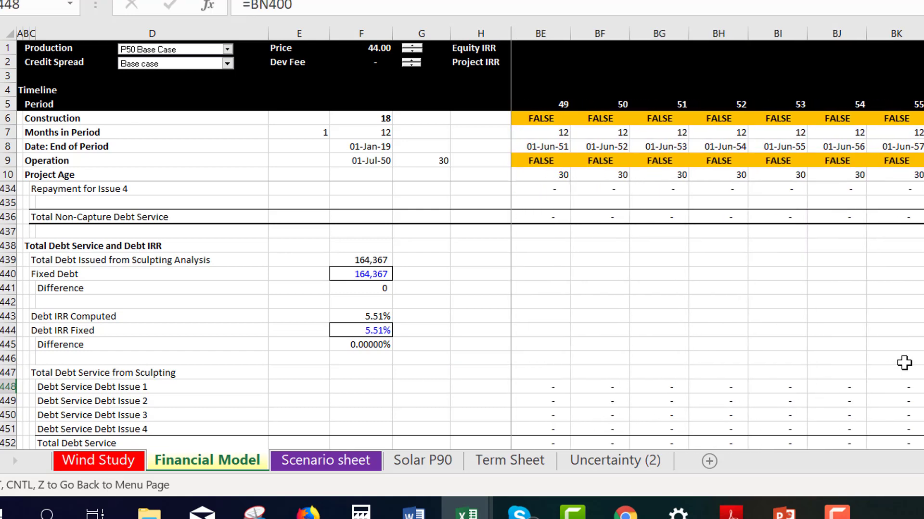
key(Left)
key(Left)
key(Left)
key(Left)
key(Left)
key(Left)
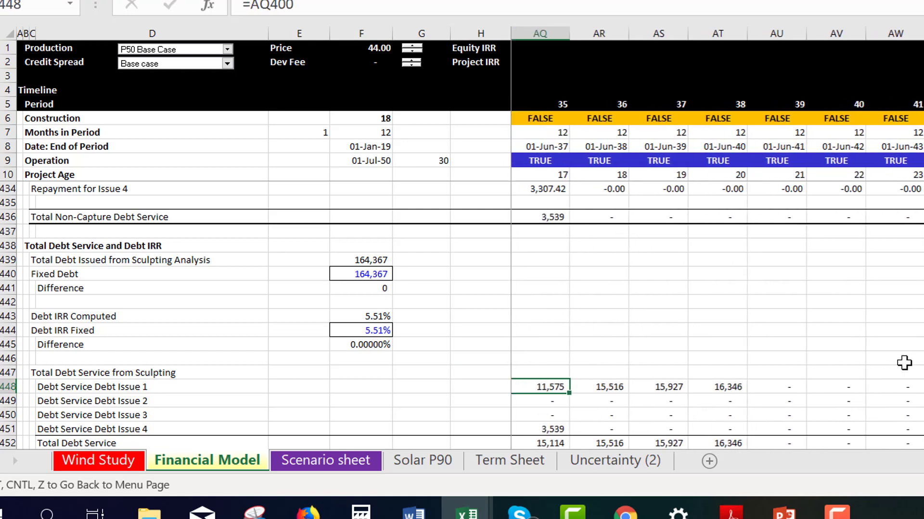
key(Left)
key(Left)
key(Left)
key(Left)
key(Left)
key(Left)
key(Left)
key(Left)
key(Left)
key(Left)
key(Left)
key(Left)
key(Left)
key(Left)
key(Left)
key(Left)
key(Left)
key(Left)
key(Left)
key(Left)
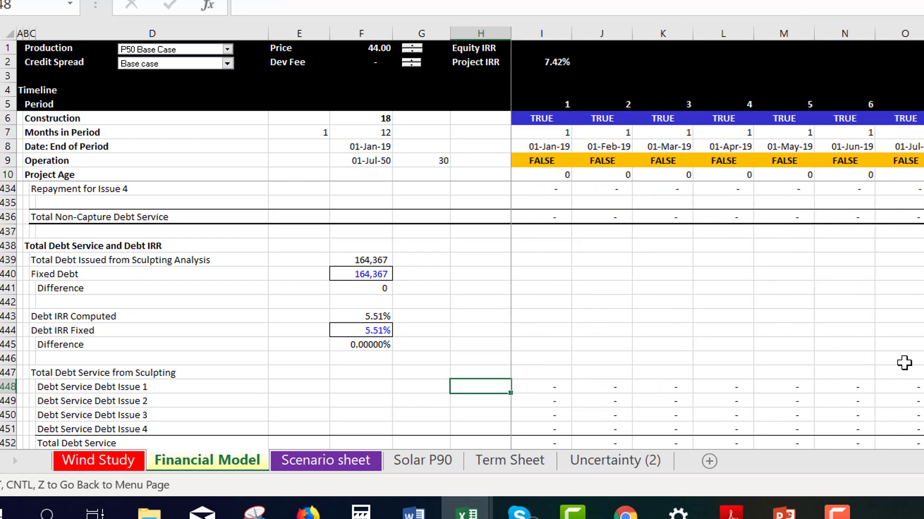
key(Left)
- Enter =IF(I387,I8,NA()) in I447, the period 1 cell of the Total Debt Service from Sculpting row
key(Right)
key(Right)
key(Right)
key(Right)
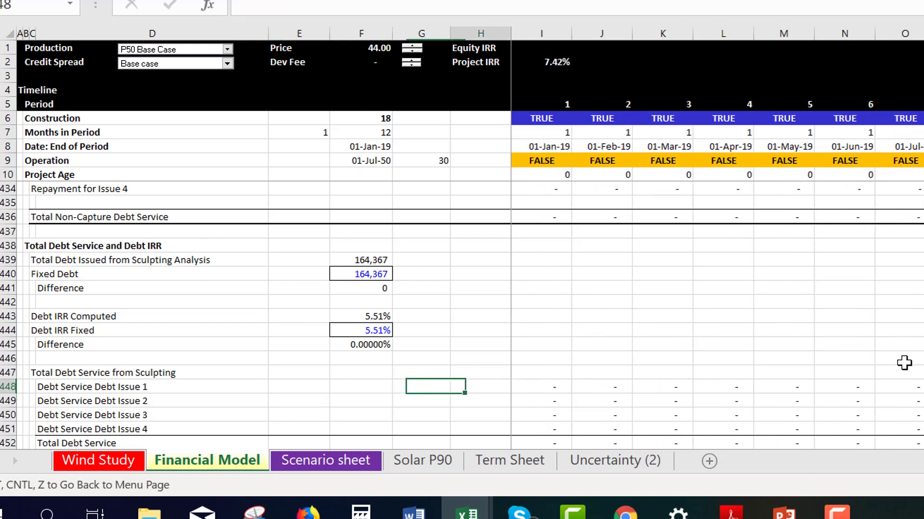
key(Up)
text(=i)
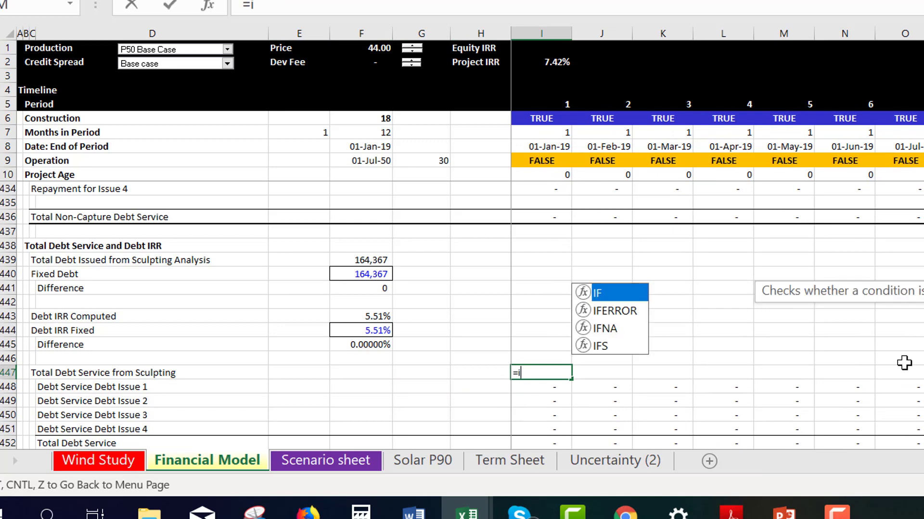
text(f()
key(Up)
key(Up)
key(Up)
key(Up)
key(Up)
key(Up)
key(Up)
key(Up)
key(Up)
key(Up)
key(Up)
key(Up)
key(Up)
key(Up)
key(Up)
key(Up)
key(Up)
key(Up)
key(Up)
key(Up)
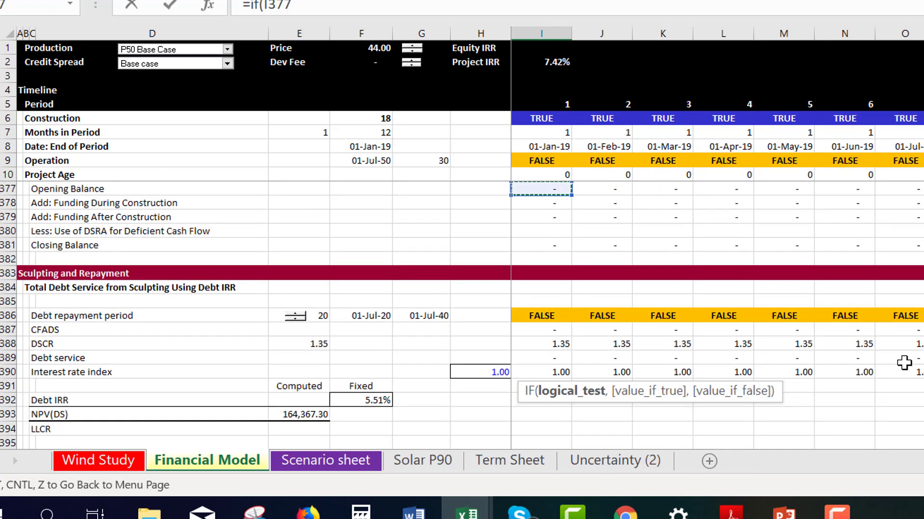
key(Down)
key(Down)
key(Down)
key(Down)
key(Down)
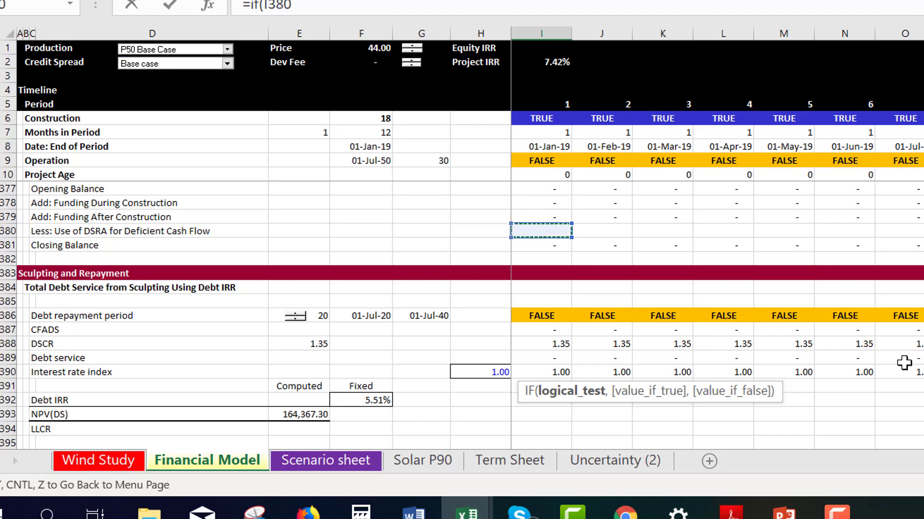
key(Down)
key(Down)
key(Down)
key(Down)
key(Down)
text(,)
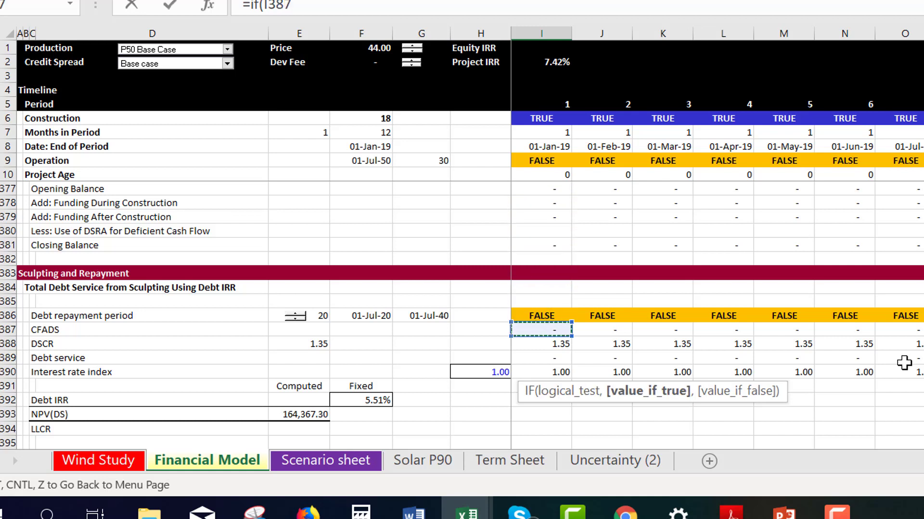
click(535, 142)
text(,na())
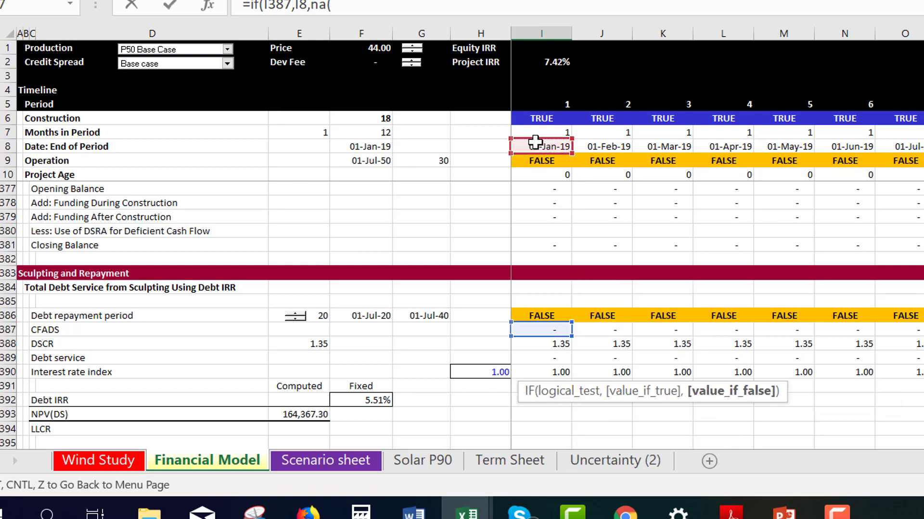
key(Return)
key(Return)
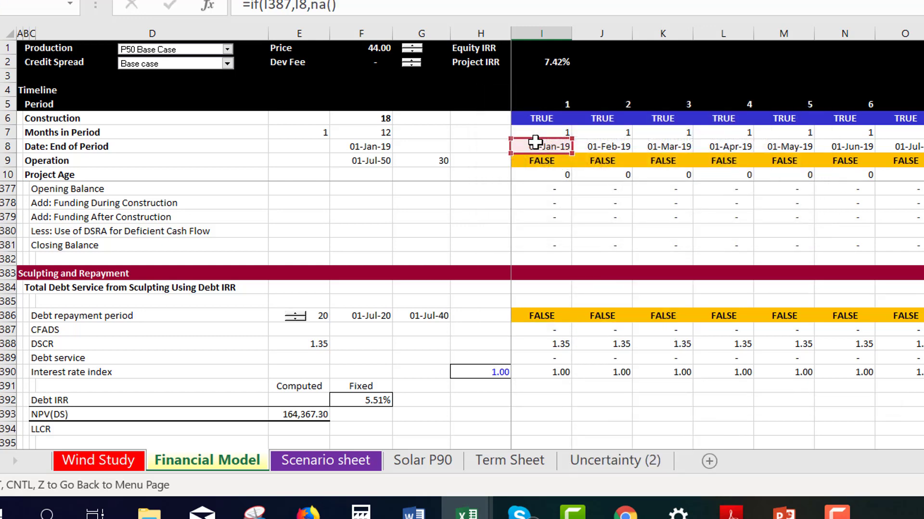
- Copy the formula in I447 to the right across all the timeline periods
key(Up)
key(Up)
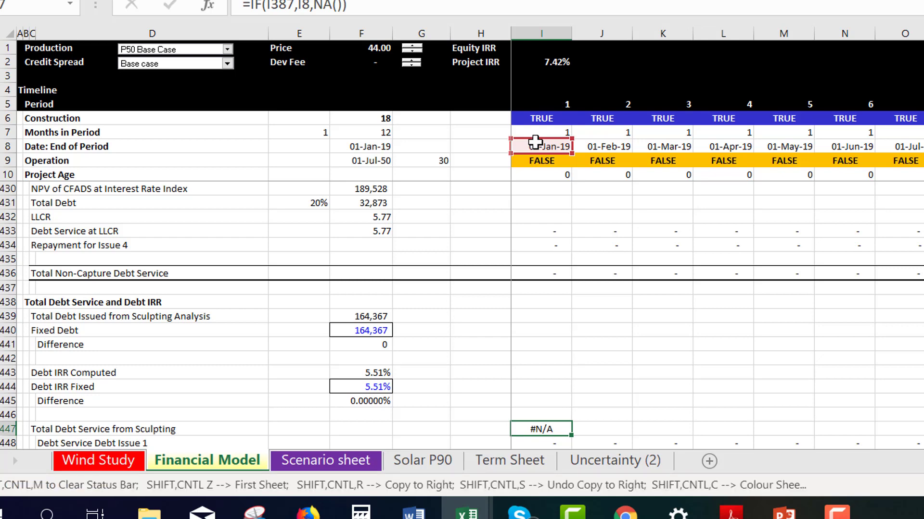
key(ctrl+shift+r)
- Check the copied date formulas along row 447 out to the operating periods and back before period 1
key(Right)
key(Right)
key(Right)
key(Right)
key(Right)
key(Right)
key(Right)
key(Right)
key(Right)
key(Right)
key(Right)
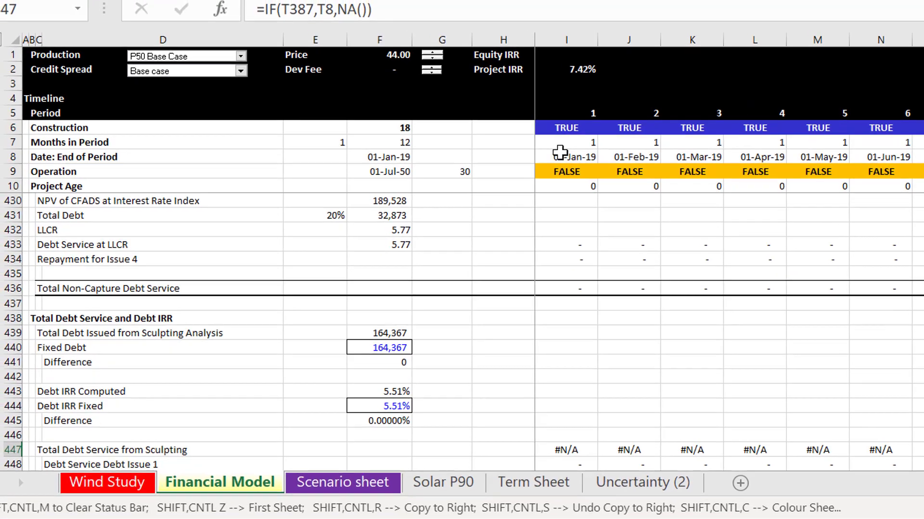
key(Right)
key(Right)
key(Right)
key(Right)
key(Right)
key(Right)
key(Right)
key(Right)
key(Right)
key(Right)
key(Left)
key(Left)
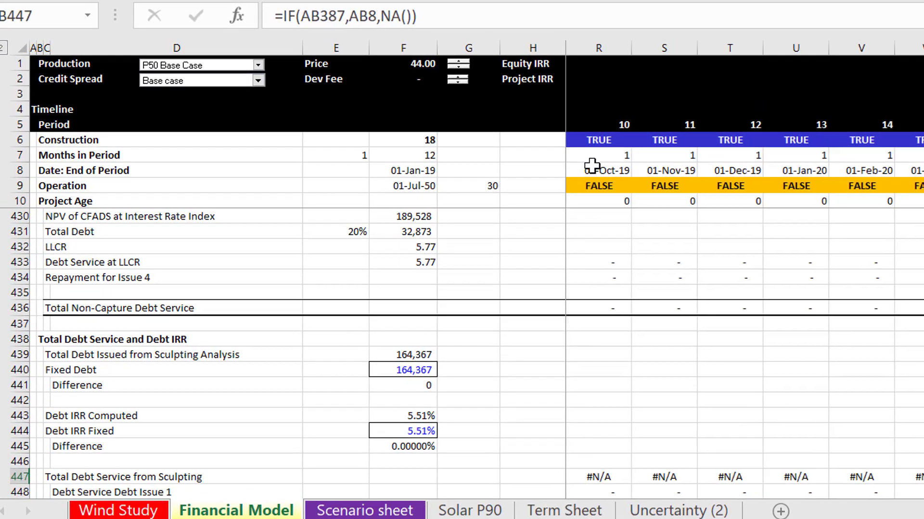
key(Left)
key(ctrl+Left)
key(Left)
key(Right)
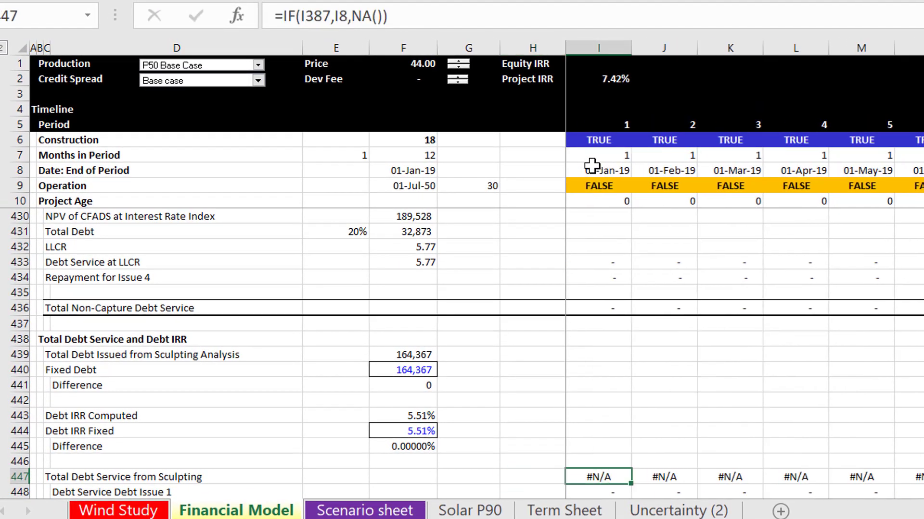
key(Left)
key(Left)
key(Left)
key(Right)
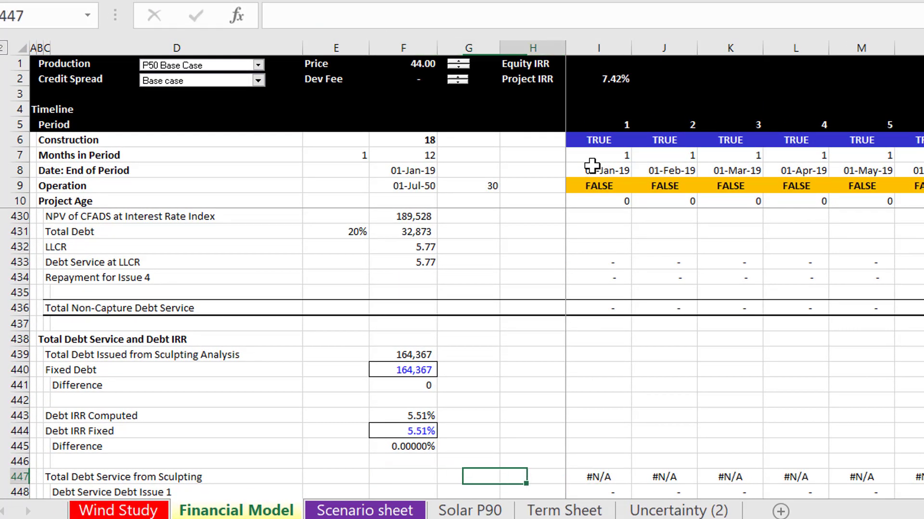
- Check the date formulas along row 447 out to the last timeline columns and back to the row's label area
key(Right)
key(Right)
key(ctrl+Right)
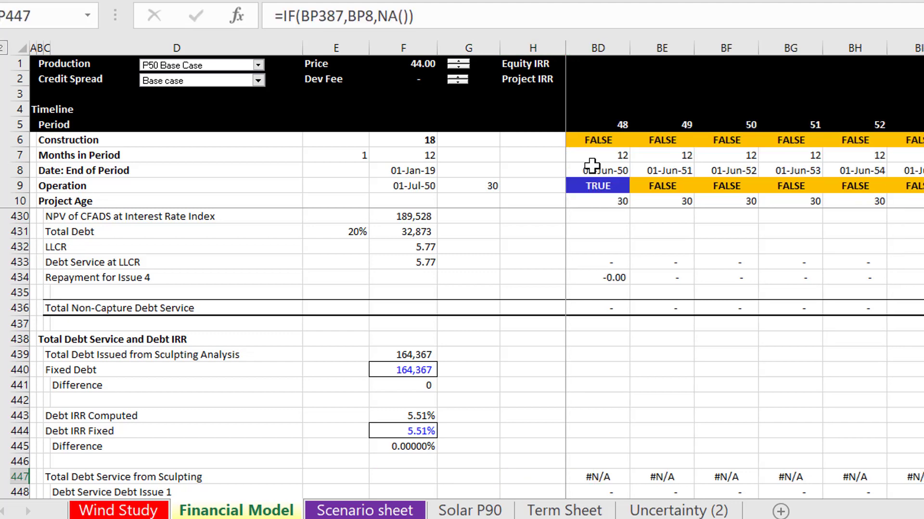
key(Left)
key(ctrl+Left)
key(ctrl+shift+Right)
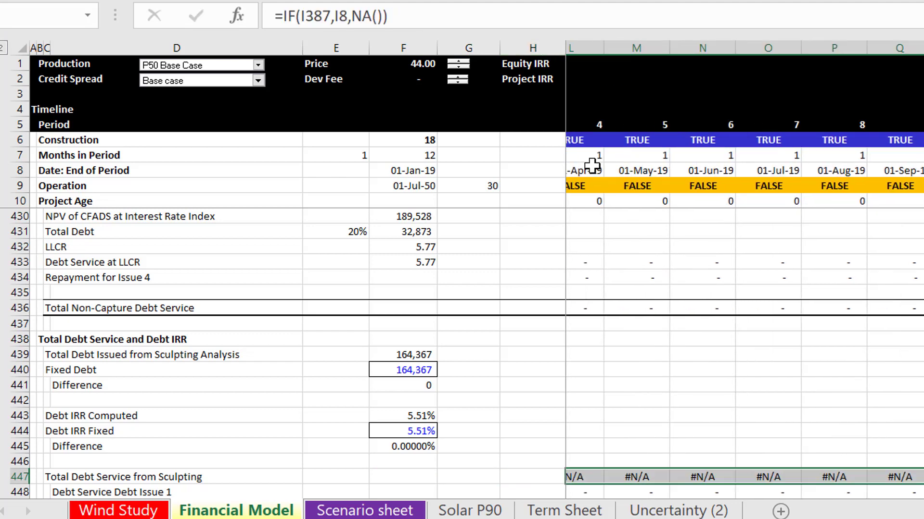
key(Left)
key(Left)
key(Left)
key(Left)
key(Left)
key(Left)
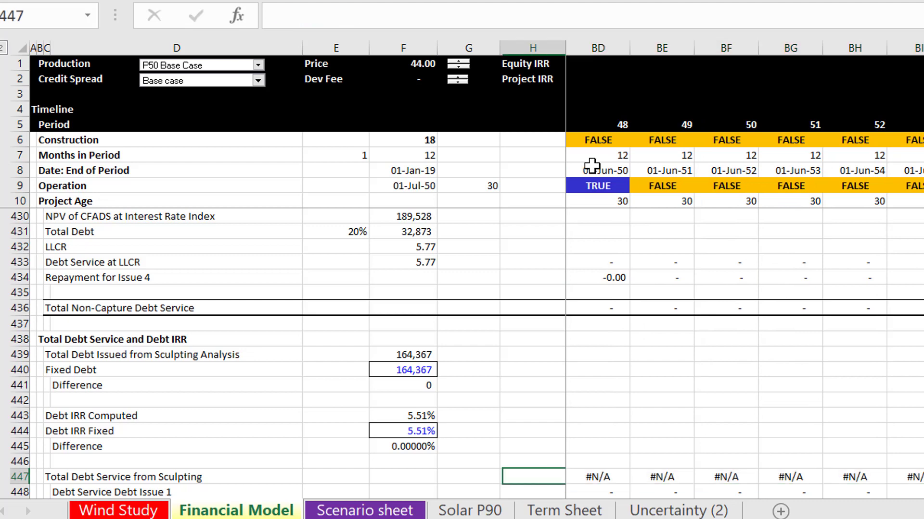
- Create a chart sheet from the row 447 dates and the Debt Service Debt Issue 1 to 4 rows, from their labels through the last period
key(Right)
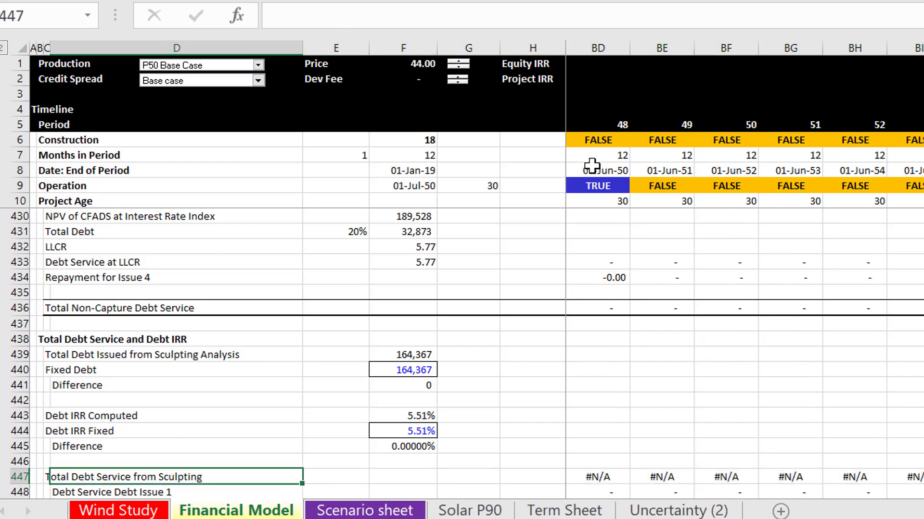
key(shift+Down)
key(shift+Down)
key(shift+Down)
key(shift+Down)
key(shift+Down)
key(shift+Down)
key(shift+Up)
key(shift+Up)
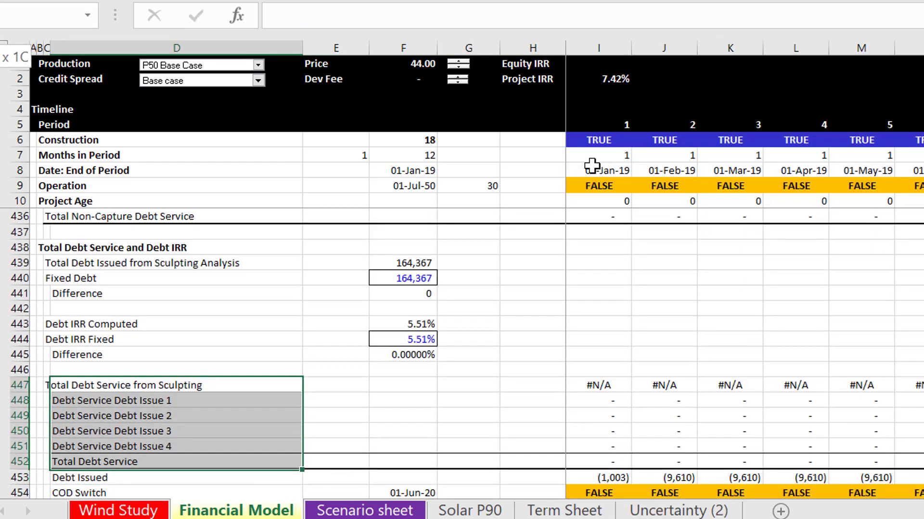
key(shift+Right)
key(shift+Right)
key(shift+Right)
key(shift+Right)
key(shift+Right)
key(ctrl+shift+Right)
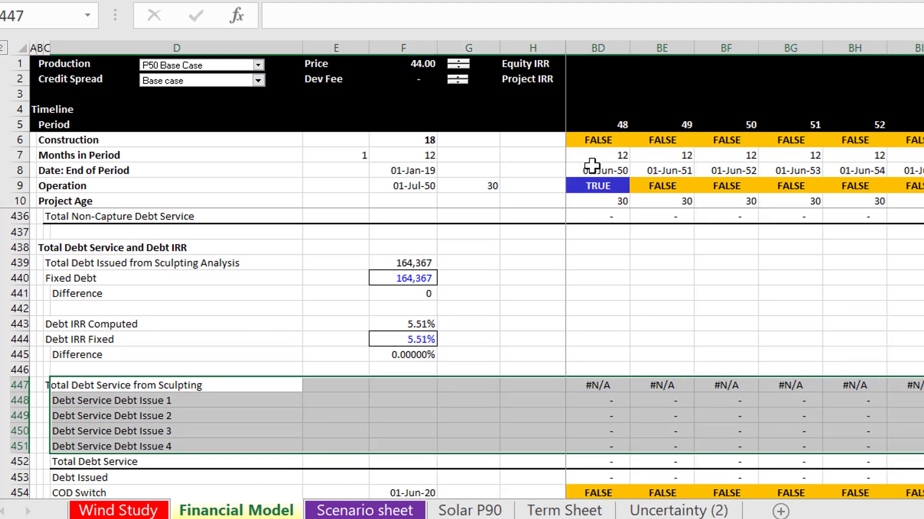
key(F11)
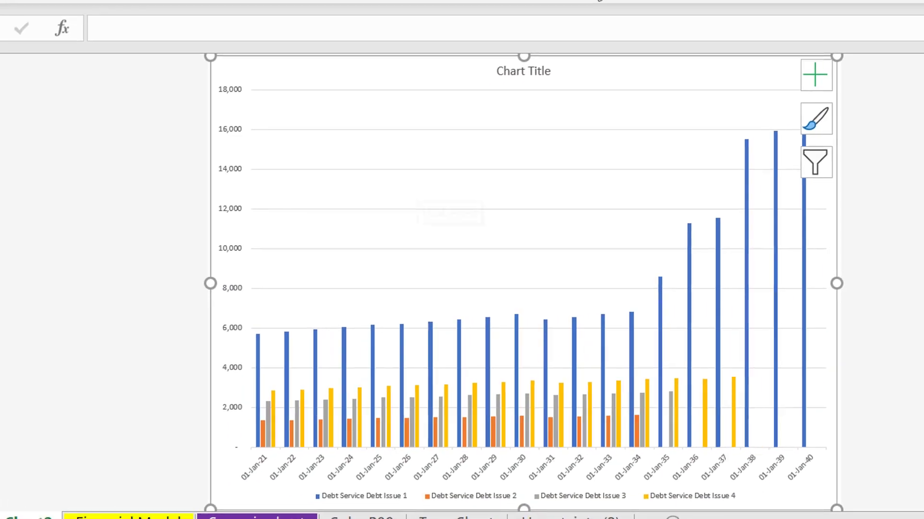
- Change the debt service chart to a stacked area chart with dates along the horizontal axis
right_click(518, 190)
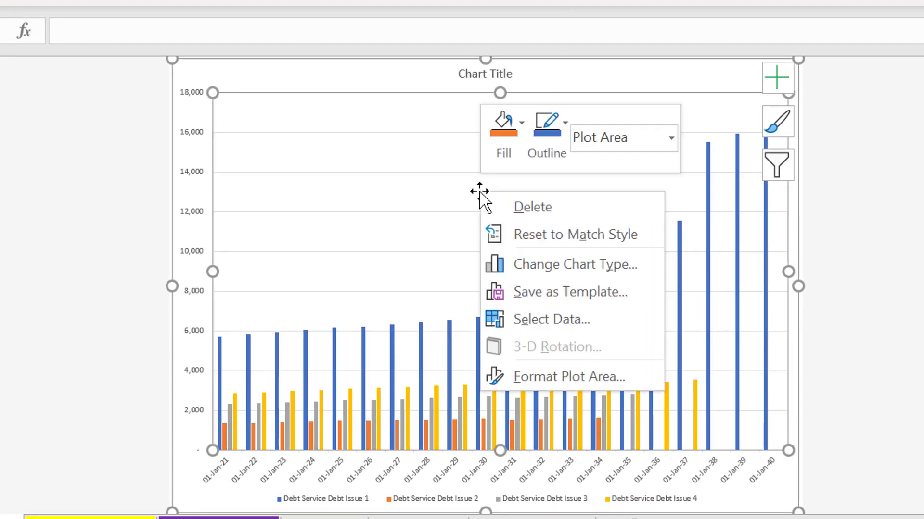
click(522, 274)
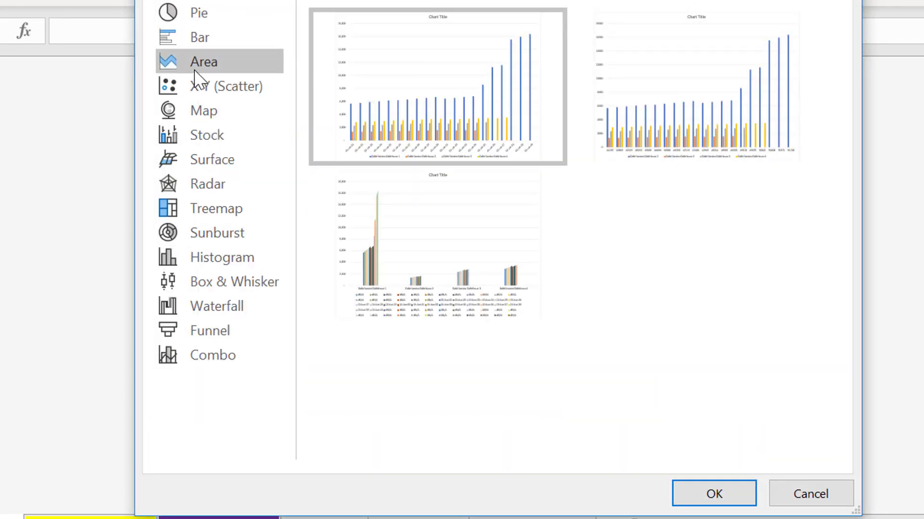
click(195, 71)
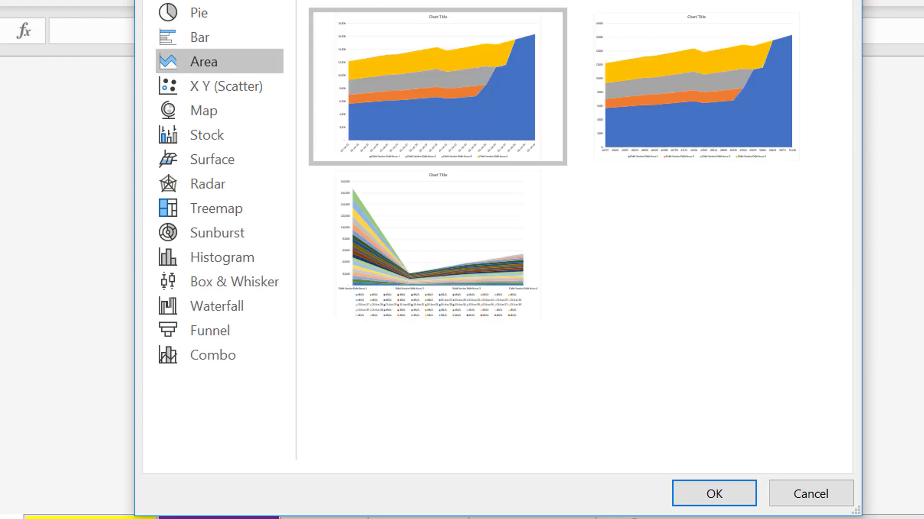
click(711, 497)
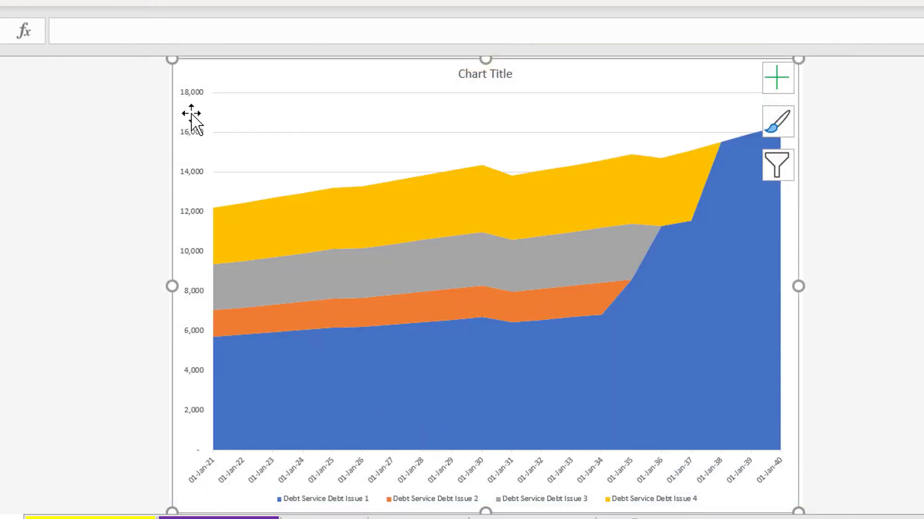
click(28, 193)
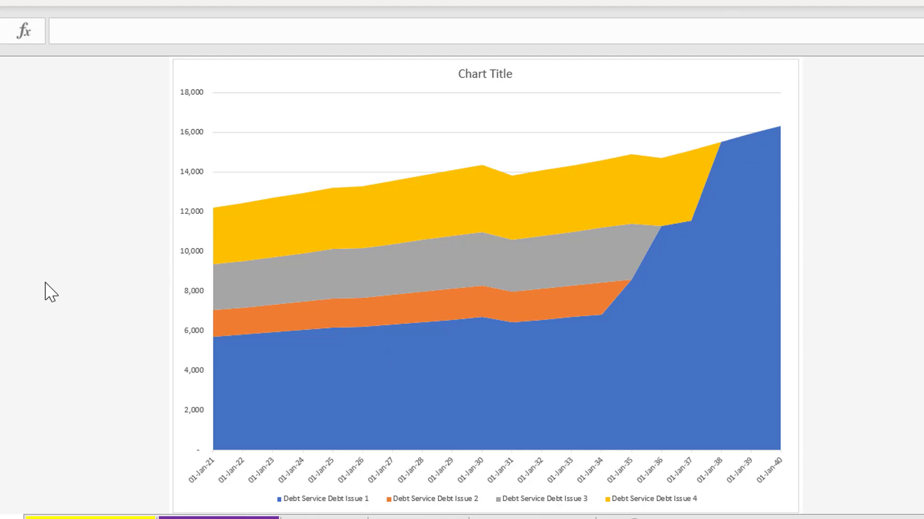
- Return to the Financial Model sheet and view the Total Debt Service from Sculpting block from its labels and period 1
key(ctrl+Page_Down)
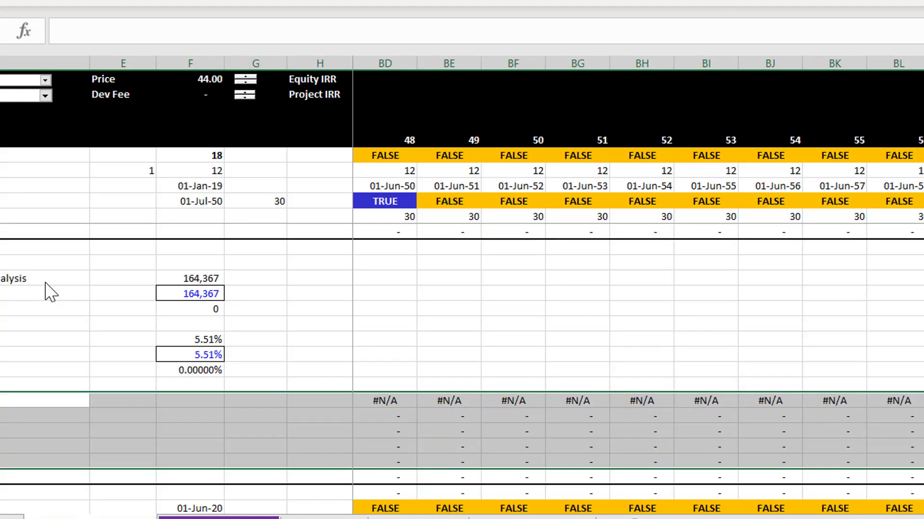
key(Right)
key(Right)
key(Right)
key(Right)
key(Right)
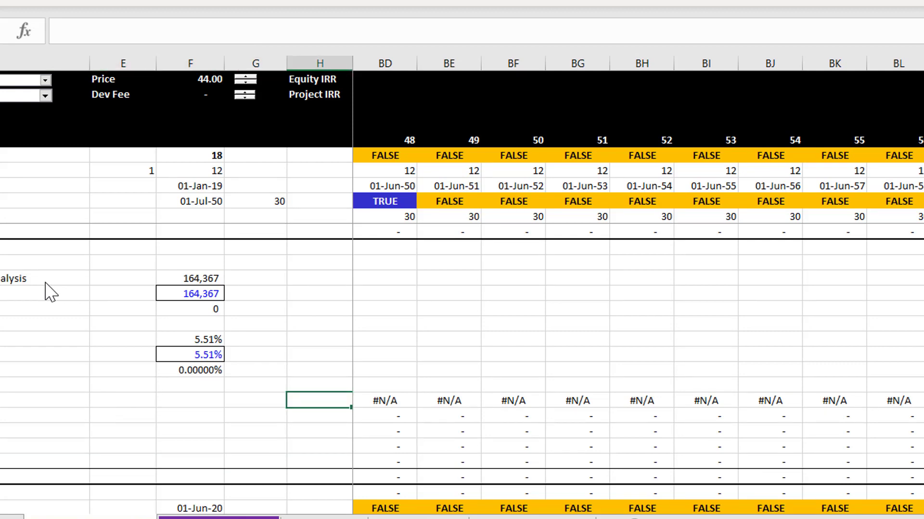
key(Right)
key(Right)
key(Left)
key(Left)
key(Left)
key(Left)
key(Left)
key(Left)
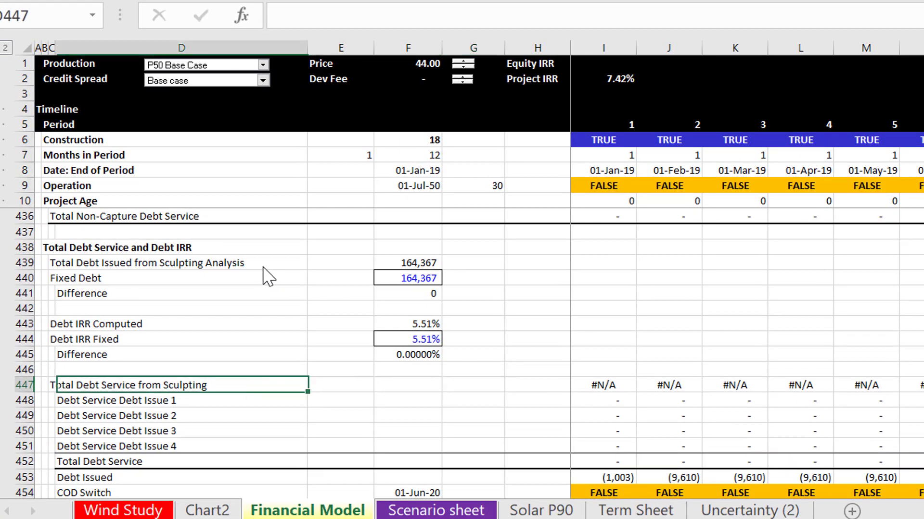
key(Left)
key(Left)
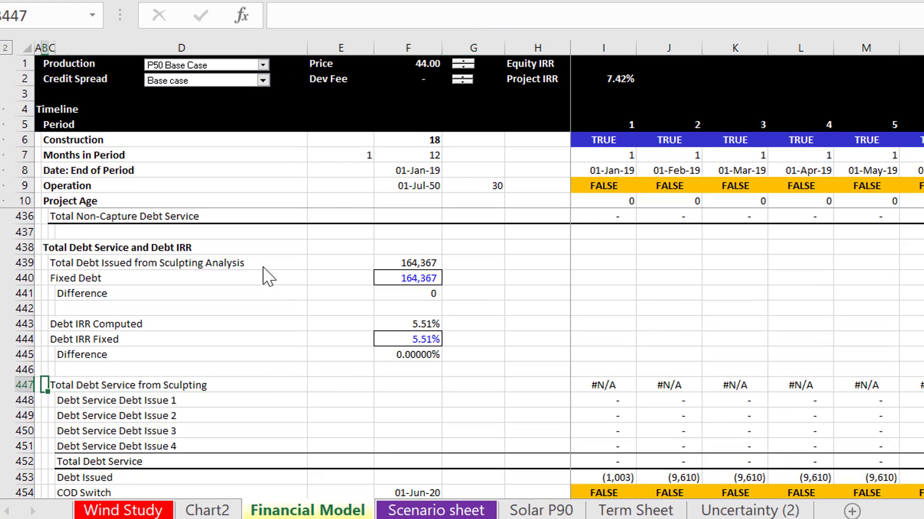
- Look through the Profit and Loss section down to the Cash Flow Waterfall section
key(Page_Down)
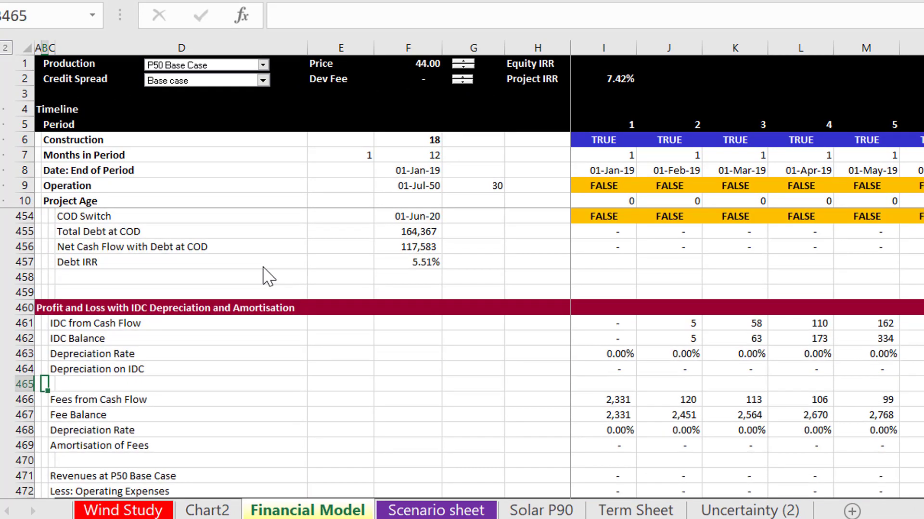
key(Page_Down)
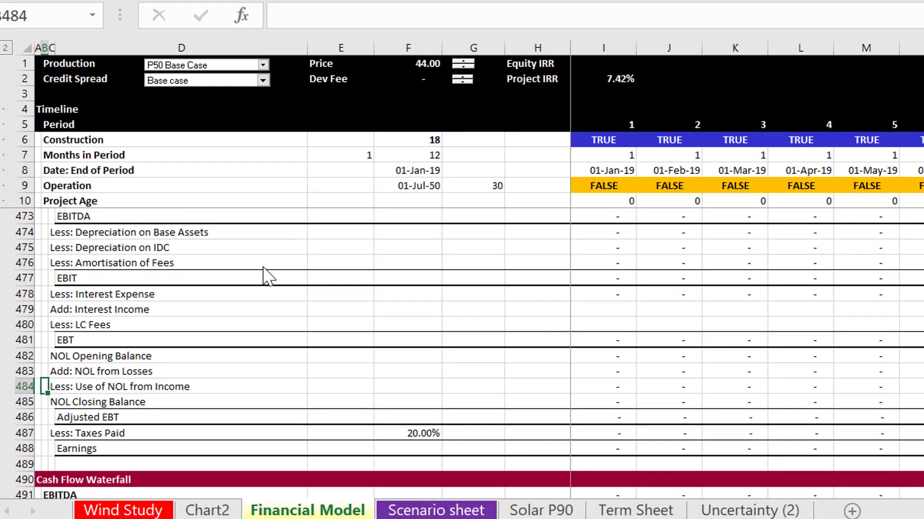
key(Page_Down)
key(Up)
key(Up)
key(Up)
key(Up)
key(Up)
key(Up)
key(Up)
key(Up)
key(Up)
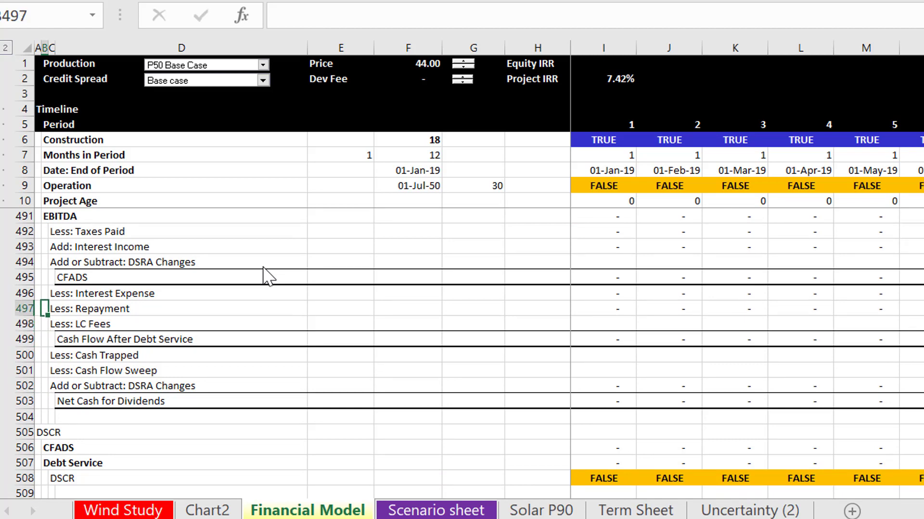
key(Up)
key(Up)
key(Up)
key(Up)
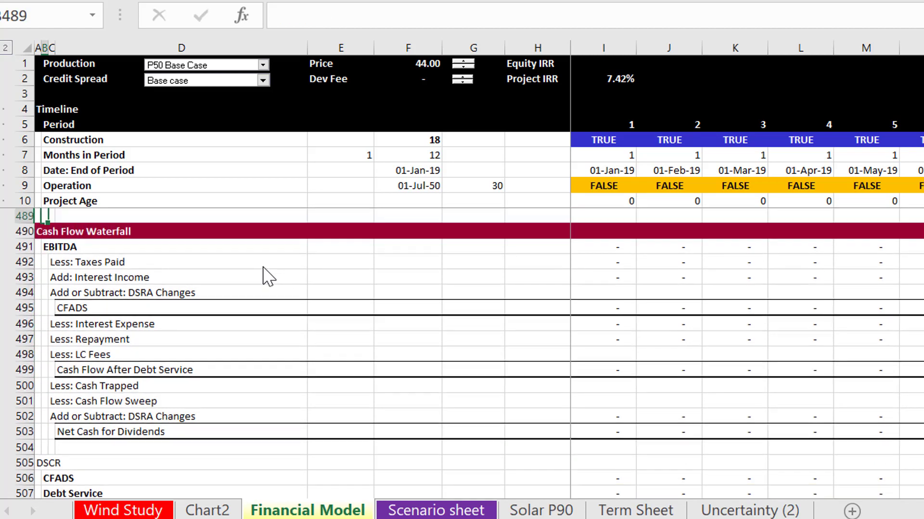
- Inspect the period 1 CFADS formula in I495 of the Cash Flow Waterfall
key(Down)
key(Down)
key(Down)
key(Down)
key(Down)
key(Down)
key(Right)
key(Right)
key(Right)
key(Right)
key(Right)
key(Right)
key(Right)
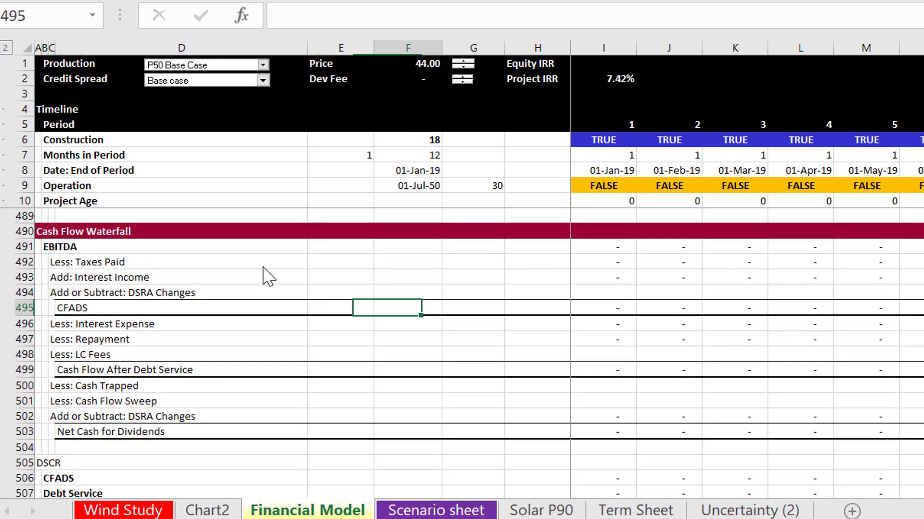
key(F2)
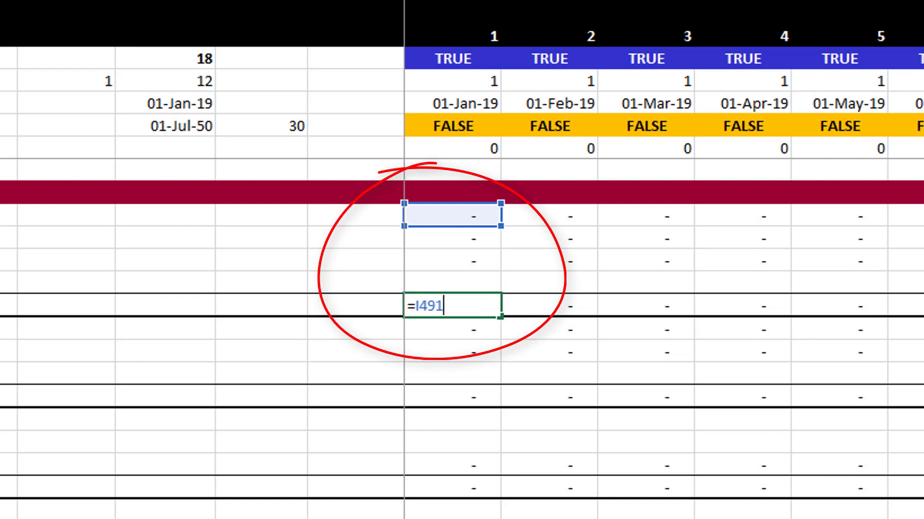
key(Return)
- Examine the taxes, interest income, DSRA changes, interest, repayment and LC fees lines around CFADS in period 1
key(Up)
key(Up)
key(Up)
key(Up)
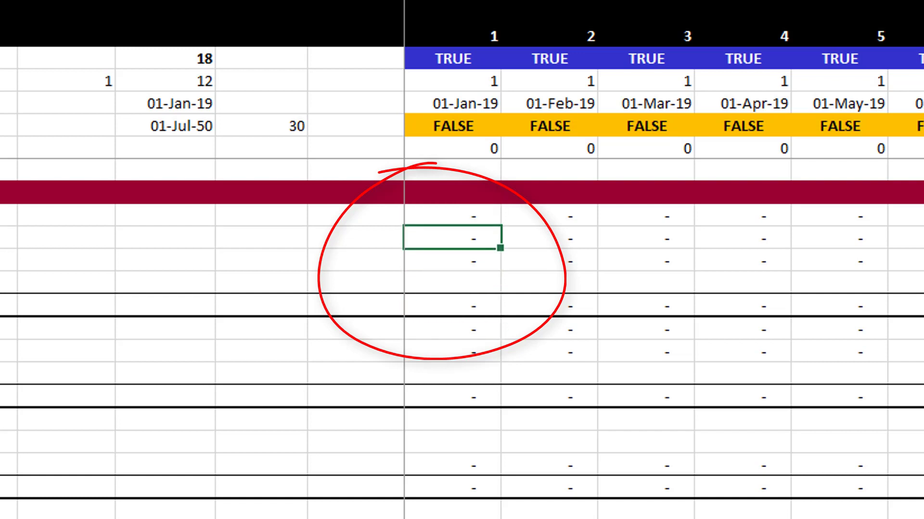
key(Down)
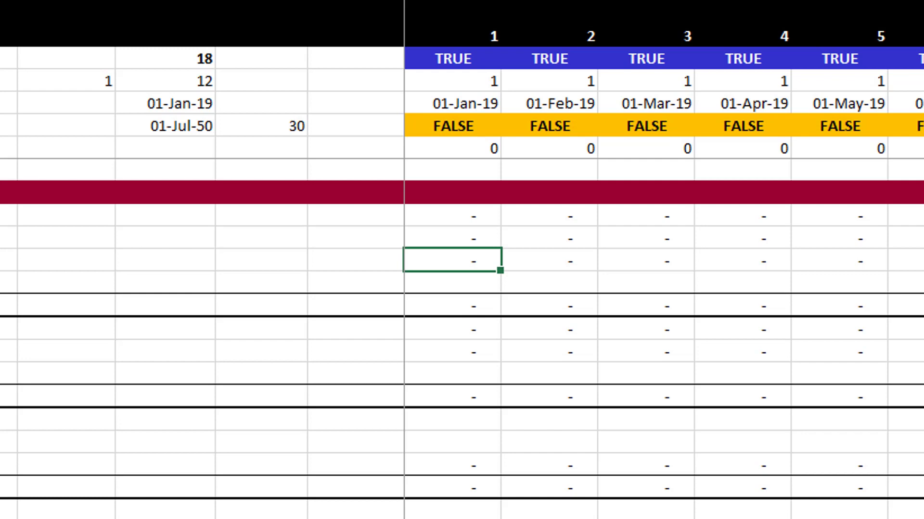
key(Down)
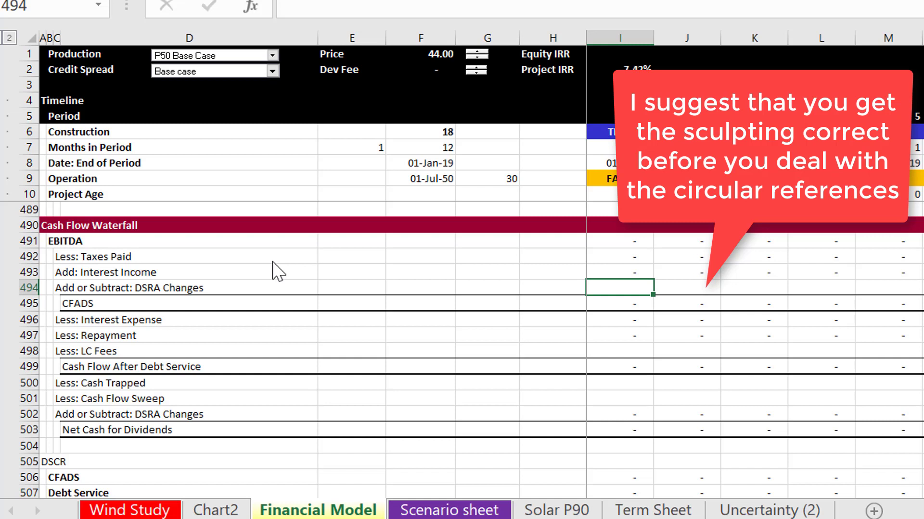
key(Down)
key(Down)
key(Down)
key(Down)
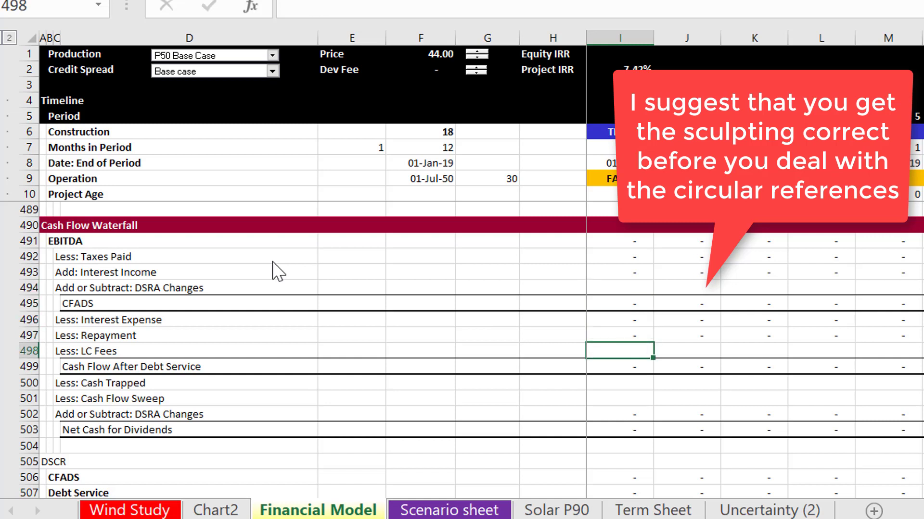
key(Up)
key(Up)
key(Up)
key(Up)
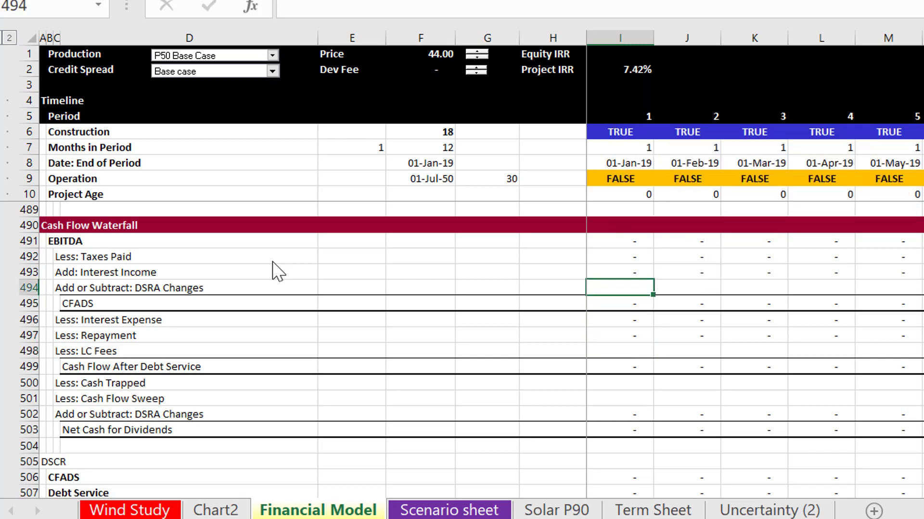
- Review the total debt service, debt issued, COD switch and net cash flow rows from period 1 into the operating periods
key(Page_Up)
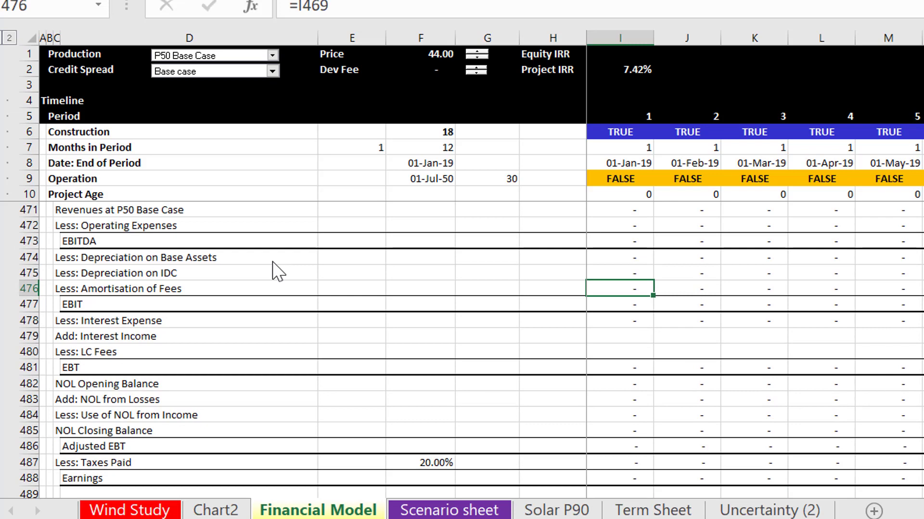
key(Page_Up)
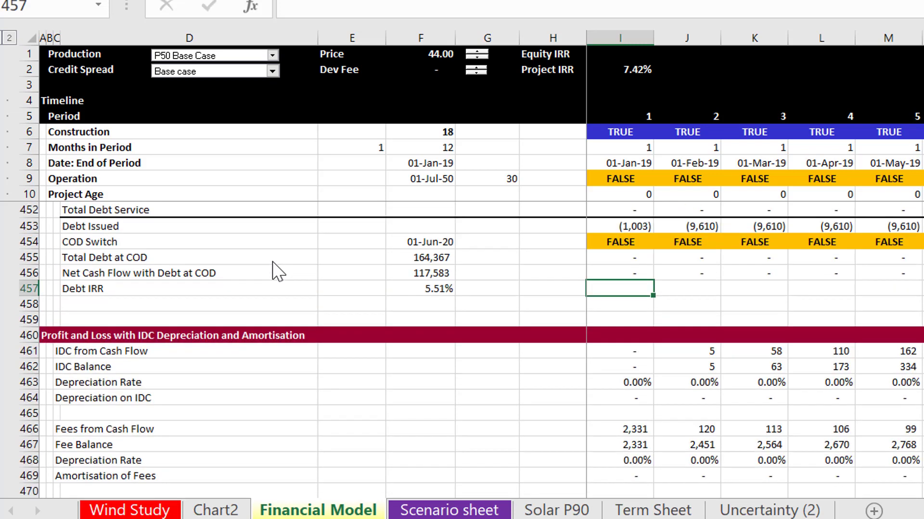
key(Right)
key(Right)
key(Right)
key(Right)
key(Right)
key(Right)
key(Right)
key(Right)
key(Right)
key(Right)
key(Right)
key(Right)
key(Right)
key(Right)
key(Right)
key(Right)
key(Right)
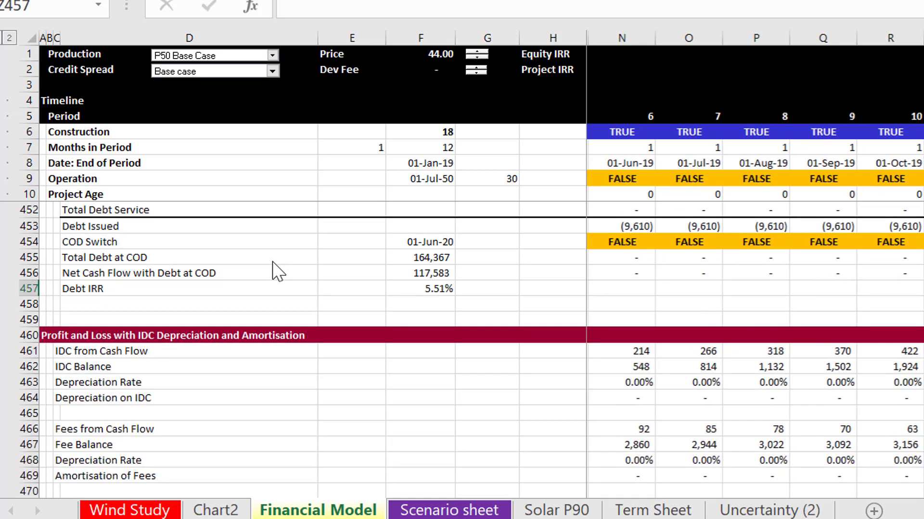
key(Right)
key(Right)
key(Right)
key(Right)
key(Right)
key(Right)
key(Right)
key(Right)
key(Right)
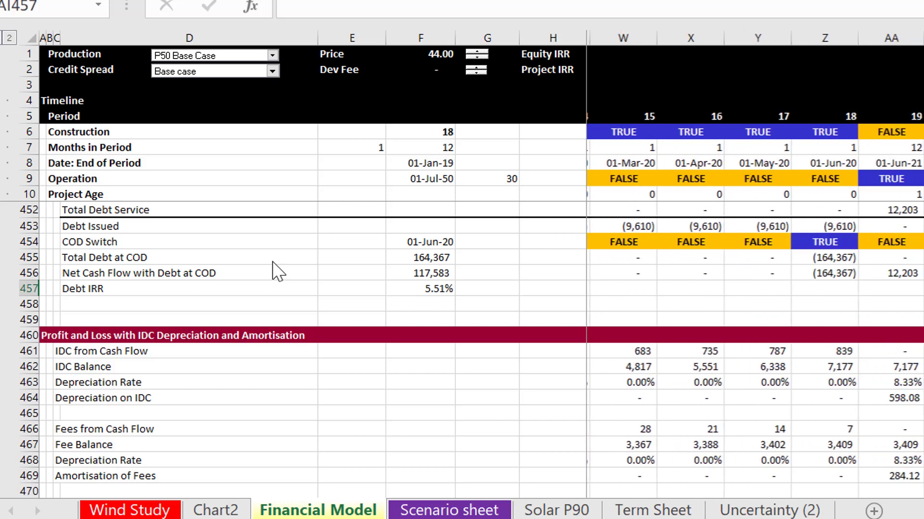
key(Left)
key(Left)
- Trace back up through the debt issue sections and examine the CFADS formula in AG387 under Sculpting and Repayment
key(Page_Up)
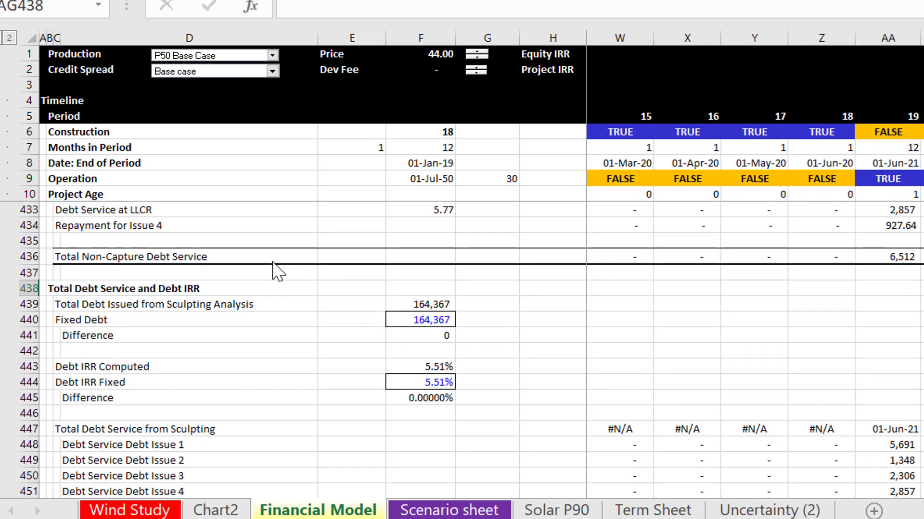
key(Page_Up)
key(Page_Up)
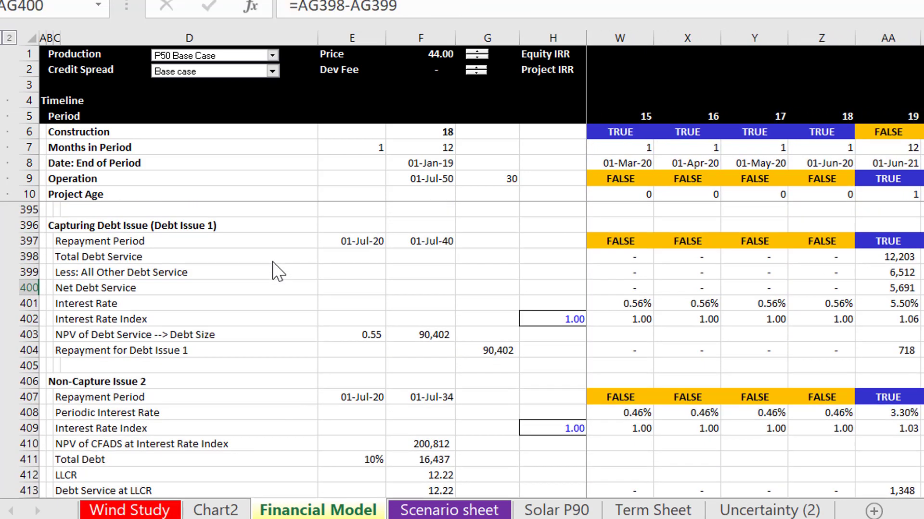
key(Page_Up)
key(Down)
key(Down)
key(Down)
key(Down)
key(Down)
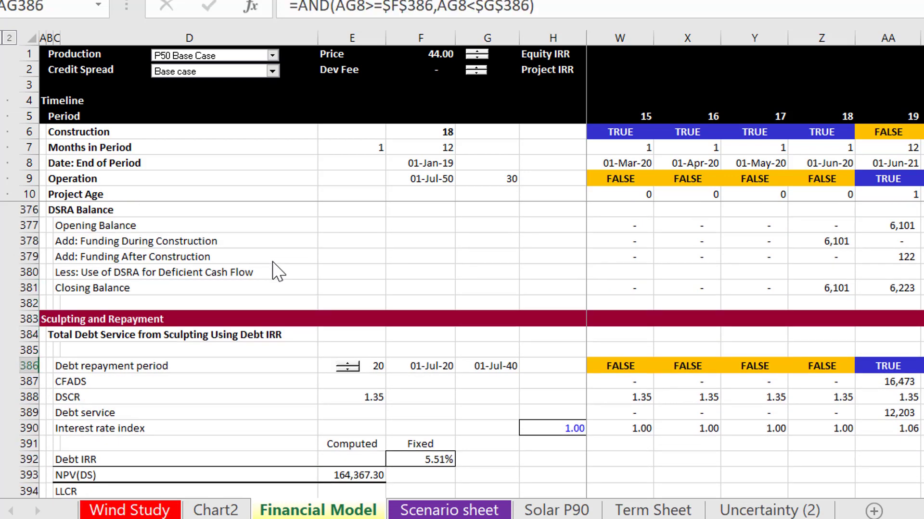
key(Down)
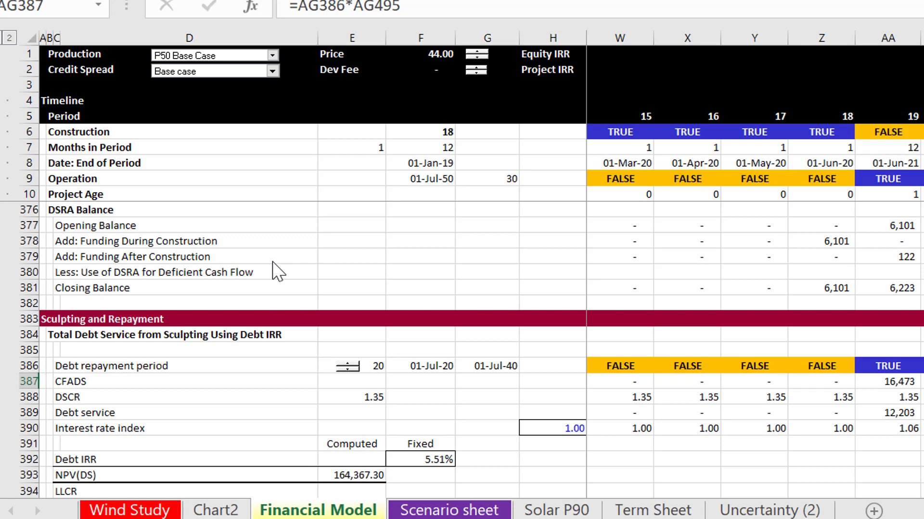
- Compare the credit spread lookup formulas of Debt Issue 3 and Debt Issue 2, returning to the CFADS row under Sculpting and Repayment
key(Left)
key(Left)
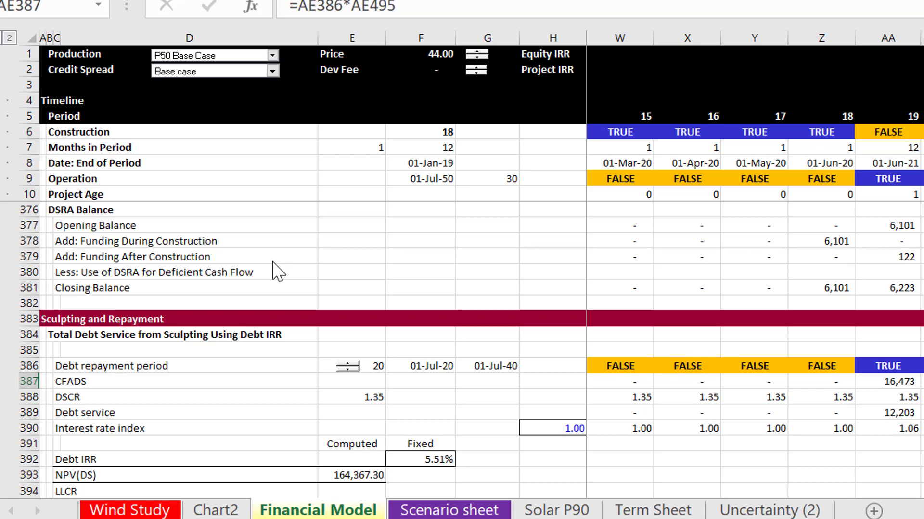
key(Page_Up)
key(Page_Up)
key(Page_Up)
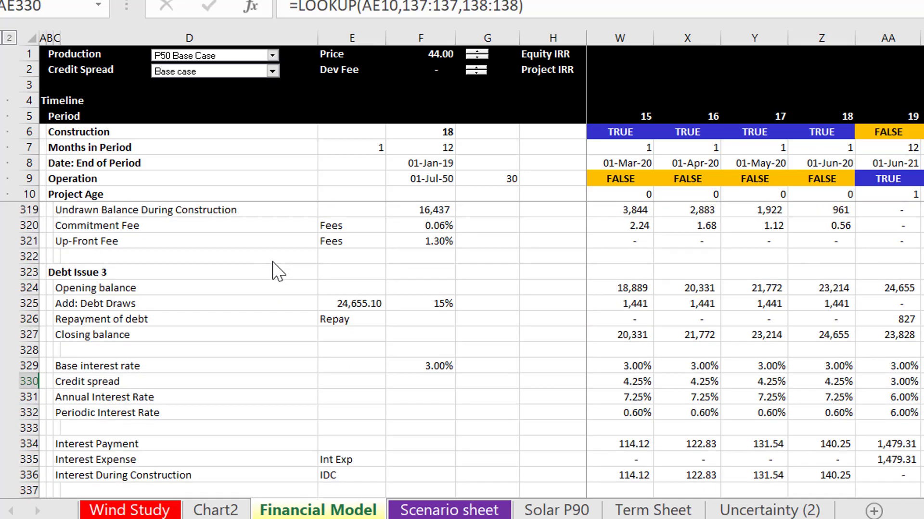
key(Page_Down)
key(Page_Up)
key(Page_Up)
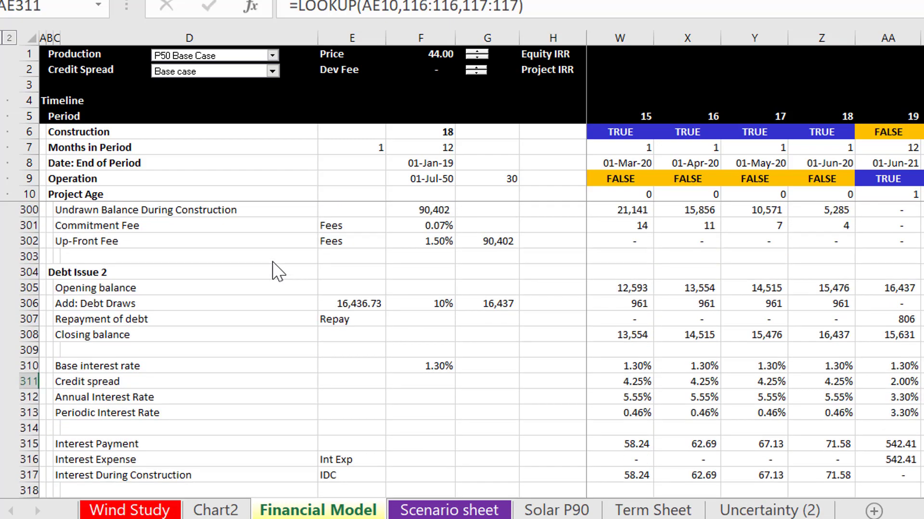
key(Page_Down)
key(Page_Down)
key(Page_Down)
key(Page_Down)
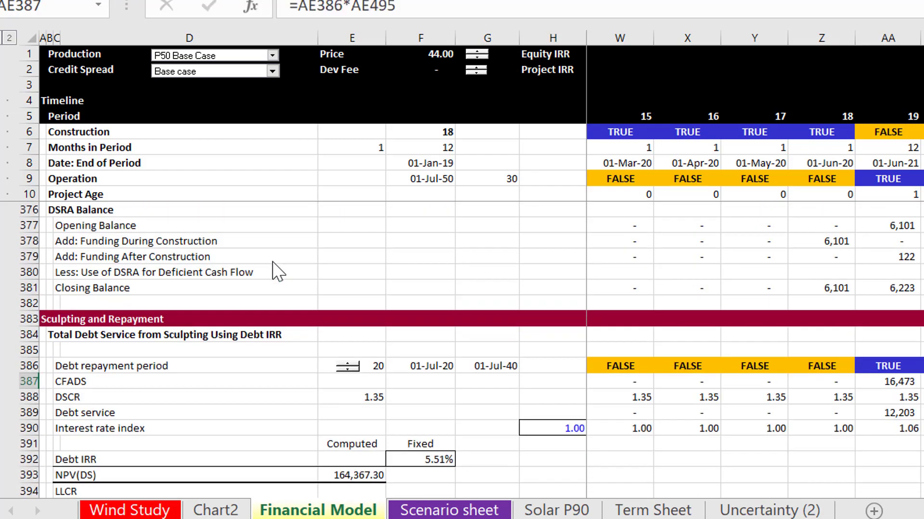
- Look through the total debt service sculpting block down to the Repayment Period row of Capturing Debt Issue 1
key(Page_Up)
key(Page_Down)
key(Down)
key(Down)
key(Down)
key(Down)
key(Down)
key(Down)
key(Down)
key(Down)
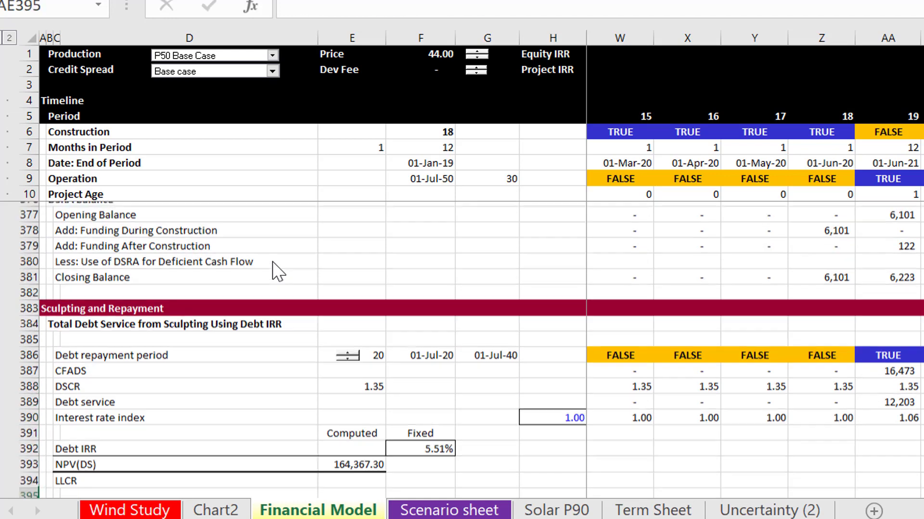
key(Down)
key(Down)
key(Down)
key(Down)
key(Up)
key(Up)
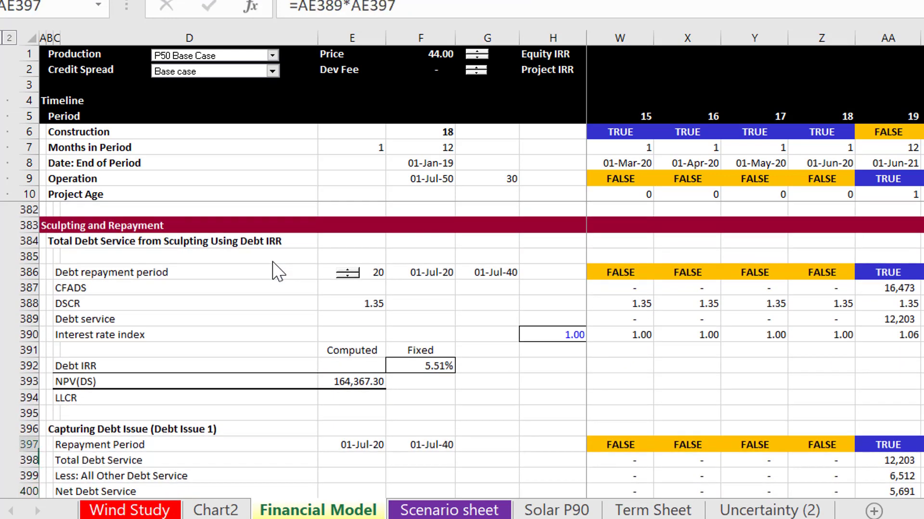
- Examine the debt service formula in row 389 and the DSCR reference in AA388
key(Up)
key(Up)
key(Up)
key(Up)
key(Up)
key(Up)
key(Up)
key(Up)
key(Left)
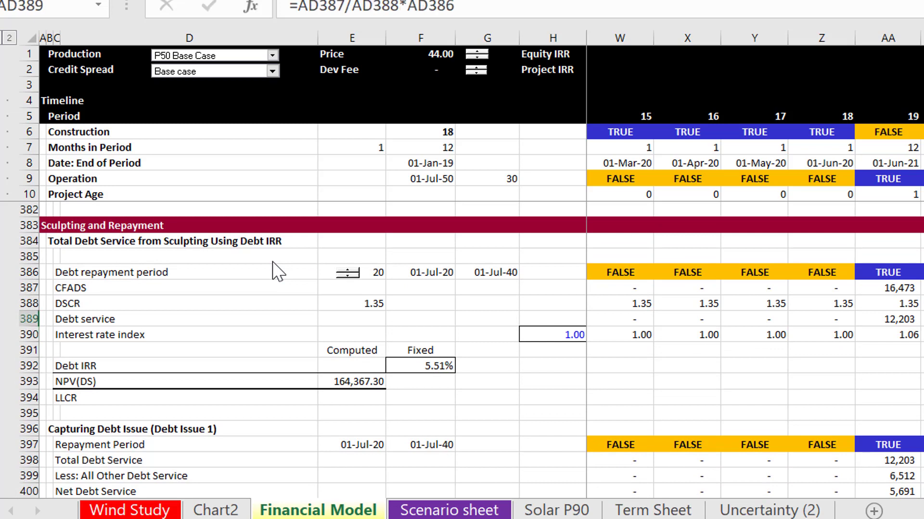
key(Left)
key(Up)
key(Left)
key(Left)
key(Left)
key(Right)
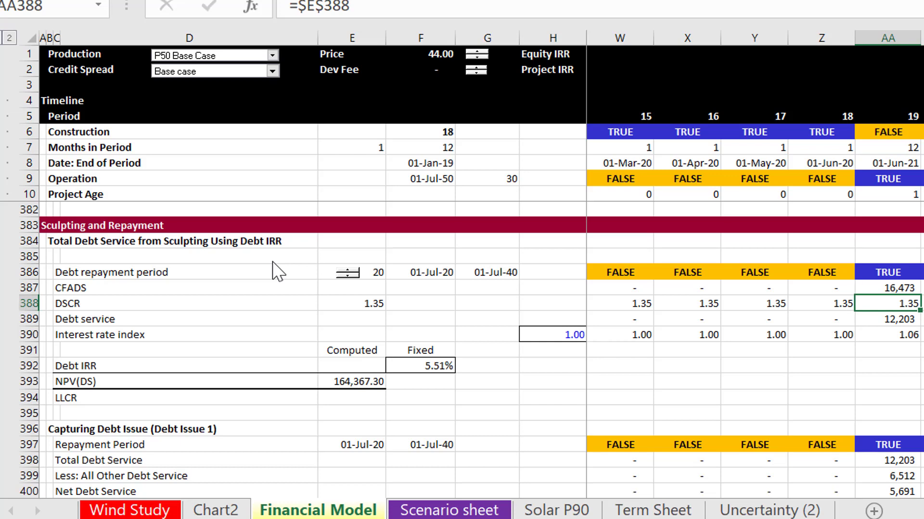
- Look over the aggregate debt service and interest rate index rows around the start of operation
key(Down)
key(Down)
key(Down)
key(Down)
key(Up)
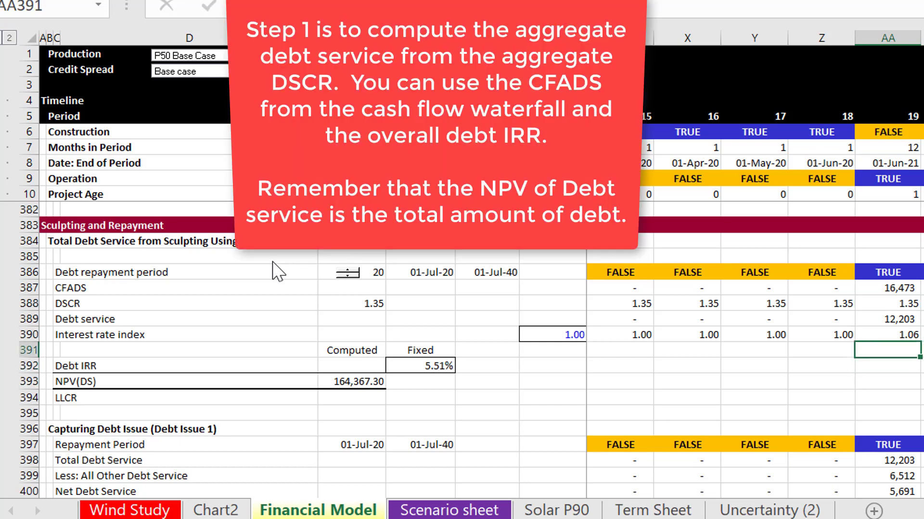
key(Left)
key(Left)
key(Left)
key(Left)
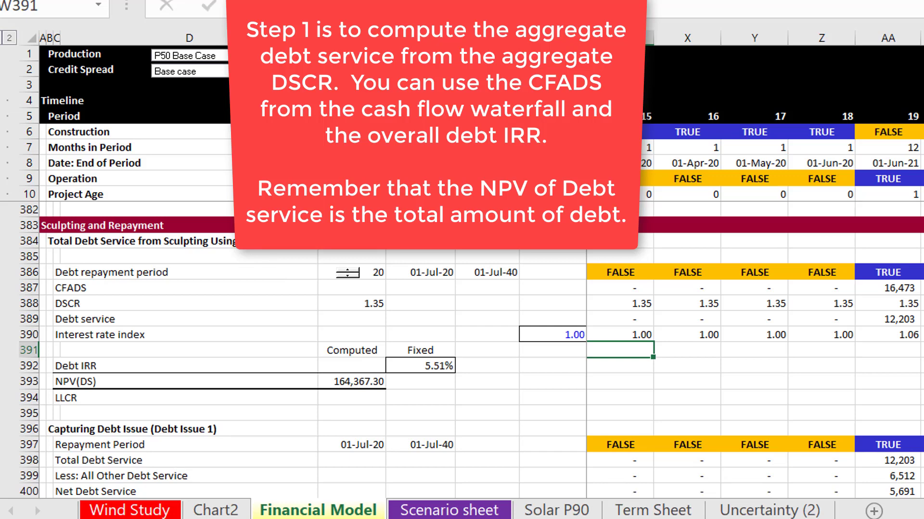
click(226, 511)
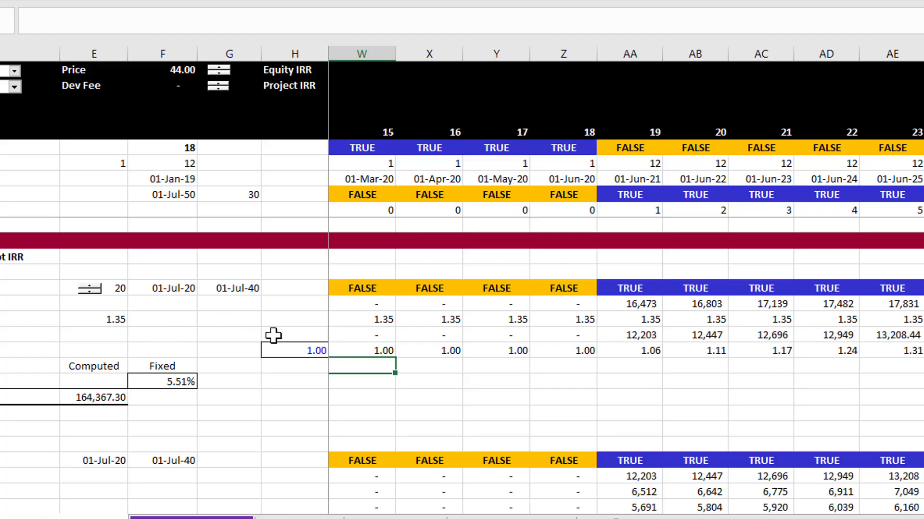
- Follow the CFADS formula in row 387 from the first construction periods to the first operating period in AA387
click(273, 335)
key(Up)
key(Up)
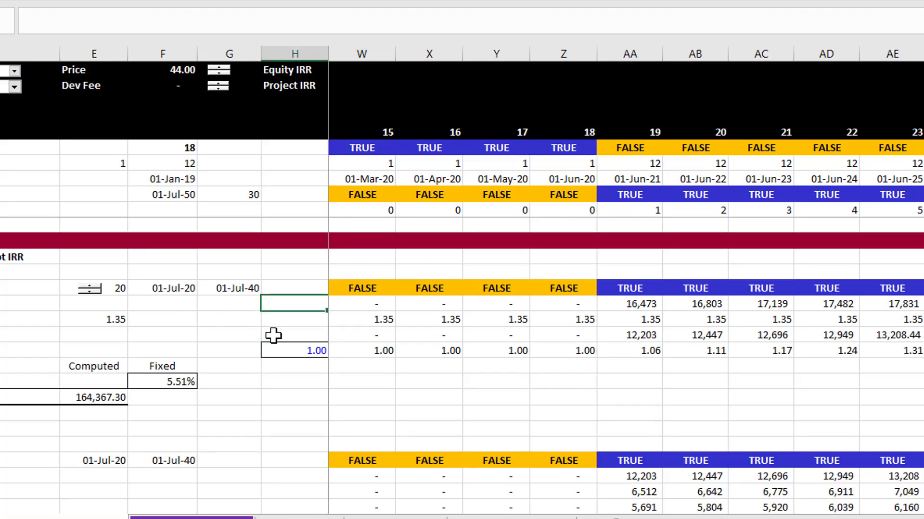
key(Right)
key(Left)
key(Right)
key(Right)
key(Right)
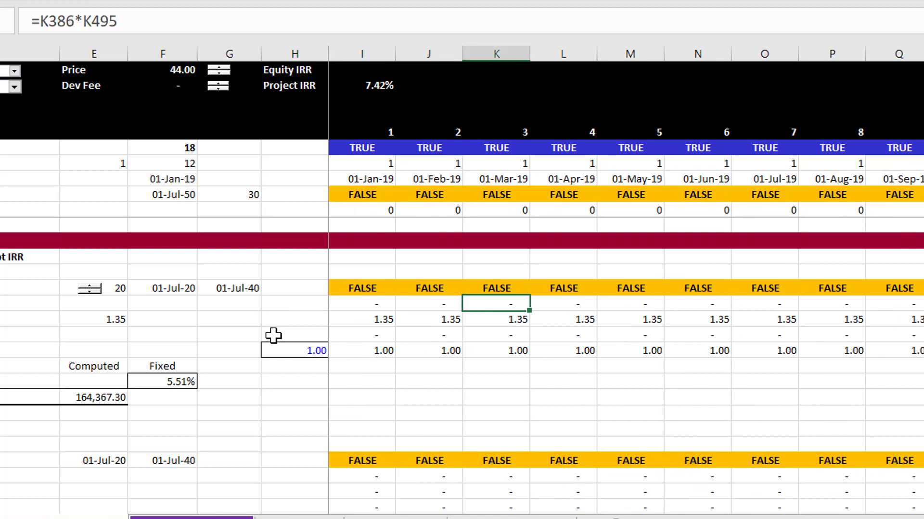
key(Right)
key(Right)
key(Right)
key(Right)
key(Right)
key(Right)
key(Right)
key(Right)
key(Right)
key(Right)
key(Right)
key(Right)
key(Right)
key(Right)
key(Right)
key(Right)
key(Right)
key(Right)
key(Right)
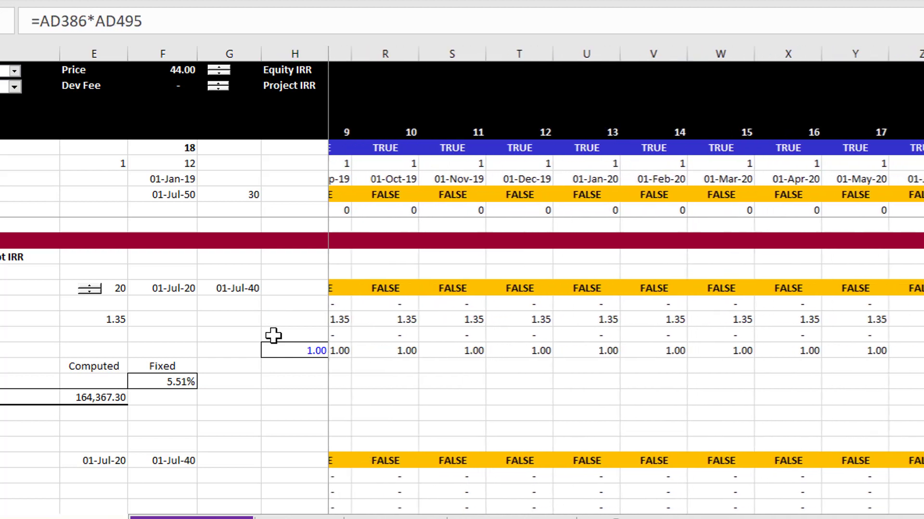
key(Right)
key(Left)
key(Left)
key(Left)
key(Left)
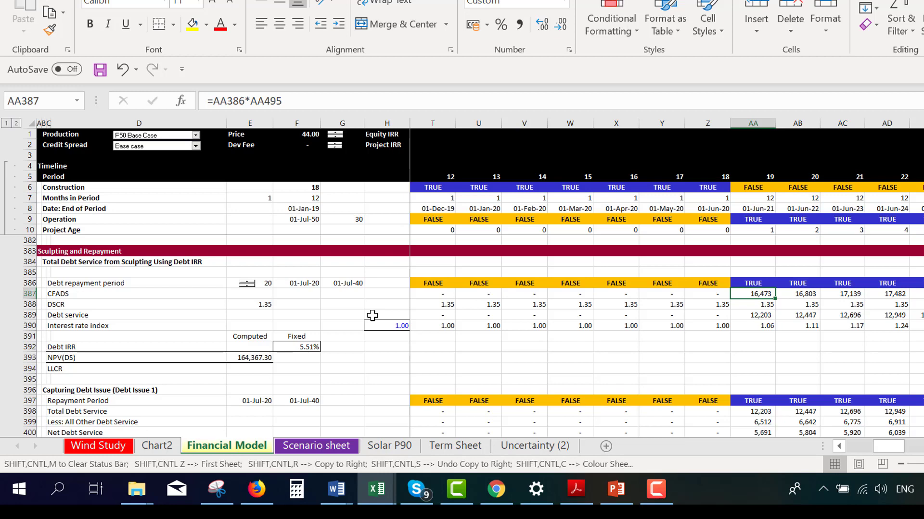
- Check the CFADS formula across the operating periods after AA387, ending at AE387
key(Right)
key(Right)
key(Right)
key(Right)
key(Right)
key(Right)
key(Right)
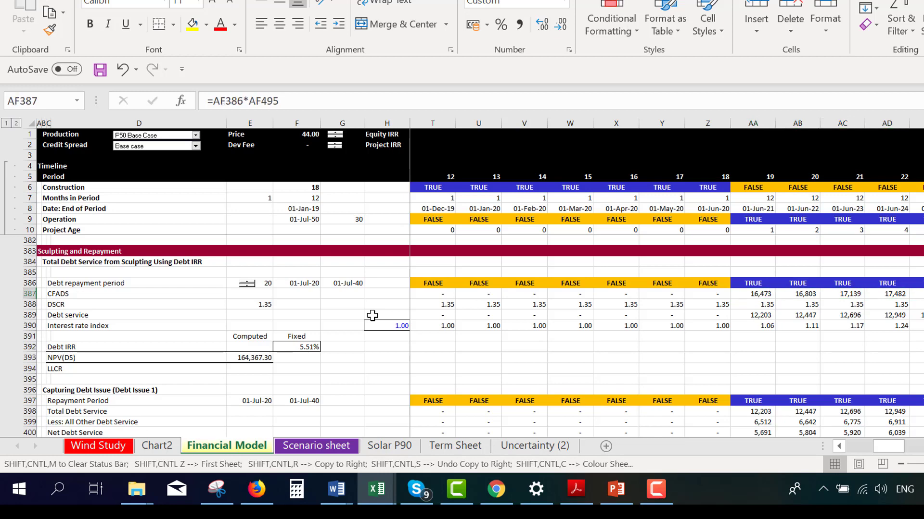
key(Left)
key(Left)
key(Left)
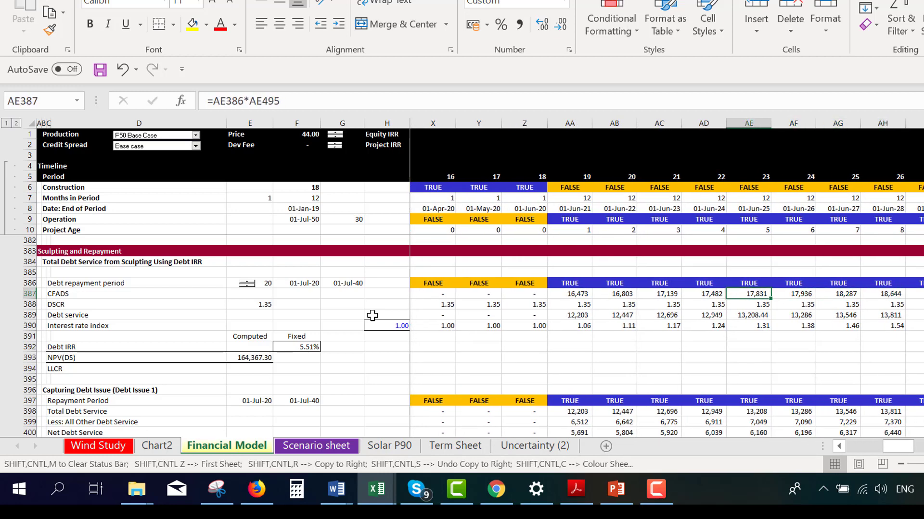
- Review how the DSCR in AA388 and the CFADS in AA387 feed the debt service formula in AA389
key(Down)
key(Left)
key(Left)
key(Left)
key(Left)
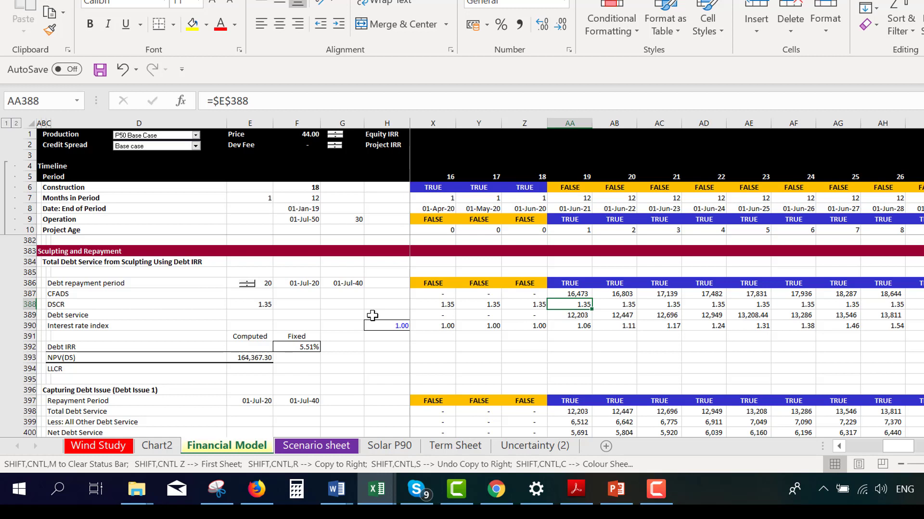
key(Down)
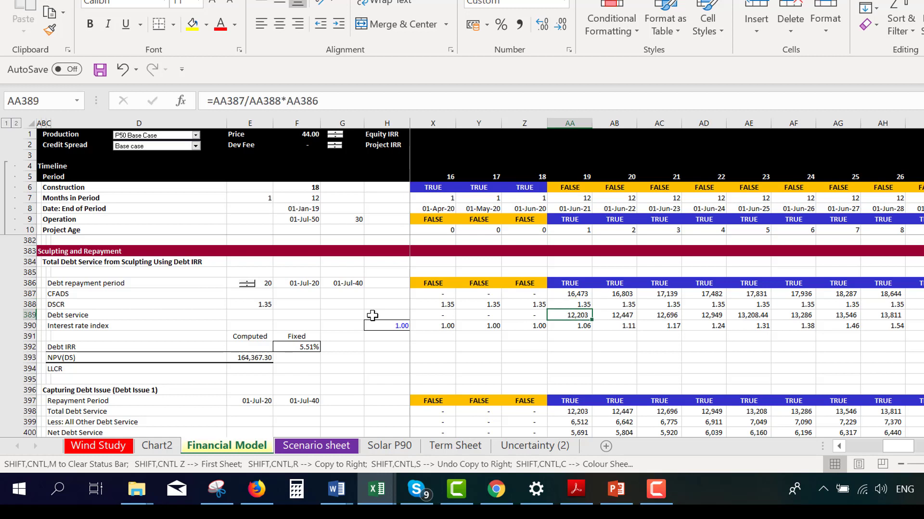
key(Up)
key(Up)
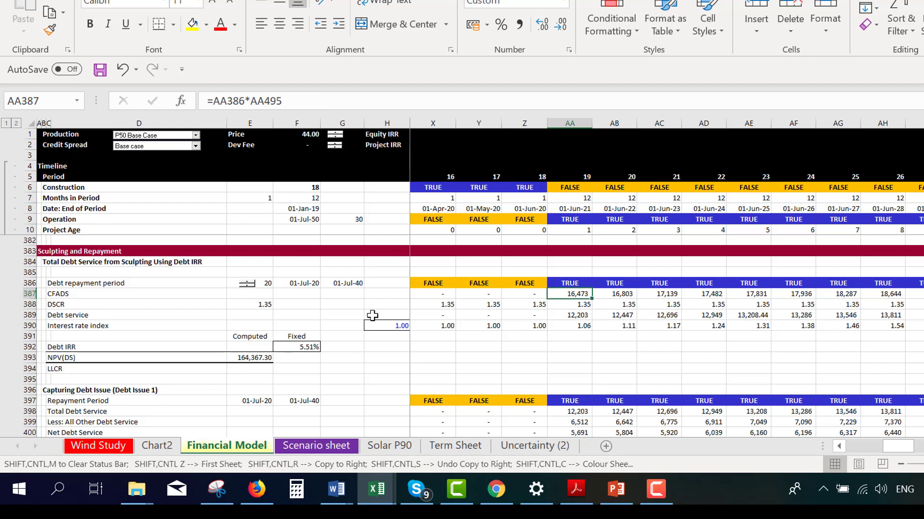
key(Down)
key(Down)
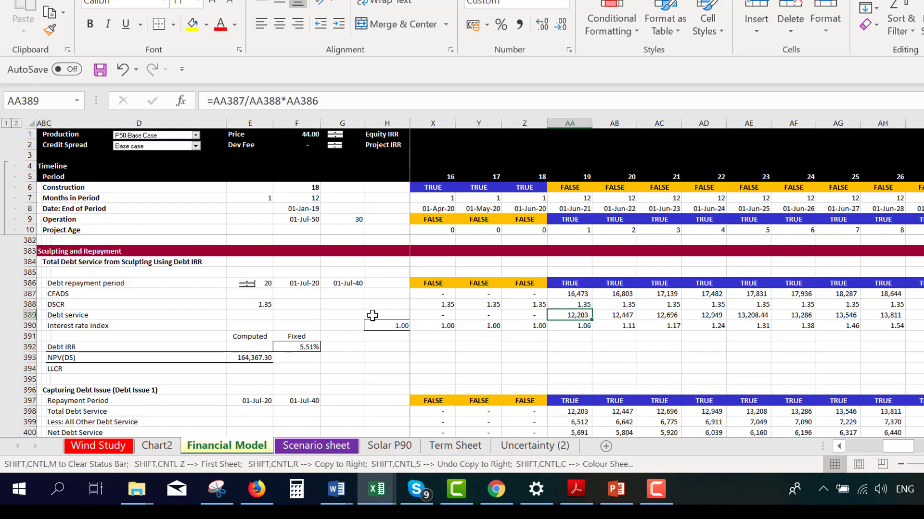
- Inspect the NPV(DS) formula in E393 and the interest rate index formulas in row 390 around the start of operation
key(Down)
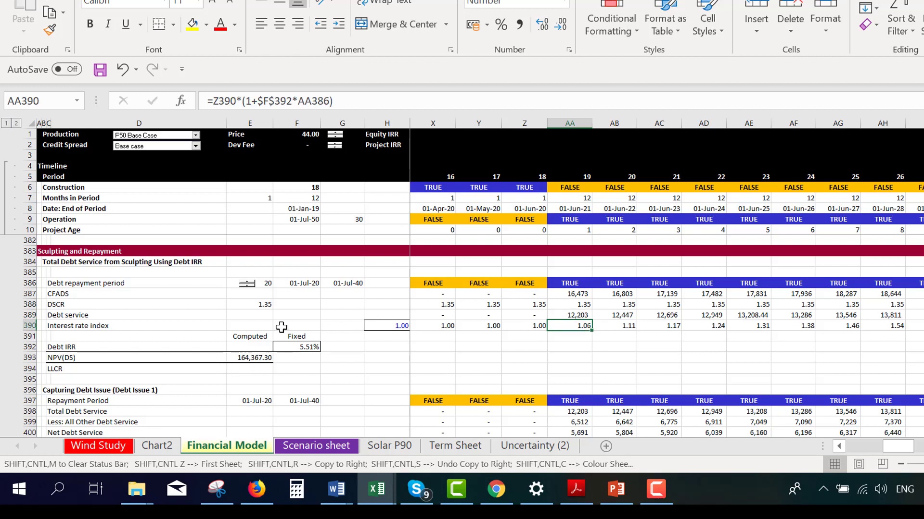
click(252, 359)
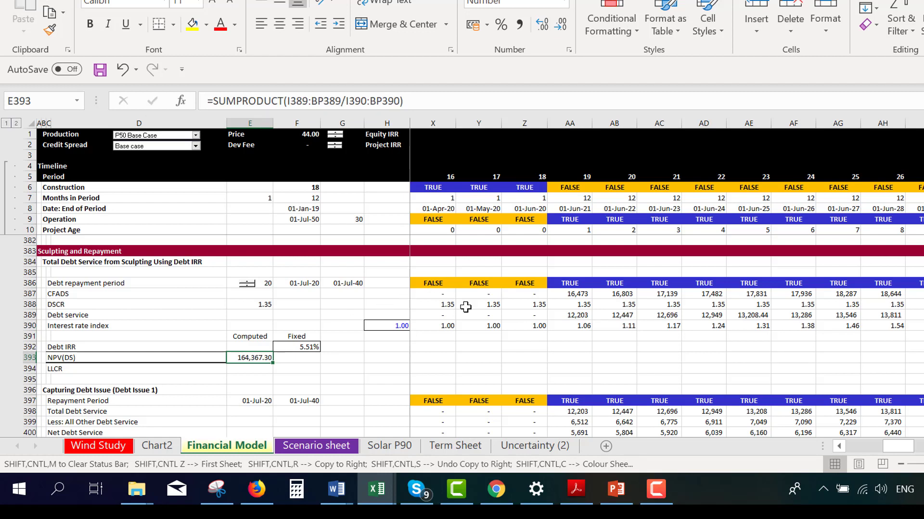
click(495, 314)
key(Down)
key(Right)
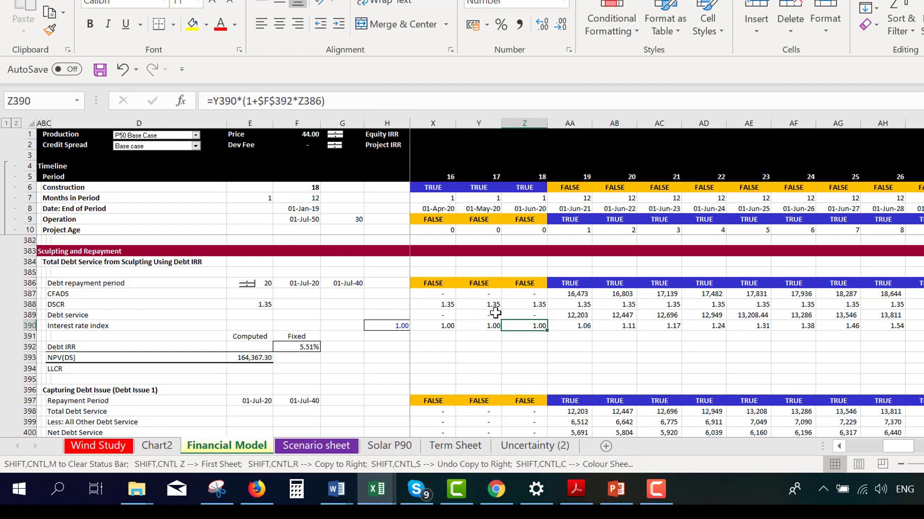
key(Left)
key(Left)
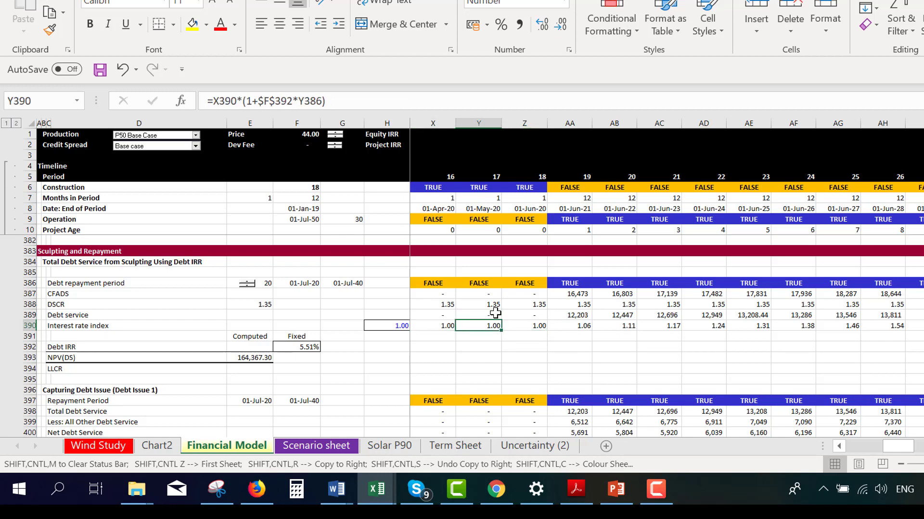
key(Right)
key(Right)
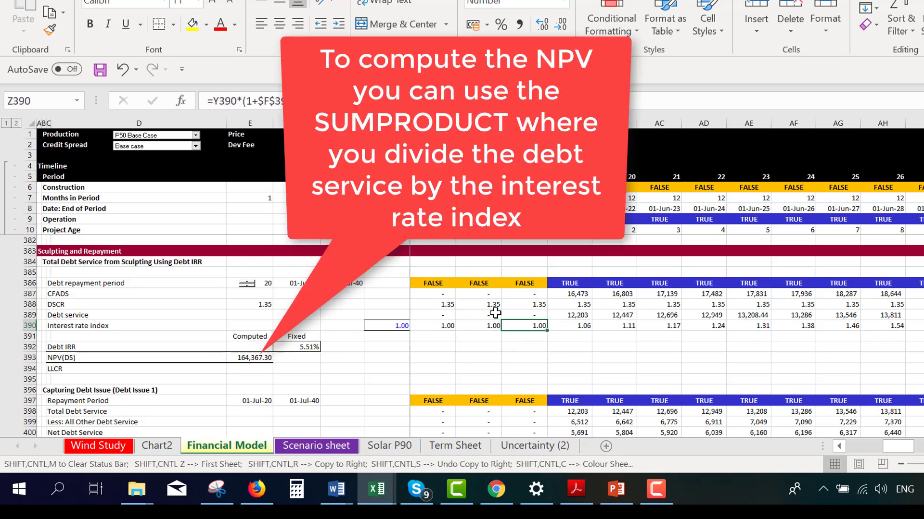
- Trace the cells referenced by the interest rate index formula in Z390 and compare it with the formula in AA390
key(F2)
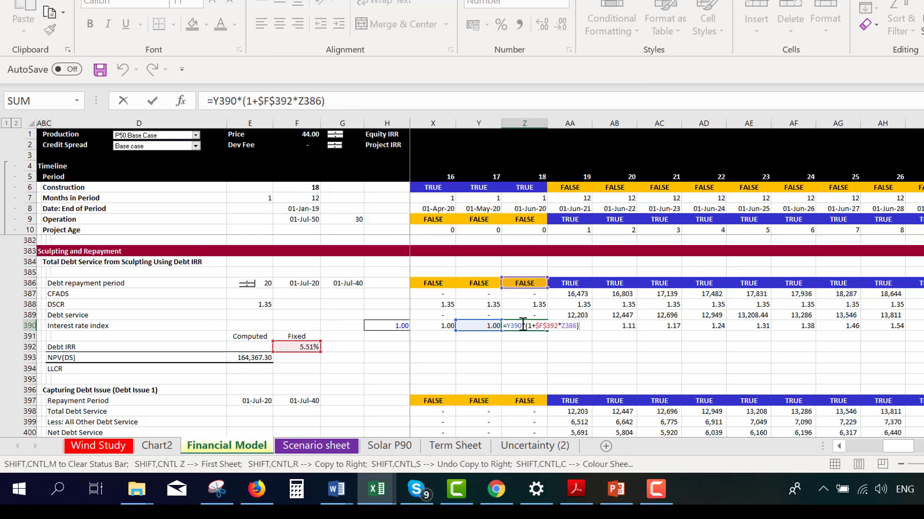
key(Return)
key(Up)
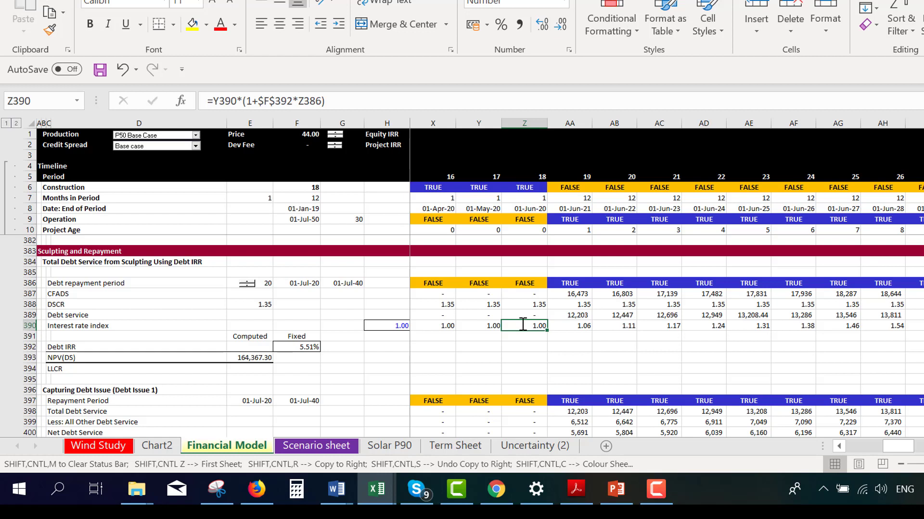
key(Right)
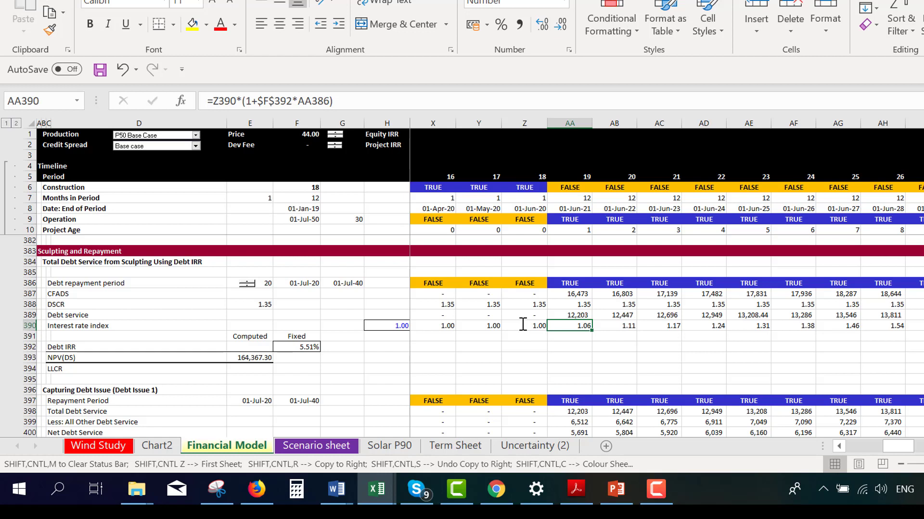
key(Left)
key(Right)
key(Left)
key(Right)
key(Left)
key(Right)
- Check the fixed debt IRR link in F392 and trace the ranges used by the NPV(DS) SUMPRODUCT formula in E393
click(298, 347)
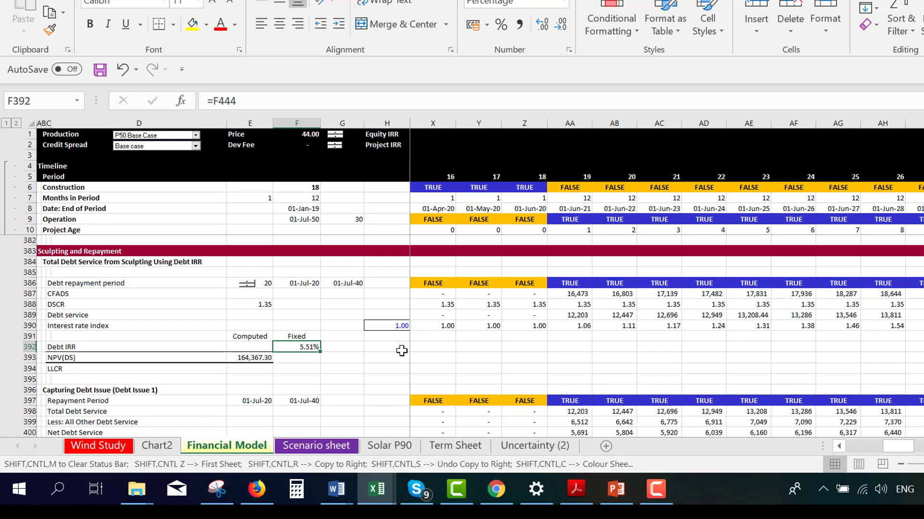
key(Left)
key(Down)
key(F2)
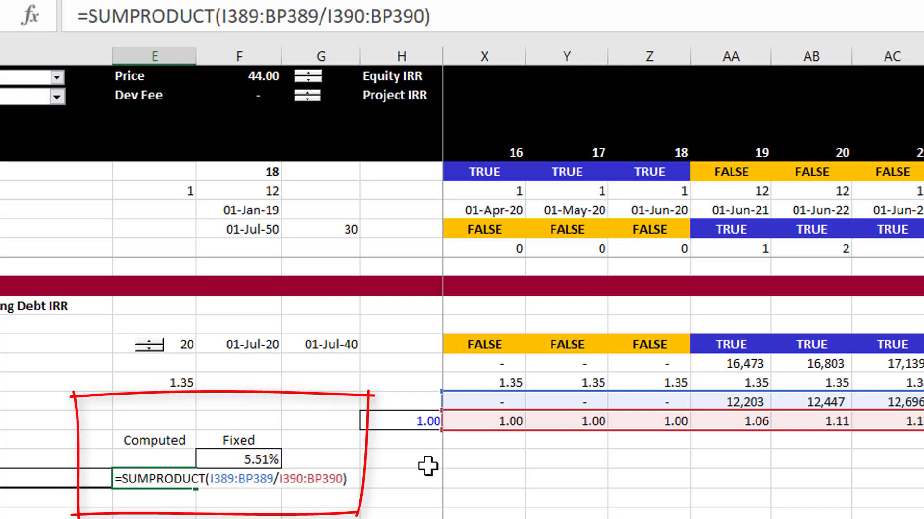
key(ctrl+Return)
key(Up)
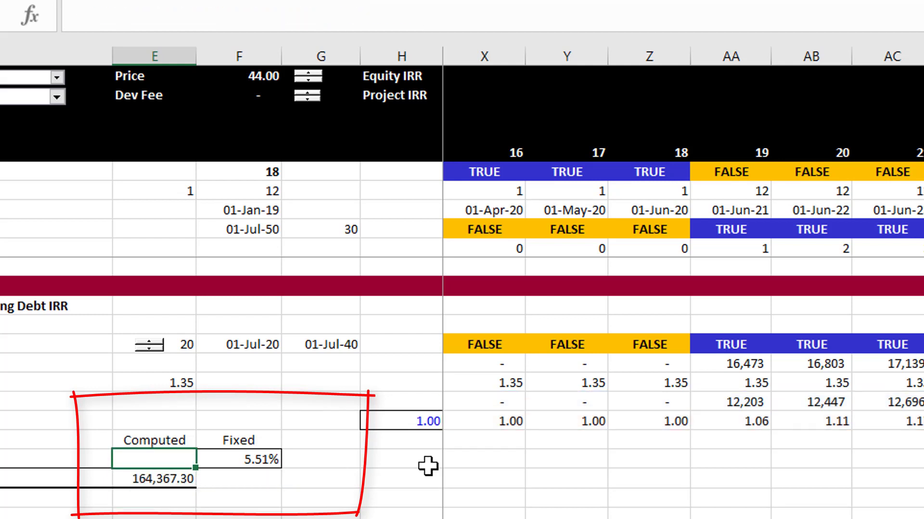
key(Right)
key(Down)
key(Left)
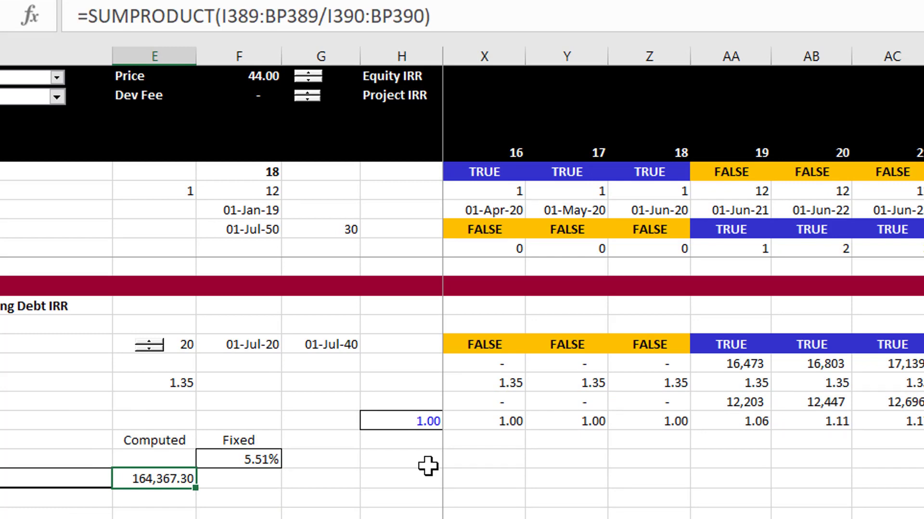
- Inspect the CHOOSE formula behind the applied debt amount in H244 of the sources and uses summary
key(Up)
key(Up)
key(Up)
key(Up)
key(Up)
key(Up)
key(Up)
key(Up)
key(Up)
key(Up)
key(Up)
key(Up)
key(Up)
key(Up)
key(Up)
key(Up)
key(Up)
key(Up)
key(Up)
key(Up)
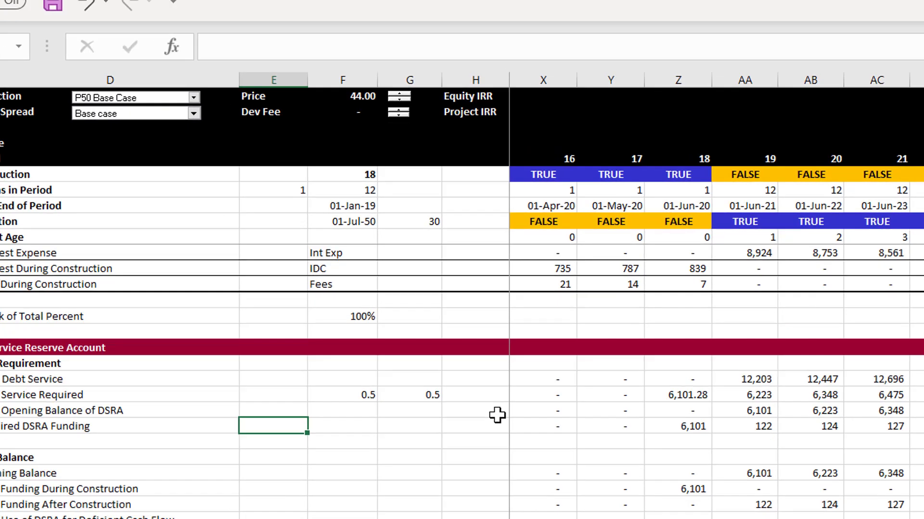
key(Up)
key(Up)
key(Up)
key(Up)
key(Up)
key(Up)
key(Up)
key(Up)
key(Up)
key(Up)
key(Up)
key(Up)
key(Up)
key(Up)
key(Up)
key(Up)
key(Up)
key(Up)
key(Up)
key(Up)
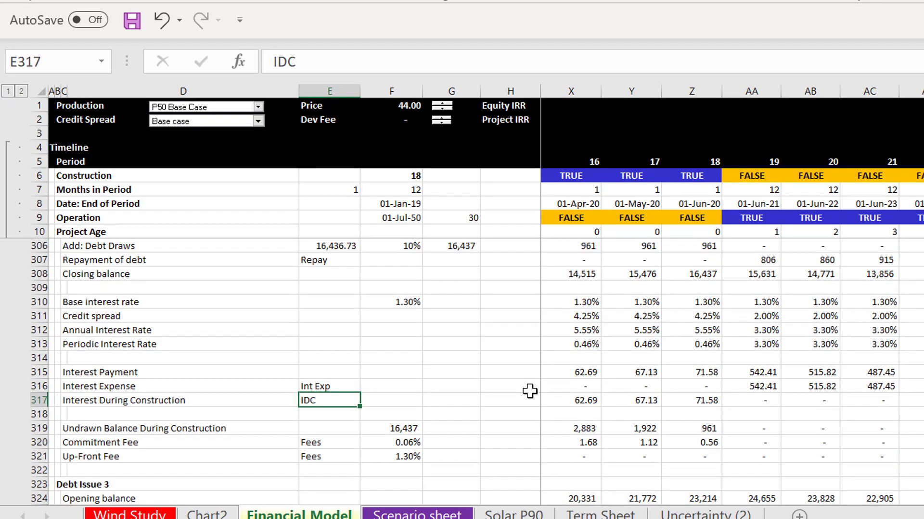
key(Up)
key(Up)
key(Up)
key(Up)
key(Up)
key(Up)
key(Up)
key(Up)
key(Up)
key(Up)
key(Up)
key(Up)
key(Up)
key(Up)
key(Up)
key(Up)
key(Up)
key(Up)
key(Up)
key(Up)
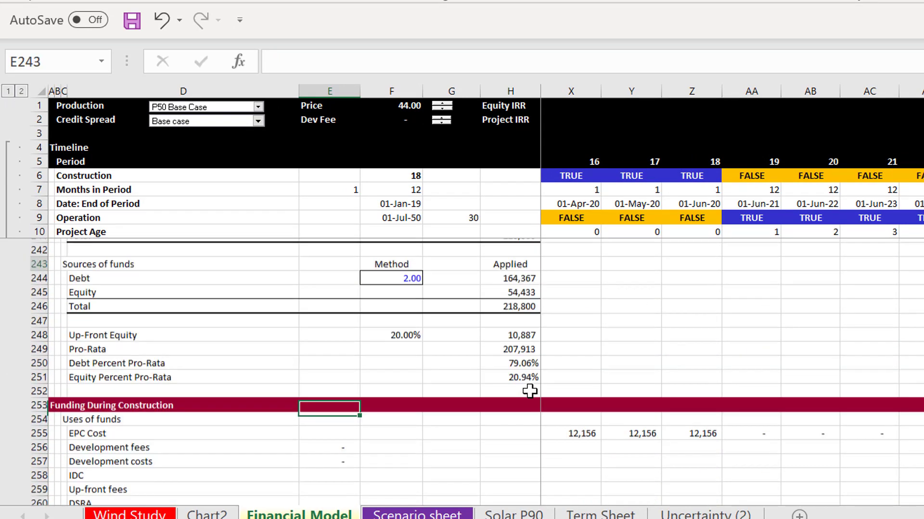
key(Right)
key(Right)
key(Right)
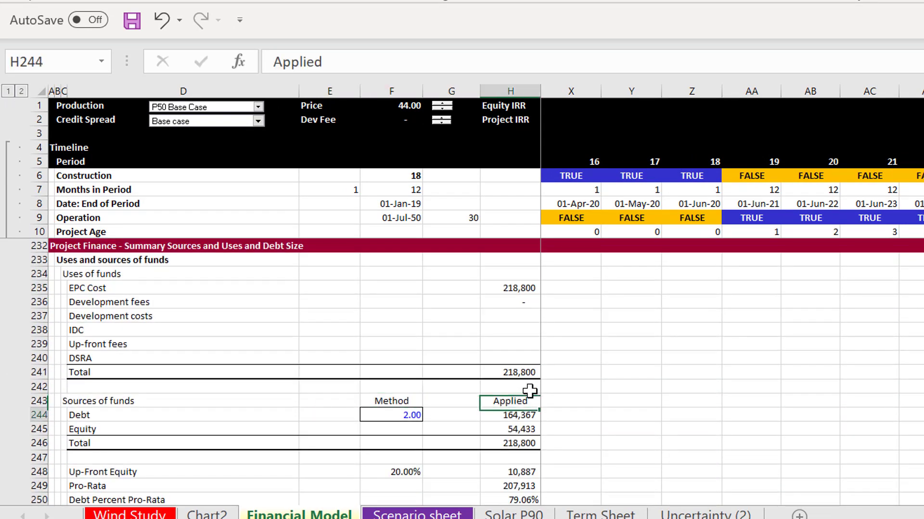
key(Down)
key(Down)
key(Up)
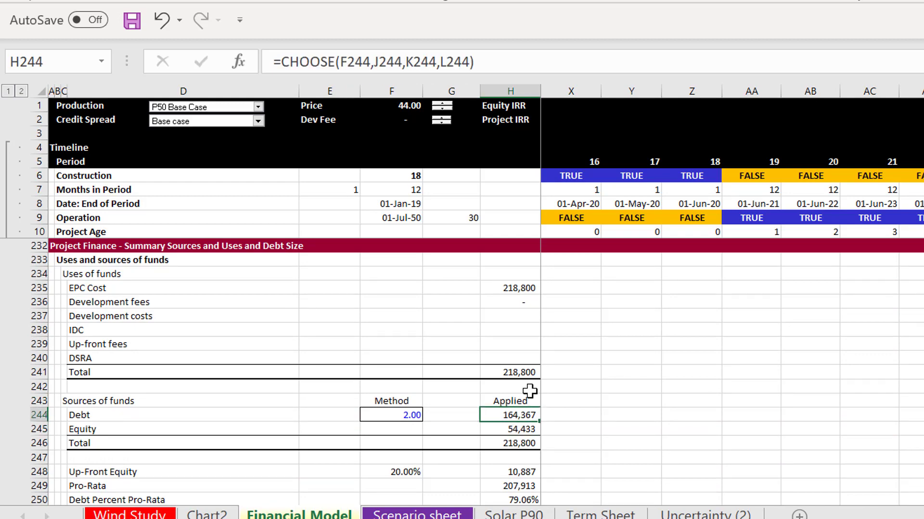
- Return to the Sculpting and Repayment section and examine the debt size SUMPRODUCT formula in F403 for Debt Issue 1
key(Page_Down)
key(Page_Down)
key(Page_Down)
key(Page_Down)
key(Page_Down)
key(Page_Down)
key(Page_Down)
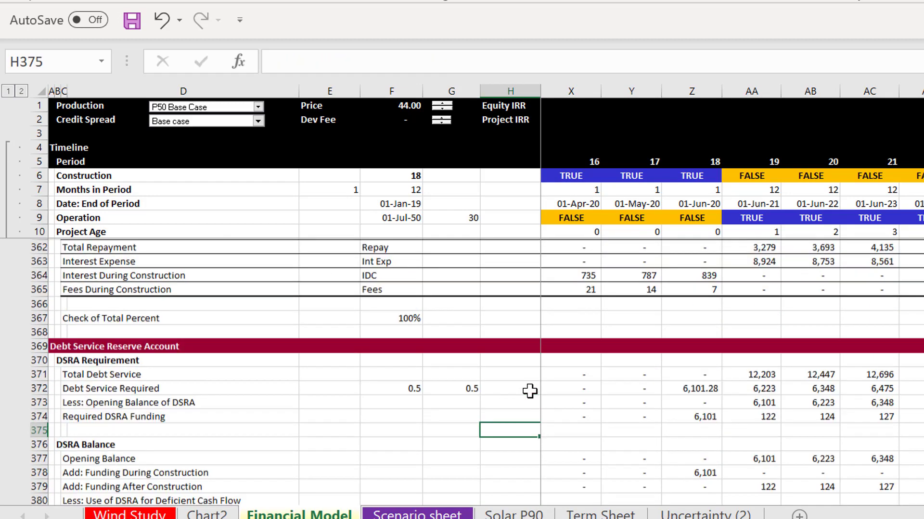
key(Page_Down)
key(Page_Down)
key(Page_Up)
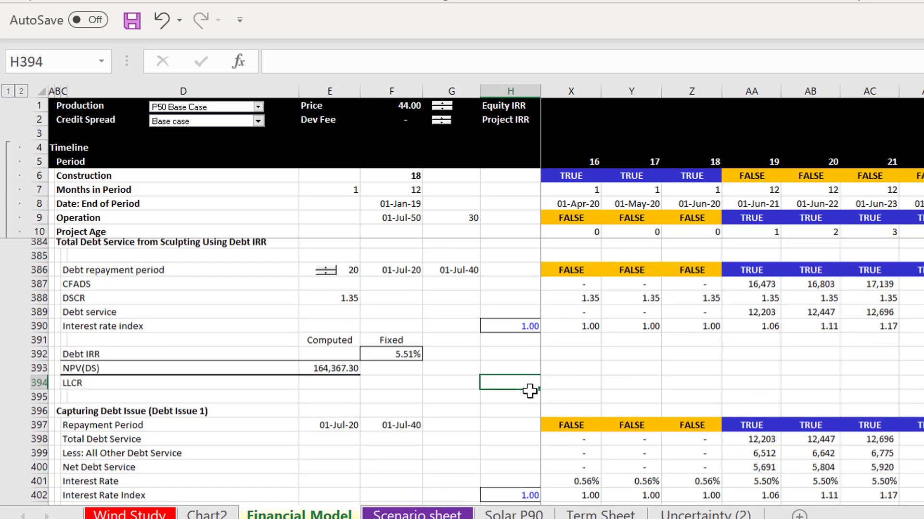
key(Down)
key(Down)
key(Down)
key(Down)
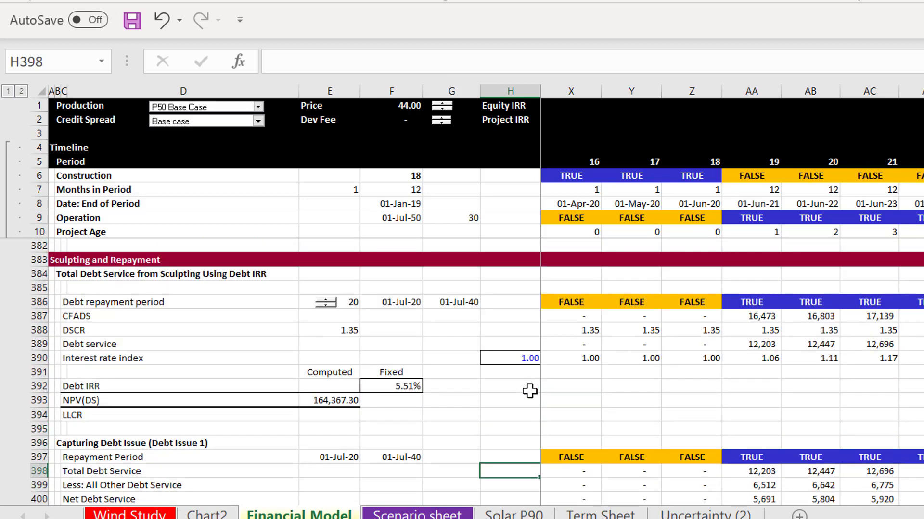
key(Down)
key(Down)
key(Down)
key(Down)
key(Down)
key(Left)
key(Left)
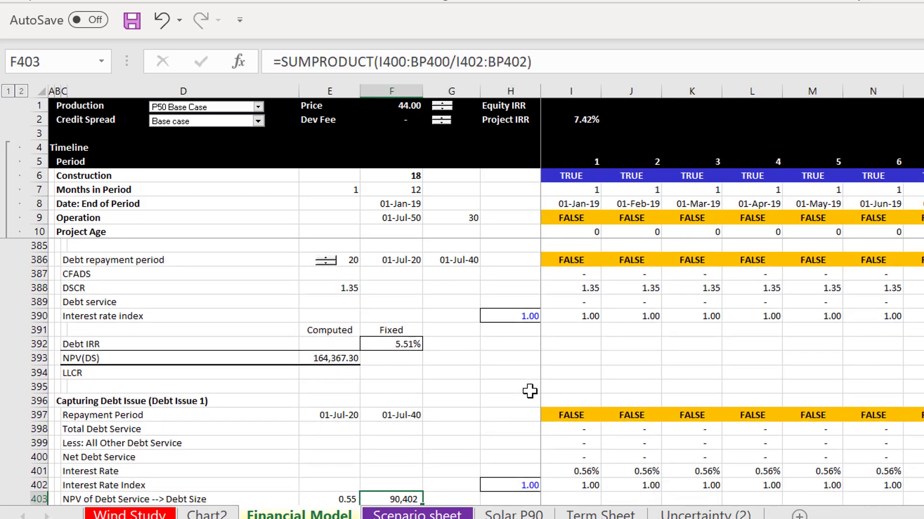
key(Left)
key(Down)
key(Down)
key(Down)
key(Up)
key(Up)
key(Up)
key(Up)
key(Up)
key(Up)
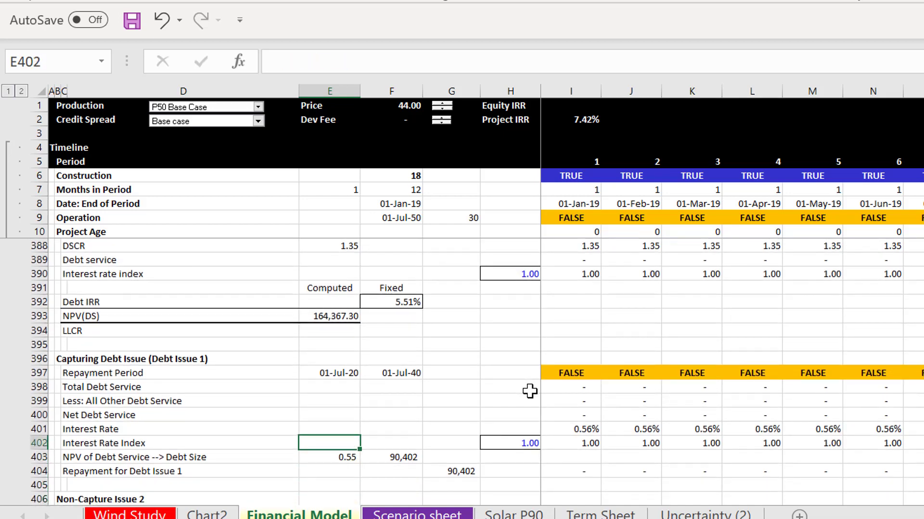
- Review the total debt service sculpting block again, checking the DSCR in E388, fixed debt IRR in F392 and NPV(DS) formula in E393
key(Up)
key(Up)
key(Up)
key(Up)
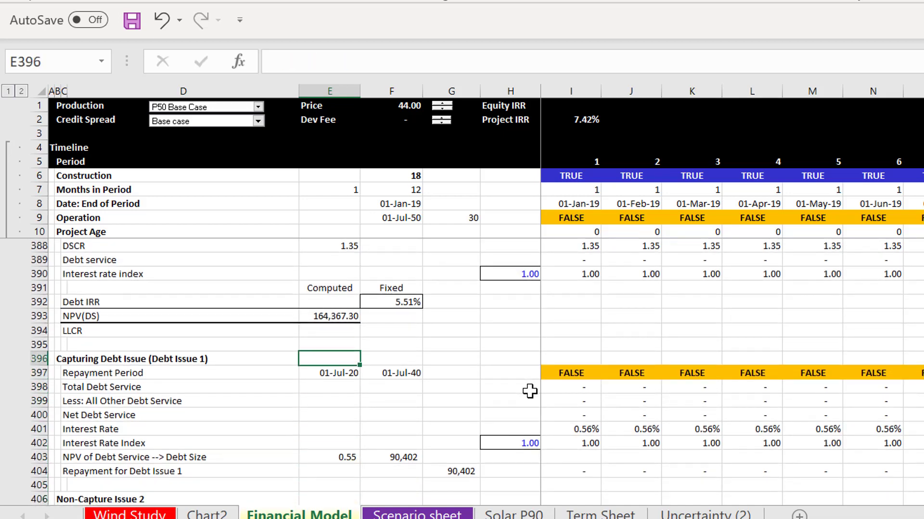
key(Up)
key(Up)
key(Up)
key(Up)
key(Up)
key(Up)
key(Up)
key(Up)
key(Up)
key(Up)
key(Up)
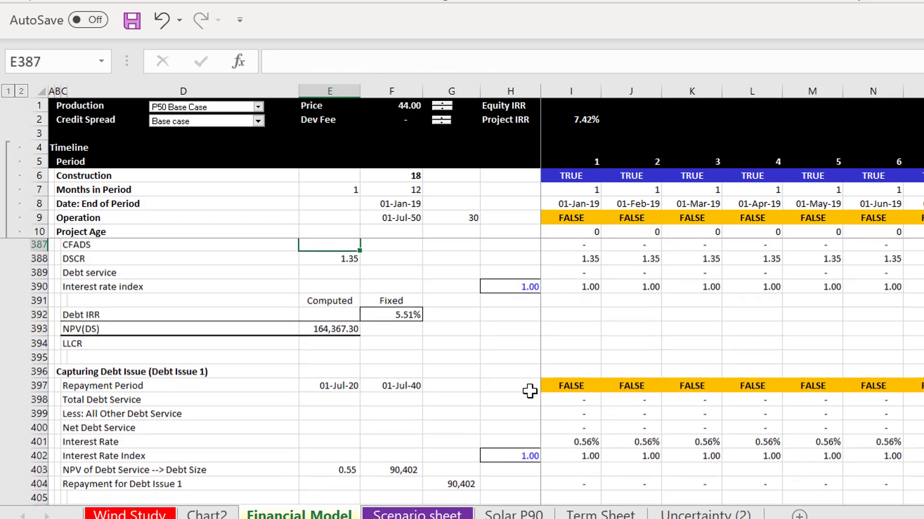
key(Up)
key(Down)
key(Down)
key(Down)
key(Down)
key(Down)
key(Down)
key(Down)
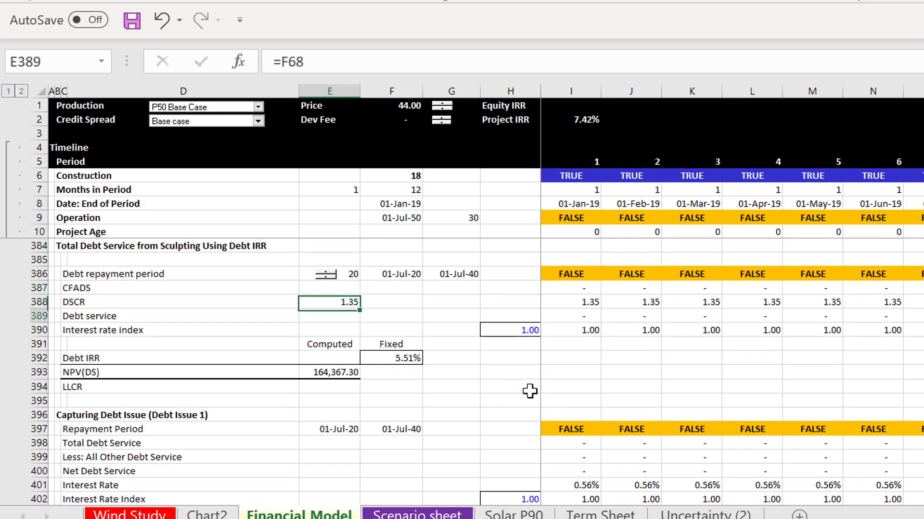
key(Down)
key(Right)
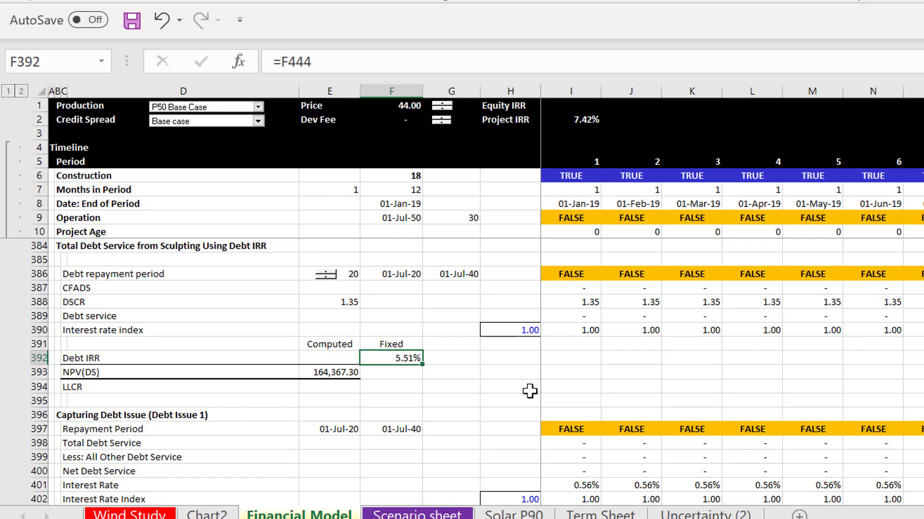
key(Down)
key(Down)
key(Left)
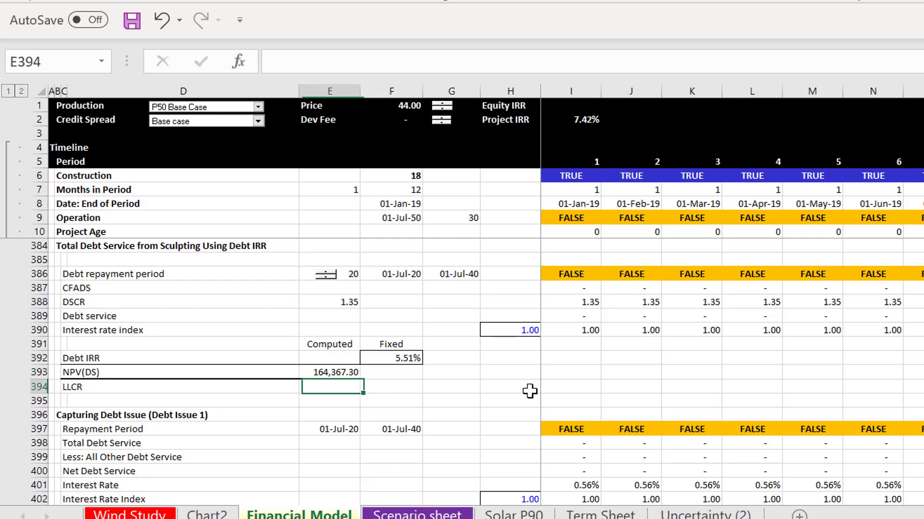
key(Up)
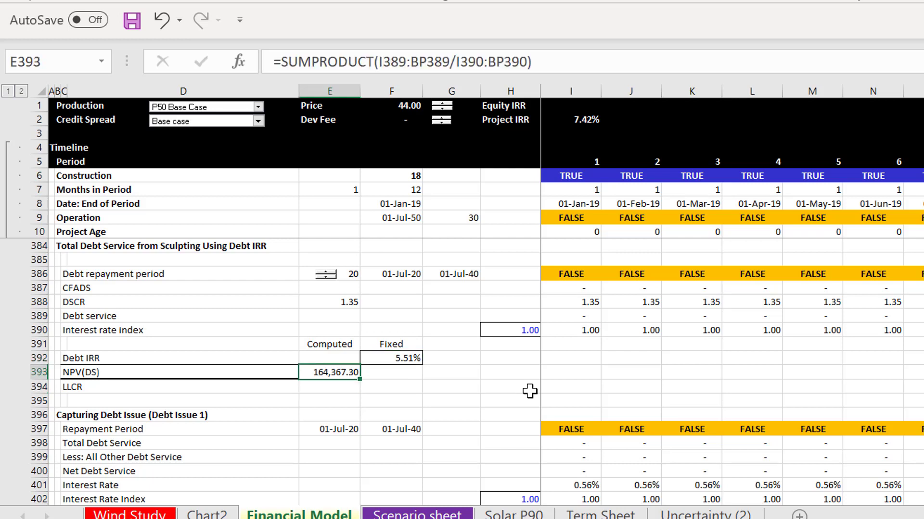
- Look through the Debt Issue 1 and Non-Capture Issue 2 and 3 blocks, and check the debt share formula in E403
key(Down)
key(Down)
key(Down)
key(Down)
key(Down)
key(Down)
key(Down)
key(Down)
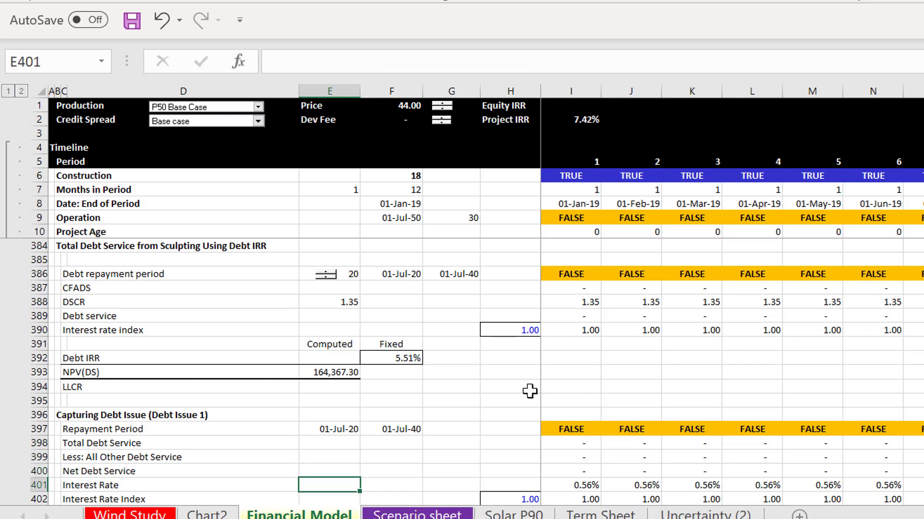
key(Down)
key(Down)
key(Down)
key(Down)
key(Down)
key(Down)
key(Down)
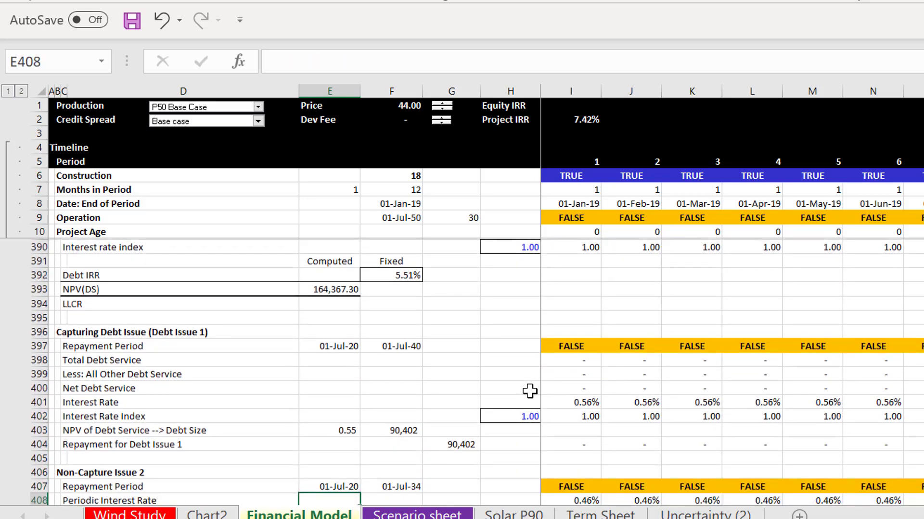
key(Down)
key(Down)
key(Down)
key(Down)
key(Down)
key(Down)
key(Down)
key(Down)
key(Down)
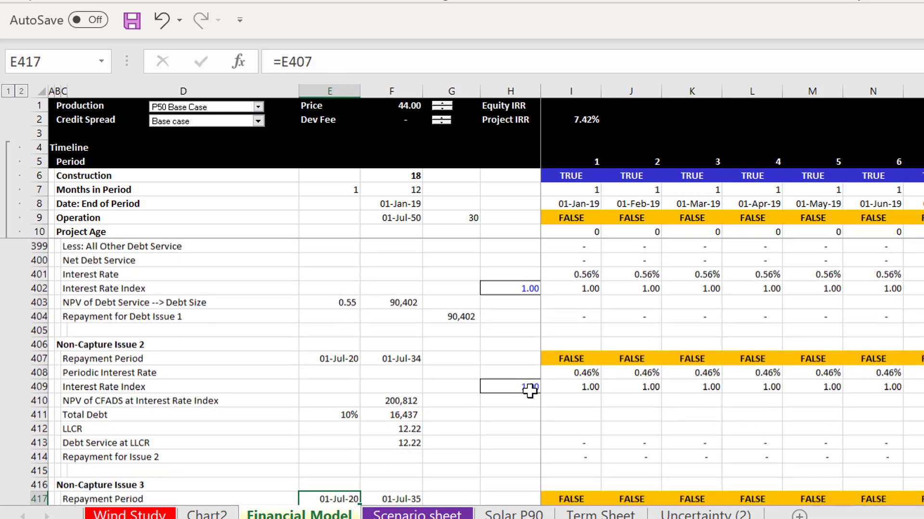
key(Down)
key(Down)
key(Down)
key(Down)
key(Down)
key(Page_Up)
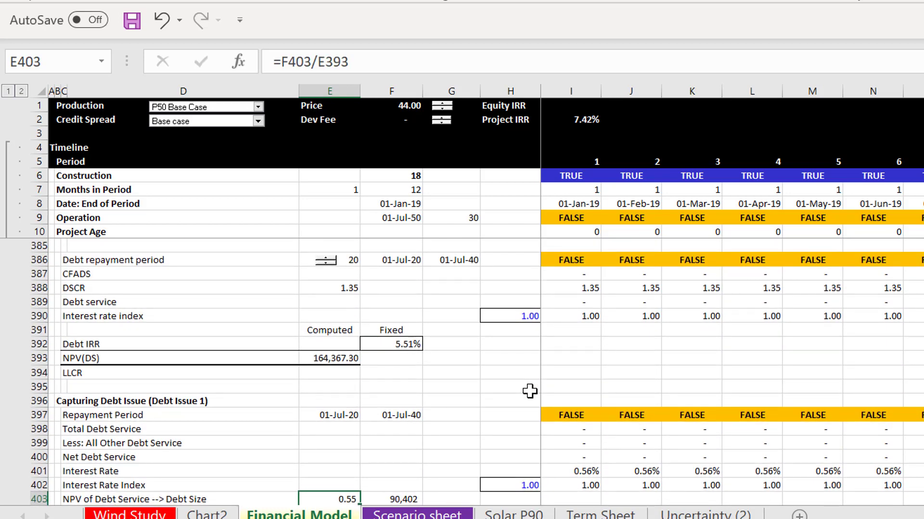
- Check the debt repayment period formula in E386, and view the stacked debt service by issue on the Chart2 sheet
key(Up)
key(Up)
key(Up)
key(Up)
key(Up)
key(Up)
key(Up)
key(Up)
key(Up)
key(Up)
key(Up)
key(Up)
key(Up)
key(Up)
key(Up)
key(Up)
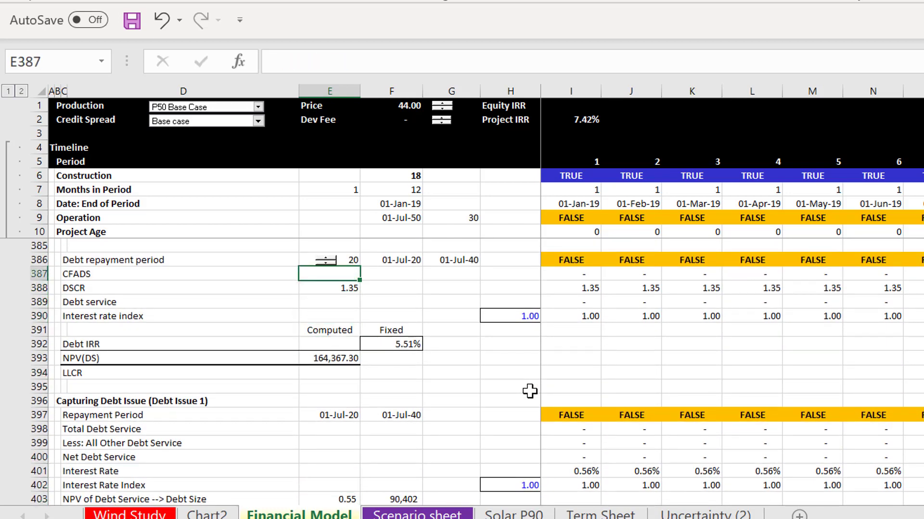
key(Up)
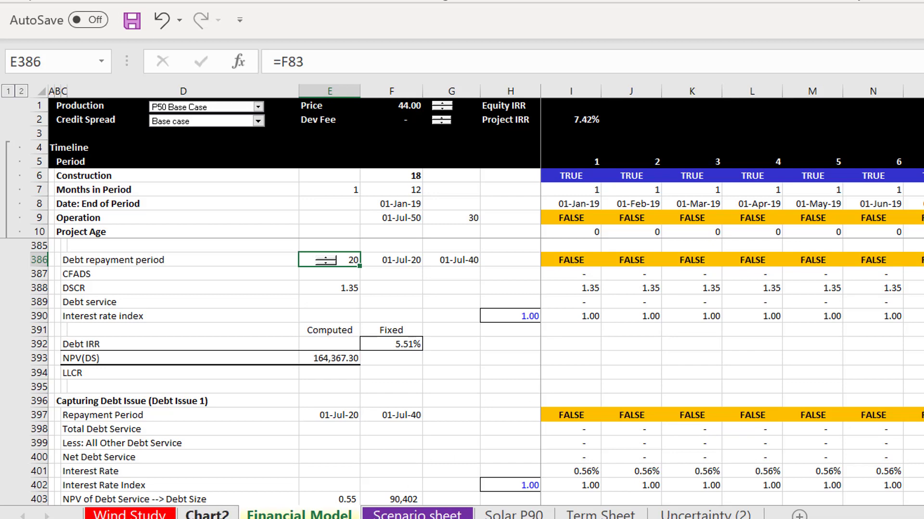
click(207, 513)
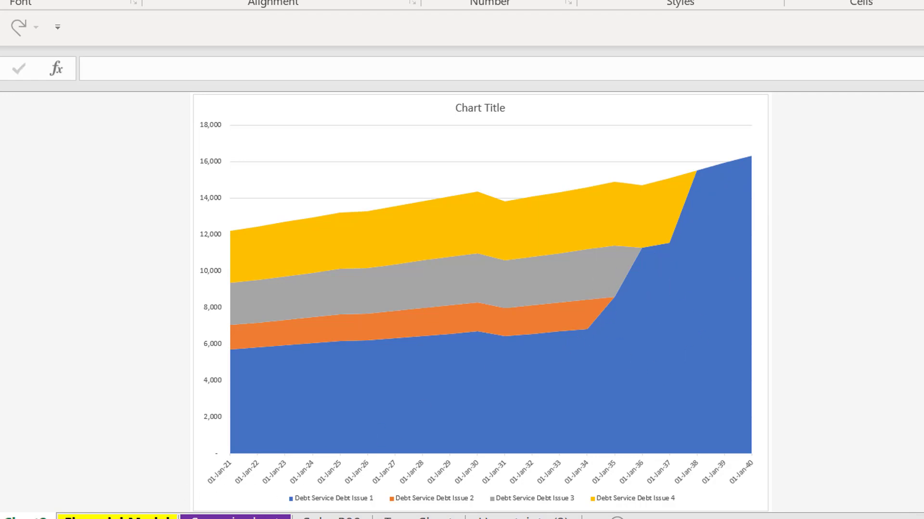
- Return to the Financial Model sheet and look through the sculpting block, Debt Issue 1 and Non-Capture Issues 2 and 3
click(118, 518)
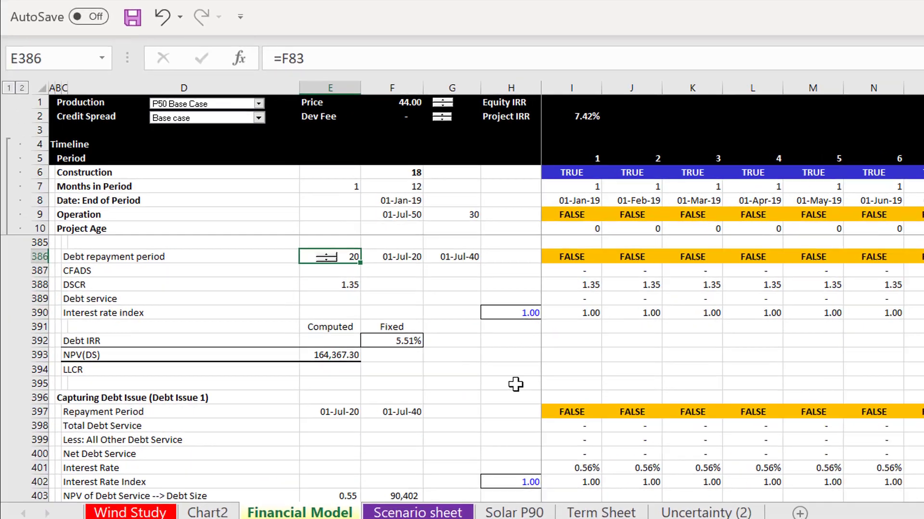
key(Down)
key(Down)
key(Down)
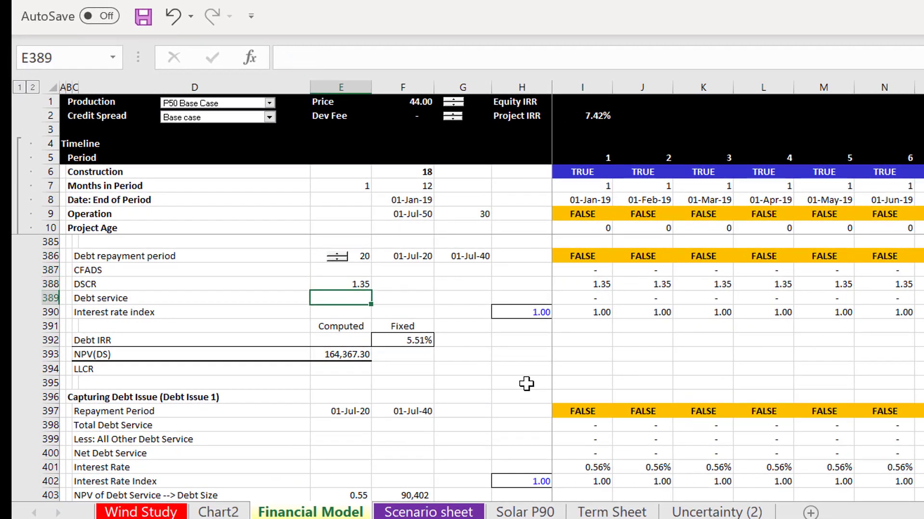
key(Down)
key(Down)
key(Down)
key(Down)
key(Down)
key(Down)
key(Down)
key(Down)
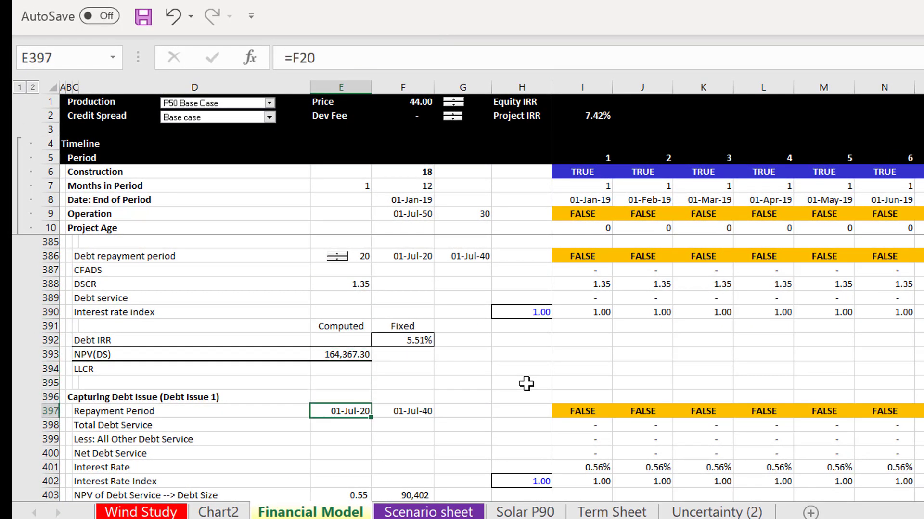
key(Down)
key(Down)
key(Down)
key(Down)
key(Down)
key(Down)
key(Down)
key(Down)
key(Down)
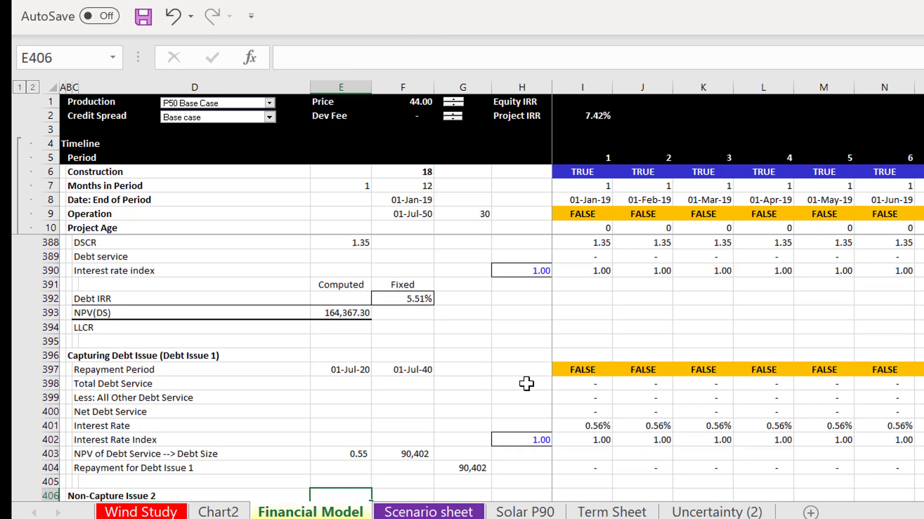
key(Down)
key(Down)
key(Down)
key(Down)
key(Down)
key(Down)
key(Down)
key(Down)
key(Down)
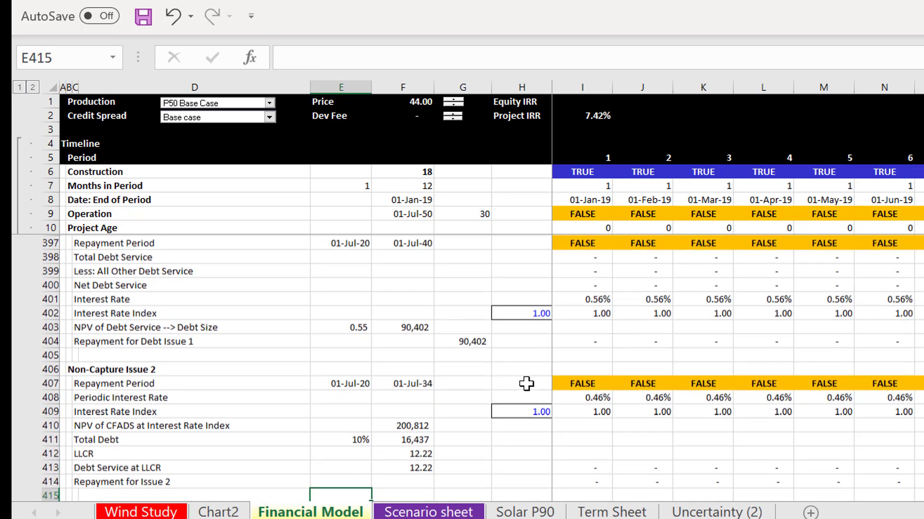
key(Down)
key(Down)
key(Down)
key(Down)
key(Down)
key(Up)
key(Up)
key(Up)
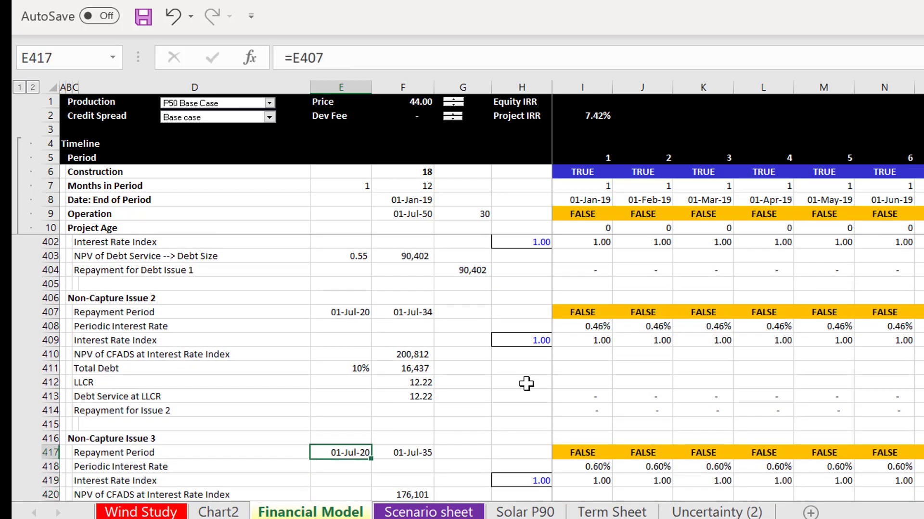
- Examine the SUMPRODUCT formula in F410 for the NPV of CFADS at the interest rate index in Non-Capture Issue 2
key(Up)
key(Up)
key(Up)
key(Up)
key(Up)
key(Up)
key(Up)
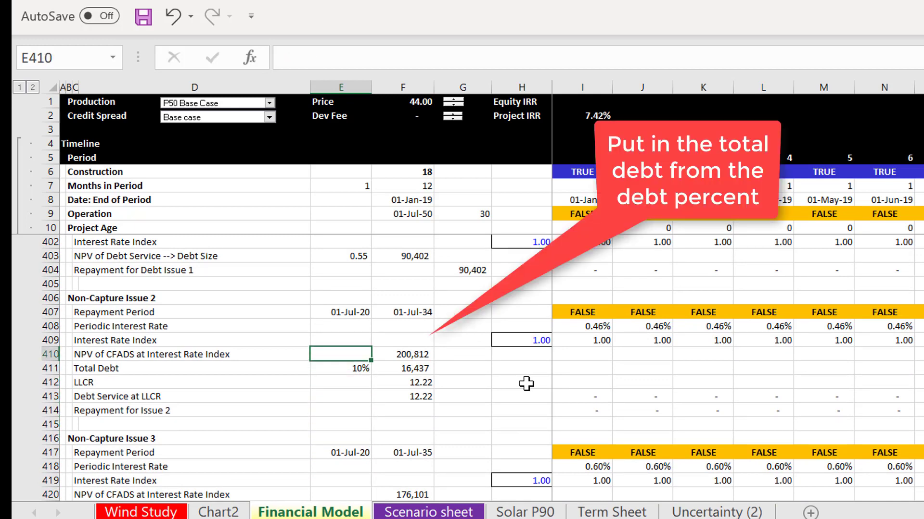
key(Right)
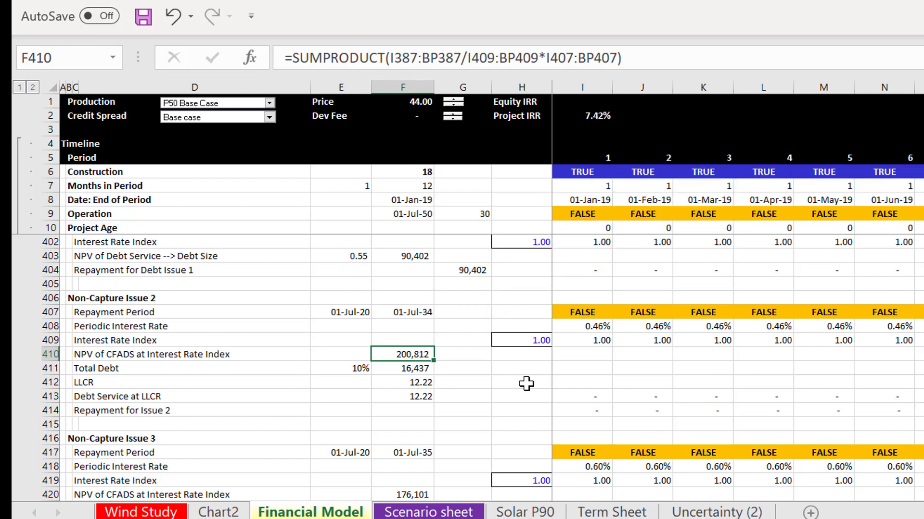
key(Left)
key(Left)
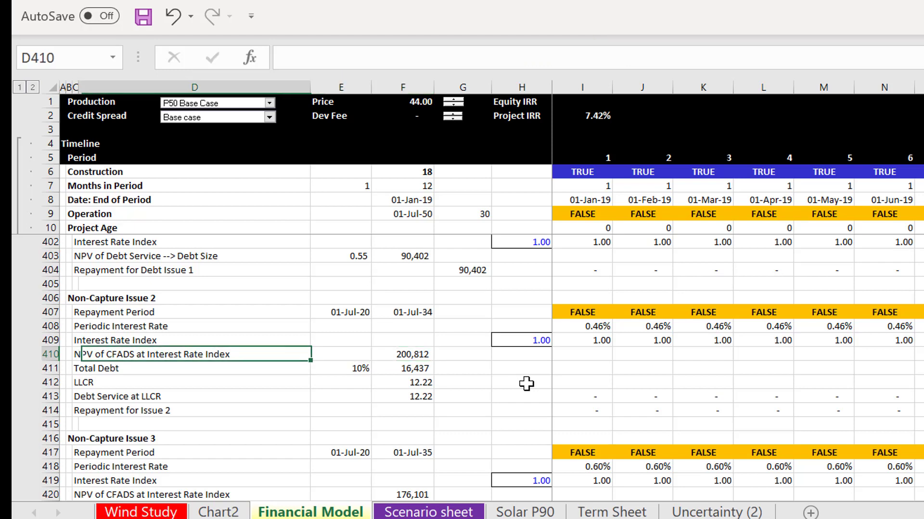
key(Right)
key(Right)
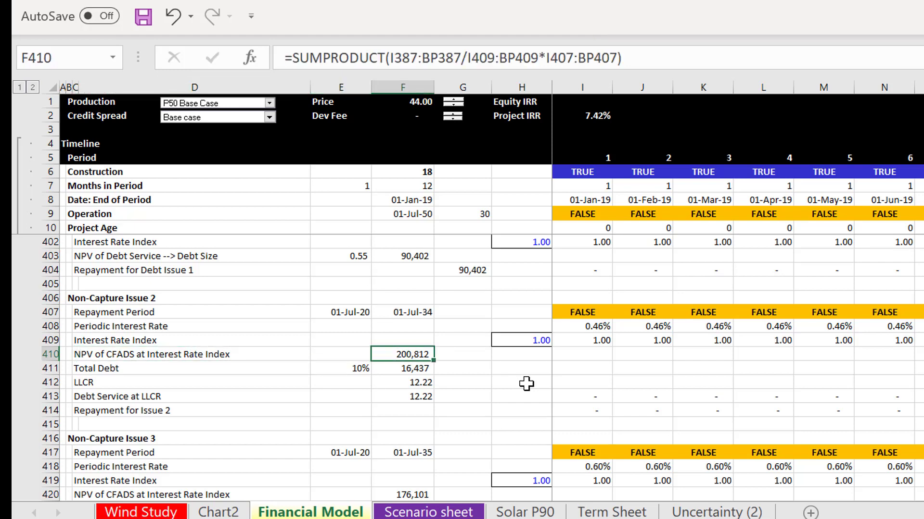
- Go back to the total debt service block and inspect the CFADS formulas in row 387 across the operating periods, ending at AA387
key(Page_Up)
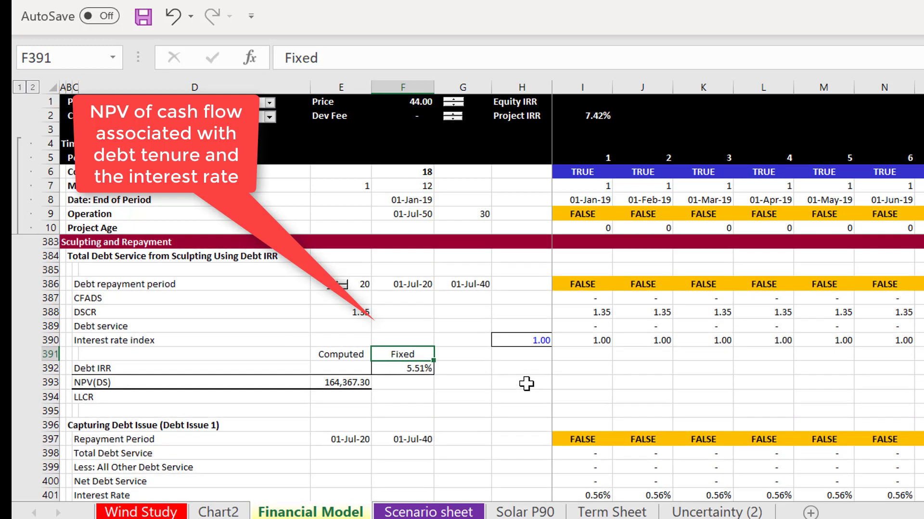
key(Up)
key(Up)
key(Up)
key(Up)
key(Up)
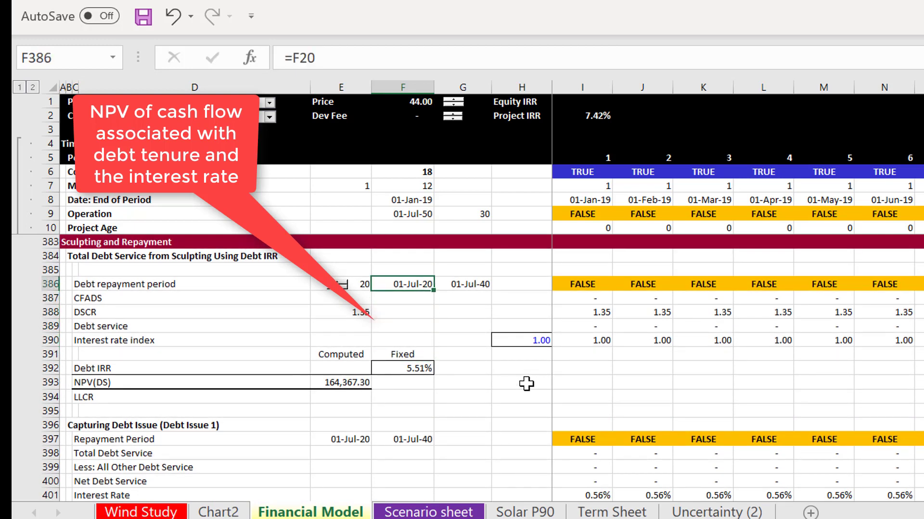
key(Down)
key(Right)
key(Right)
key(Right)
key(Right)
key(Right)
key(Right)
key(Right)
key(Right)
key(Right)
key(Right)
key(Right)
key(Right)
key(Right)
key(Right)
key(Right)
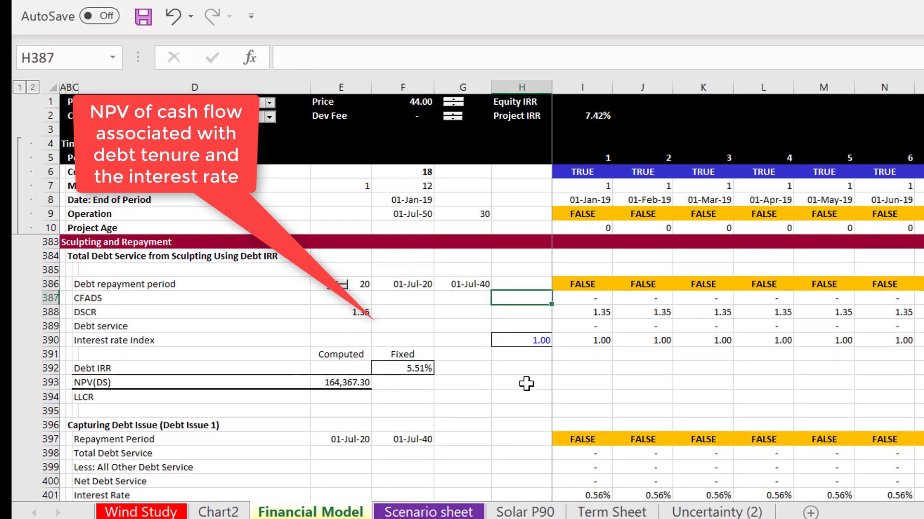
key(Right)
key(Right)
key(Right)
key(Right)
key(Right)
key(Right)
key(Right)
key(Right)
key(Right)
key(Right)
key(Right)
key(Right)
key(Right)
key(Right)
key(Right)
key(Right)
key(Right)
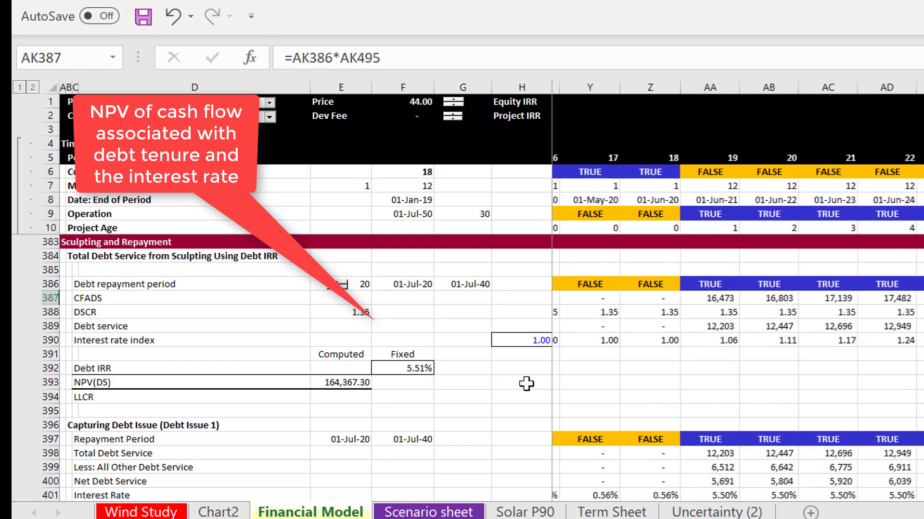
key(Left)
key(Left)
key(Left)
key(Left)
key(Left)
key(Left)
key(Left)
key(Left)
key(Left)
key(Left)
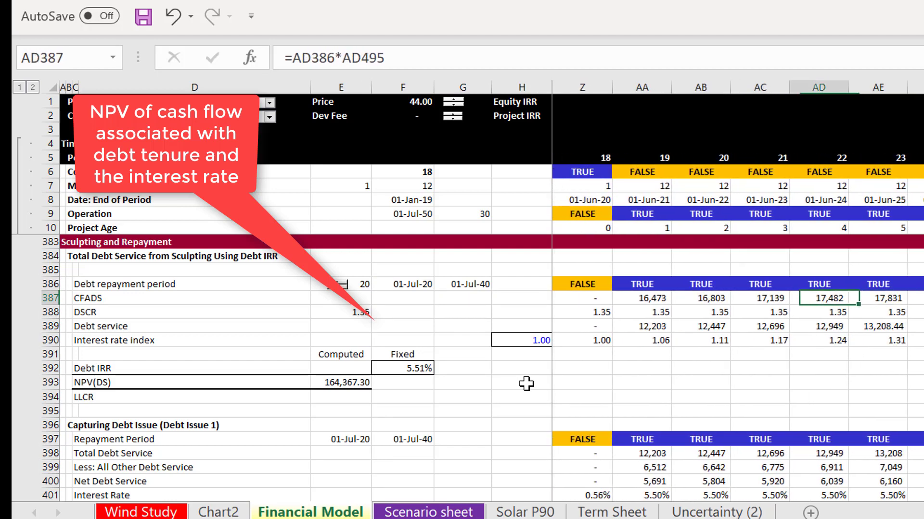
key(Left)
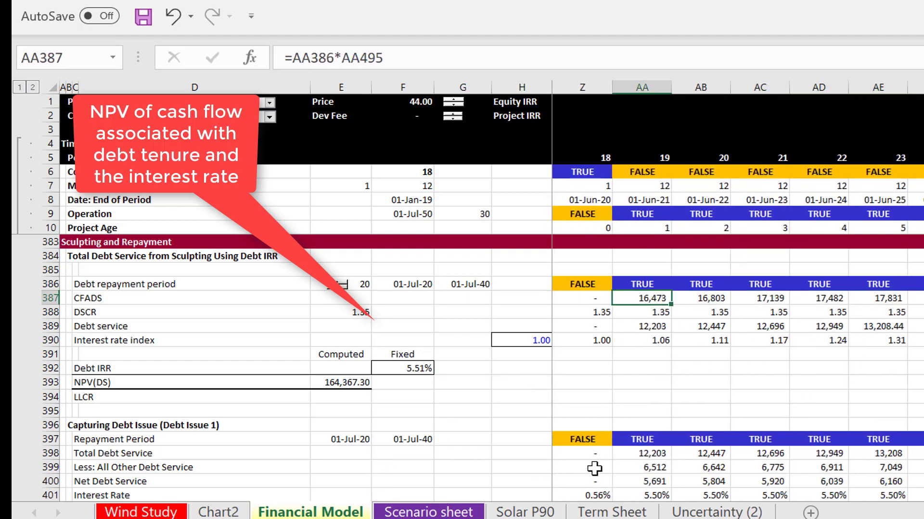
- Move down period 19 through the Debt Issue 1 rows and examine the Non-Capture Issue 2 interest rate index formula in AA409
click(631, 474)
key(Down)
key(Down)
key(Down)
key(Down)
key(Down)
key(Down)
key(Down)
key(Down)
key(Down)
key(Down)
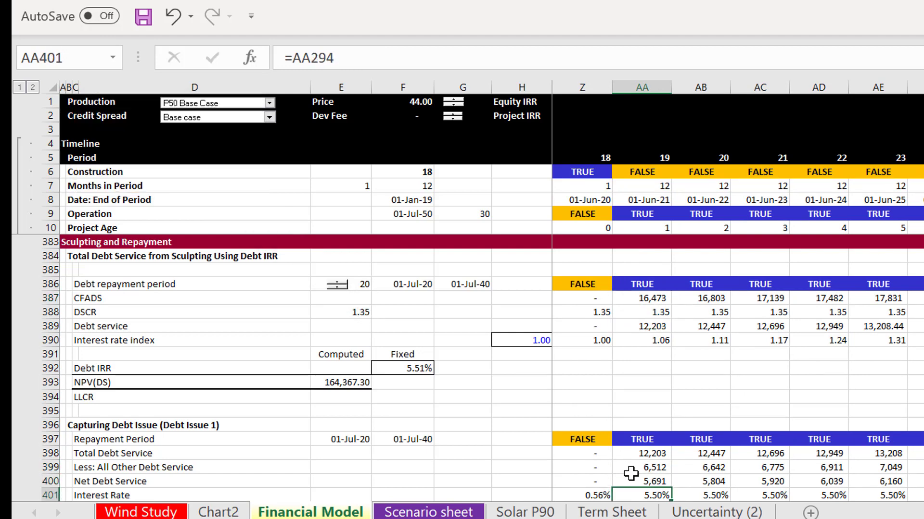
key(Down)
key(Down)
key(Down)
key(Down)
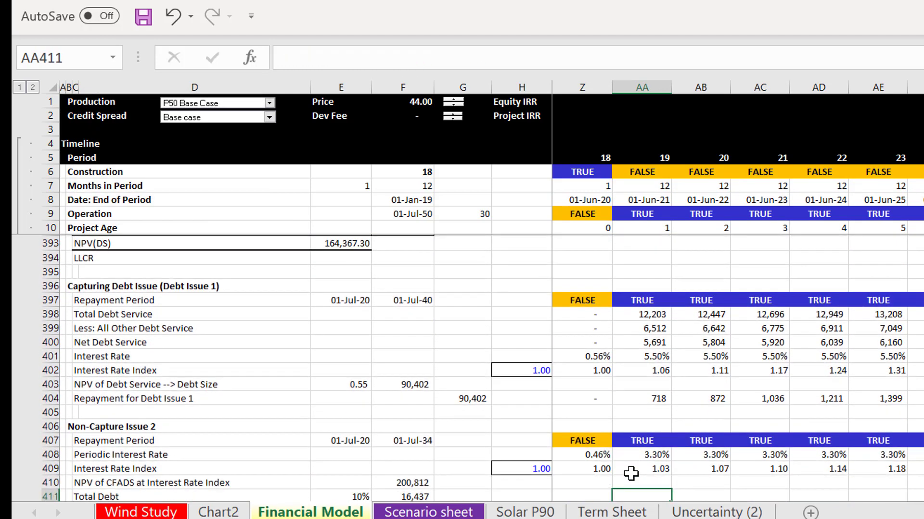
key(Up)
key(Up)
key(Up)
key(Up)
key(Up)
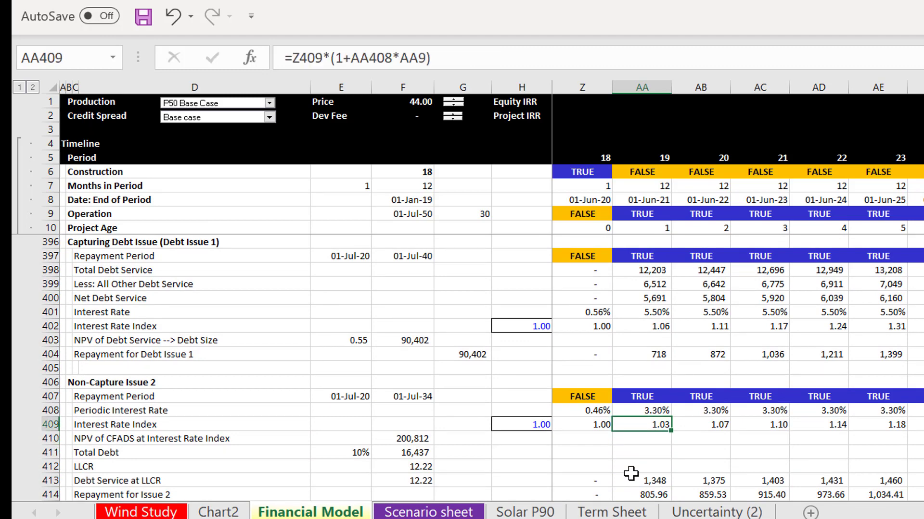
- Examine the Non-Capture Issue 3 interest rate index formula for period 19 in AA419
key(Down)
key(Down)
key(Down)
key(Down)
key(Down)
key(Down)
key(Down)
key(Down)
key(Down)
key(Down)
key(Down)
key(Down)
key(Down)
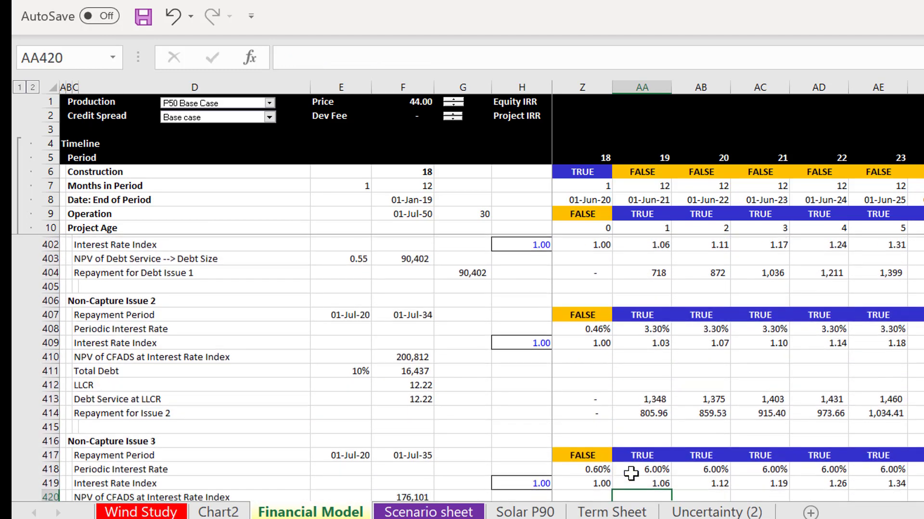
key(Up)
key(Up)
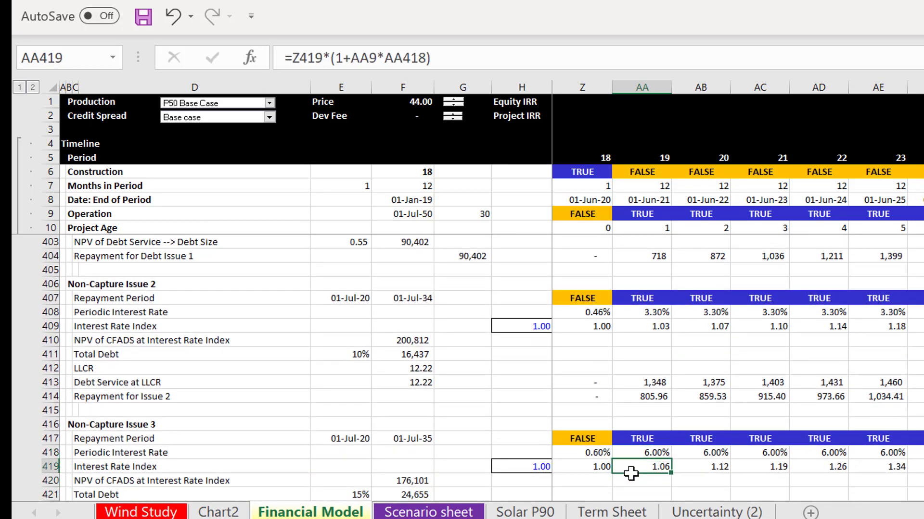
- Move down period 19 to Non-Capture Issue 4 and examine its periodic interest rate formula in AA428
key(Down)
key(Down)
key(Down)
key(Down)
key(Down)
key(Down)
key(Down)
key(Down)
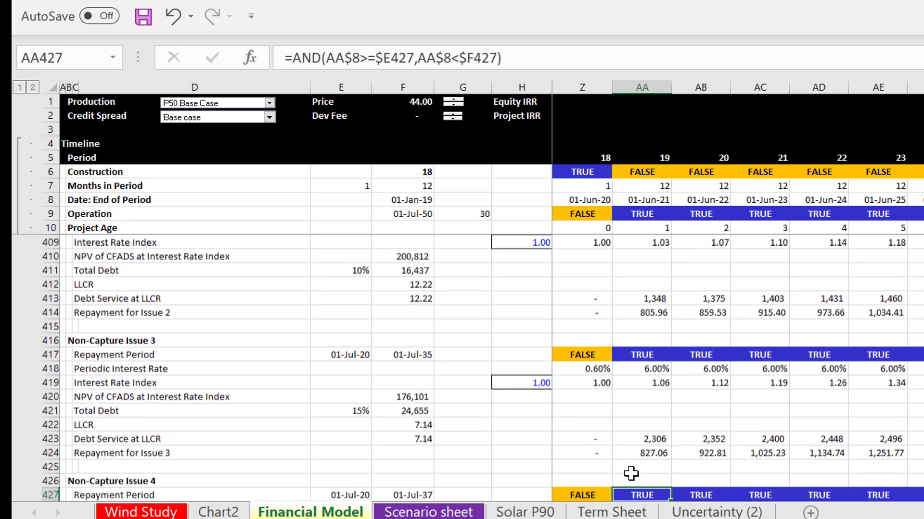
key(Down)
key(Down)
key(Down)
key(Down)
key(Up)
key(Up)
key(Up)
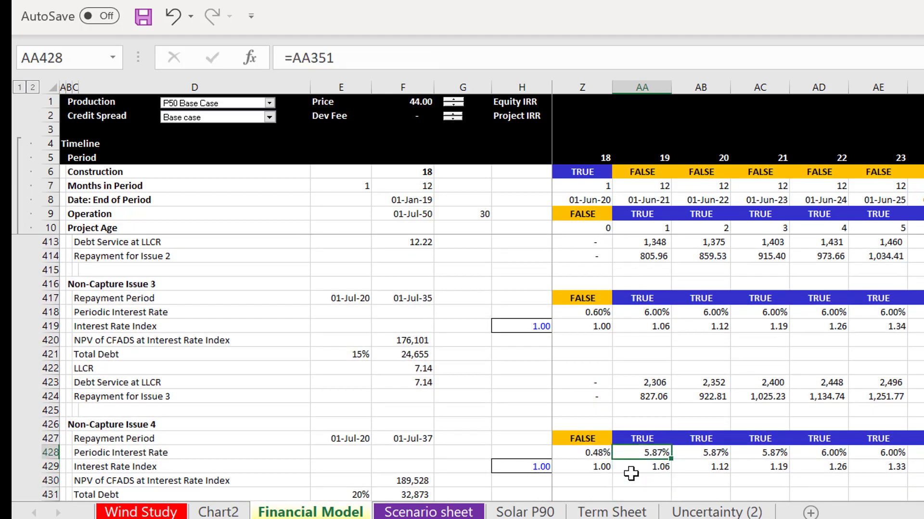
- Go back up period 19 to Capturing Debt Issue 1 and examine its interest rate formula in AA401
key(Up)
key(Up)
key(Up)
key(Up)
key(Up)
key(Up)
key(Up)
key(Up)
key(Up)
key(Up)
key(Up)
key(Up)
key(Up)
key(Up)
key(Up)
key(Up)
key(Up)
key(Up)
key(Up)
key(Up)
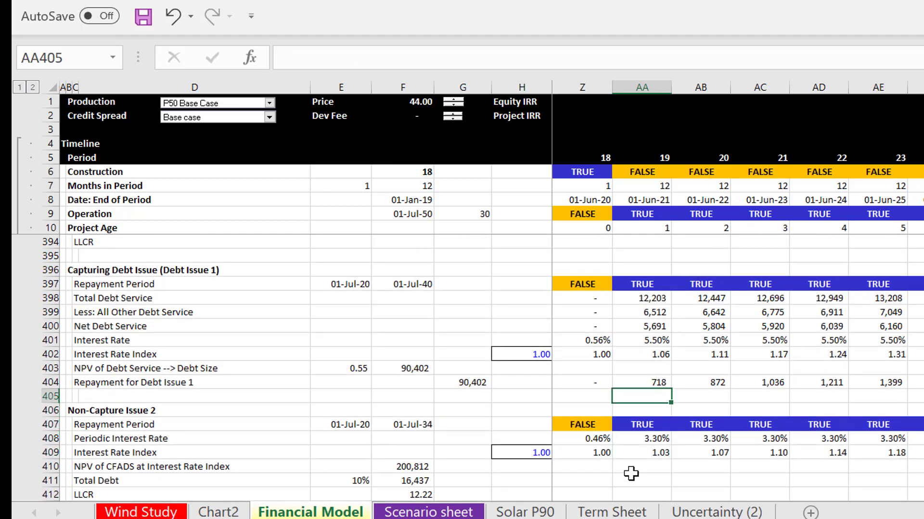
key(Up)
key(Up)
key(Up)
key(Up)
key(Up)
key(Down)
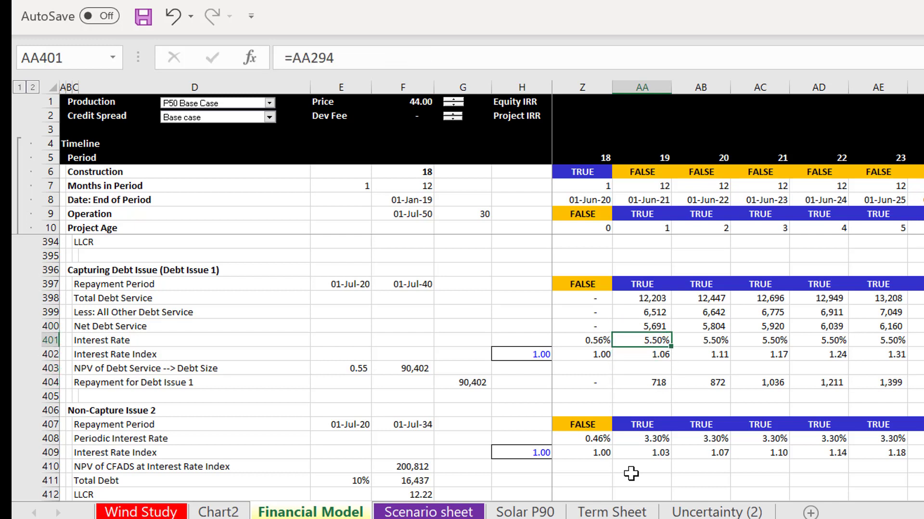
- Return to Non-Capture Issue 2 and examine the NPV of CFADS formula in F410
key(Down)
key(Down)
key(Down)
key(Down)
key(Down)
key(Down)
key(Down)
key(Down)
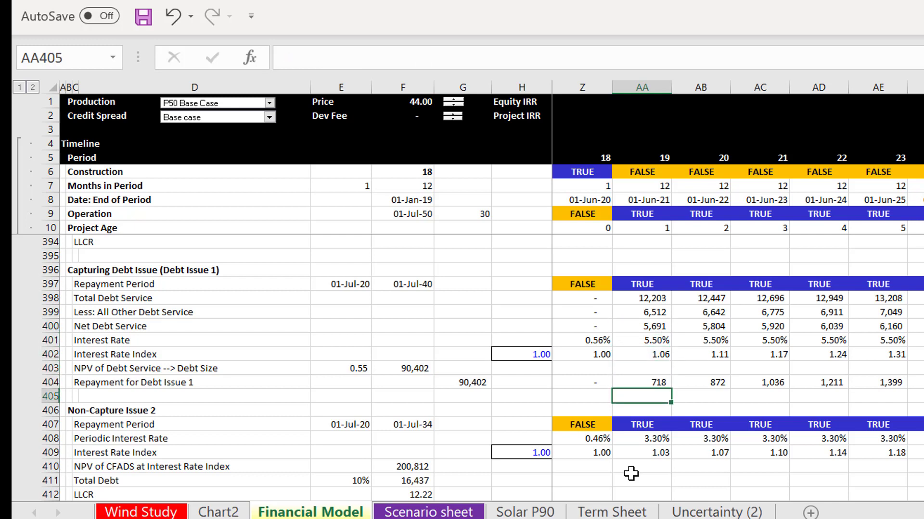
key(Down)
key(Down)
key(Down)
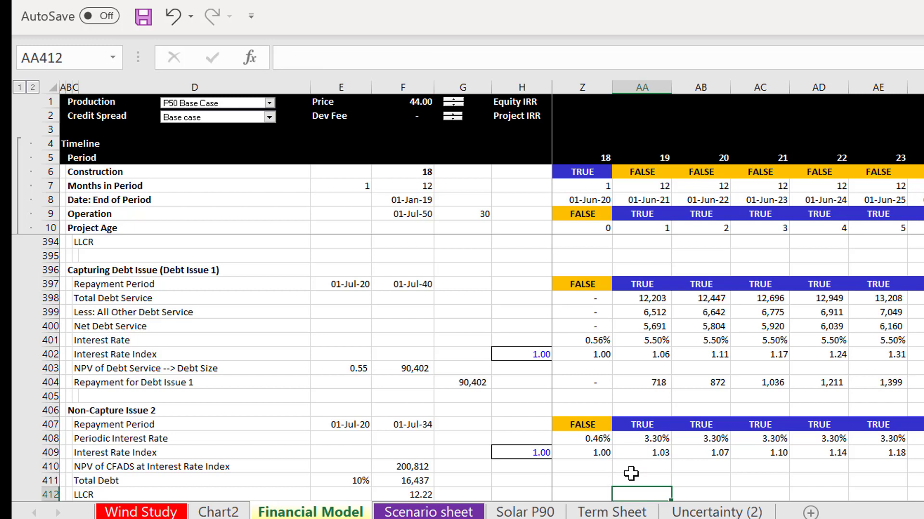
key(Left)
key(Left)
key(Left)
key(Left)
key(Right)
key(Right)
key(Right)
key(Right)
key(Right)
key(Right)
key(Right)
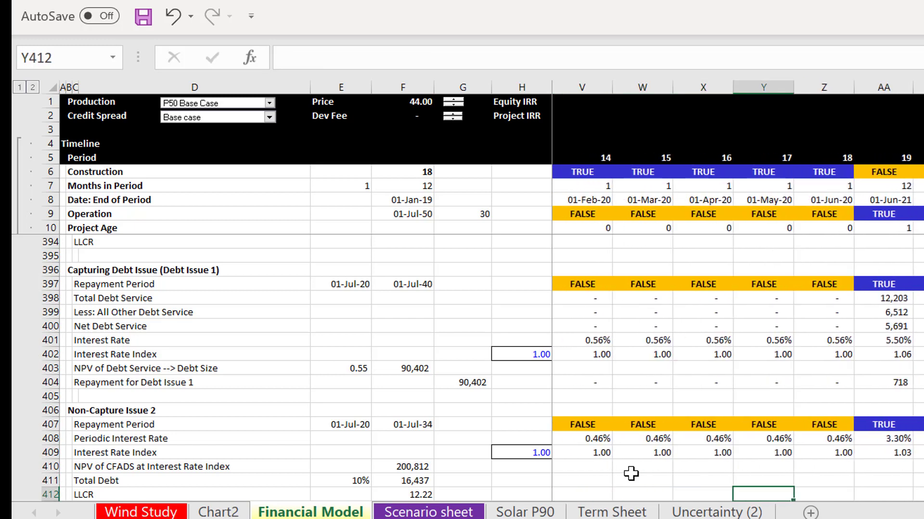
click(398, 477)
click(399, 472)
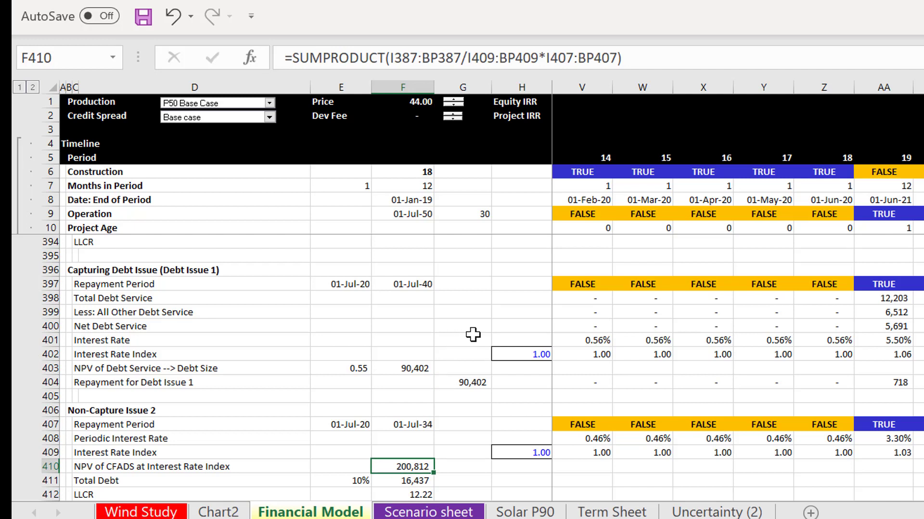
- Examine the Total Debt percentage formula in E411 and the debt amount formula in F411 for Non-Capture Issue 2
key(Down)
key(Left)
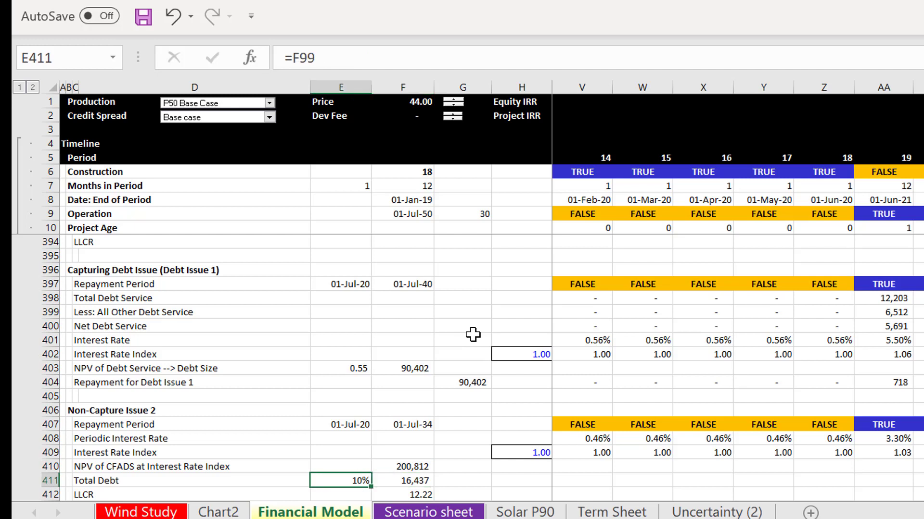
key(Right)
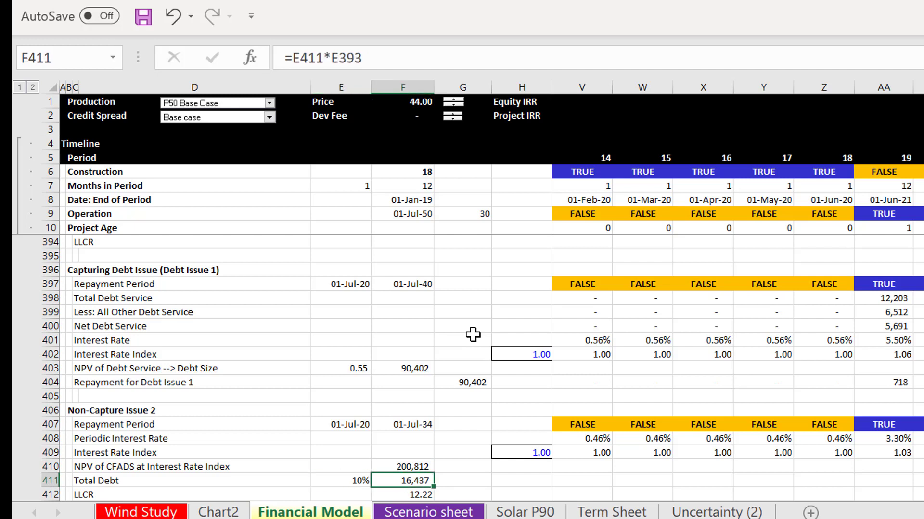
key(Left)
key(F2)
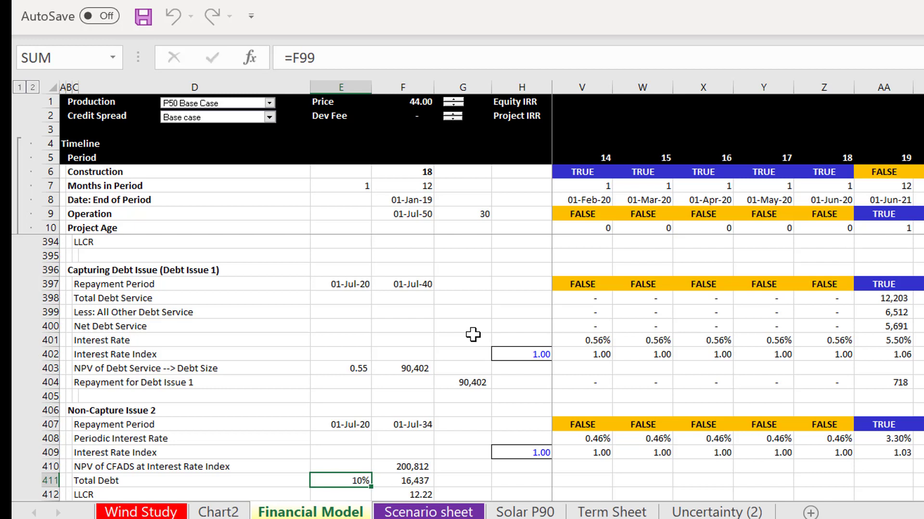
key(Escape)
key(Left)
key(Right)
key(Right)
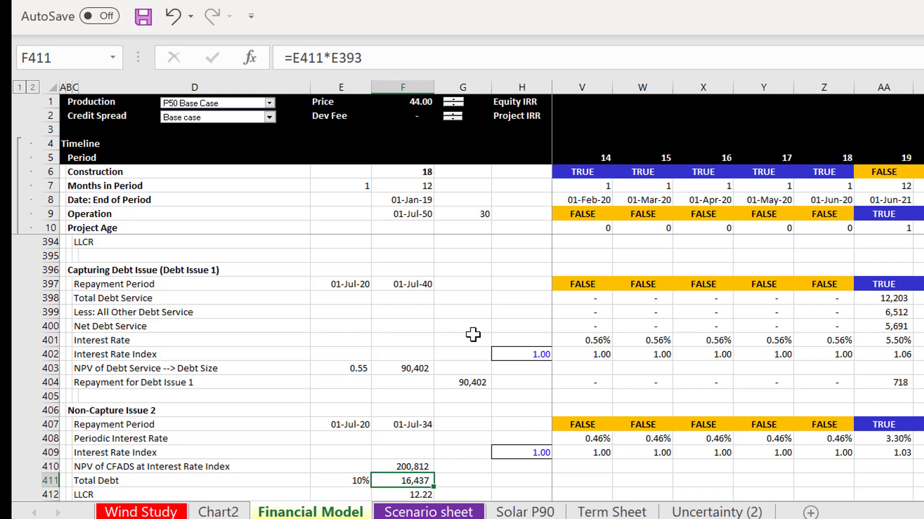
- Check the NPV(DS) row of the total debt service block, which the Issue 2 total debt formula references
key(Page_Up)
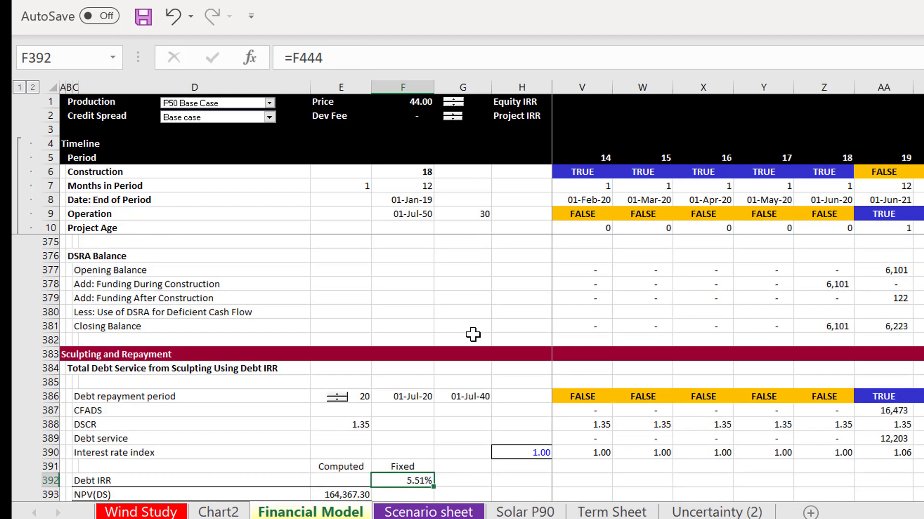
key(Down)
key(Down)
key(Page_Down)
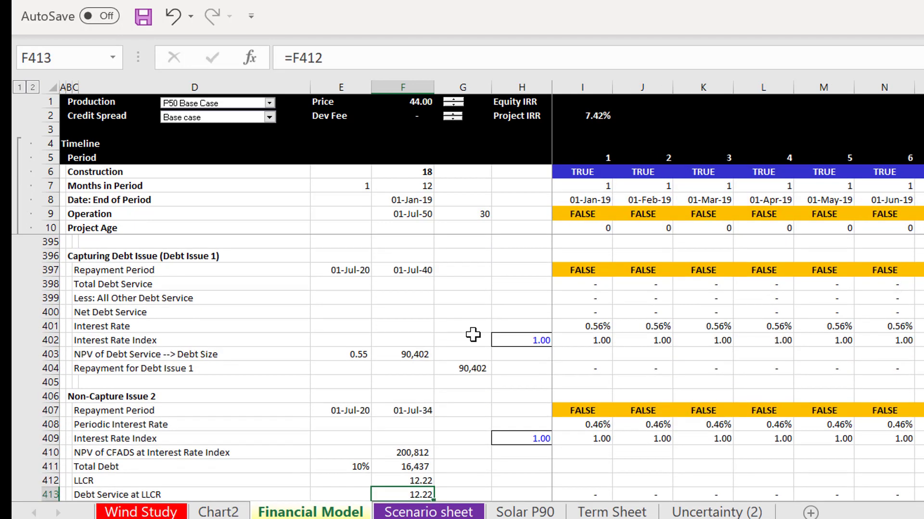
- Format the Debt Issue 1 share of total debt in E403 as a percentage with two decimals
key(Up)
key(Up)
key(Up)
key(Up)
key(Up)
key(Up)
key(Up)
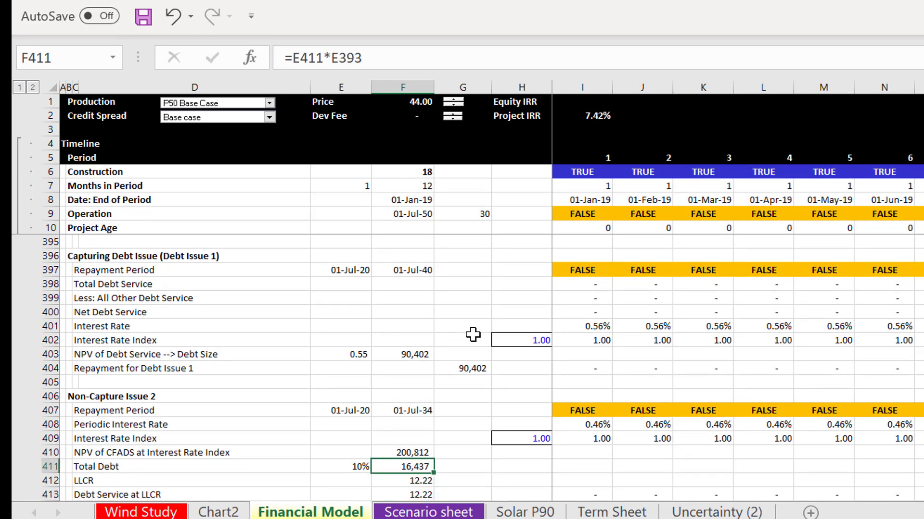
key(Up)
key(Up)
key(Up)
key(Left)
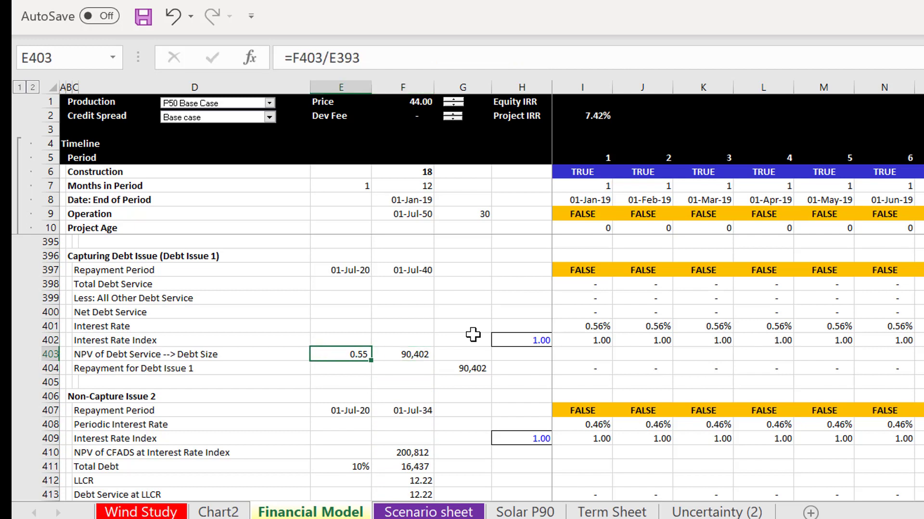
key(ctrl+shift+5)
- Format the Non-Capture Issue 2 total debt percentage in E411 as a percentage with two decimals
key(Down)
key(Down)
key(Down)
key(Down)
key(Down)
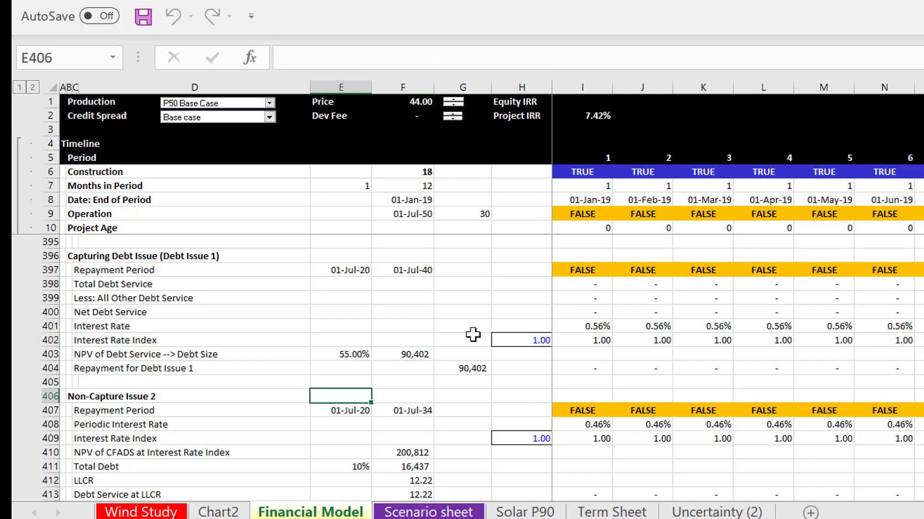
key(Down)
key(Down)
key(Down)
key(ctrl+shift+5)
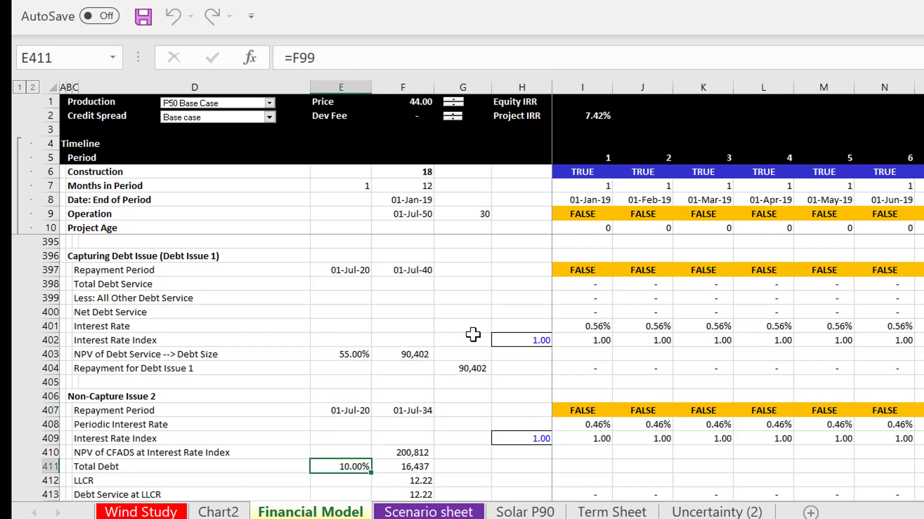
- Examine the Repayment for Issue 2 formulas in row 414 from the construction periods into the operating periods
key(Down)
key(Down)
key(Down)
key(Down)
key(Down)
key(Down)
key(Down)
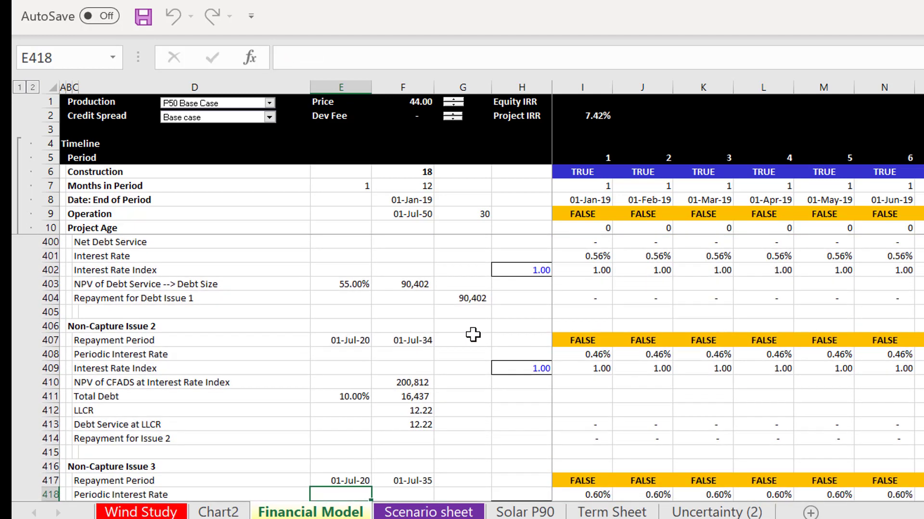
key(Up)
key(Up)
key(Up)
key(Up)
key(Right)
key(Right)
key(Right)
key(Right)
key(Right)
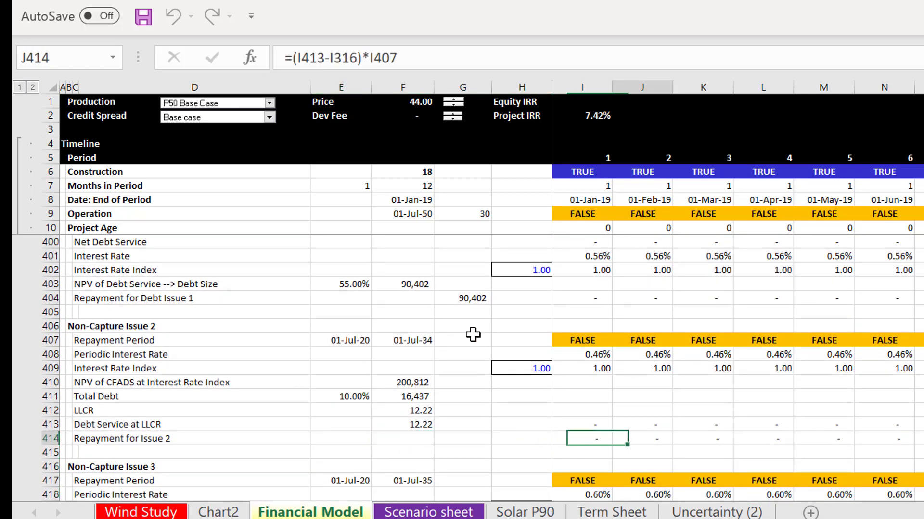
key(Right)
key(Right)
key(Right)
key(Right)
key(Right)
key(Right)
key(Right)
key(Right)
key(Right)
key(Right)
key(Right)
key(Right)
key(Right)
key(Right)
key(Right)
key(Right)
key(Right)
key(Right)
key(Right)
key(Right)
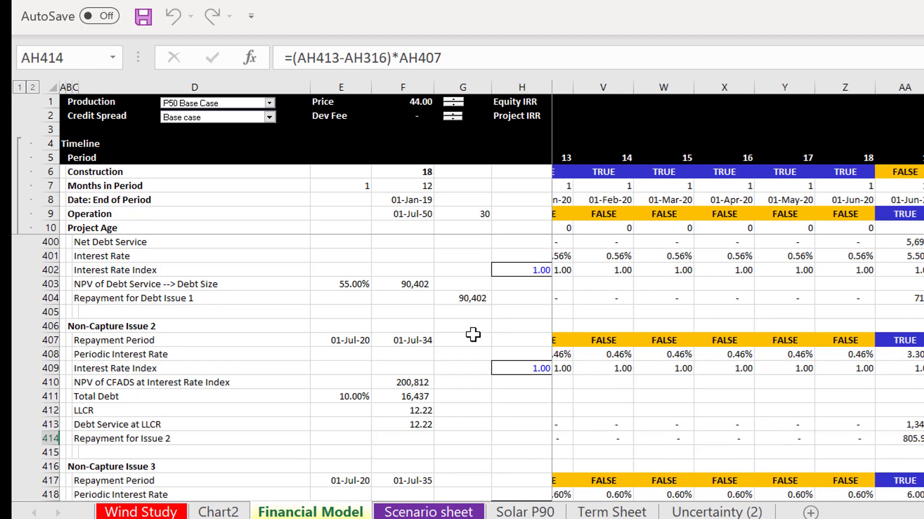
key(Right)
key(Right)
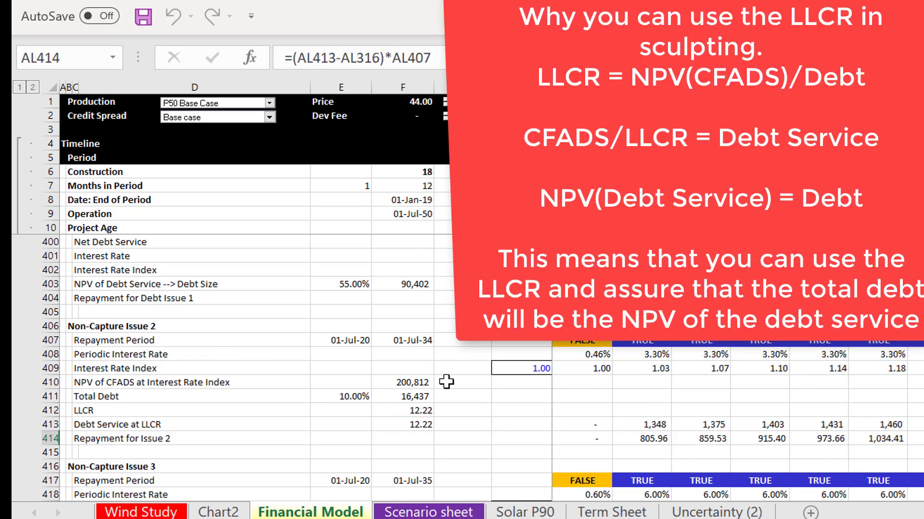
- Compare the Issue 2 NPV of CFADS, Total Debt and LLCR cells in F410:F412, and inspect the repayment period flag in AA407
click(401, 397)
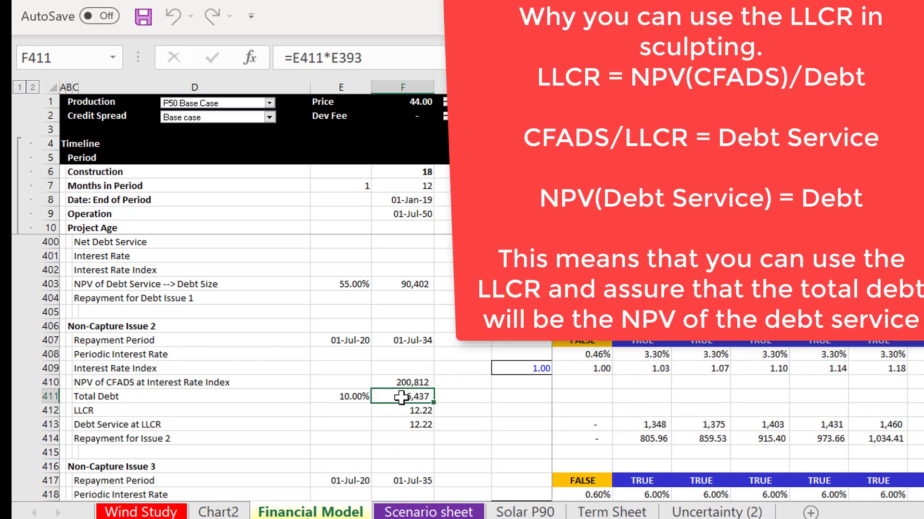
key(Up)
key(Down)
key(Down)
key(Up)
key(Up)
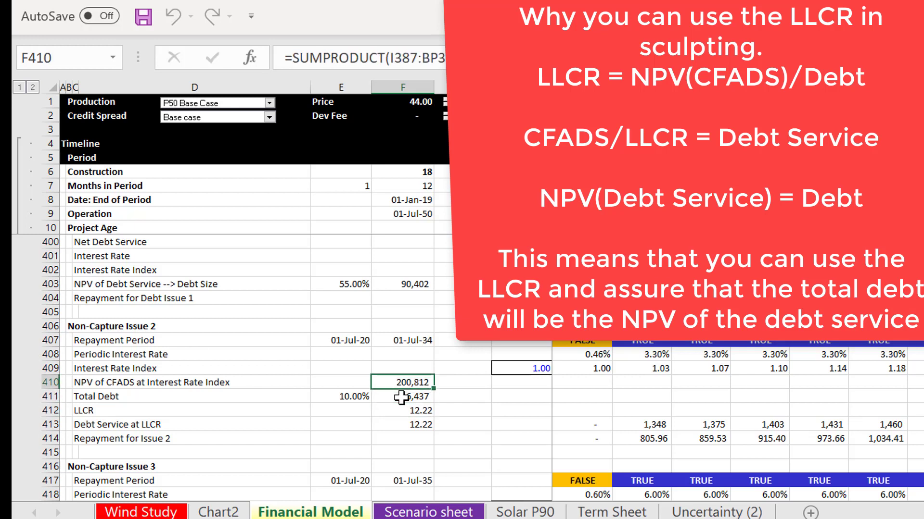
key(Down)
key(Up)
click(650, 343)
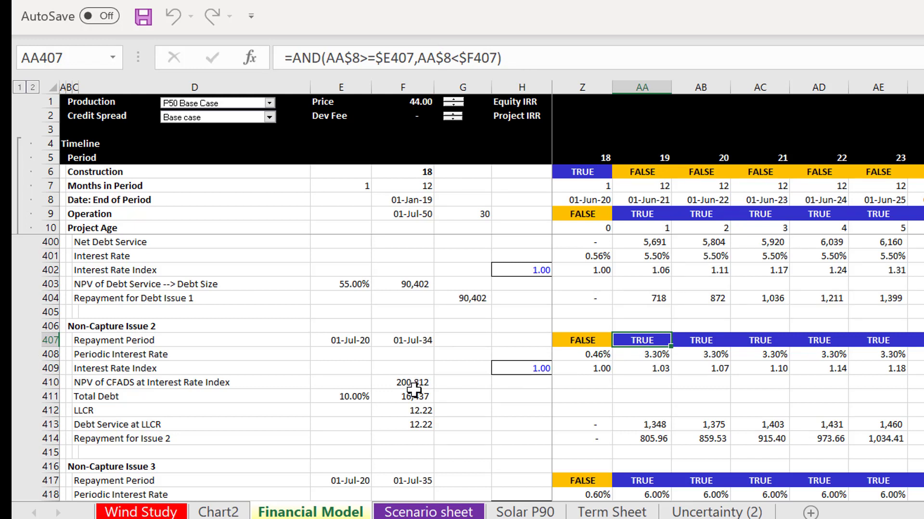
- Trace the Issue 2 formulas from NPV of CFADS in F410 through Total Debt and LLCR to F413
click(414, 390)
key(Up)
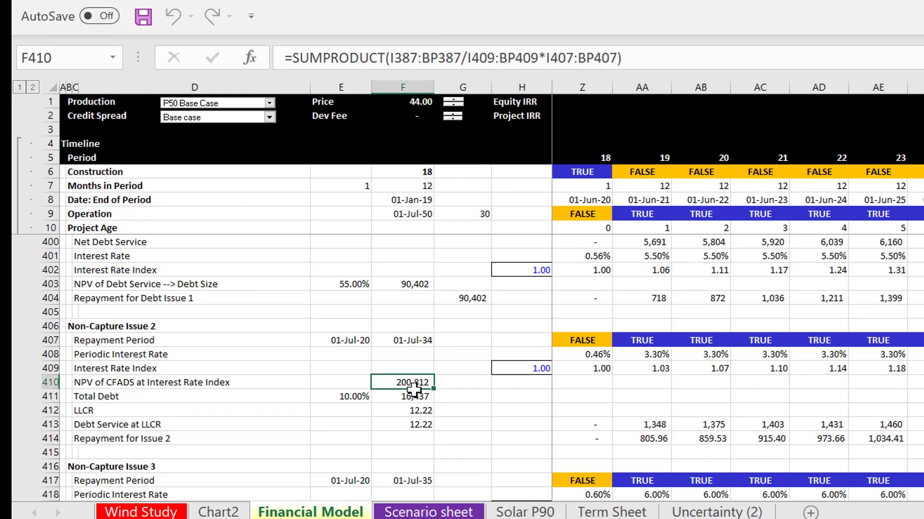
key(Down)
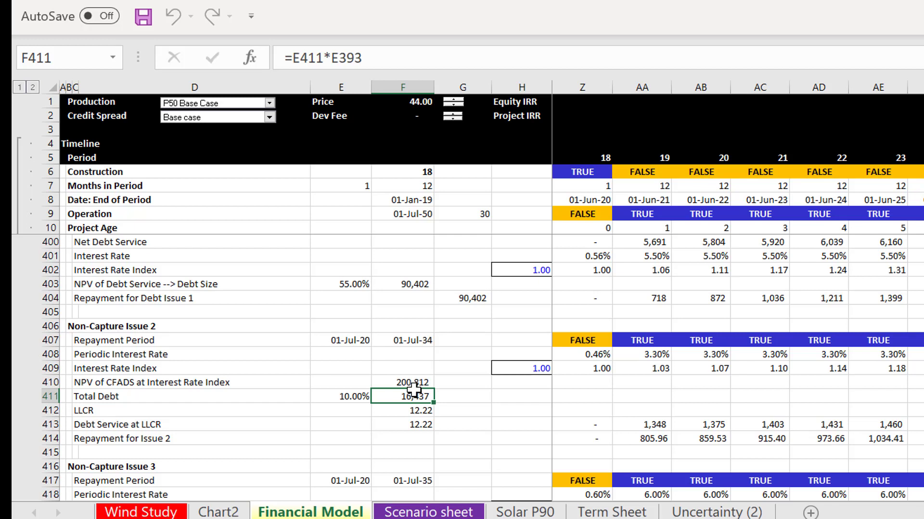
key(Down)
key(Down)
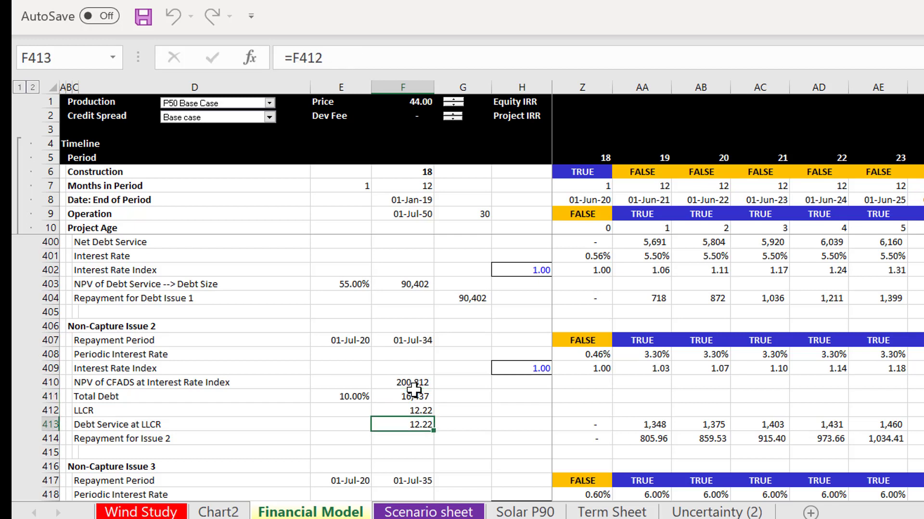
key(Up)
key(Down)
key(Up)
key(Down)
- Inspect the Debt Service at LLCR formula for period 19 in AA413 together with the cells it references
click(656, 425)
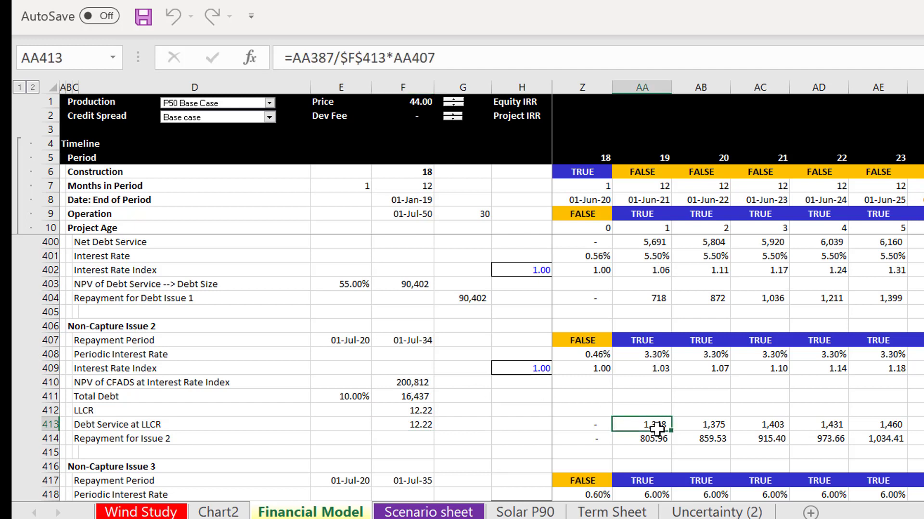
key(F2)
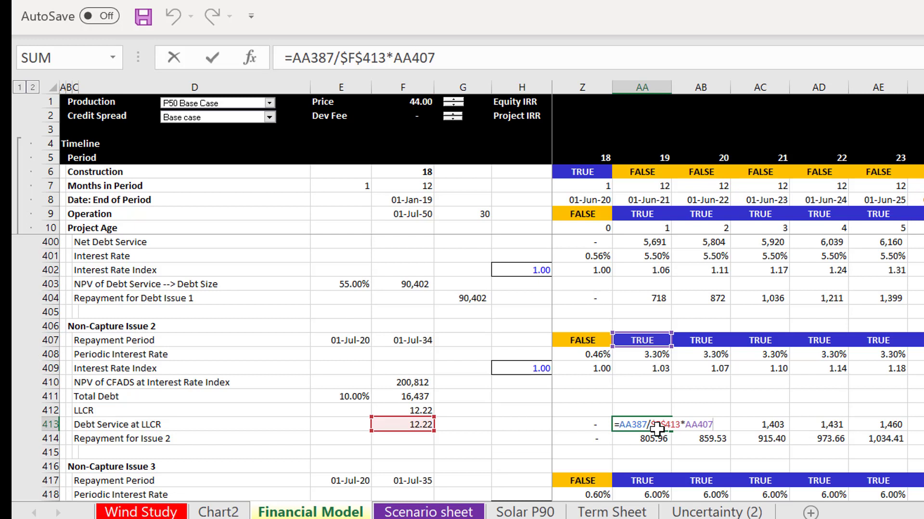
key(Return)
key(Up)
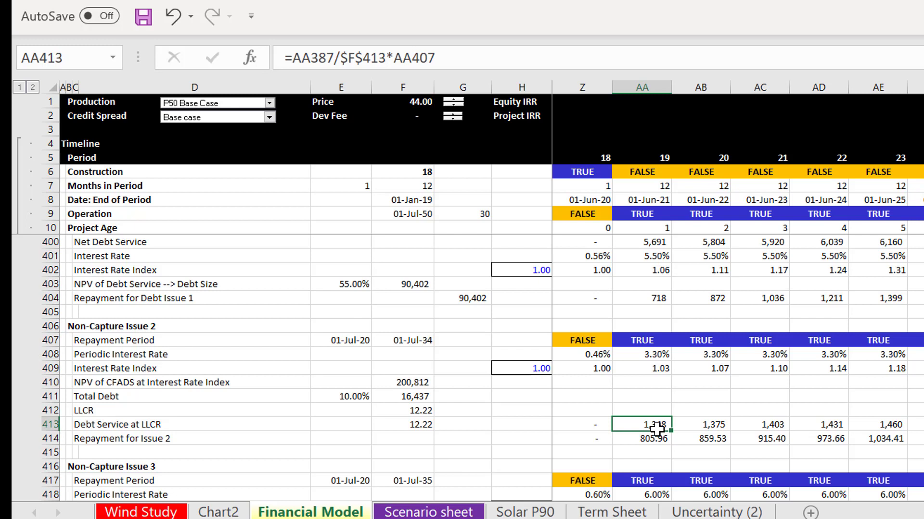
- Inspect the Repayment for Issue 2 formulas in Z414 and AA414 and the Issue 2 Total Debt formula in F411
key(Down)
key(Left)
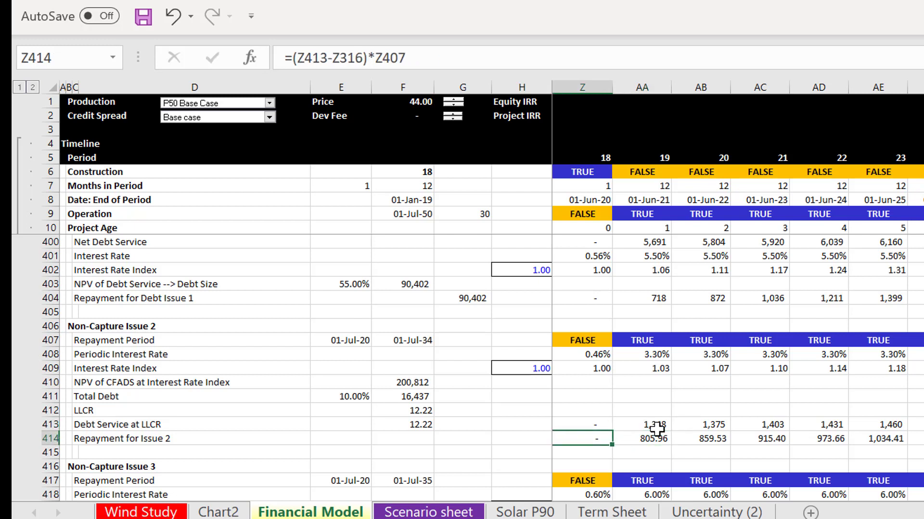
key(Right)
key(Right)
key(Left)
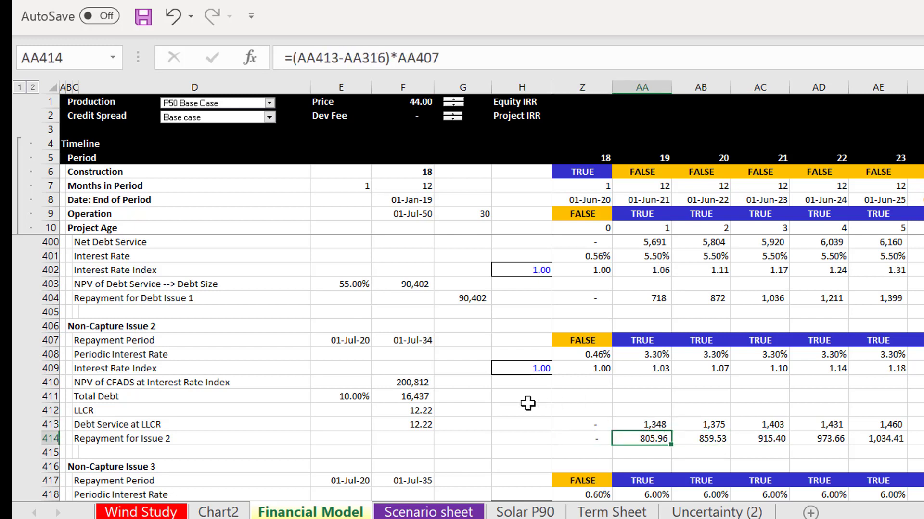
click(419, 396)
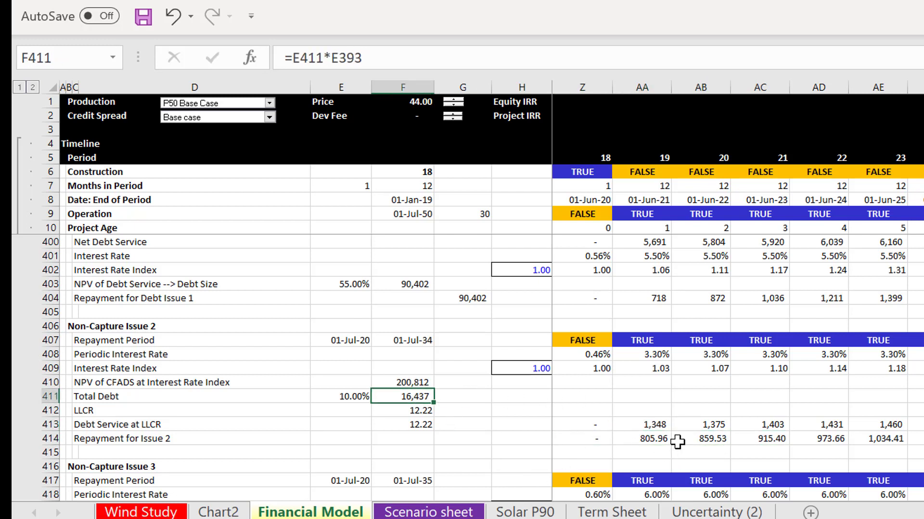
- Follow the Issue 2 repayments along row 414 from AA414 into the later operating periods
click(656, 434)
key(Right)
key(Right)
key(Right)
key(Right)
key(Right)
key(Right)
key(Right)
key(Right)
key(Right)
key(Right)
key(Right)
key(Right)
key(Right)
key(Right)
key(Right)
key(Right)
key(Right)
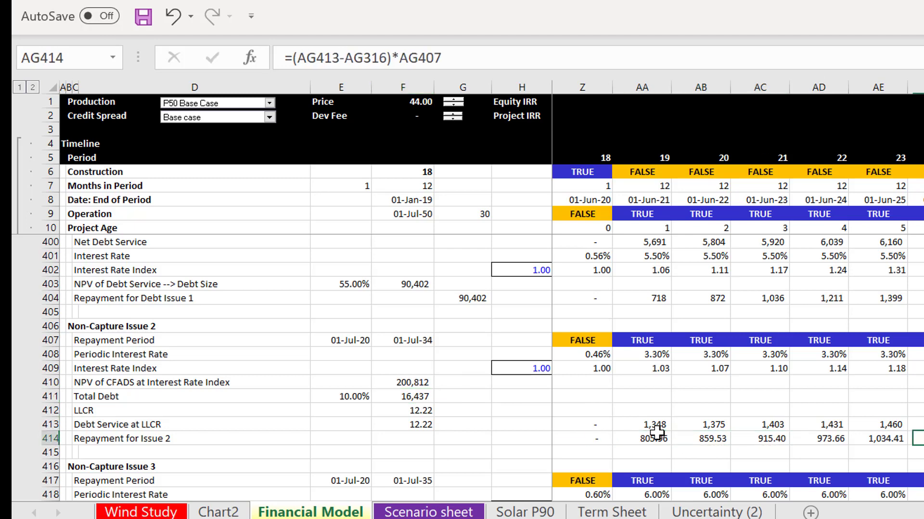
- Trace the Repayment for Issue 2 row back from the later operating periods to the construction periods around X414
key(Left)
key(Left)
key(Left)
key(Left)
key(Left)
key(Left)
key(Left)
key(Left)
key(Left)
key(Left)
key(Left)
key(Left)
key(Left)
key(Left)
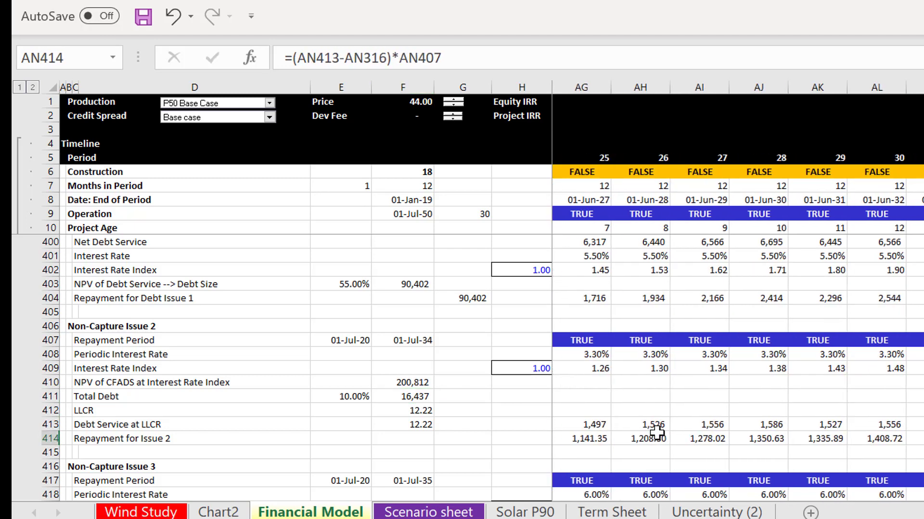
key(Left)
key(Left)
key(Left)
key(Left)
key(Left)
key(Left)
key(Left)
- Review the Issue 2 repayments again from the end of construction out to about AO414
key(Right)
key(Right)
key(Right)
key(Right)
key(Right)
key(Right)
key(Right)
key(Right)
key(Right)
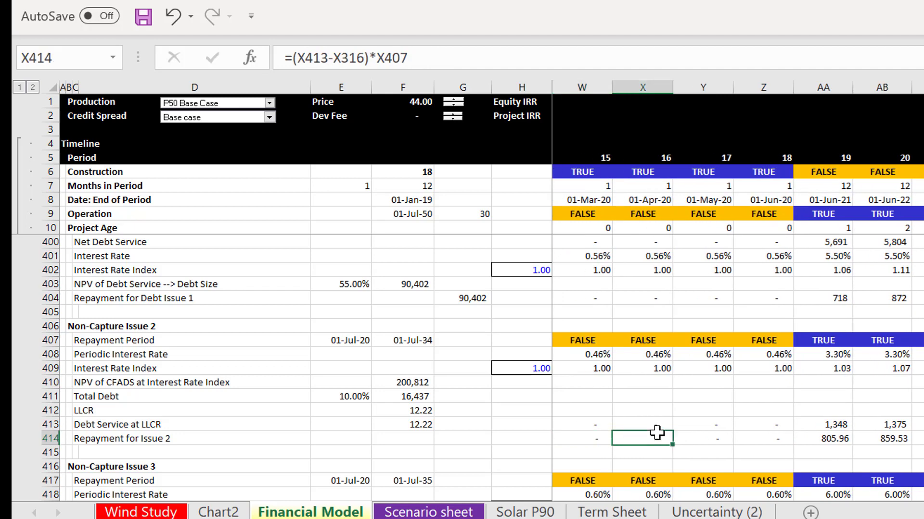
key(Right)
key(Right)
key(Right)
key(Right)
key(Right)
key(Right)
key(Right)
key(Right)
key(Right)
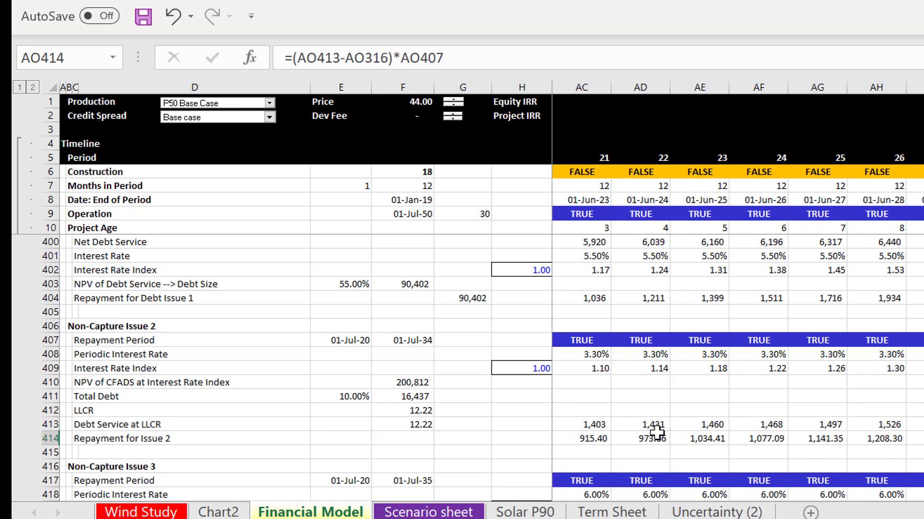
key(Left)
key(Left)
- Examine the Non-Capture Issue 3 cells from NPV of CFADS in F420 through Debt Service at LLCR in F423
click(432, 441)
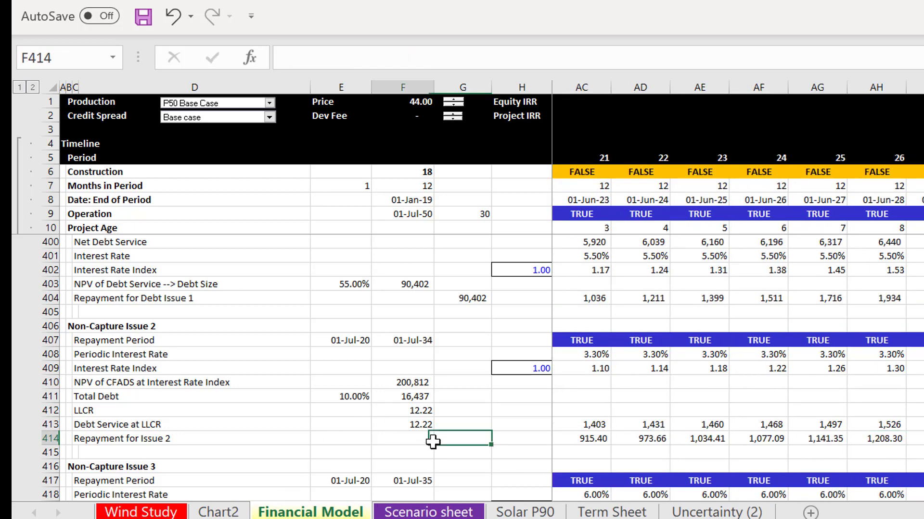
key(Down)
key(Down)
key(Down)
key(Down)
key(Down)
key(Down)
key(Down)
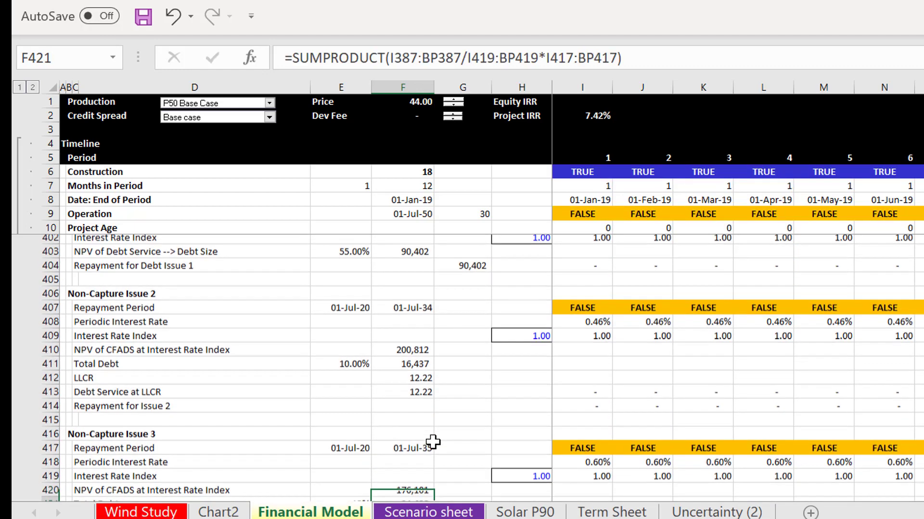
key(Down)
key(Down)
key(Down)
key(Up)
key(Up)
key(Up)
key(Up)
key(Up)
key(Up)
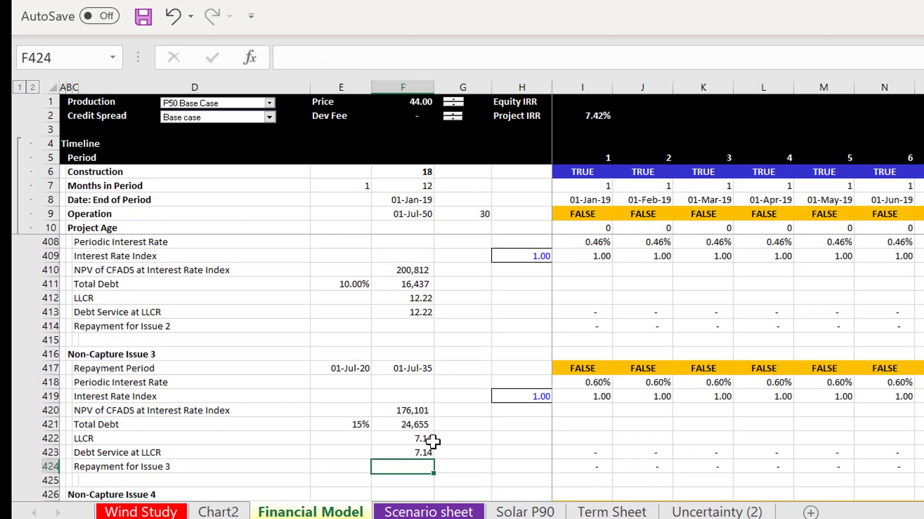
- Examine the Issue 3 timeline from the construction periods into the operating periods, including debt service at LLCR and repayments
key(Right)
key(Right)
key(Right)
key(Right)
key(Right)
key(Right)
key(Right)
key(Right)
key(Right)
key(Right)
key(Right)
key(Right)
key(Right)
key(Right)
key(Right)
key(Right)
key(Right)
key(Right)
key(Right)
key(Right)
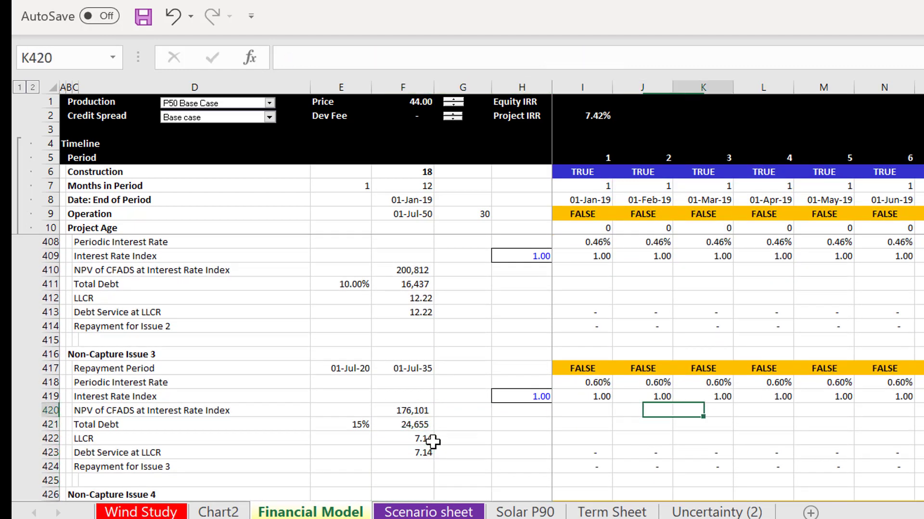
key(Right)
key(Right)
key(Right)
key(Right)
key(Right)
key(Right)
key(Right)
key(Right)
key(Right)
key(Right)
key(Right)
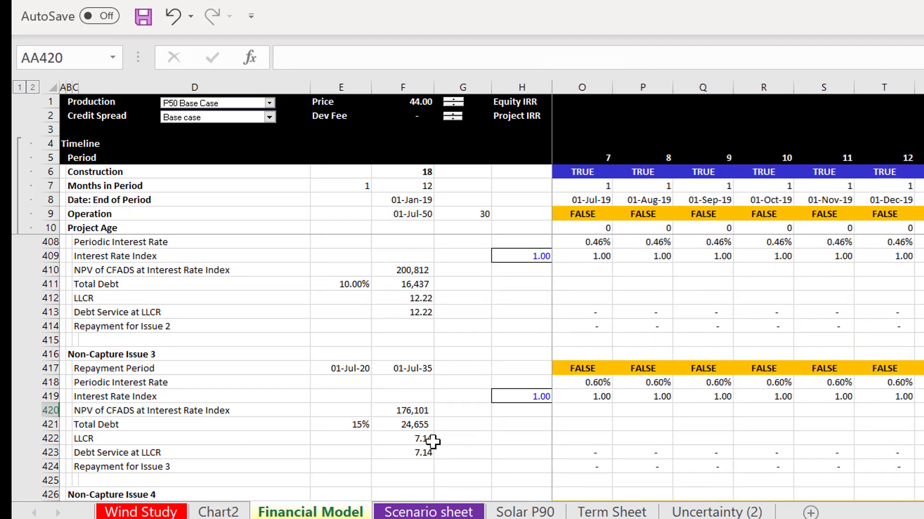
key(Right)
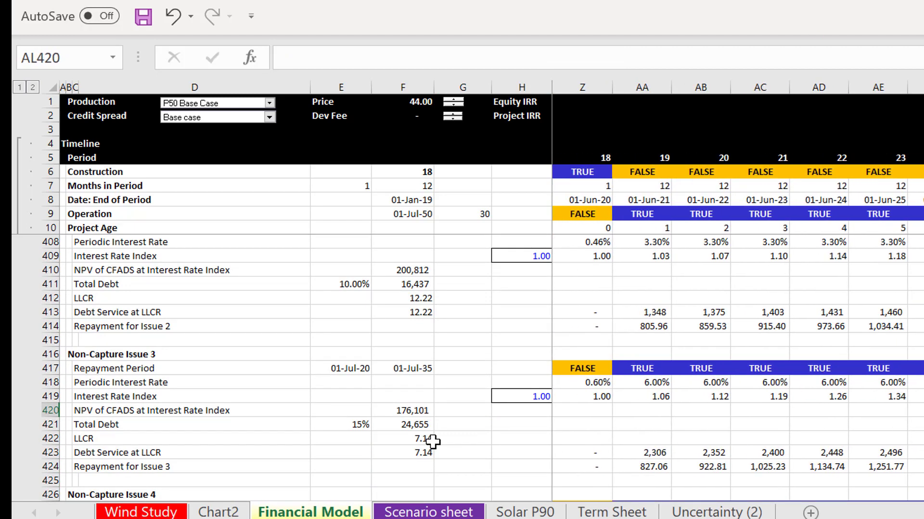
- Inspect the Issue 3 NPV of CFADS, Total Debt, LLCR and Debt Service at LLCR formulas in F420:F423
click(411, 424)
click(414, 450)
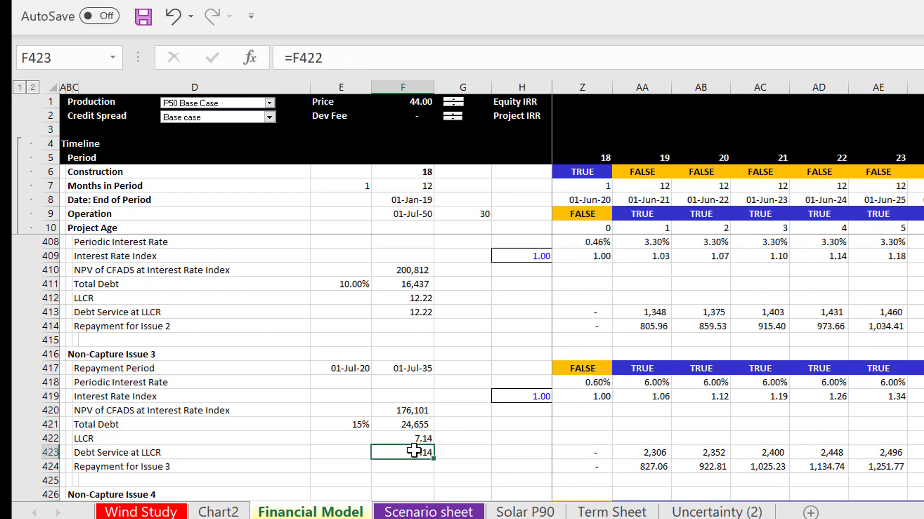
key(Up)
key(Up)
key(Up)
key(Down)
key(Down)
key(Down)
- Examine the Non-Capture Issue 4 formulas from Debt Service at LLCR in F433 back to NPV of CFADS in F430
key(Down)
key(Down)
key(Down)
key(Down)
key(Down)
key(Down)
key(Down)
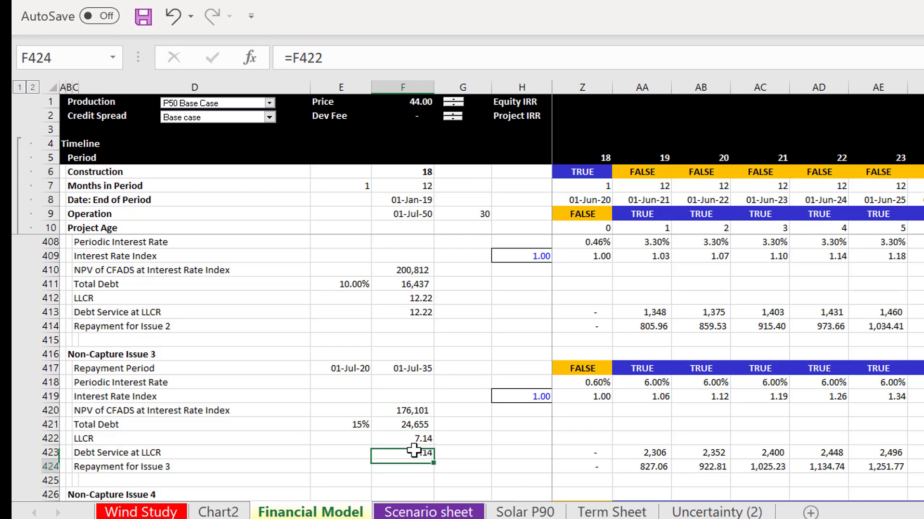
key(Down)
key(Down)
key(Down)
key(Down)
key(Down)
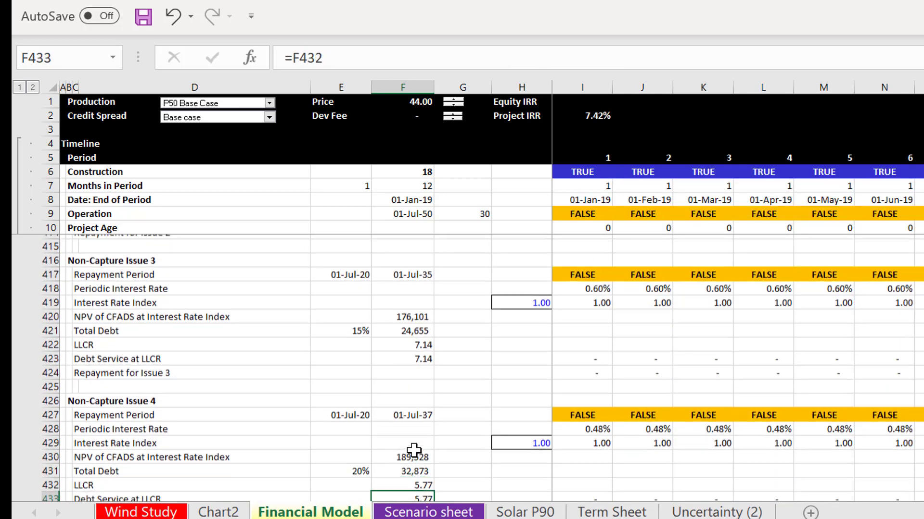
key(Up)
key(Up)
key(Up)
key(Up)
key(Up)
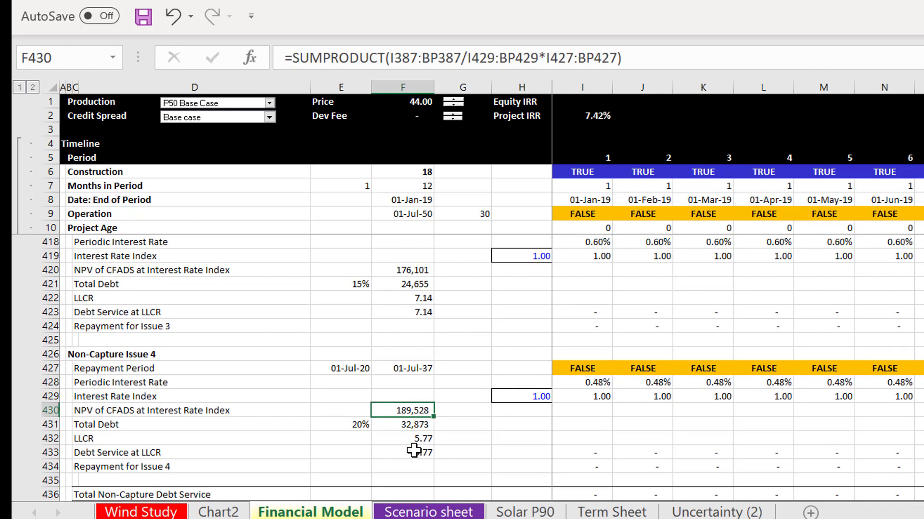
- Inspect the Issue 4 debt share in E431, Total Debt in F431 and the LLCR formula in F432
key(Down)
key(Left)
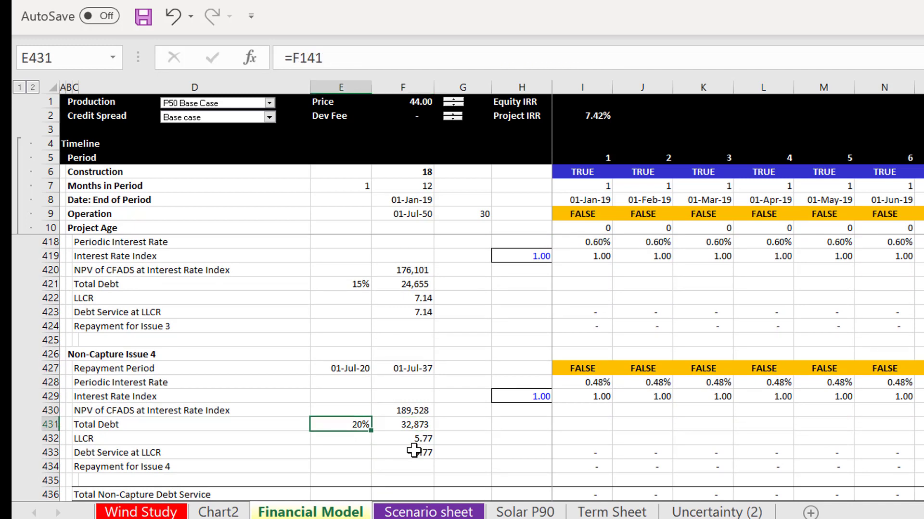
key(Left)
key(Right)
key(Right)
key(Down)
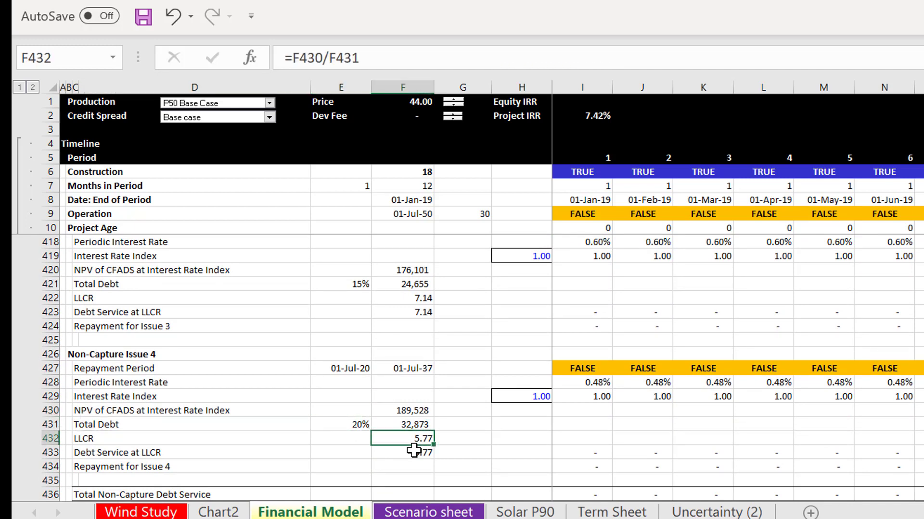
key(Up)
key(Left)
key(Right)
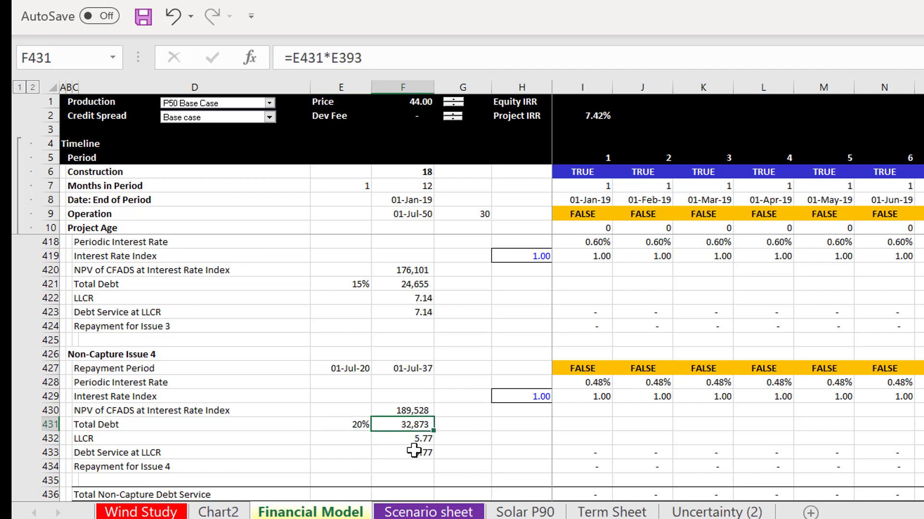
- Examine the Non-Capture Issue 4 timeline along row 430 through the construction periods and back, including its debt service and repayment rows
key(Up)
key(Right)
key(Right)
key(Right)
key(Right)
key(Right)
key(Right)
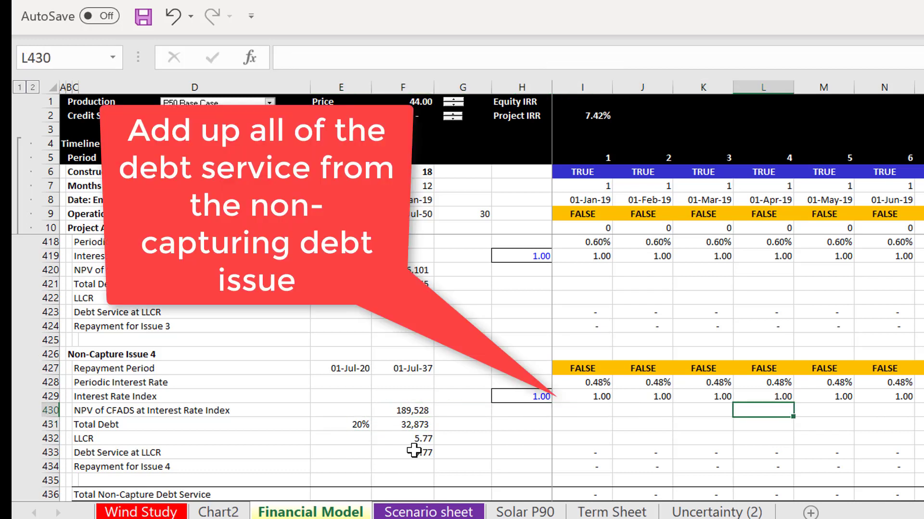
key(Right)
key(Right)
key(Right)
key(Right)
key(Right)
key(Right)
key(Right)
key(Right)
key(Right)
key(Right)
key(Right)
key(Right)
key(Right)
key(Right)
key(Right)
key(Right)
key(Right)
key(Right)
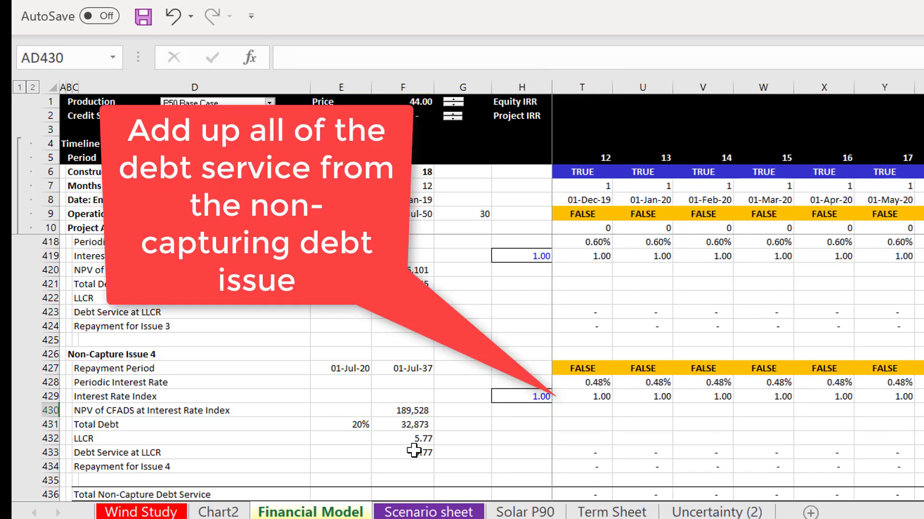
key(Left)
key(Left)
key(Left)
key(Left)
key(Left)
key(Left)
key(Left)
key(Left)
key(Left)
key(Left)
key(Left)
key(Left)
key(Left)
key(Left)
key(Left)
key(Left)
key(Left)
key(Left)
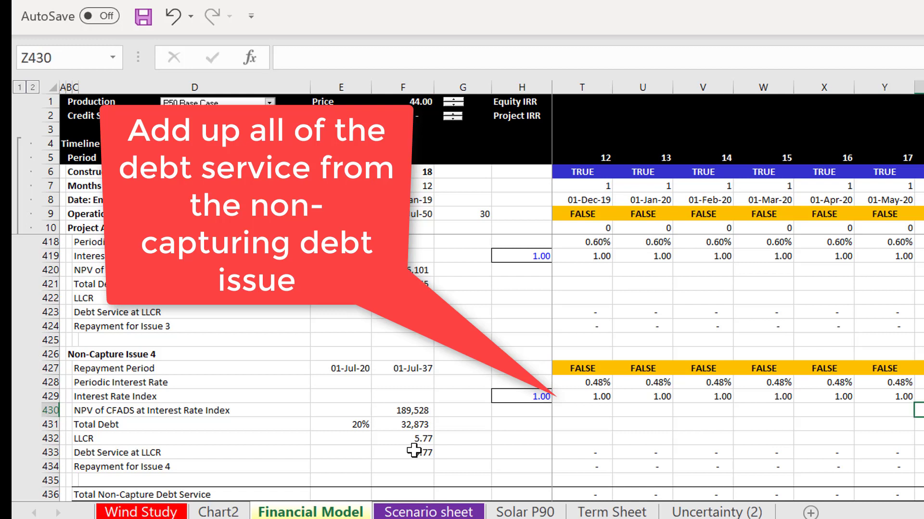
- Examine the debt service and repayments of Non-Capture Issues 3 and 4 across the operating periods
key(Right)
key(Right)
key(Right)
key(Right)
key(Right)
key(Right)
key(Right)
key(Right)
key(Right)
key(Right)
key(Right)
key(Right)
key(Right)
key(Right)
key(Right)
key(Right)
key(Right)
key(Right)
key(Right)
key(Right)
key(Right)
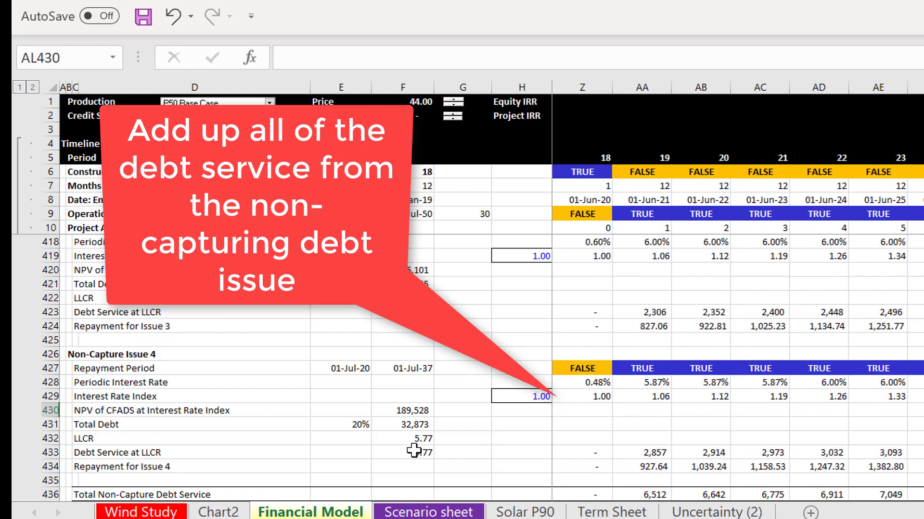
- Inspect the LLCR formula of Non-Capture Issue 4 in cell F432
click(413, 397)
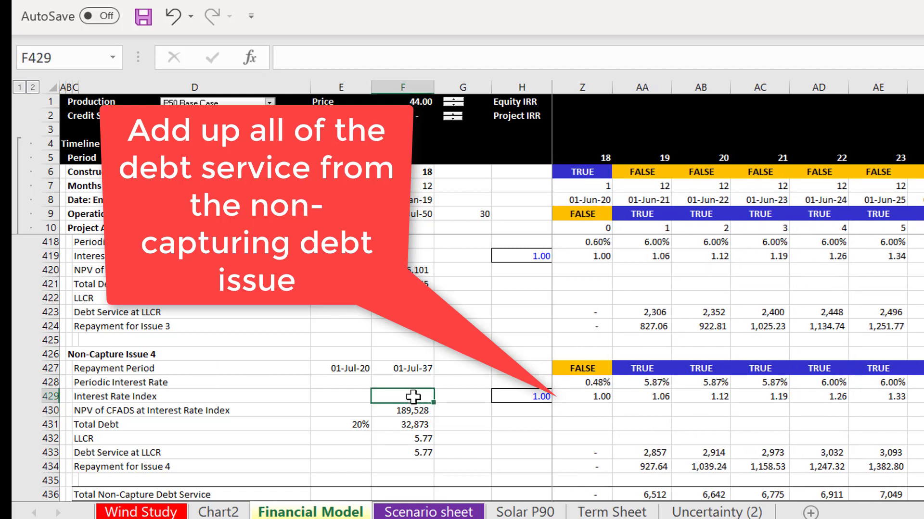
key(Down)
key(Down)
key(Down)
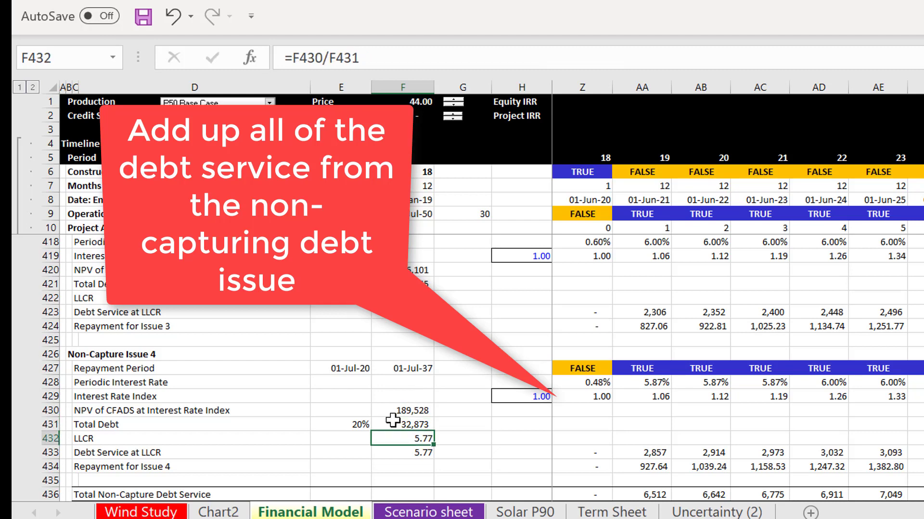
click(228, 514)
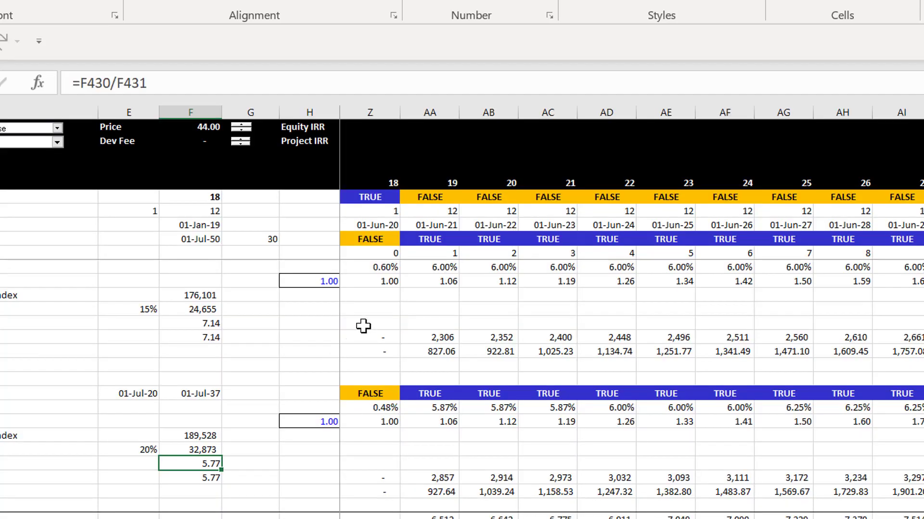
- Review the non-capture issue calculations in column F from Issue 4 back up to the Capturing Debt Issue section
key(Up)
key(Up)
key(Up)
key(Up)
key(Up)
key(Up)
key(Up)
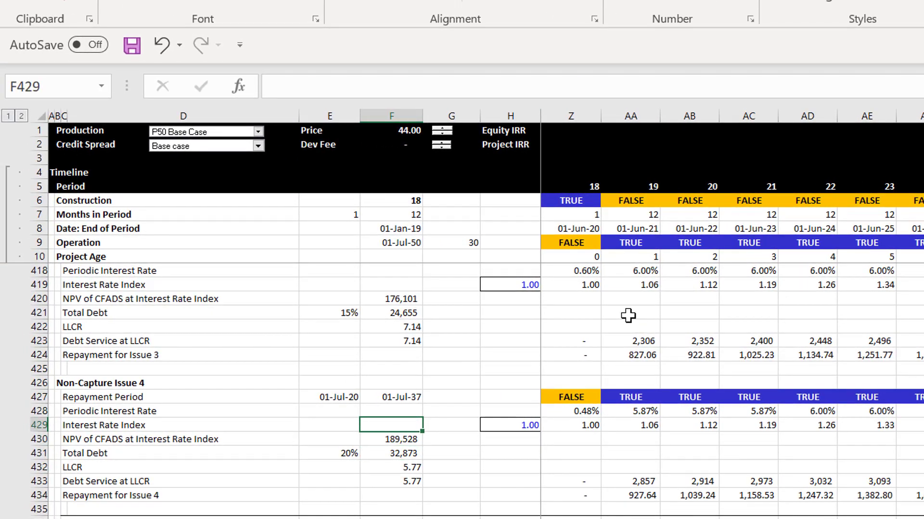
key(Up)
key(Up)
key(Up)
key(Up)
key(Up)
key(Up)
key(Up)
key(Up)
key(Up)
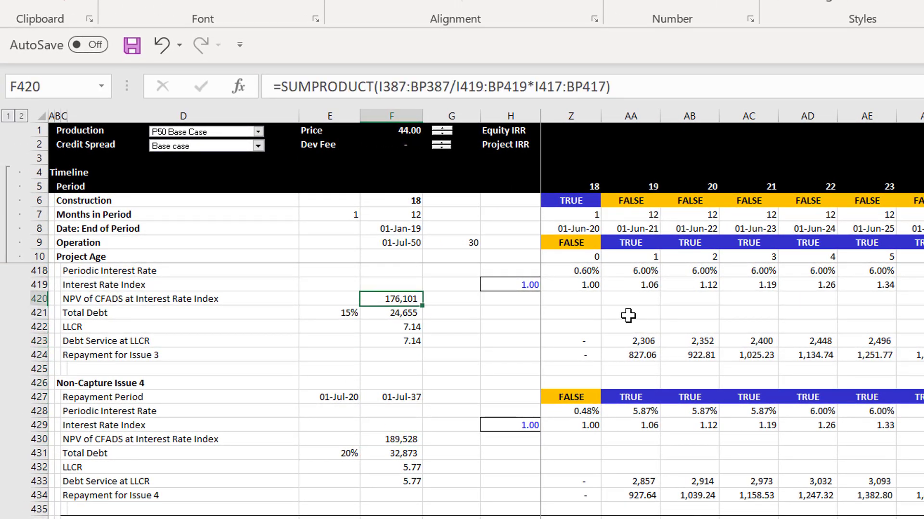
key(Up)
key(Up)
key(Up)
key(Up)
key(Up)
key(Up)
key(Up)
key(Up)
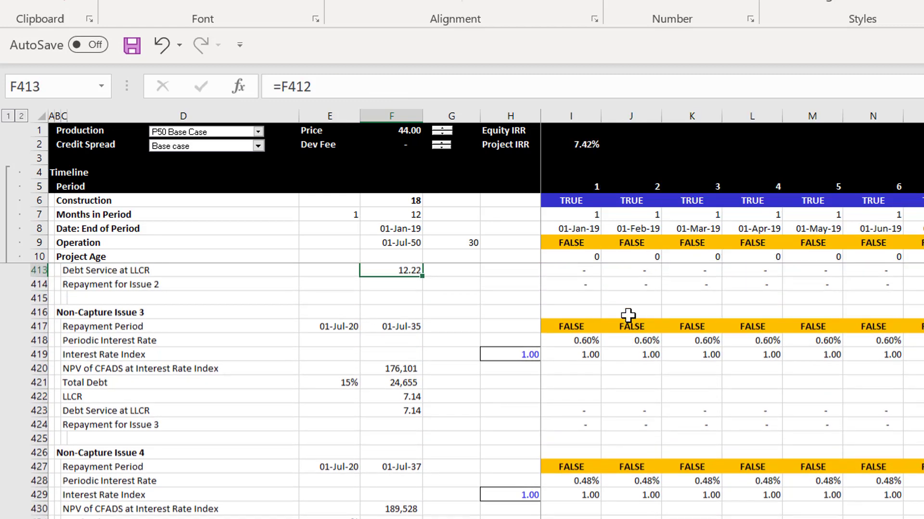
key(Up)
key(Up)
key(Up)
key(Up)
key(Up)
key(Up)
key(Up)
key(Up)
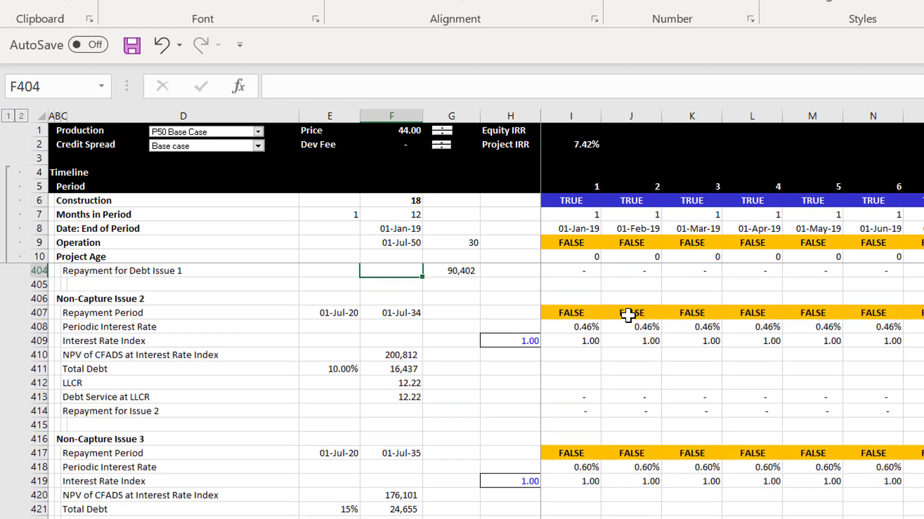
key(Up)
key(Up)
key(Up)
key(Up)
key(Up)
key(Up)
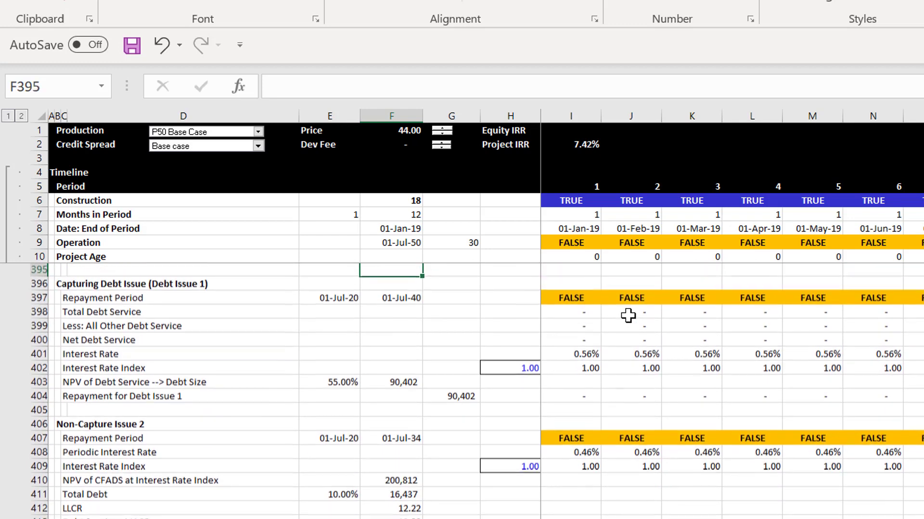
- Inspect the Total Debt Service formula of the Capturing Debt Issue in the first operating year, cell AA398
key(Down)
key(Down)
key(Down)
key(Down)
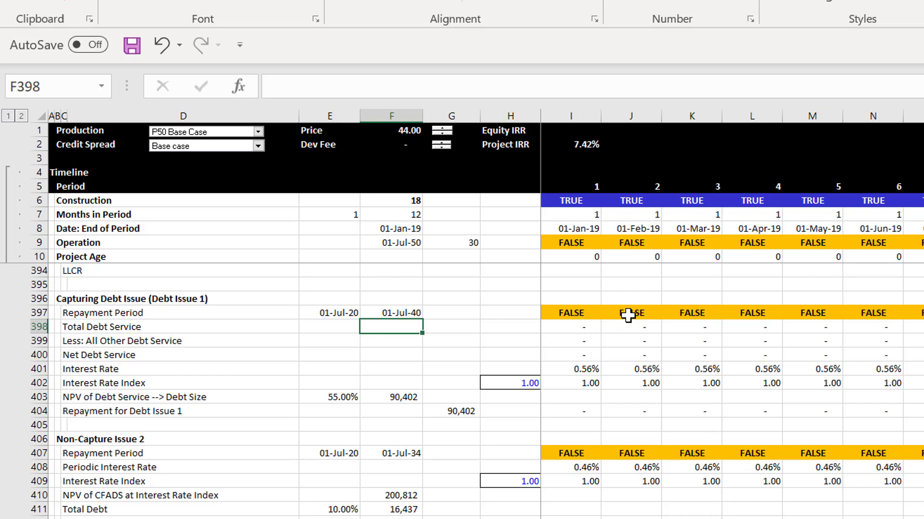
key(Right)
key(Right)
key(Right)
key(Right)
key(Right)
key(Right)
key(Right)
key(Right)
key(Right)
key(Right)
key(Right)
key(Right)
key(Right)
key(Right)
key(Right)
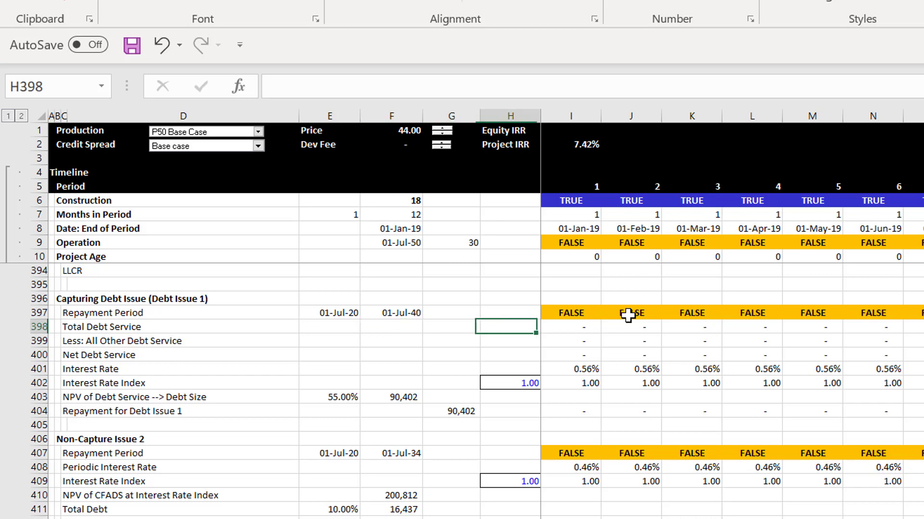
key(Right)
key(Right)
key(Right)
key(Right)
key(Right)
key(Right)
key(Right)
key(Right)
key(Right)
key(Right)
key(Right)
key(Right)
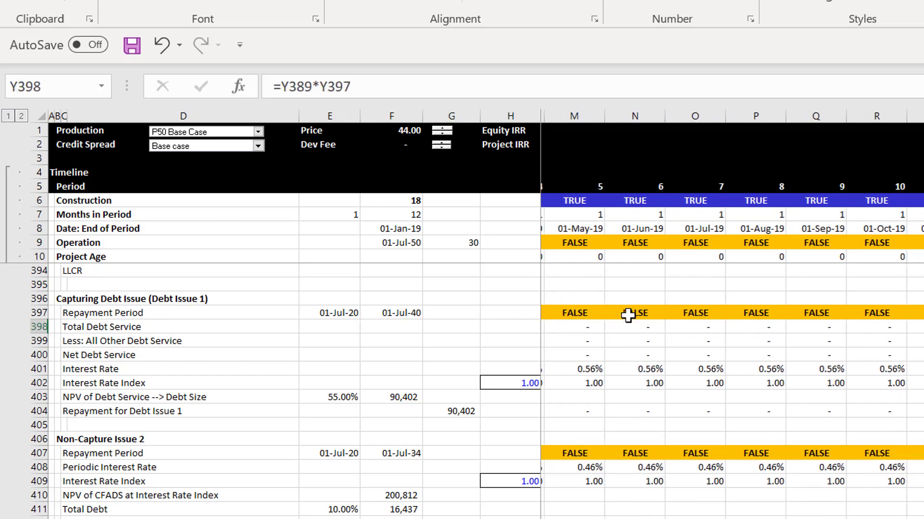
key(Left)
key(Left)
key(Left)
key(Left)
key(Left)
key(Left)
key(Left)
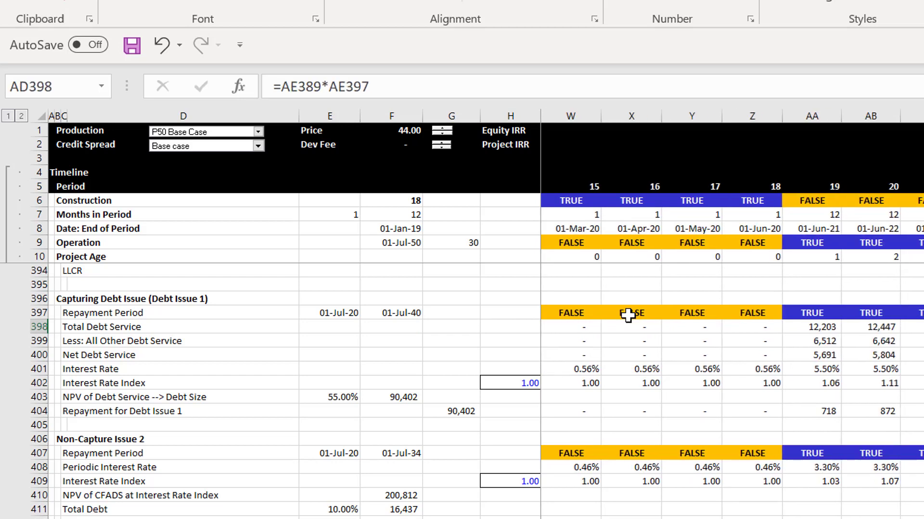
key(Right)
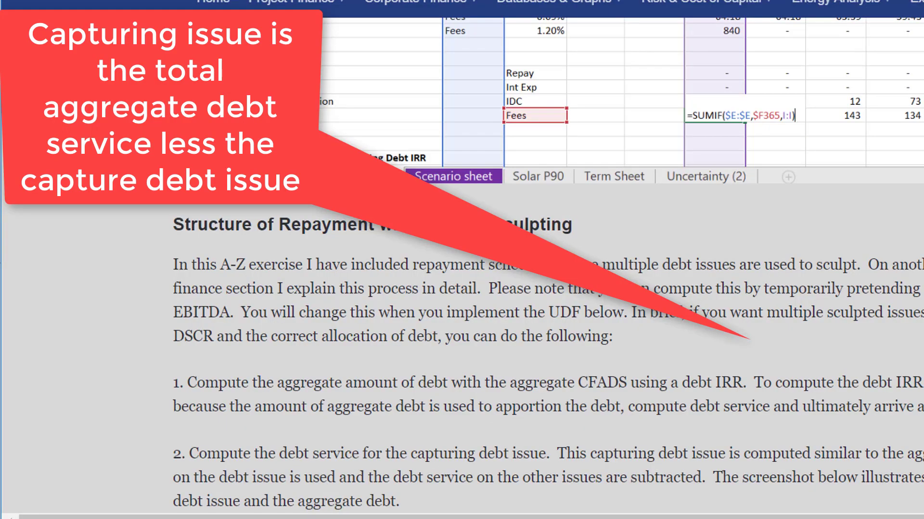
- On the project finance website in the browser, open the sculpting course page "Sculpting with Multiple Debt Issues or Balloon Payment"
click(266, 1)
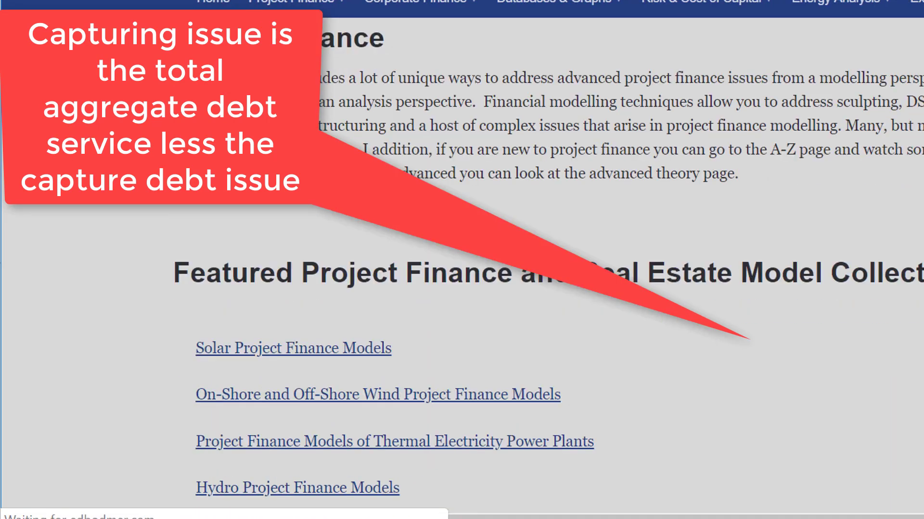
mouse_move(413, 164)
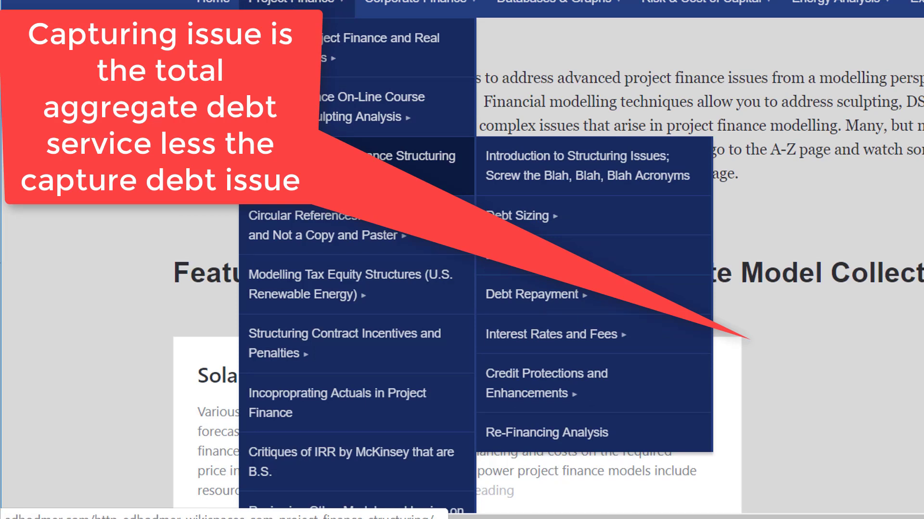
mouse_move(412, 98)
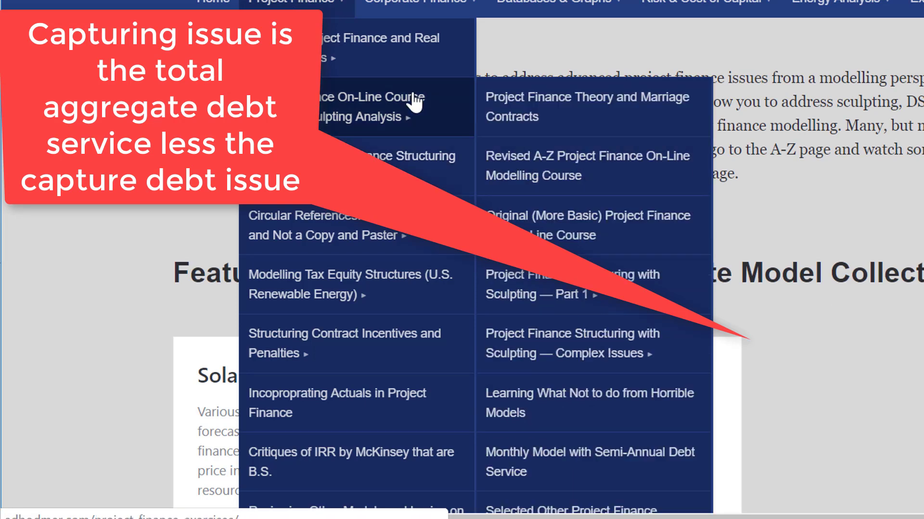
mouse_move(532, 278)
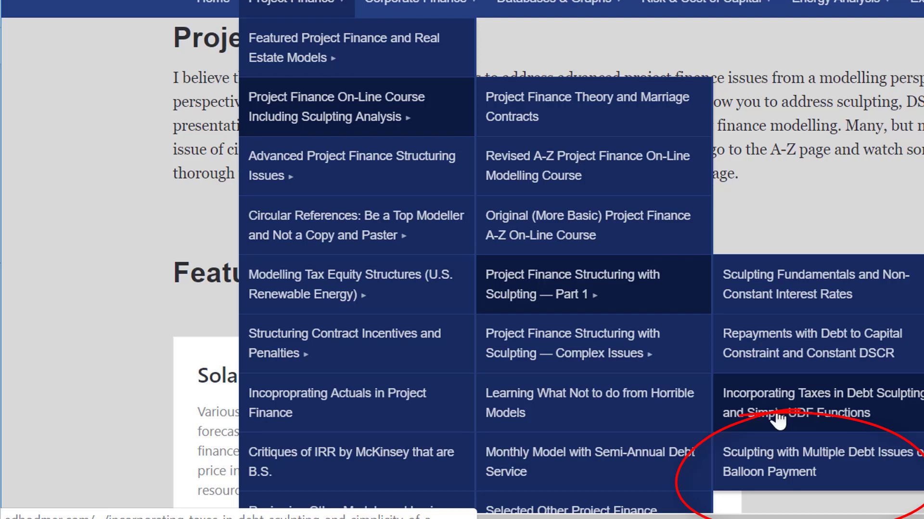
mouse_move(643, 337)
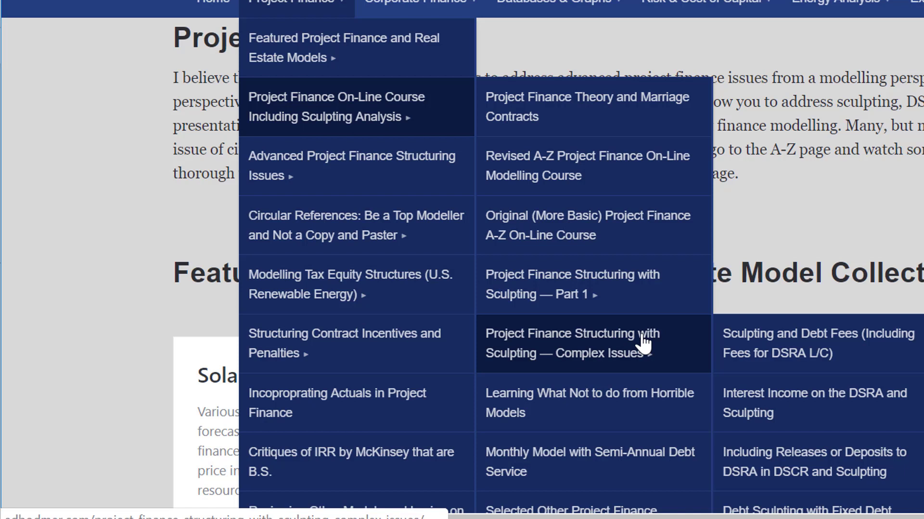
mouse_move(637, 290)
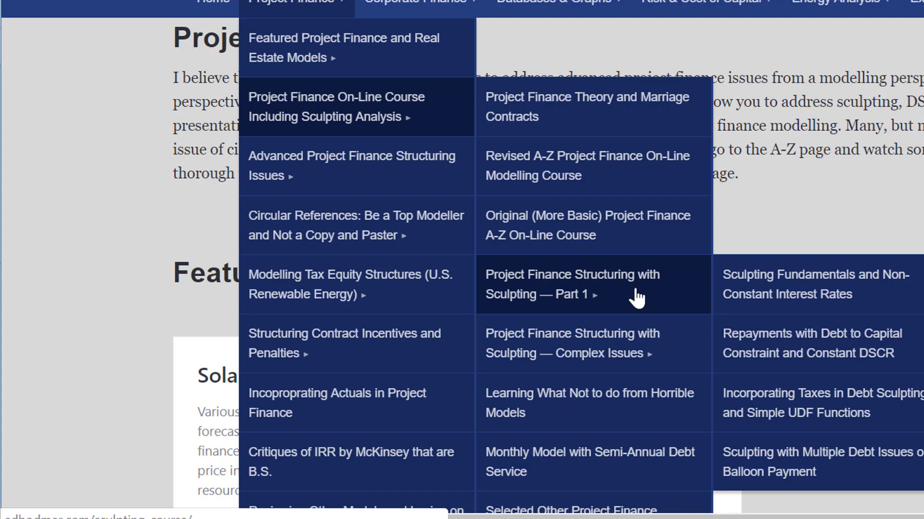
click(793, 466)
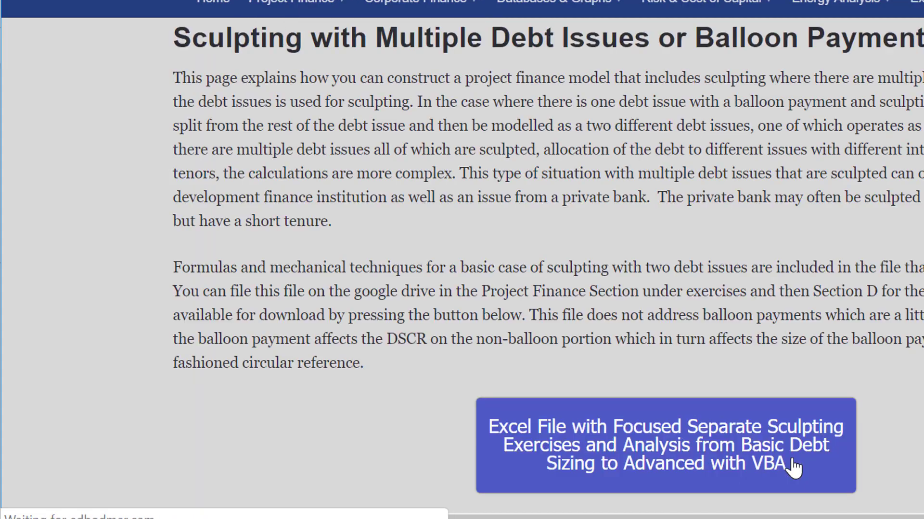
- Read through the page's formulas and worked examples for sculpting with multiple debt issues, including the capture and non-capture methods
scroll(793, 467, down, 1)
scroll(793, 467, down, 10)
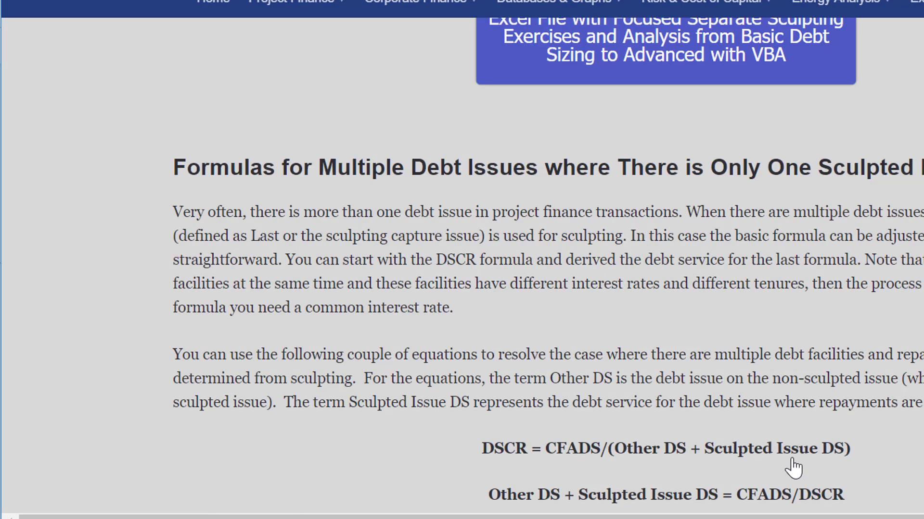
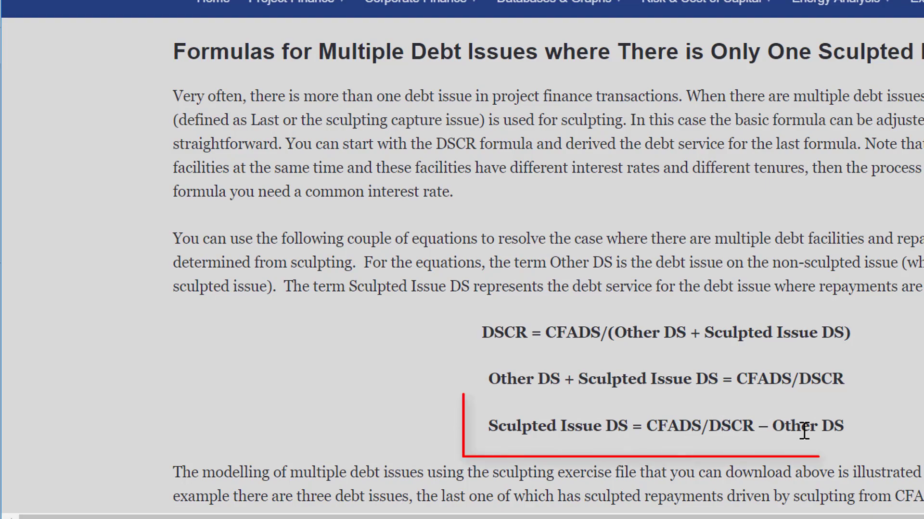
scroll(804, 430, down, 20)
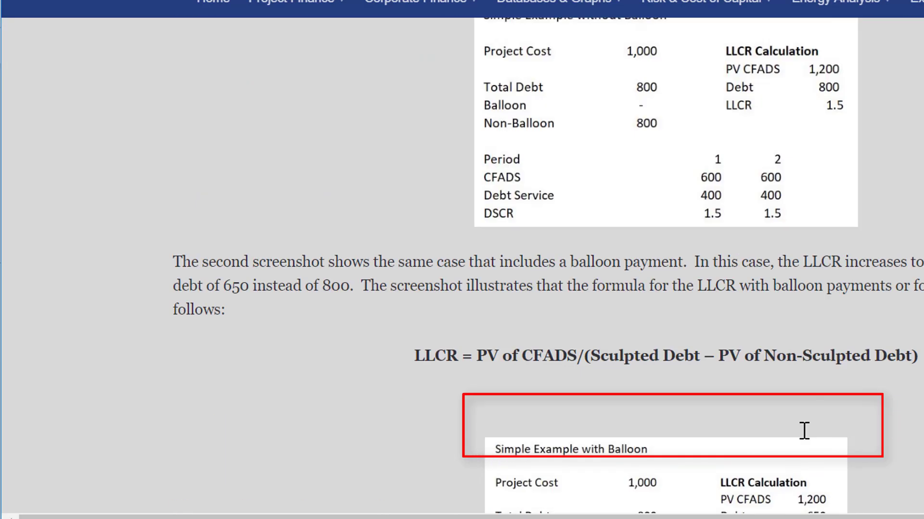
scroll(804, 430, down, 10)
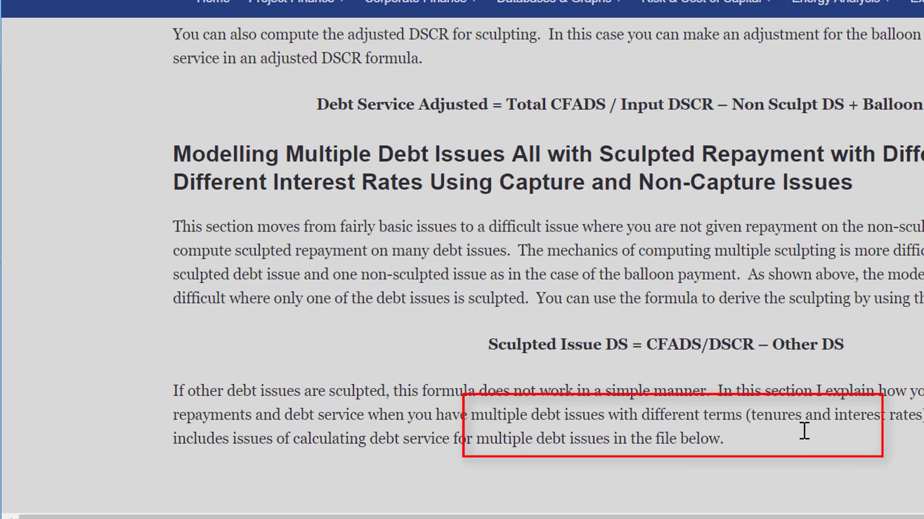
scroll(804, 431, down, 15)
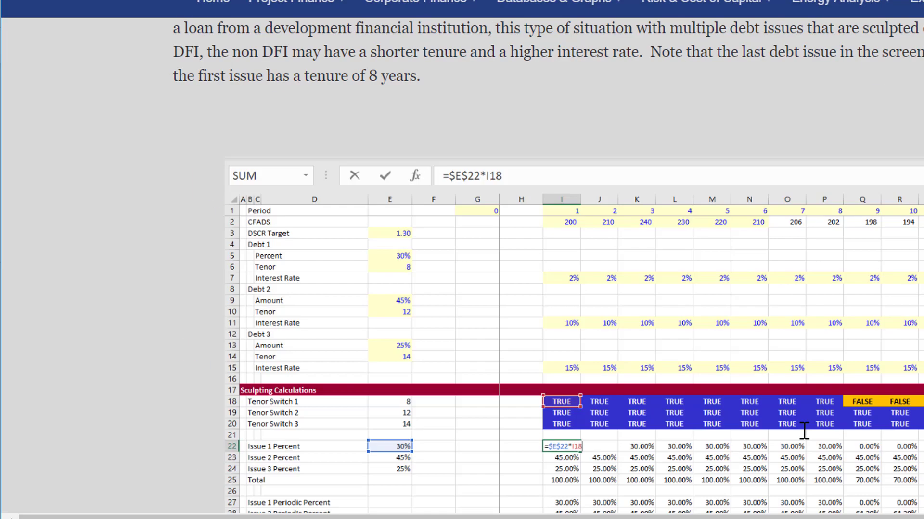
scroll(805, 431, up, 8)
scroll(804, 431, up, 2)
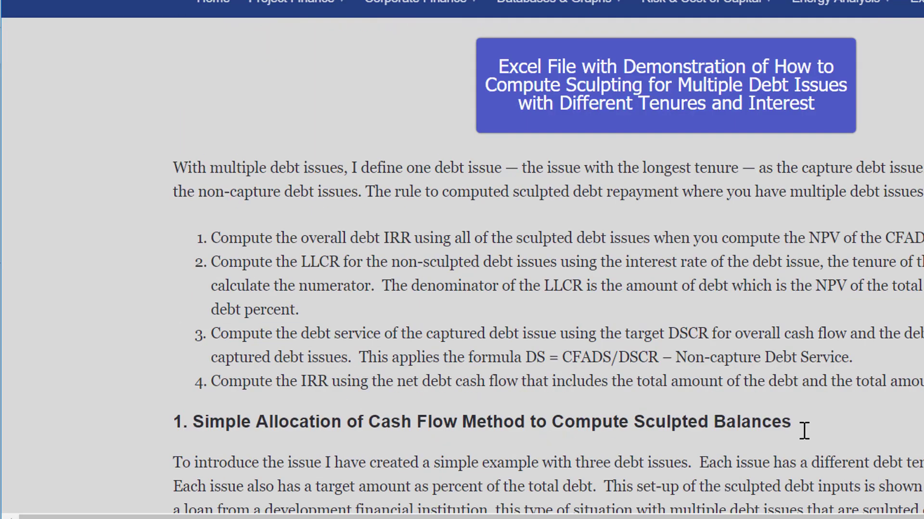
scroll(805, 431, down, 20)
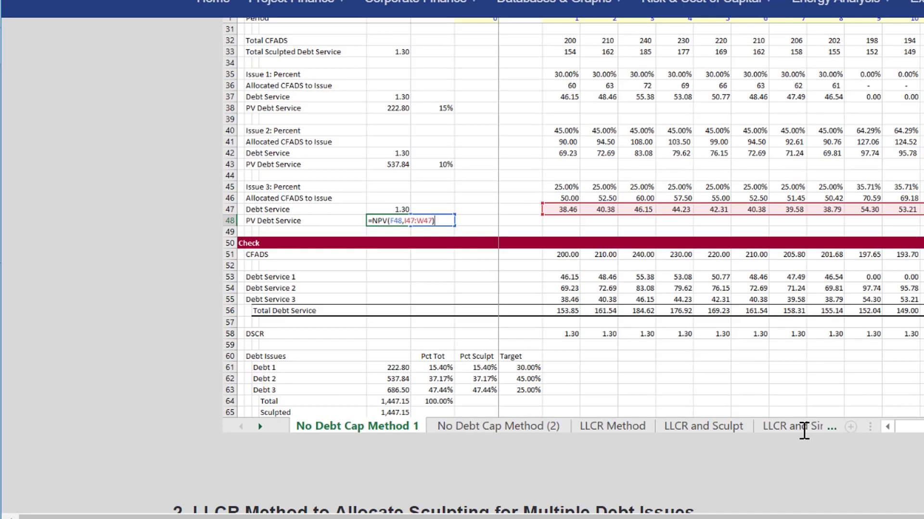
scroll(805, 432, down, 10)
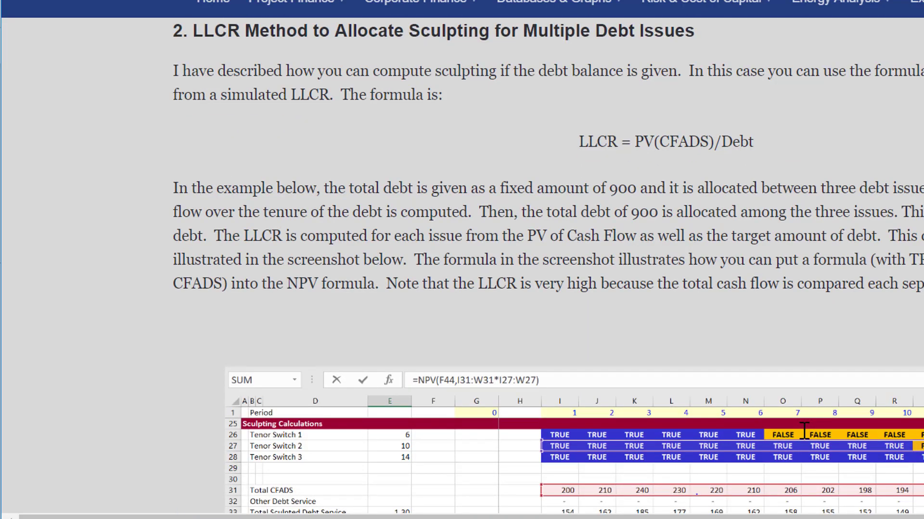
scroll(804, 432, down, 20)
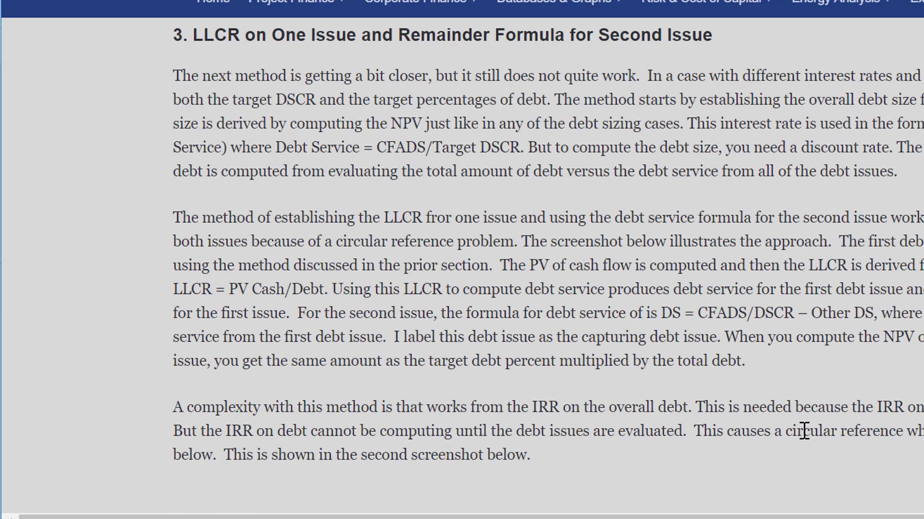
scroll(804, 431, down, 20)
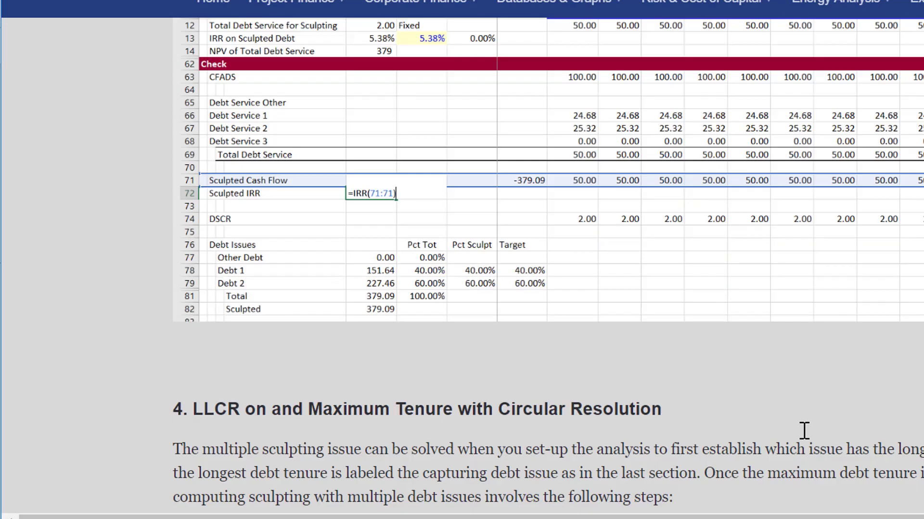
scroll(804, 431, down, 10)
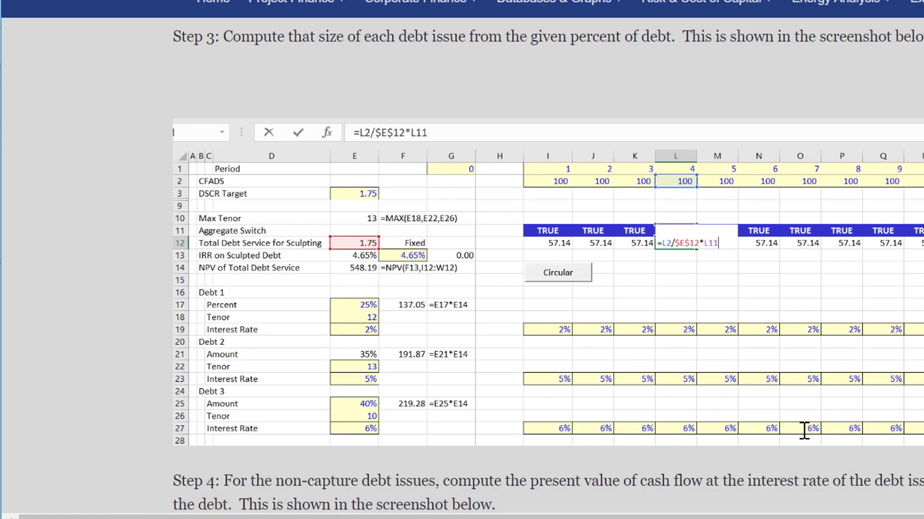
scroll(804, 431, down, 10)
scroll(804, 431, up, 15)
scroll(804, 431, down, 10)
scroll(804, 430, up, 1)
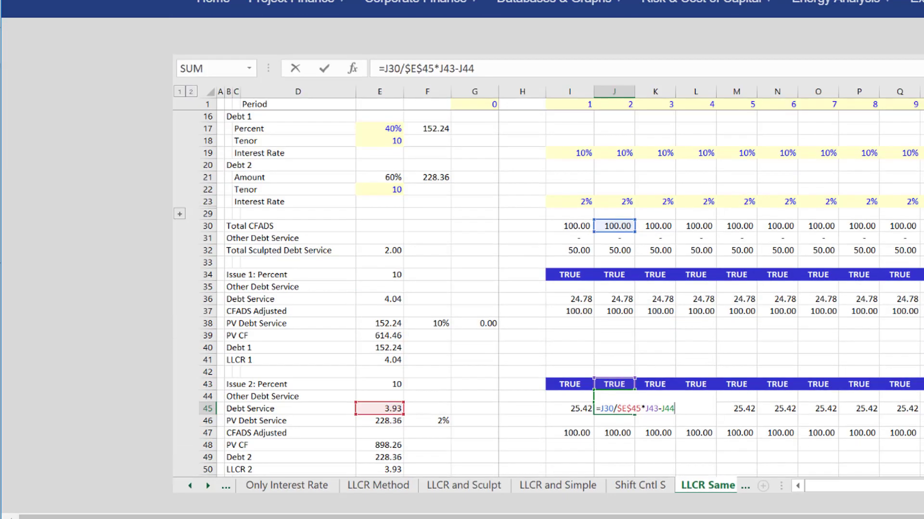
- Switch back to the wind financial model in Excel at the Capturing Debt Issue section
mouse_move(794, 518)
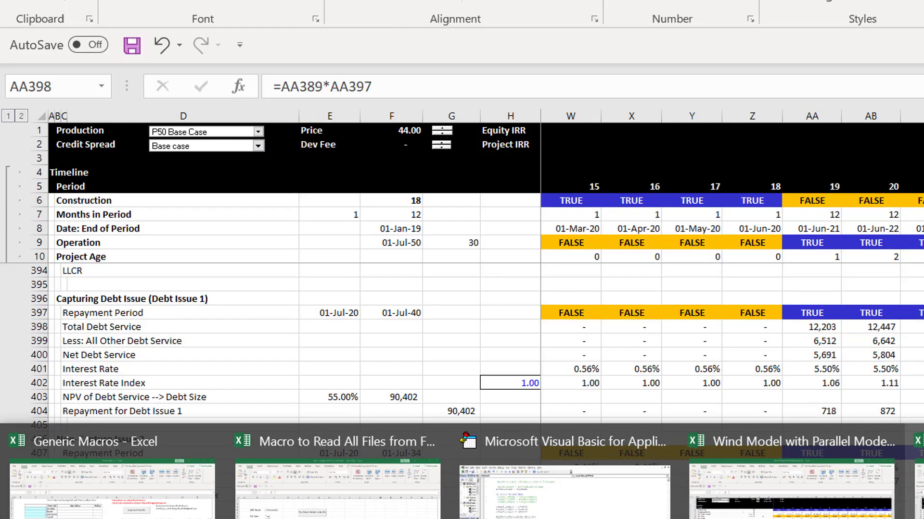
click(791, 488)
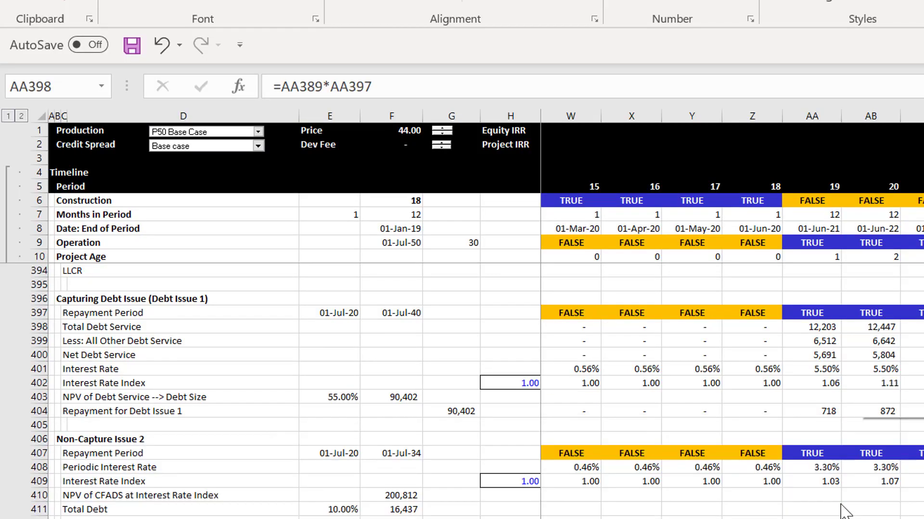
- Inspect the Debt service formula of the total sculpting section in the first operating year, cell AA389
key(Down)
key(Down)
key(Down)
key(Down)
key(Down)
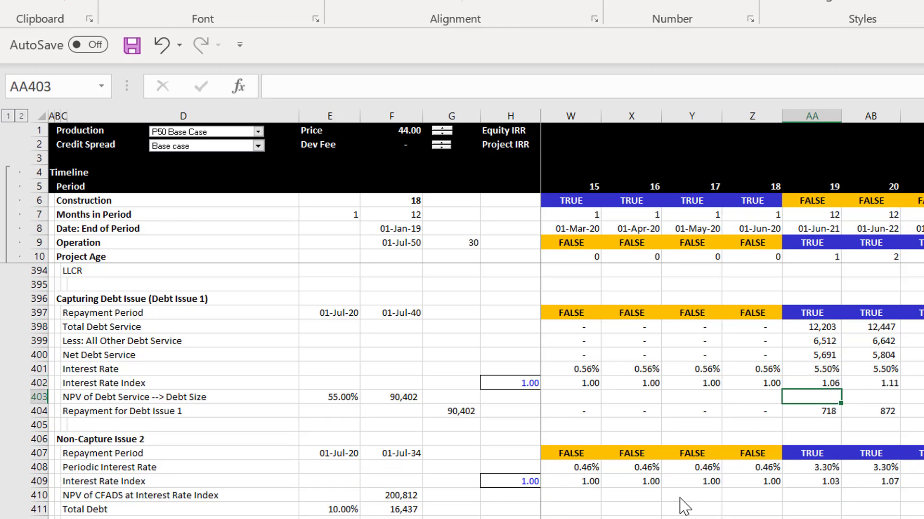
key(Up)
key(Up)
key(Up)
key(Up)
key(Up)
scroll(685, 506, up, 2)
key(Up)
key(Up)
key(Up)
key(Up)
key(Up)
key(Up)
key(Up)
key(Up)
key(Up)
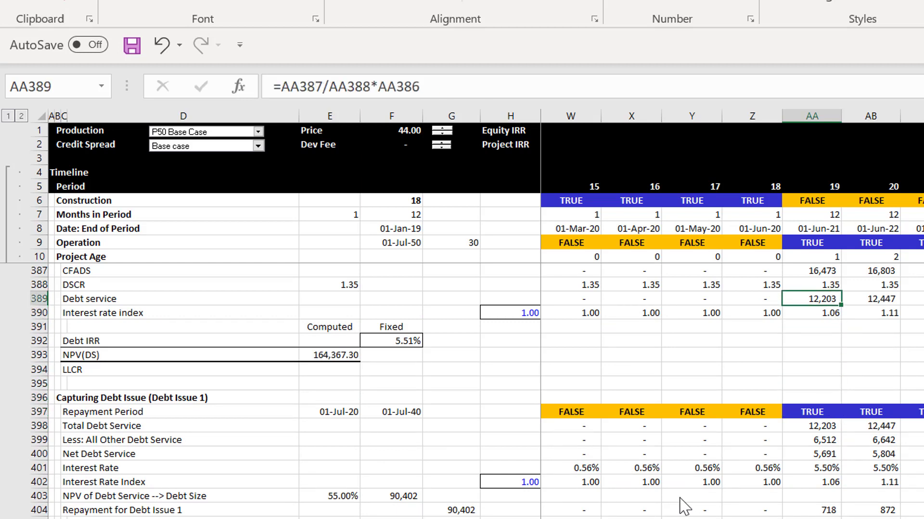
- Go back to the Capturing Debt Issue's Total Debt Service in cell AA398 to compare its formula with the sculpted debt service
key(Down)
key(Down)
key(Down)
key(Down)
key(Down)
key(Down)
key(Down)
key(Down)
key(Down)
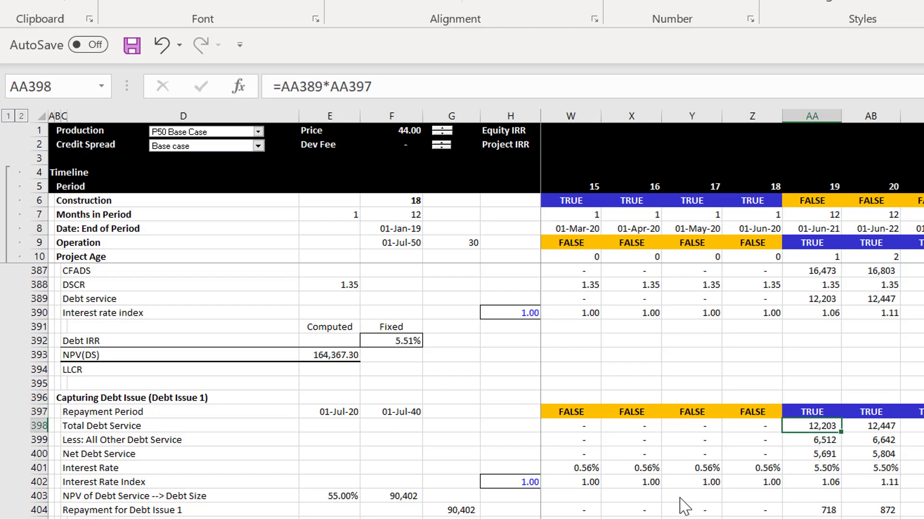
- Review the debt repayment period, CFADS and DSCR rows above the sculpted Debt service row, up to cell AA385
key(Up)
key(Up)
key(Up)
key(Up)
key(Up)
key(Up)
key(Up)
key(Up)
key(Up)
key(Up)
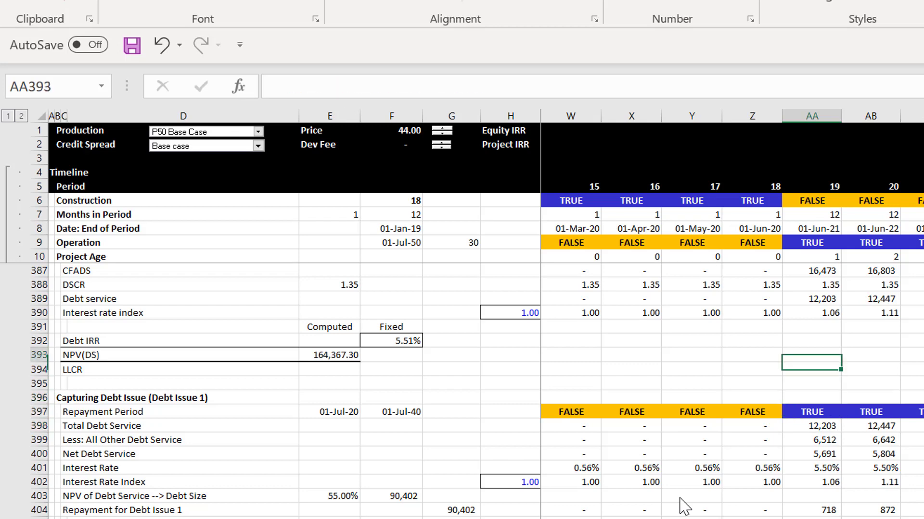
key(Up)
key(Up)
key(Up)
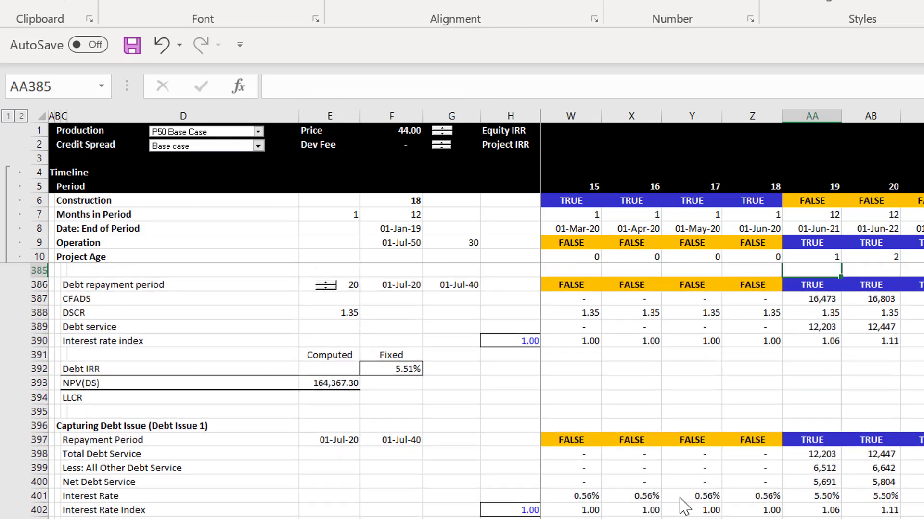
- Trace the Capturing Debt Issue's first operating year from Total Debt Service through All Other Debt Service to Net Debt Service, cells AA398 to AA400
key(Down)
key(Down)
key(Down)
key(Down)
key(Down)
key(Down)
key(Down)
key(Down)
key(Down)
key(Down)
key(Down)
key(Down)
key(Down)
key(Down)
key(Down)
key(Up)
key(Up)
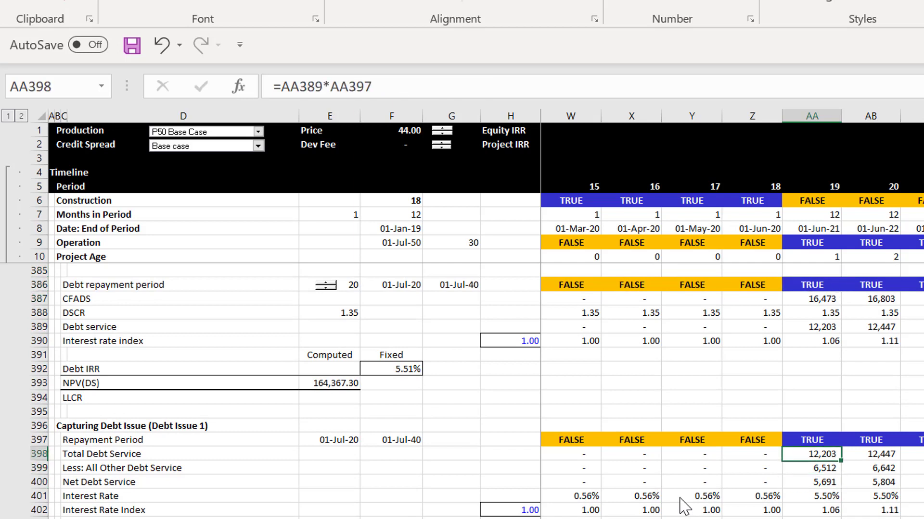
key(Down)
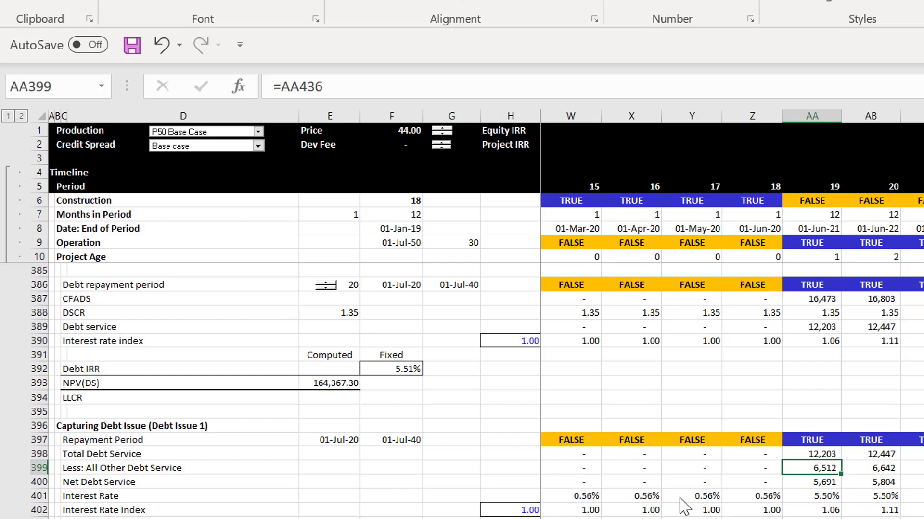
key(Down)
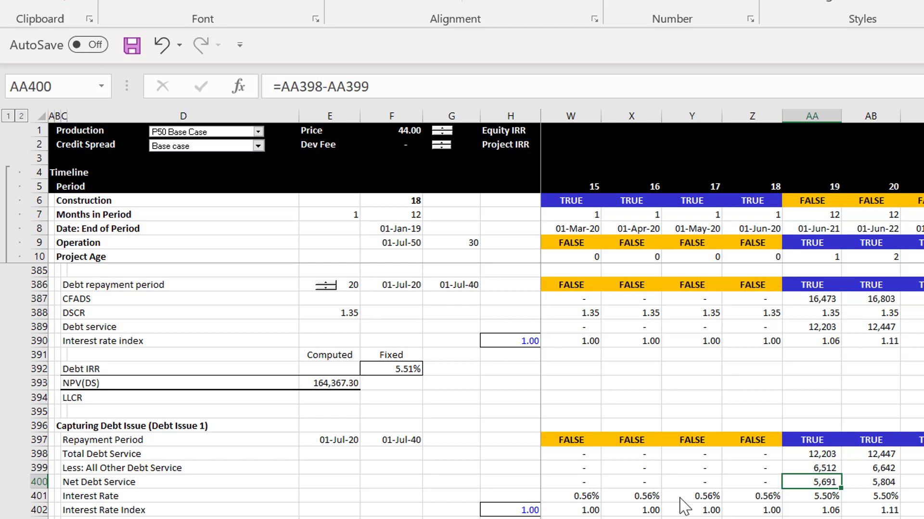
- Look through the rows down to Non-Capture Issue 2's Periodic Interest Rate in AA408, and return to Net Debt Service in AA400
key(Down)
key(Down)
key(Down)
key(Down)
key(Down)
key(Down)
key(Down)
key(Down)
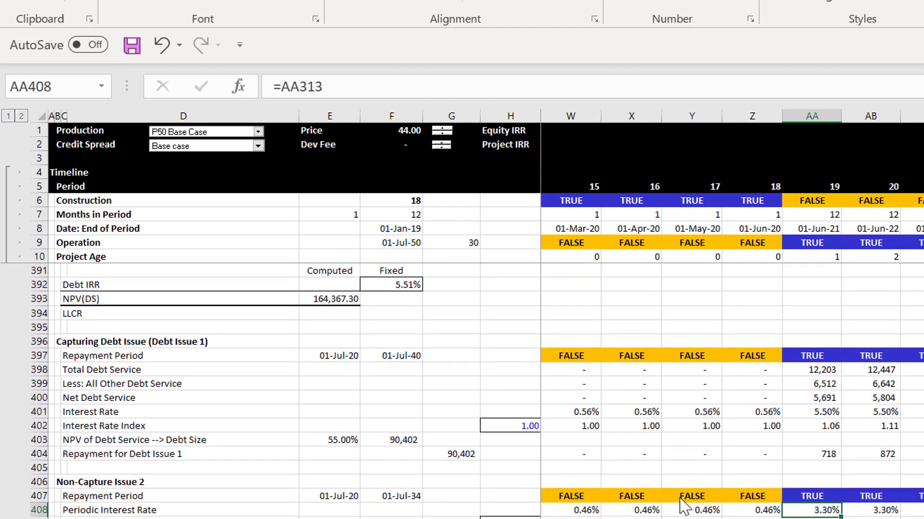
key(Up)
key(Up)
key(Up)
key(Up)
key(Up)
key(Up)
key(Up)
key(Up)
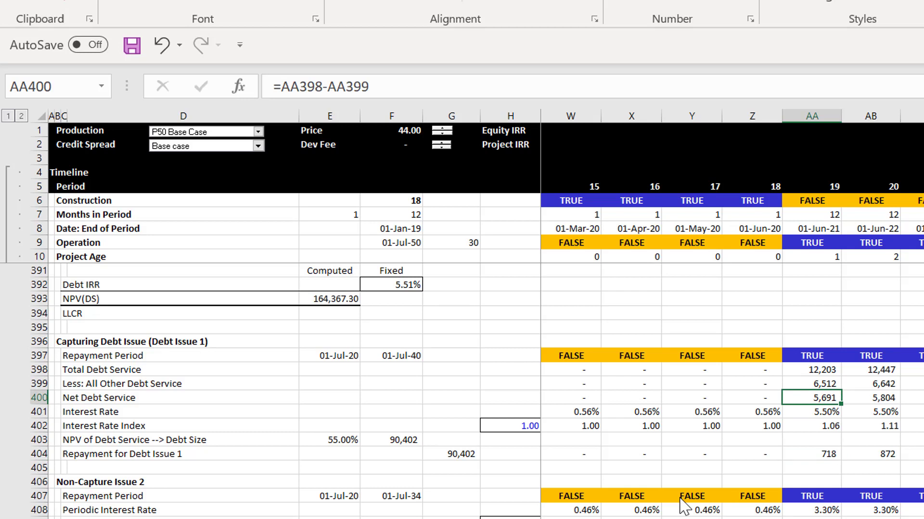
- Trace the Less: All Other Debt Service formula in AA399 to the Total Non-Capture Debt Service in row 436
key(Up)
key(Up)
key(Down)
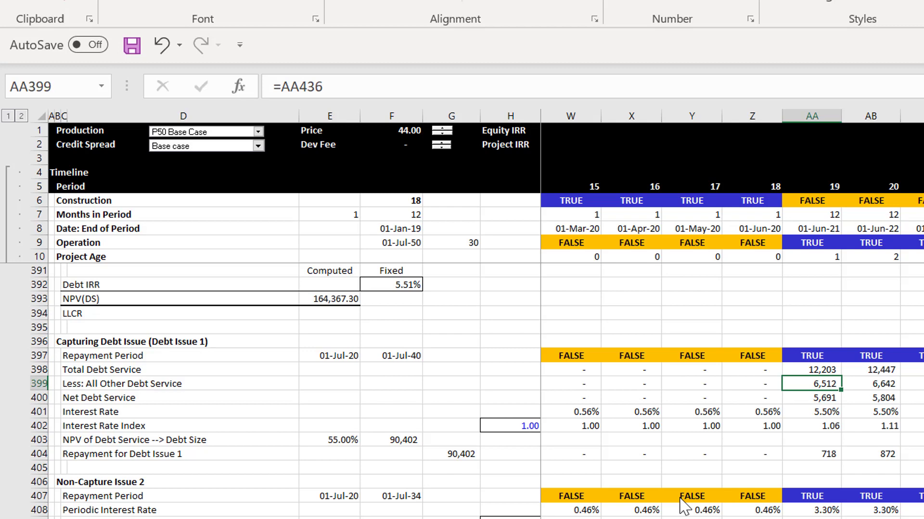
key(Page_Down)
key(Page_Down)
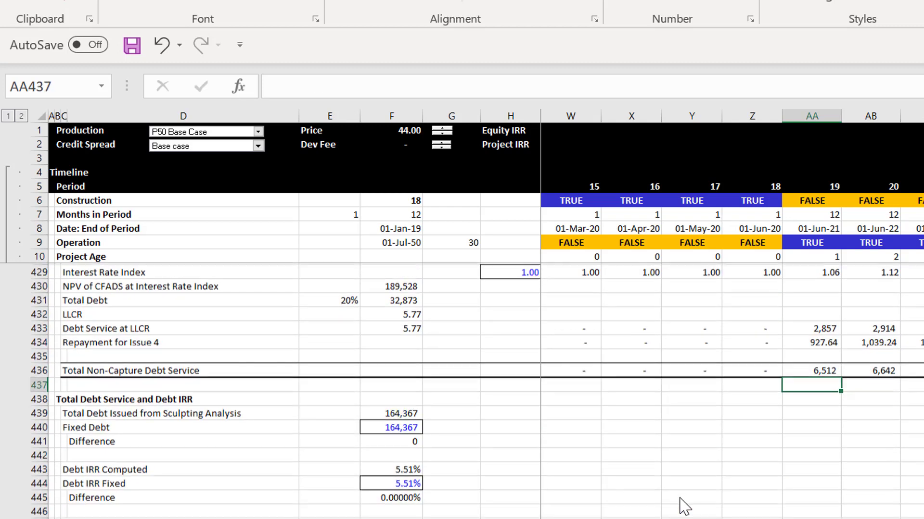
- Return to the Capturing Debt Issue section and examine the Interest Rate Index and Net Debt Service formulas in AA402 and AA400
key(Page_Up)
key(Page_Up)
key(Page_Up)
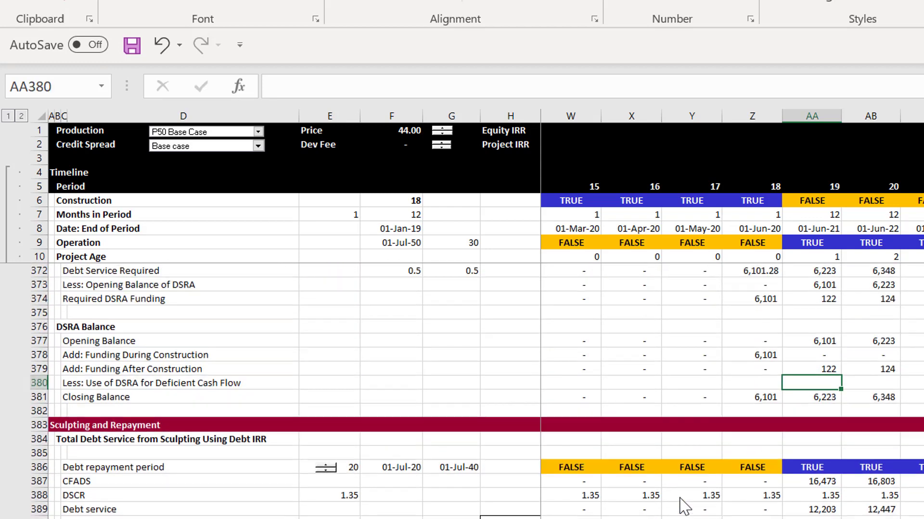
key(Page_Down)
key(Down)
key(Down)
key(Down)
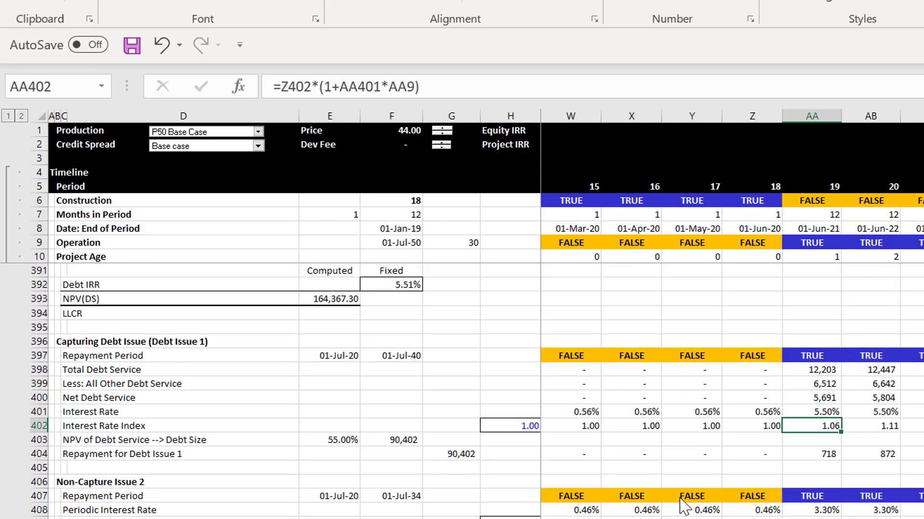
key(Up)
key(Up)
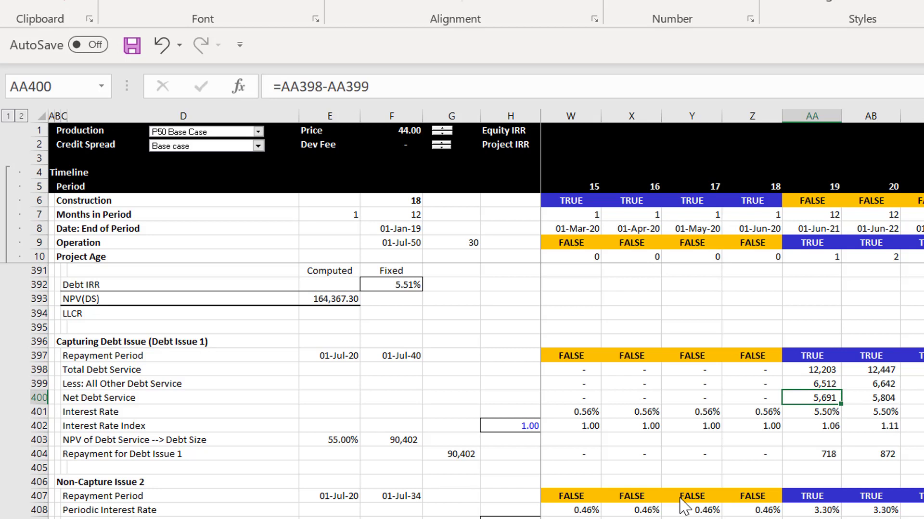
- Inspect the Repayment for Debt Issue 1 formula in AA404 and the repayment sum in G404
click(103, 398)
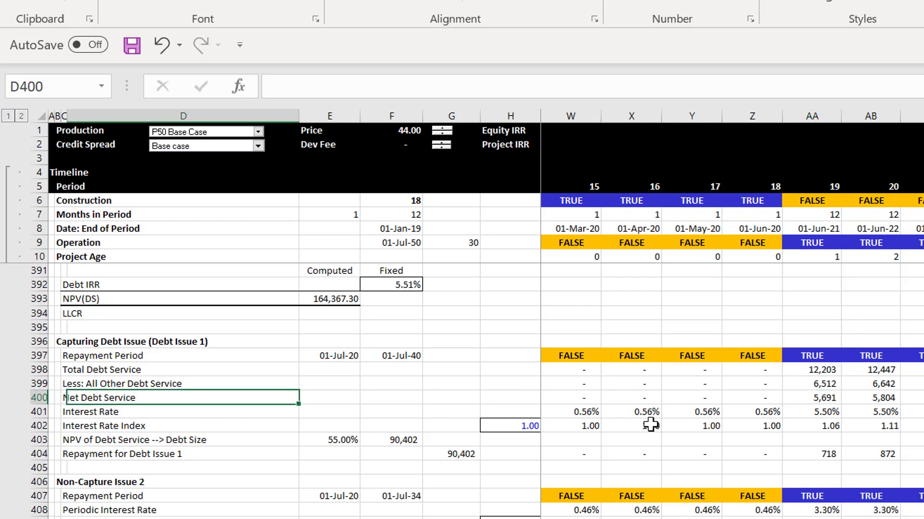
click(805, 454)
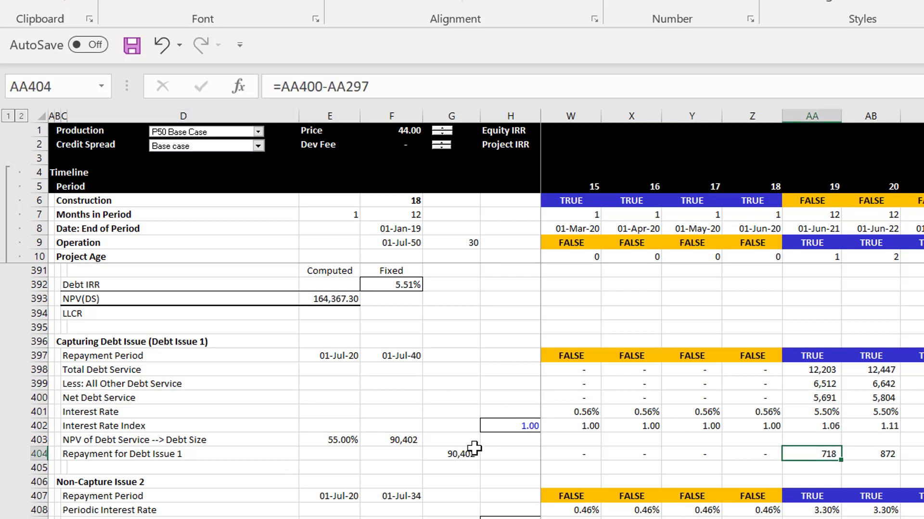
click(454, 454)
double_click(454, 453)
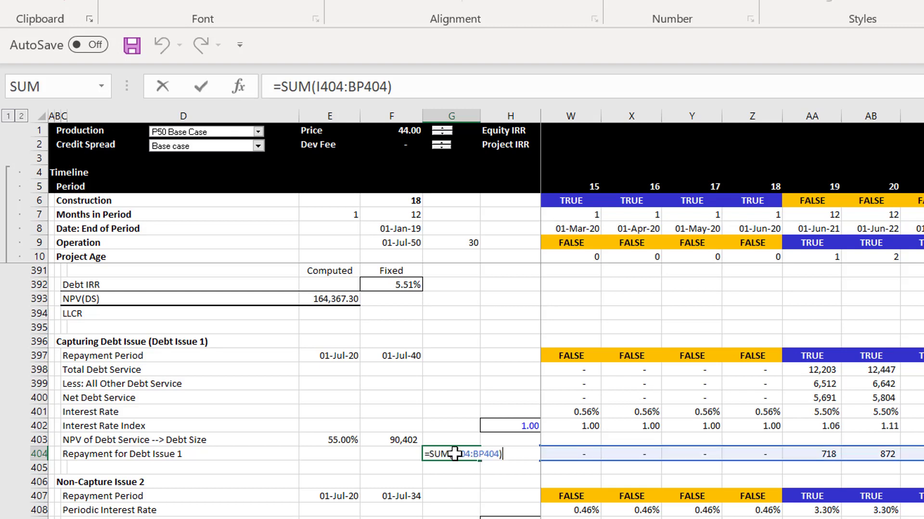
key(Escape)
- Show the ranges used by the NPV of Debt Service formula for the capturing issue's debt size in F403
key(Up)
key(Left)
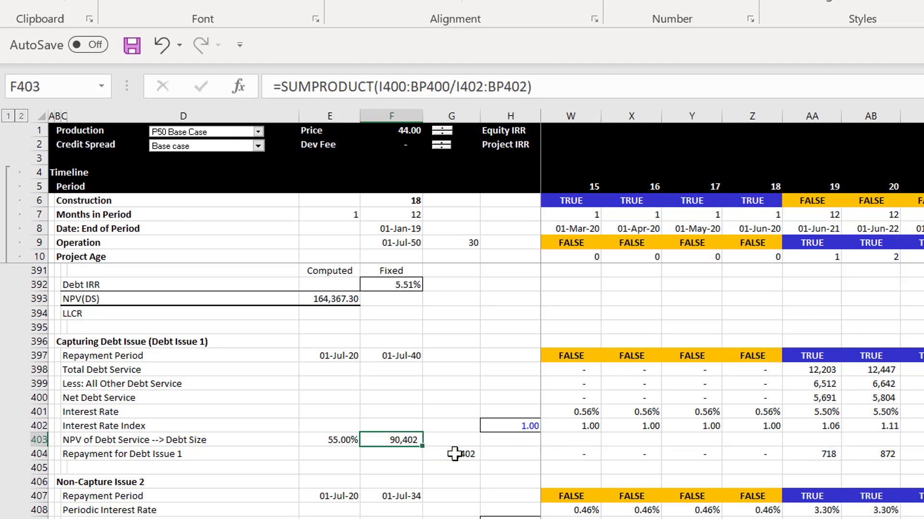
key(F2)
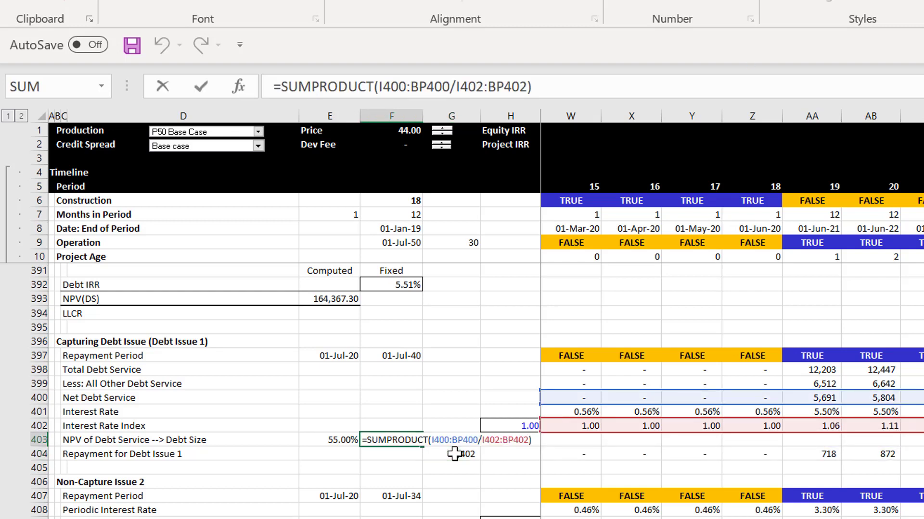
key(Return)
key(Up)
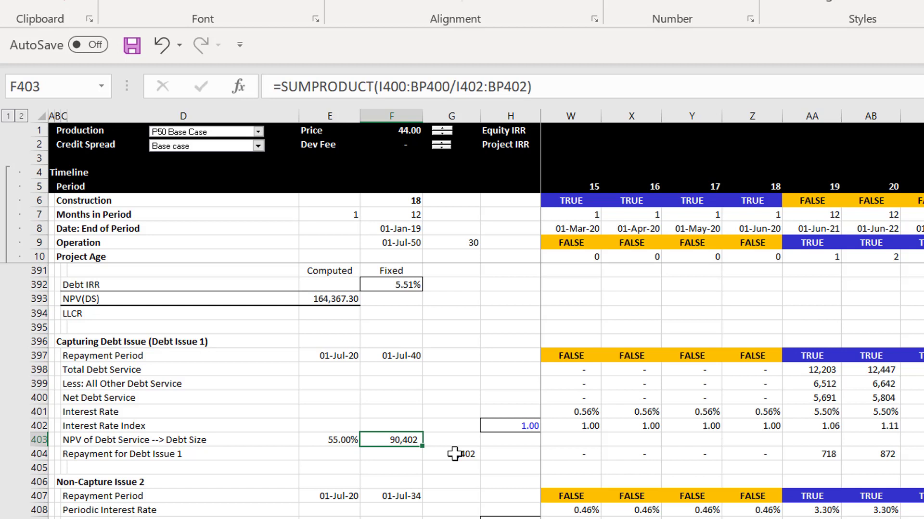
- Inspect the NPV(DS) formula of the total sculpted debt service in cell E393
key(Up)
key(Up)
key(Up)
key(Up)
key(Up)
key(Up)
key(Up)
key(Up)
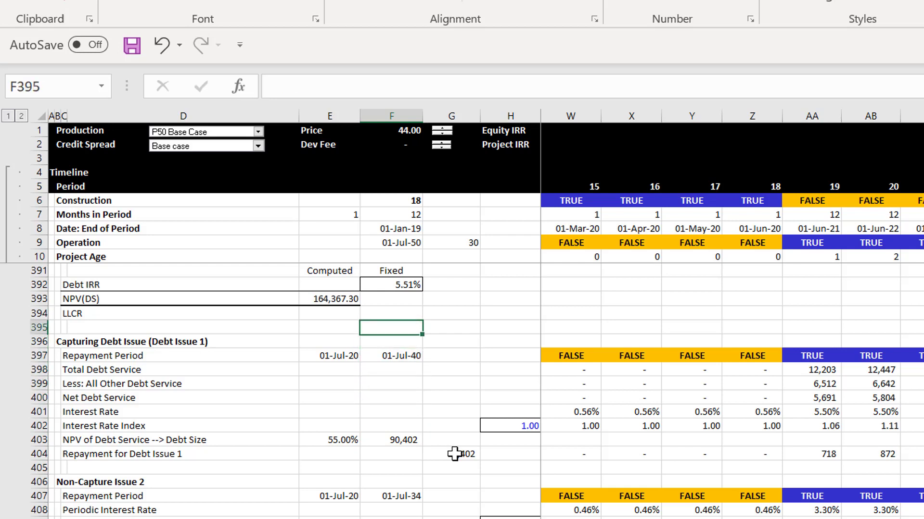
key(Up)
key(Left)
key(Up)
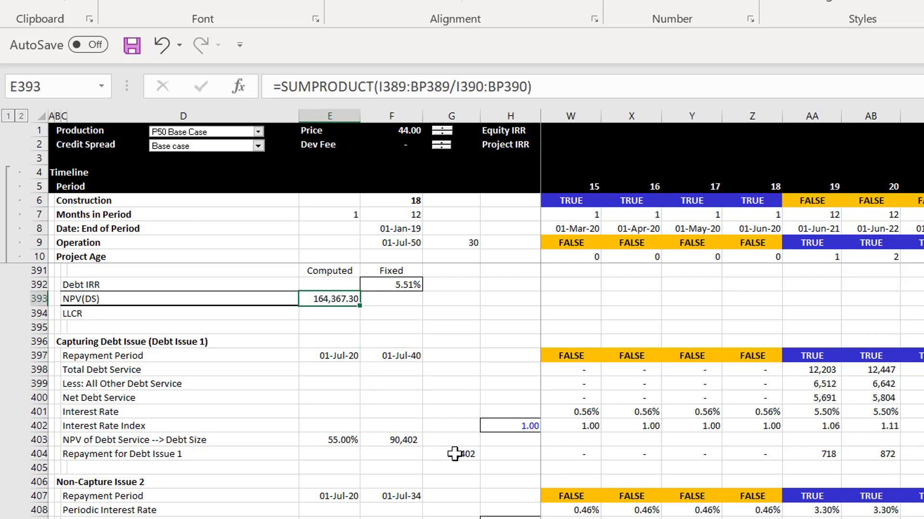
- Return to the Capturing Debt Issue's debt size formula in F403 to compare it with the total NPV formula
key(Down)
key(Down)
key(Down)
key(Down)
key(Down)
key(Down)
key(Down)
key(Down)
key(Down)
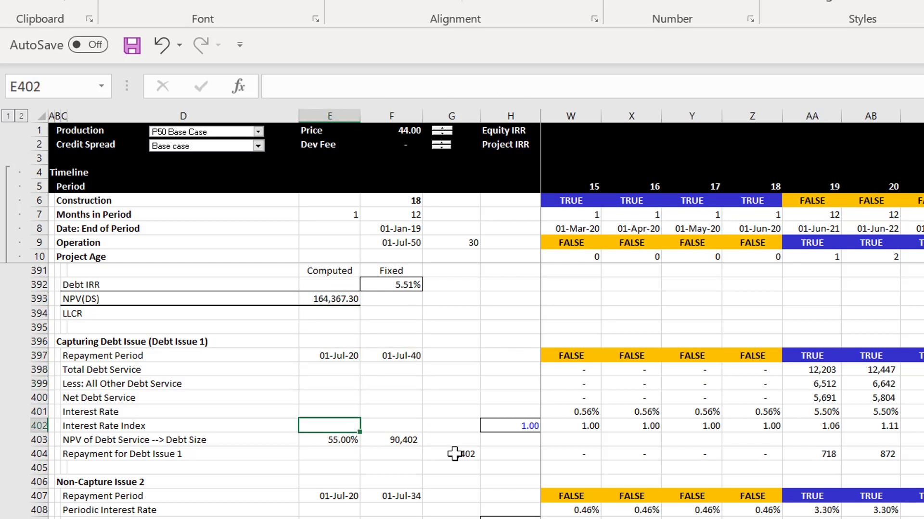
key(Down)
key(Down)
key(Right)
key(Up)
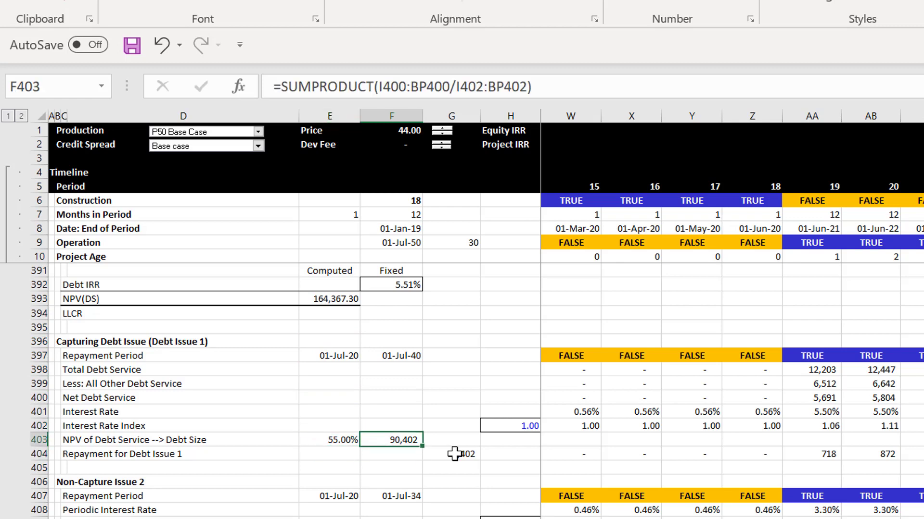
- Inspect the Total Debt formula of Non-Capture Issue 3 in cell F421
key(Down)
key(Down)
key(Down)
key(Down)
key(Down)
key(Down)
key(Down)
key(Down)
key(Down)
key(Down)
key(Down)
key(Down)
key(Down)
key(Down)
key(Down)
key(Down)
key(Down)
key(Down)
key(Down)
key(Up)
key(Up)
key(Down)
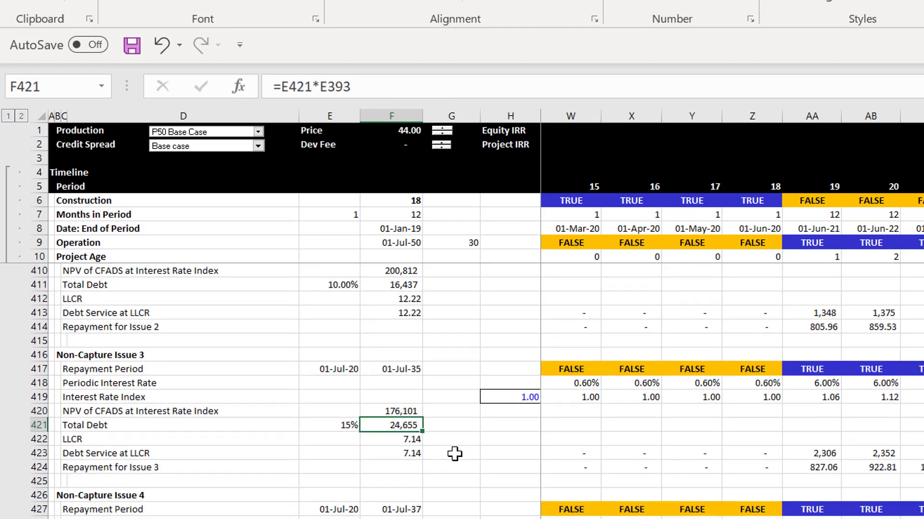
- Inspect the formula for Total Debt Issued from Sculpting Analysis in cell F439
key(Down)
key(Down)
key(Down)
key(Down)
key(Down)
key(Down)
key(Down)
key(Down)
key(Down)
key(Down)
key(Down)
key(Down)
key(Down)
key(Down)
key(Down)
key(Down)
key(Down)
key(Down)
key(Down)
key(Up)
key(Up)
key(Up)
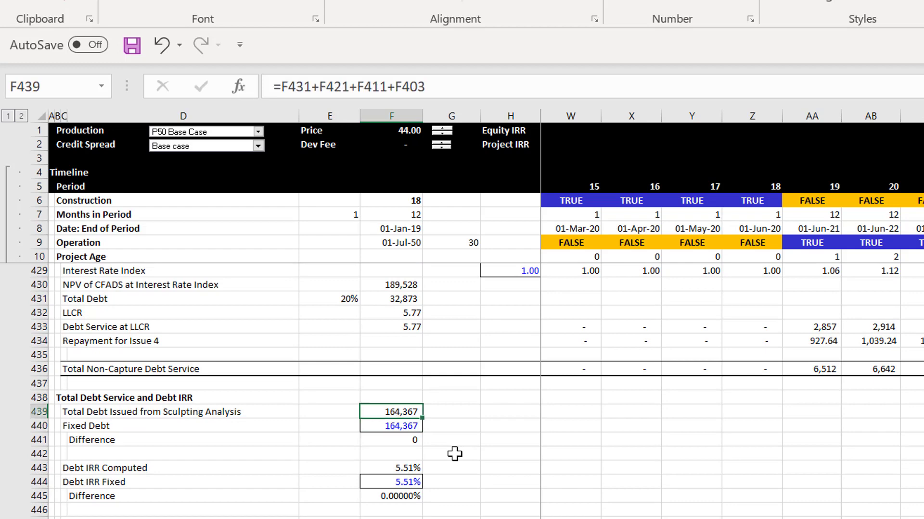
- Review the Fixed Debt input in F440 and the Debt IRR rows beneath it
key(Down)
key(Down)
key(Down)
key(Down)
key(Down)
key(Down)
key(Down)
key(Down)
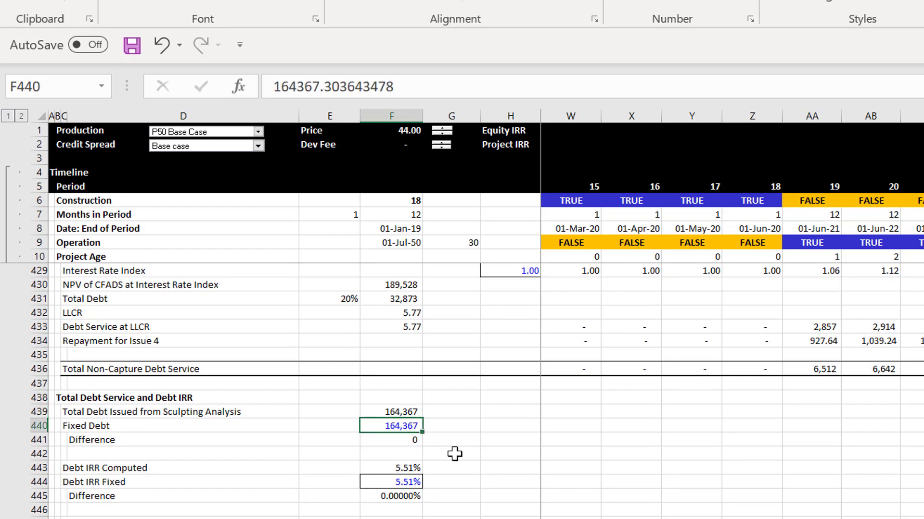
key(Down)
key(Down)
key(Down)
key(Down)
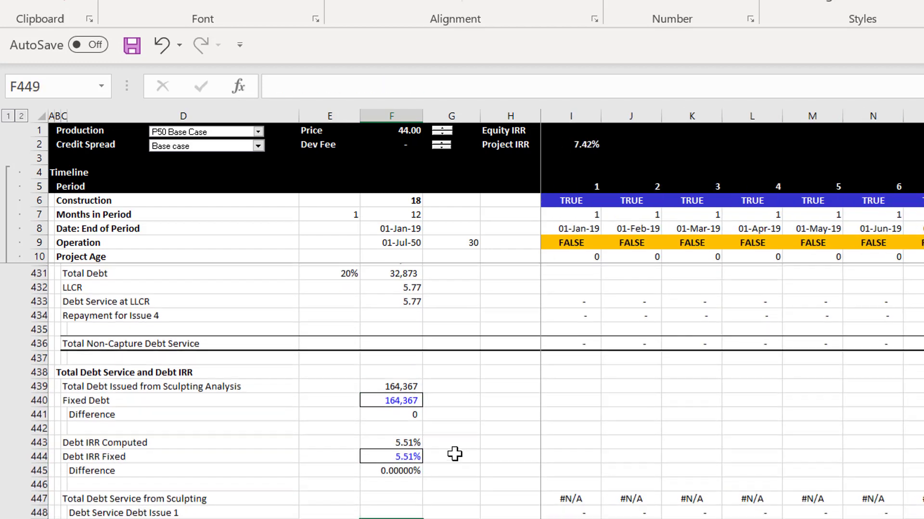
key(Up)
key(Up)
key(Up)
key(Up)
key(Up)
key(Up)
key(Up)
key(Up)
key(Up)
key(Up)
key(Up)
key(Up)
key(Up)
key(Up)
key(Up)
key(Up)
key(Up)
key(Up)
key(Up)
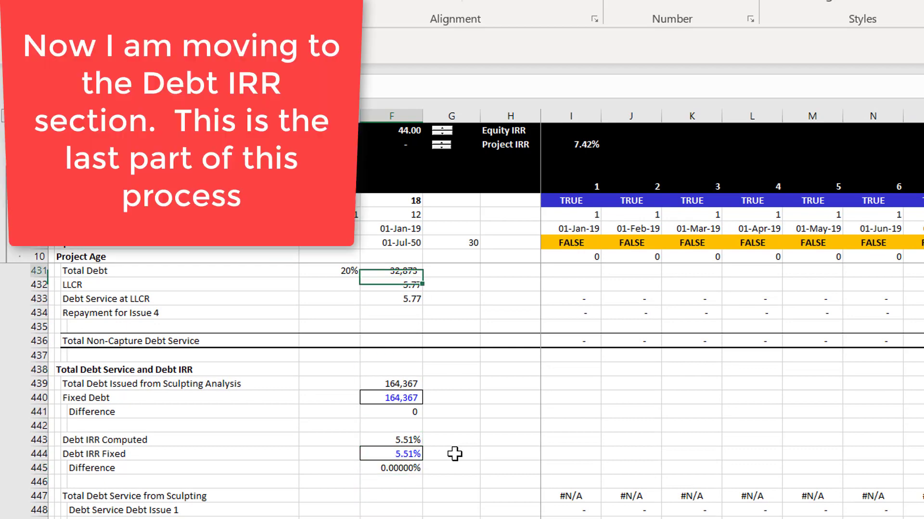
key(Down)
key(Right)
key(Down)
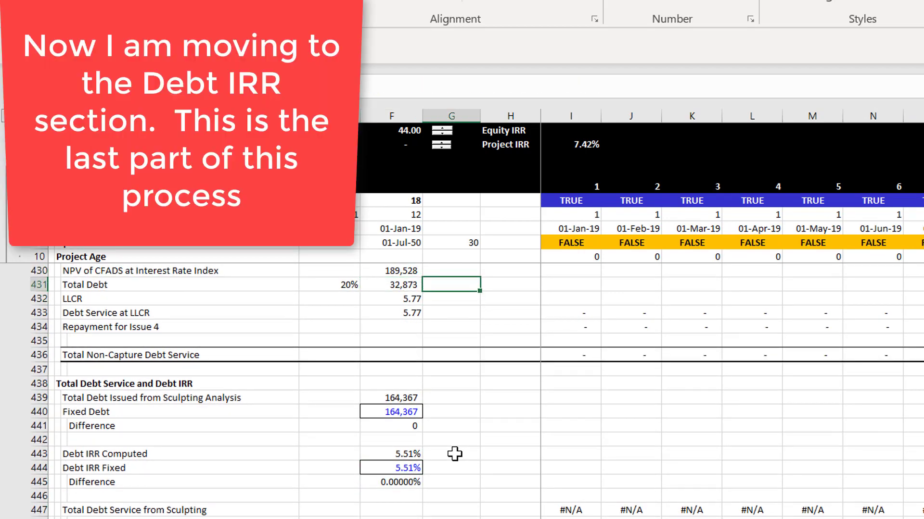
key(Up)
key(Up)
key(Up)
key(Up)
key(Up)
- Examine the Total Debt Service from Sculpting block in rows 447 to 457, down to the Debt IRR row
key(Down)
key(Down)
key(Down)
key(Down)
key(Down)
key(Down)
key(Down)
key(Down)
key(Down)
key(Down)
key(Down)
key(Down)
key(Down)
key(Down)
key(Down)
key(Down)
key(Down)
key(Down)
key(Down)
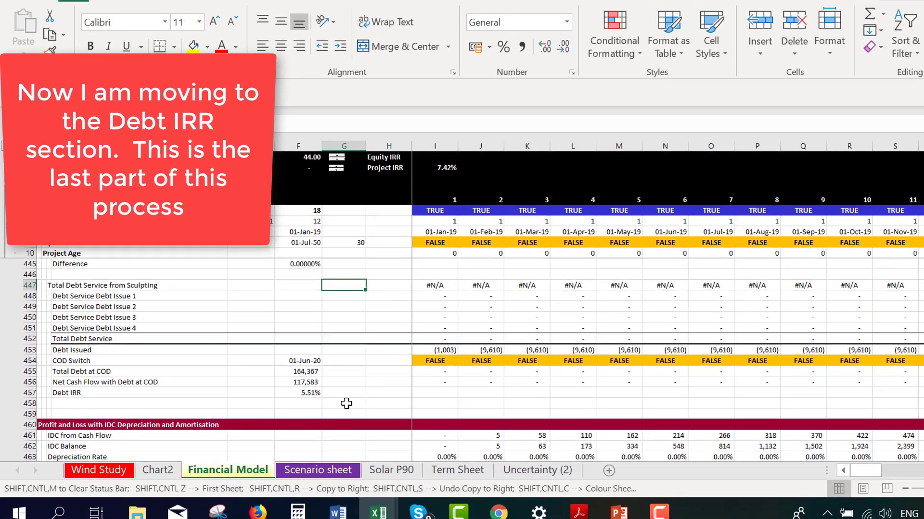
key(Down)
key(Down)
key(Down)
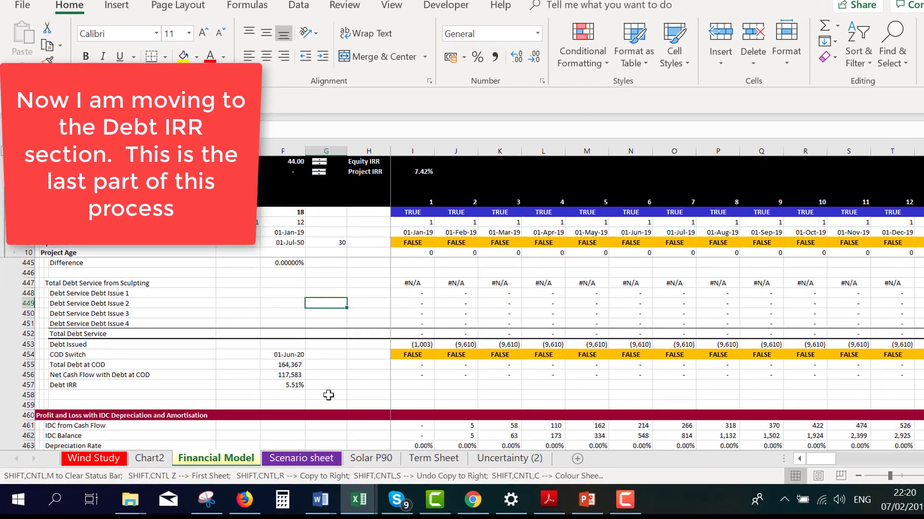
- Examine the sculpted debt service of Debt Issue 2 in the first operating period, cell AA449
key(Right)
key(Right)
key(Right)
key(Right)
key(Right)
key(Right)
key(Right)
key(Right)
key(Right)
key(Right)
key(Right)
key(Right)
key(Right)
key(Right)
key(Right)
key(Right)
key(Right)
key(Right)
key(Right)
key(Right)
key(Right)
key(Right)
key(Right)
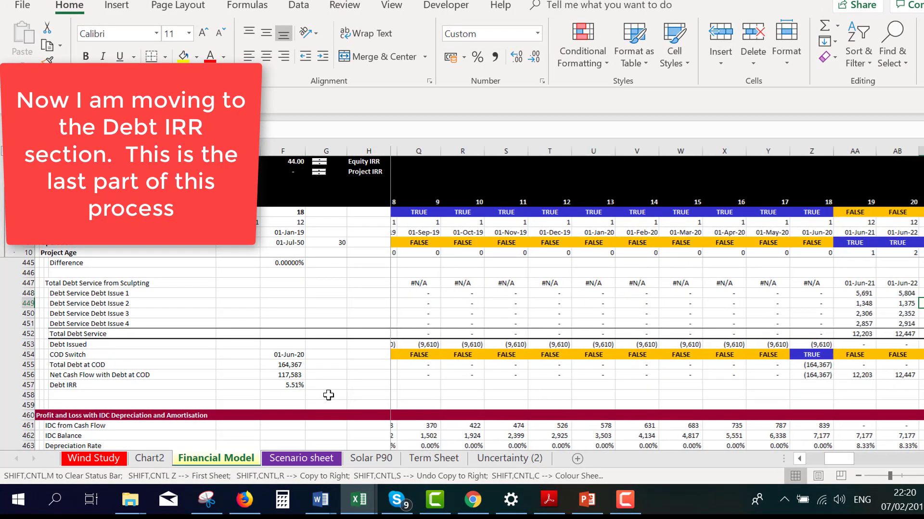
key(Left)
key(Left)
key(Left)
key(Left)
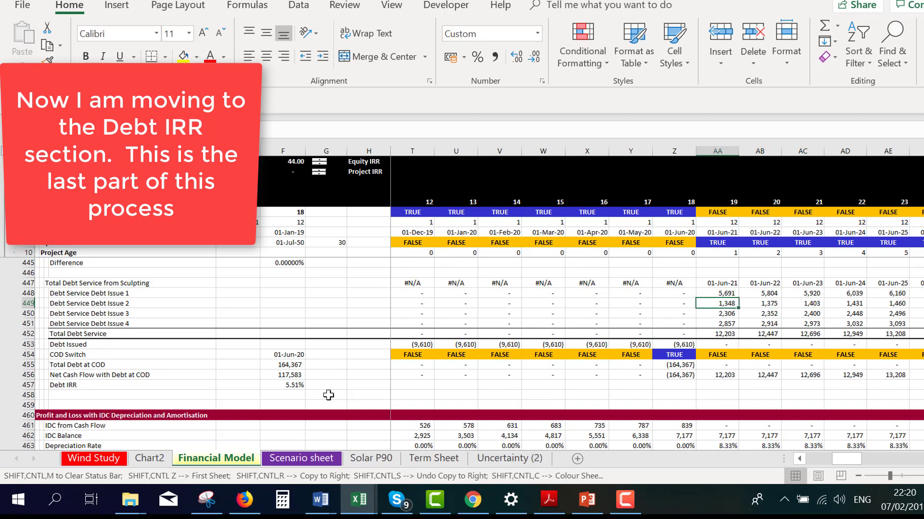
- Inspect the Total Debt Service formula for the first operating period in cell AA452
key(Down)
key(Down)
key(Down)
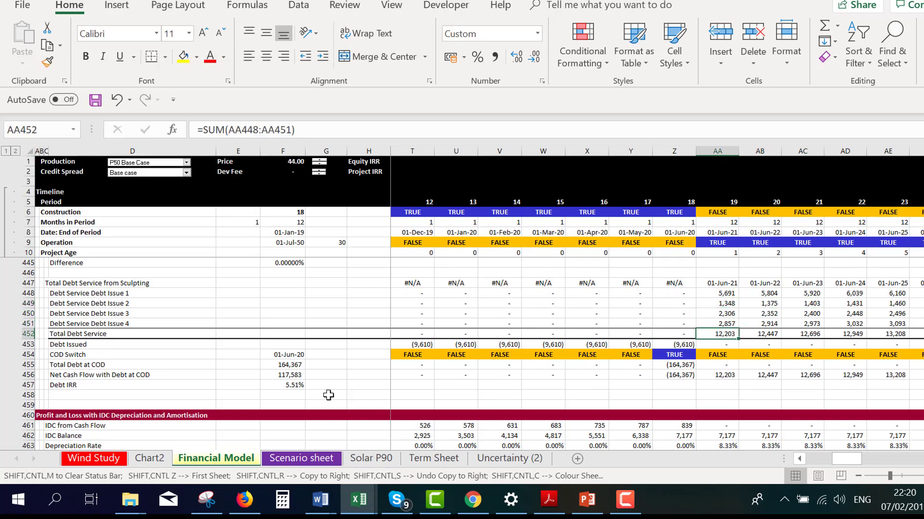
- Inspect the COD Switch, Total Debt at COD and Net Cash Flow with Debt at COD cells for June 2020 in column Z
key(Down)
key(Down)
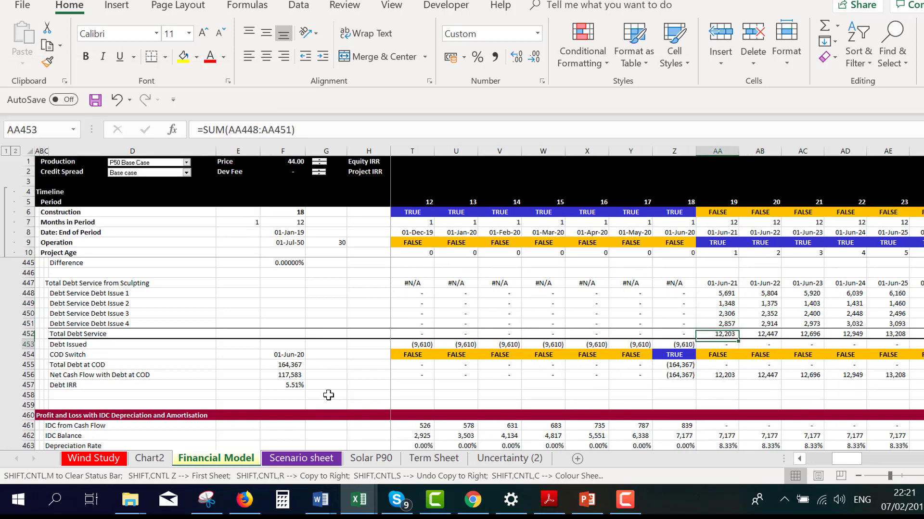
key(Left)
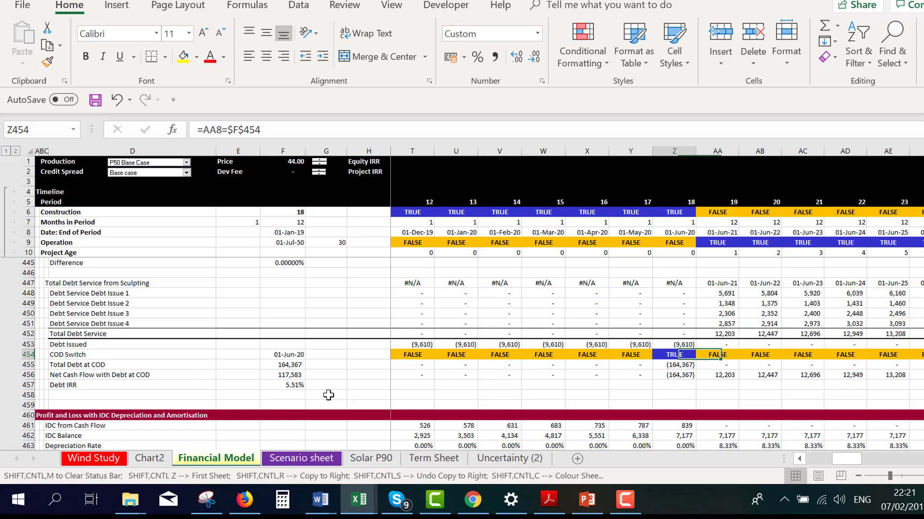
key(Down)
key(Down)
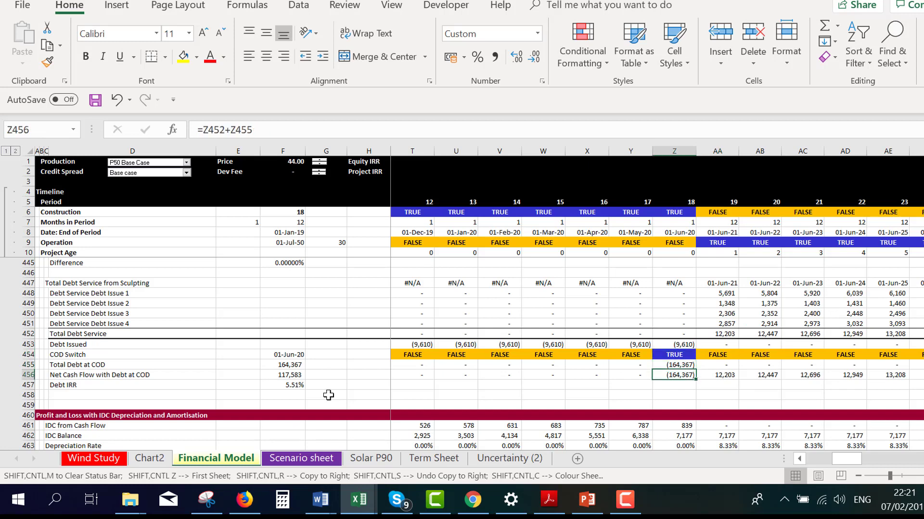
key(Up)
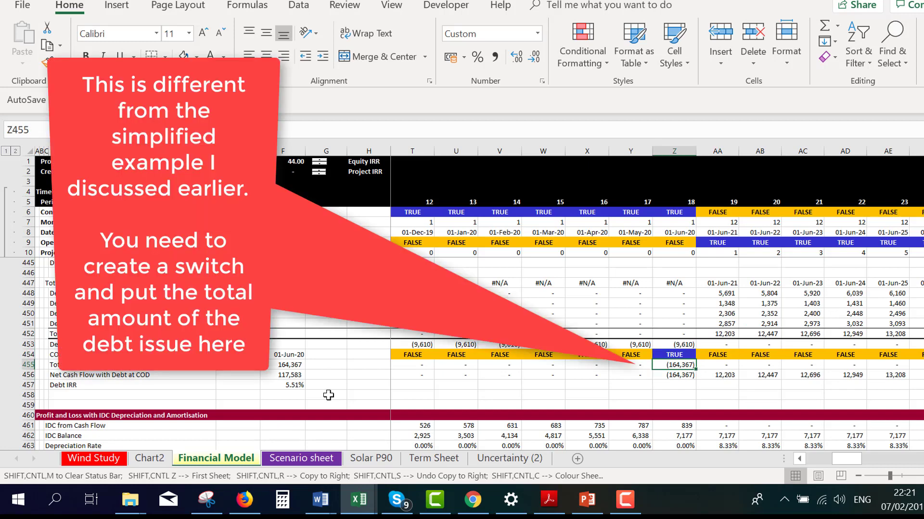
- Compare the debt and net cash flow at COD in column Z with the first operating period in column AA
key(Right)
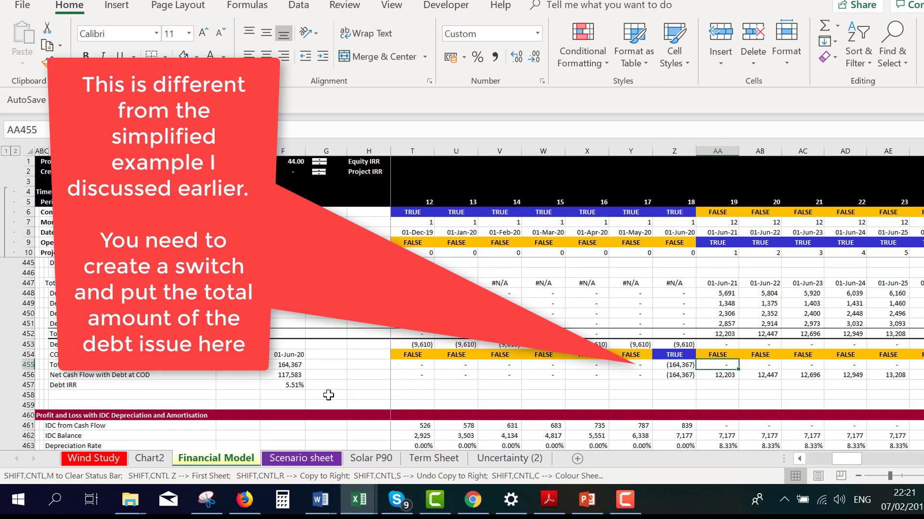
key(Left)
key(Right)
key(Left)
key(Right)
key(Left)
key(Down)
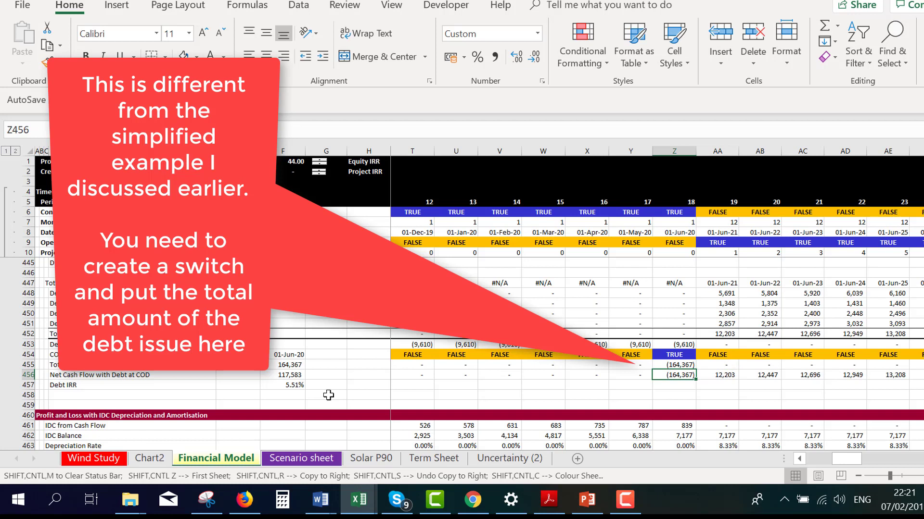
key(Right)
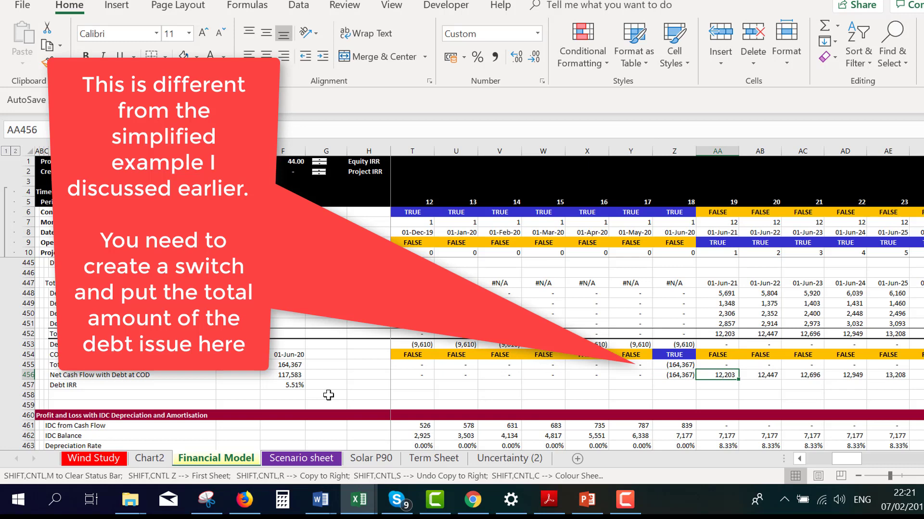
key(Left)
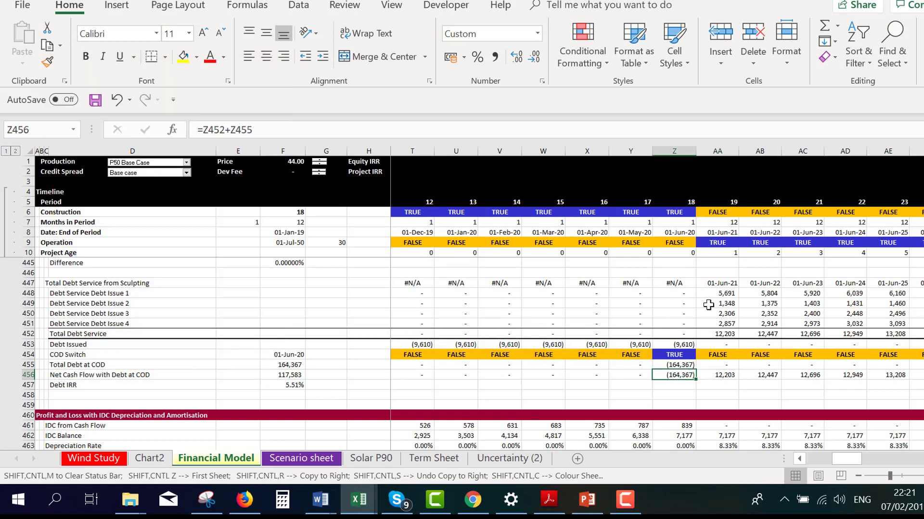
- Review the four debt service issues in AA448:AA451 and show the range used by the total formula in AA452
click(718, 290)
key(Down)
key(Down)
key(Down)
key(Down)
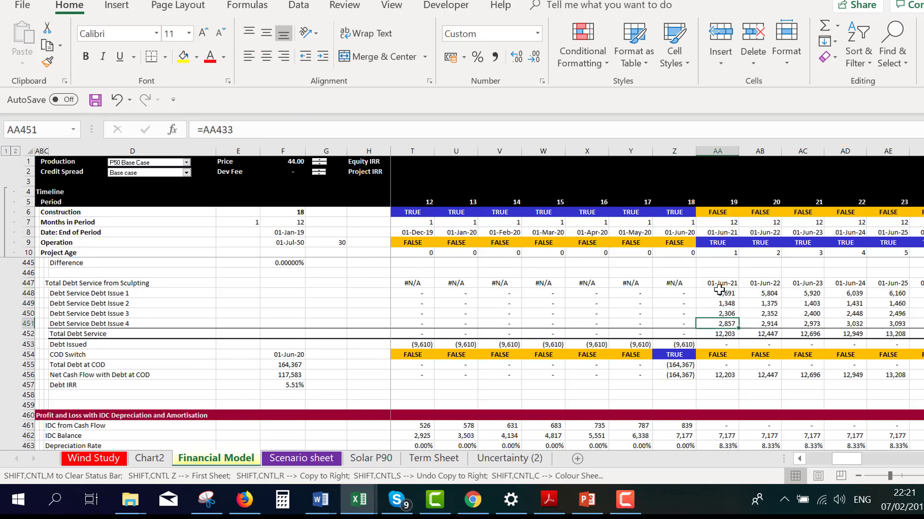
key(F2)
key(Escape)
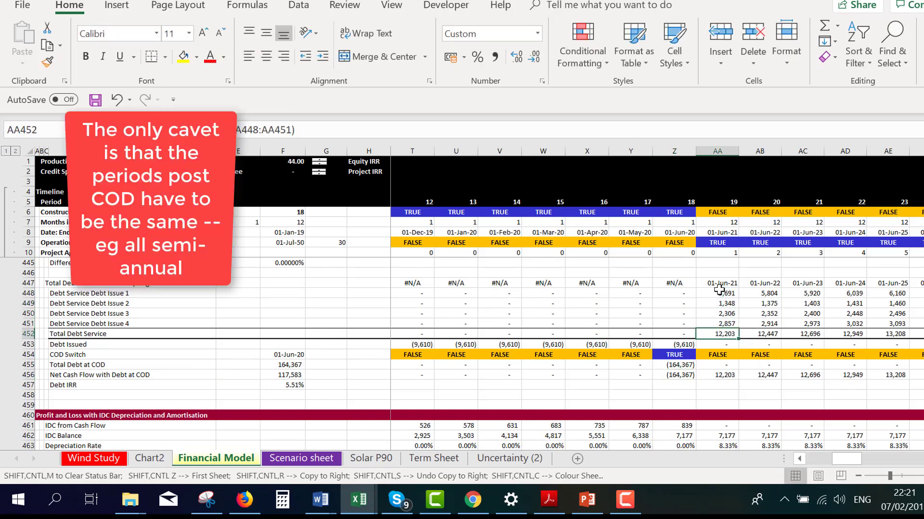
- Show the cells referenced by the Net Cash Flow with Debt at COD formula in Z456
key(Down)
key(Down)
key(Down)
key(Down)
key(Down)
key(Up)
key(Left)
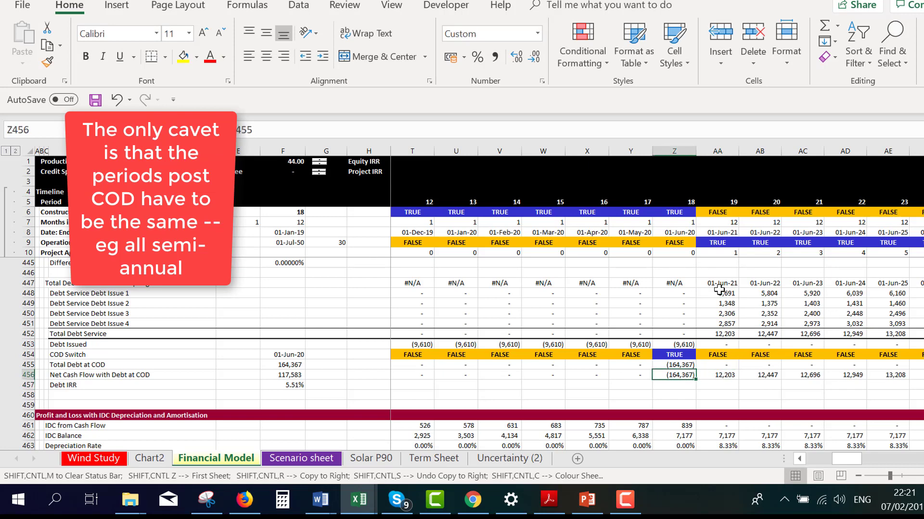
key(F2)
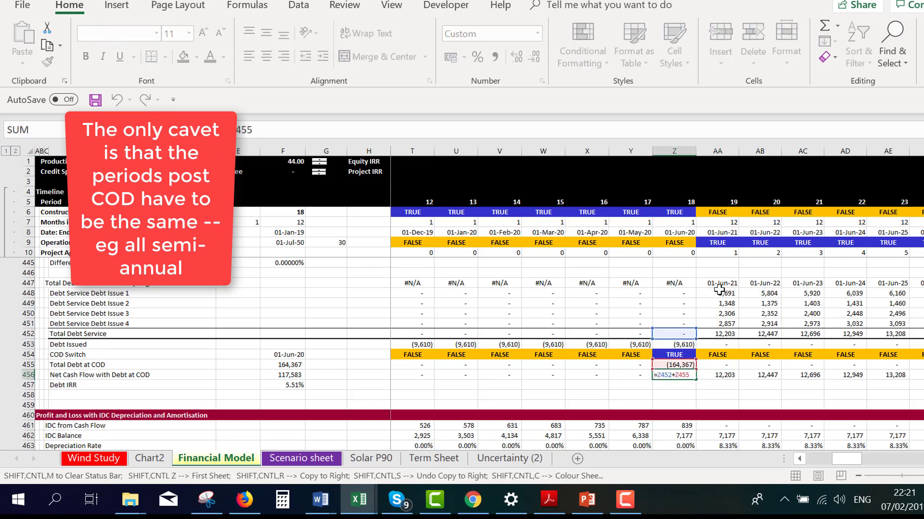
key(Escape)
- Show the cells referenced by the Total Debt at COD formula in Z455
key(Up)
key(F2)
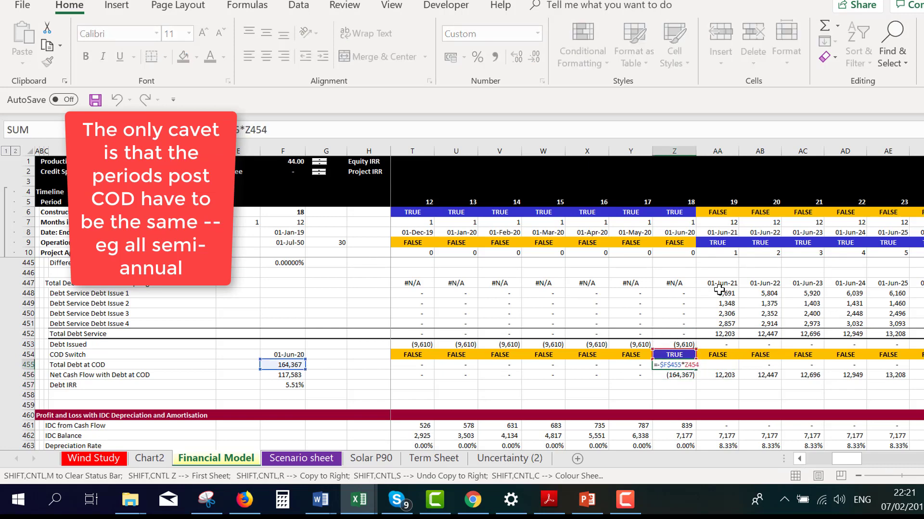
key(Escape)
- Show the cells referenced by the COD Switch formula in Z454, and return to the net cash flow cell Z456
key(Up)
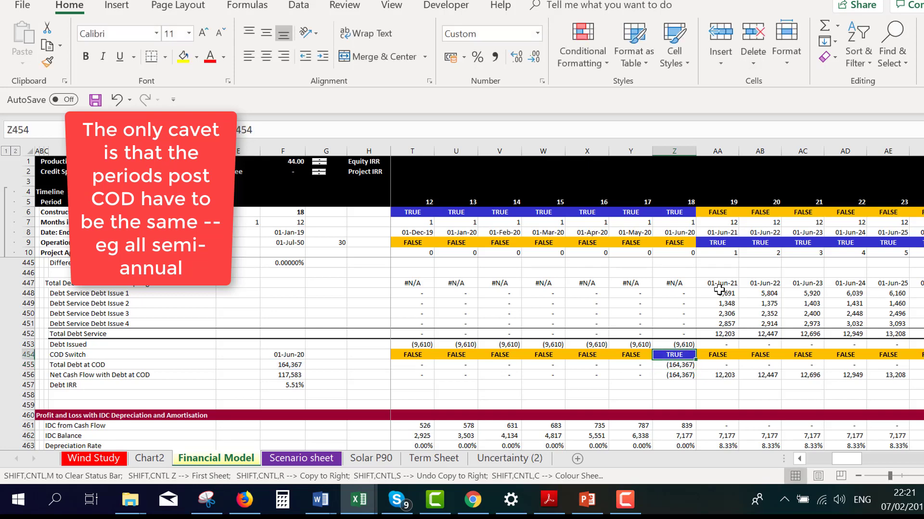
key(F2)
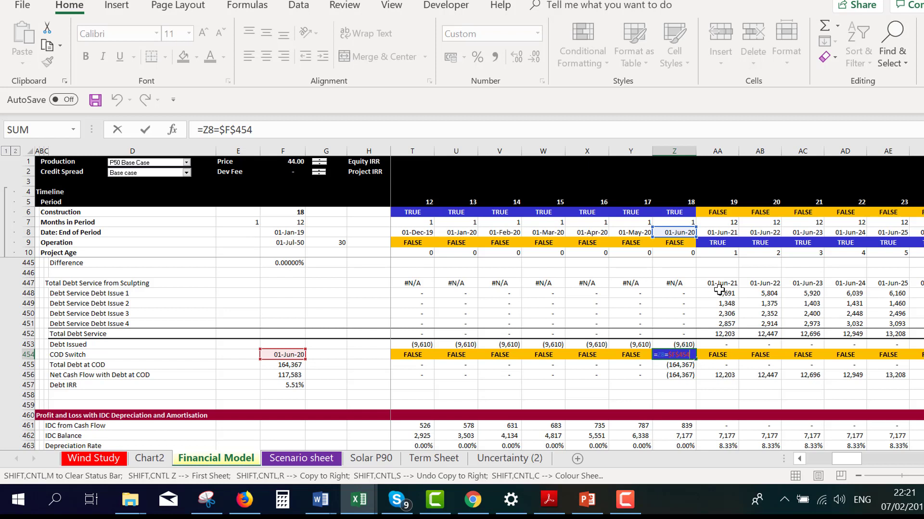
key(Escape)
key(Down)
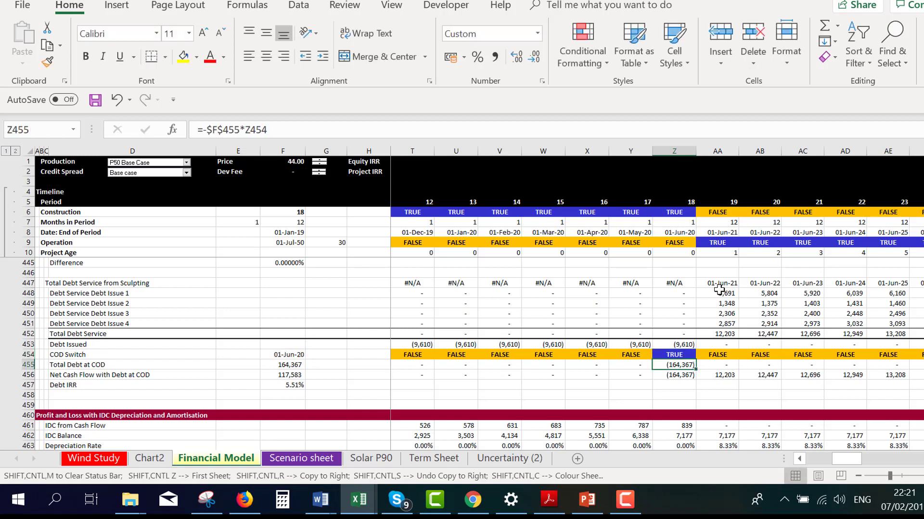
key(Down)
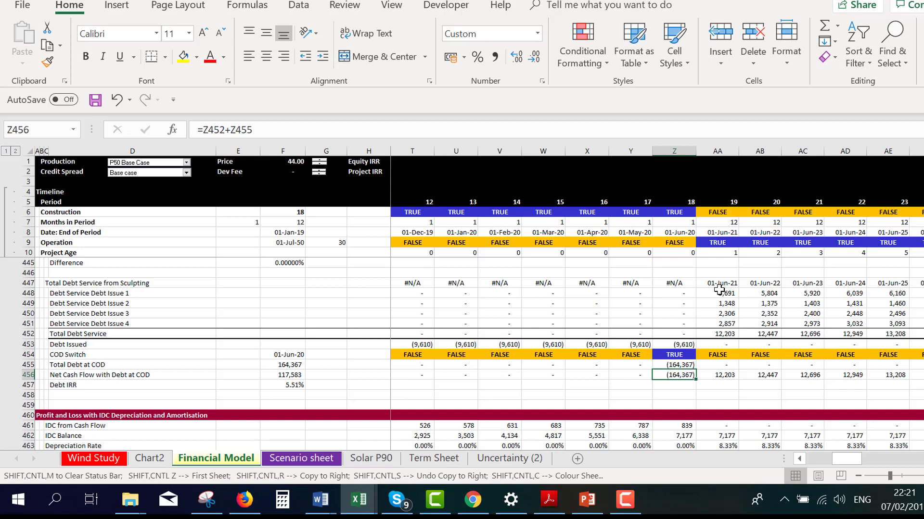
- Return from Net Cash Flow with Debt at COD to the Debt Sizing inputs above Debt Issue 1
key(Left)
key(Left)
key(Left)
key(Left)
key(Left)
key(Left)
key(Left)
key(Left)
key(Left)
key(Left)
key(Left)
key(Left)
key(Left)
key(Left)
key(Left)
key(Left)
key(Left)
key(Left)
key(Left)
key(Left)
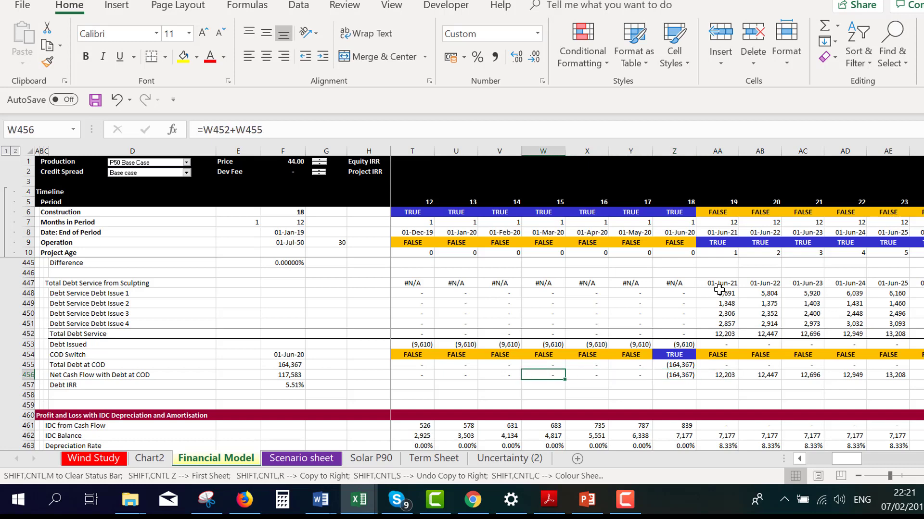
key(Left)
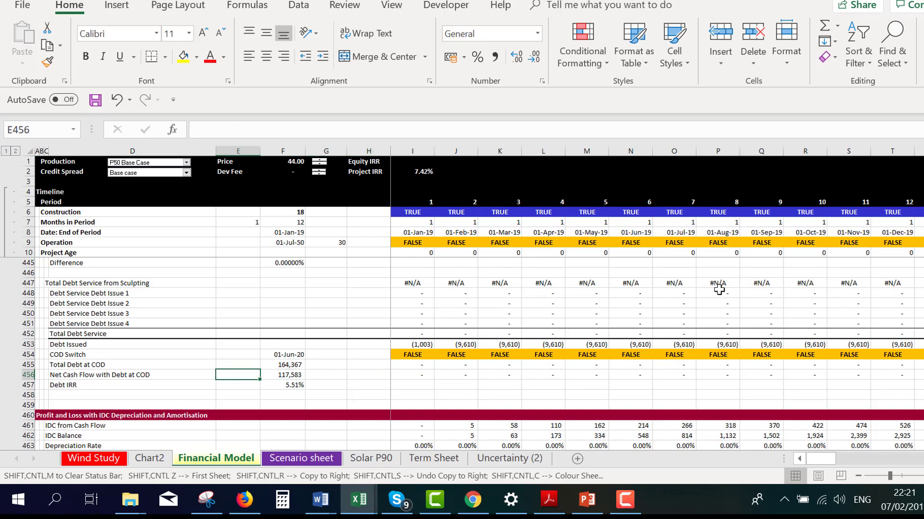
key(Page_Up)
key(Page_Up)
key(Page_Up)
key(Page_Up)
key(Page_Up)
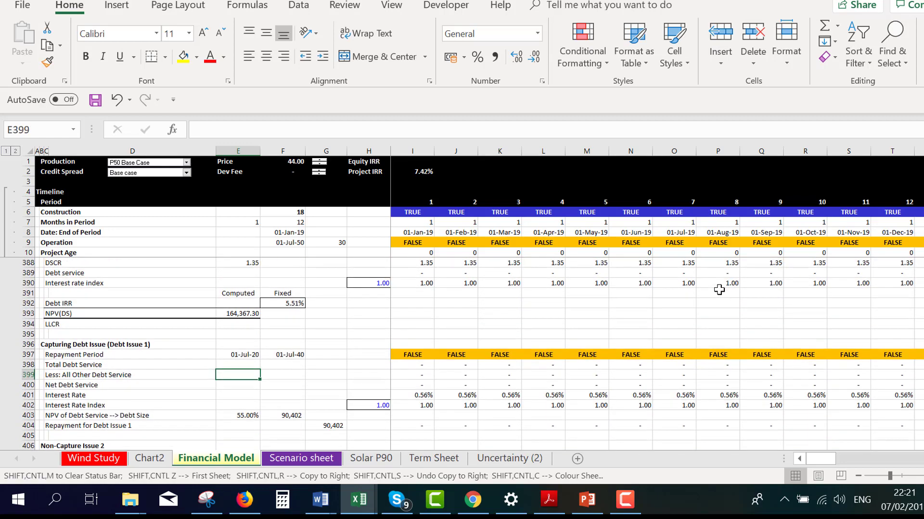
key(Page_Up)
key(Page_Up)
key(Page_Up)
key(Page_Up)
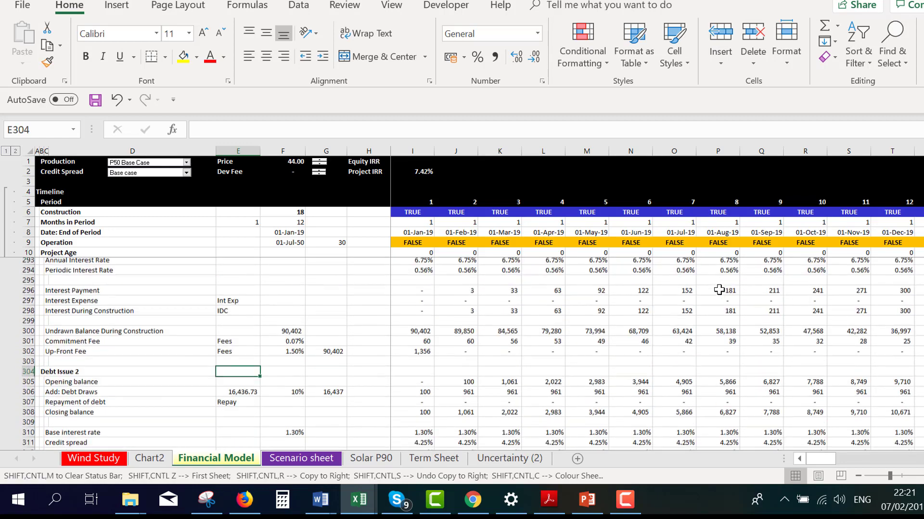
key(Page_Up)
key(Page_Up)
key(Page_Up)
key(Page_Up)
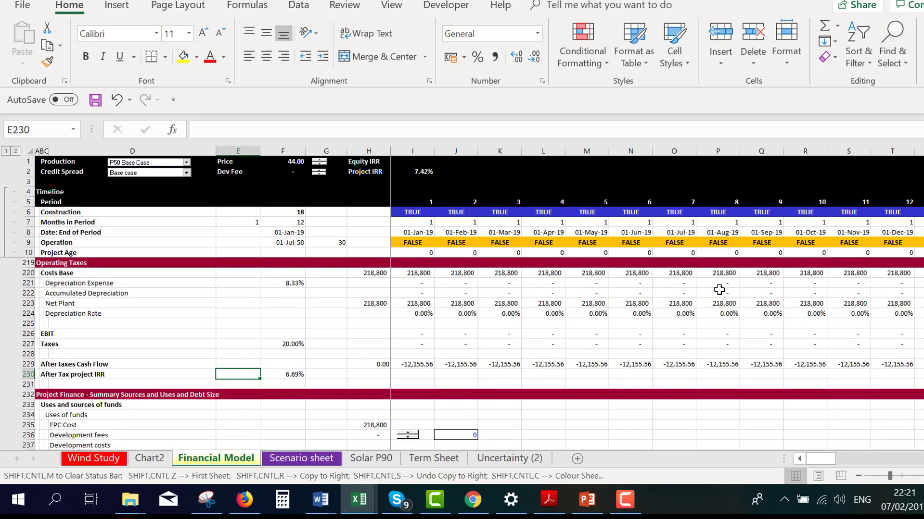
key(Page_Up)
key(Page_Up)
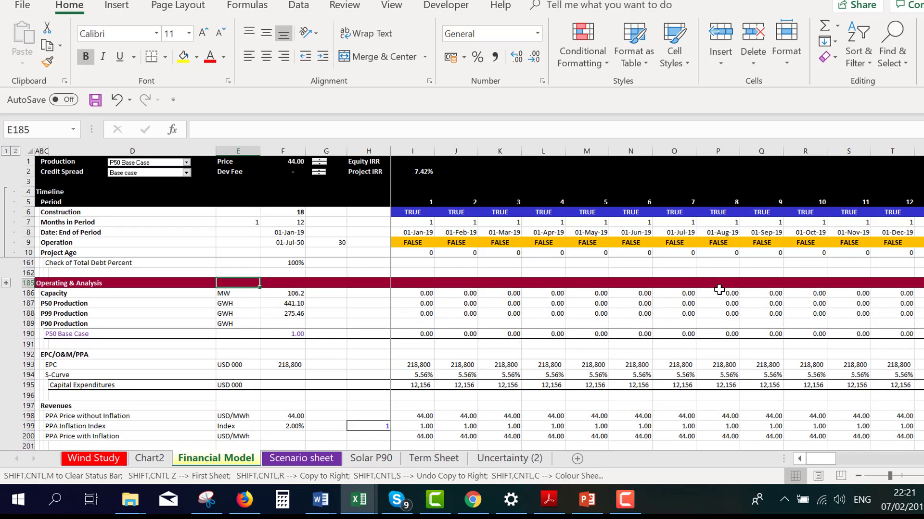
key(Page_Up)
key(Page_Up)
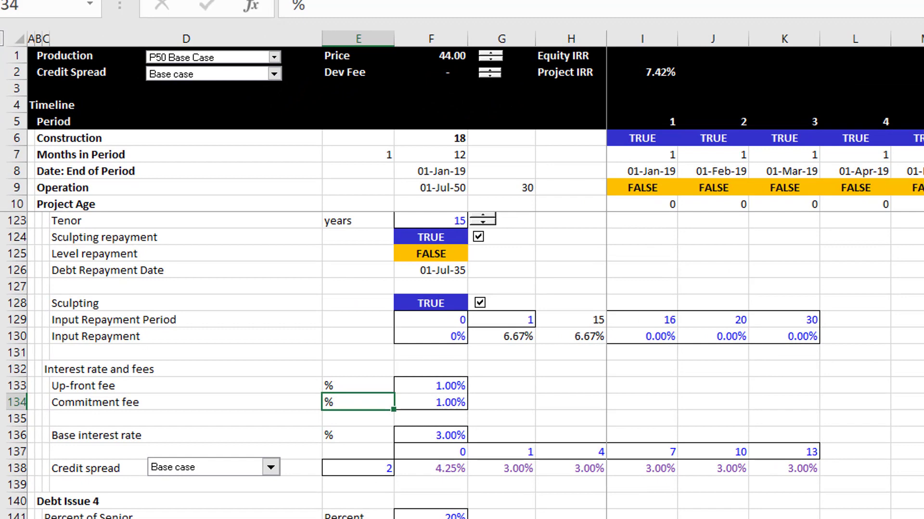
key(Page_Up)
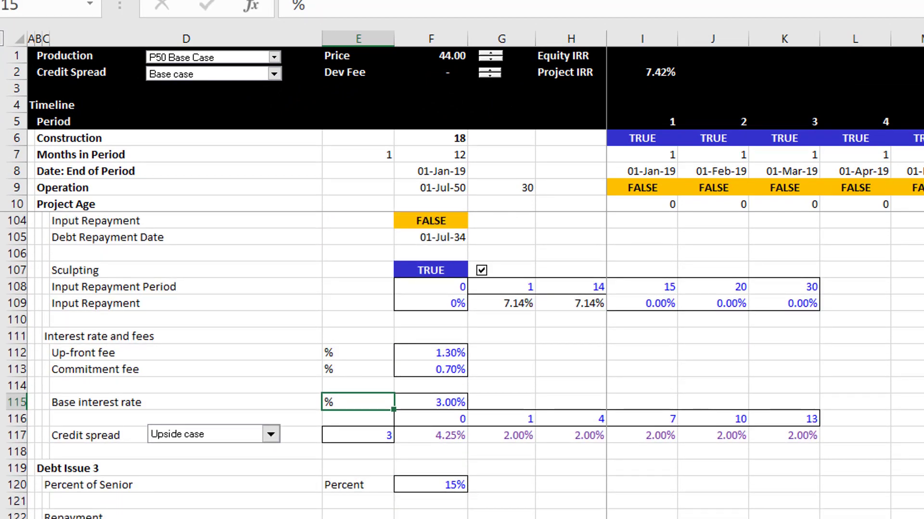
key(Page_Up)
key(Page_Up)
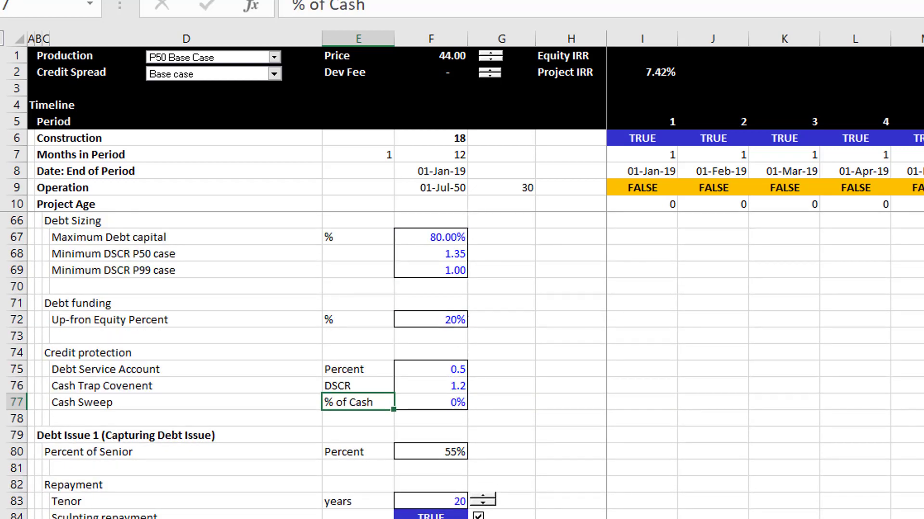
- Set the Minimum DSCR P50 case in F68 to 1.5
key(Up)
key(Up)
key(Up)
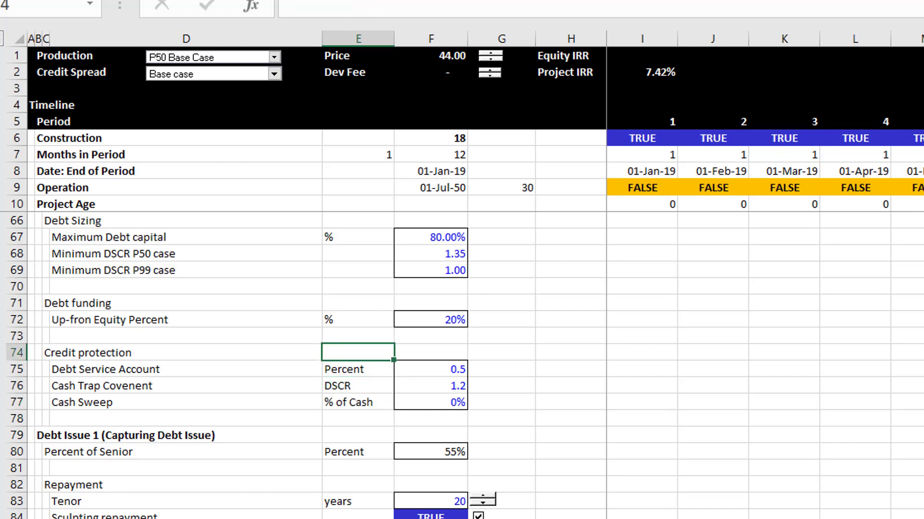
key(Down)
key(Right)
key(Down)
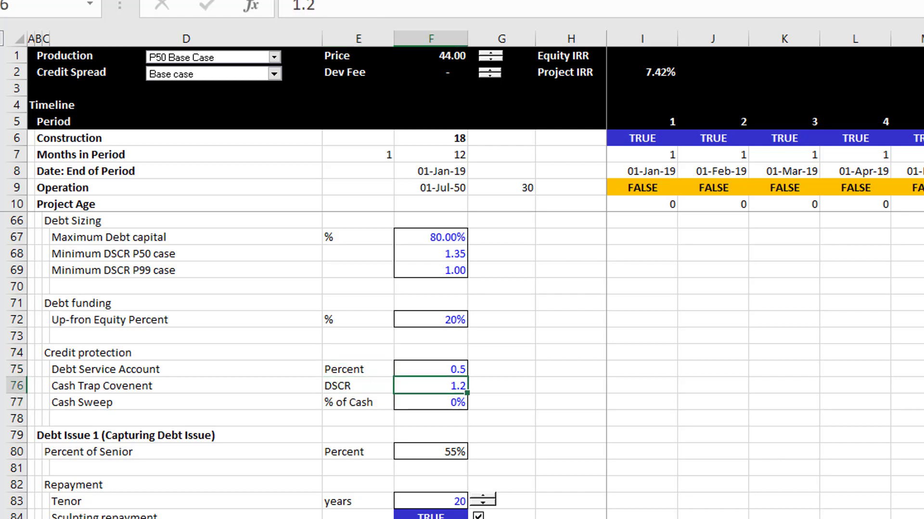
key(Up)
key(Up)
key(Up)
key(Up)
key(Up)
key(Up)
key(Up)
key(Up)
key(Up)
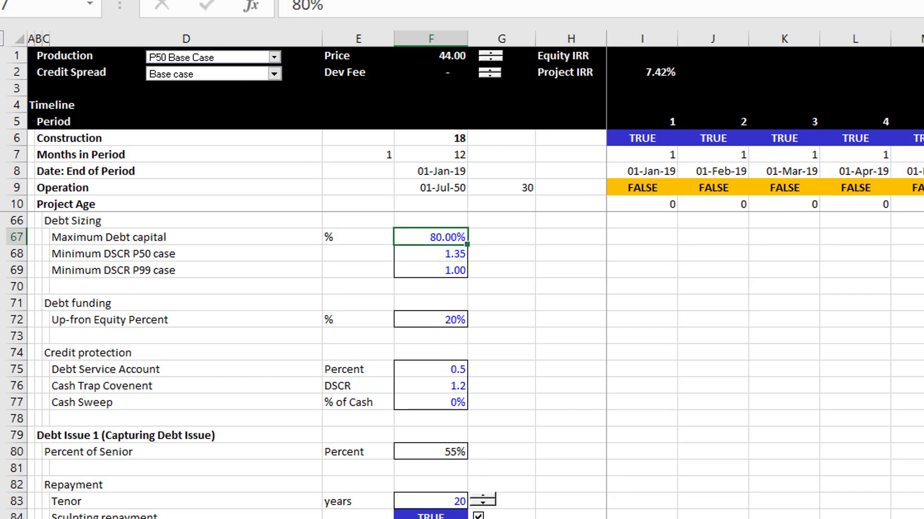
key(Down)
text(1.5)
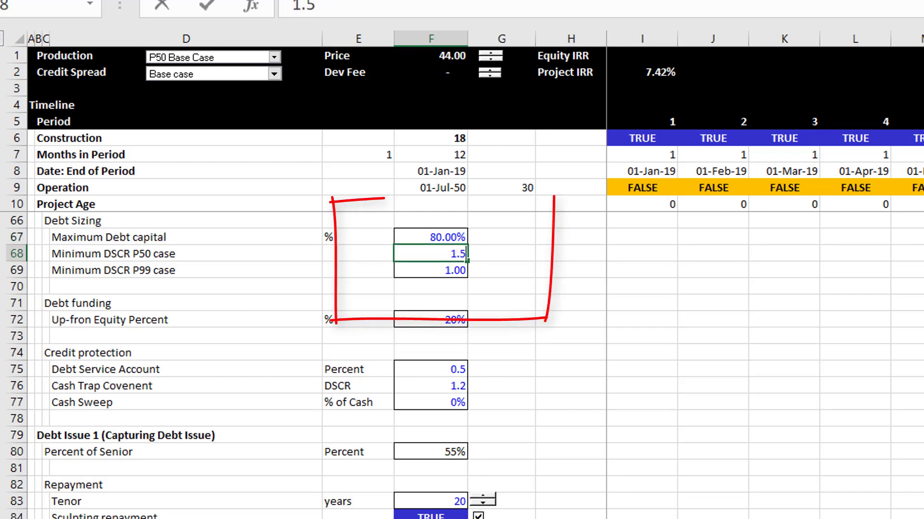
key(Return)
- Examine the Sources of funds section, checking the debt Method in F244 and the applied debt formula in H244
key(Page_Down)
key(Page_Down)
key(Page_Down)
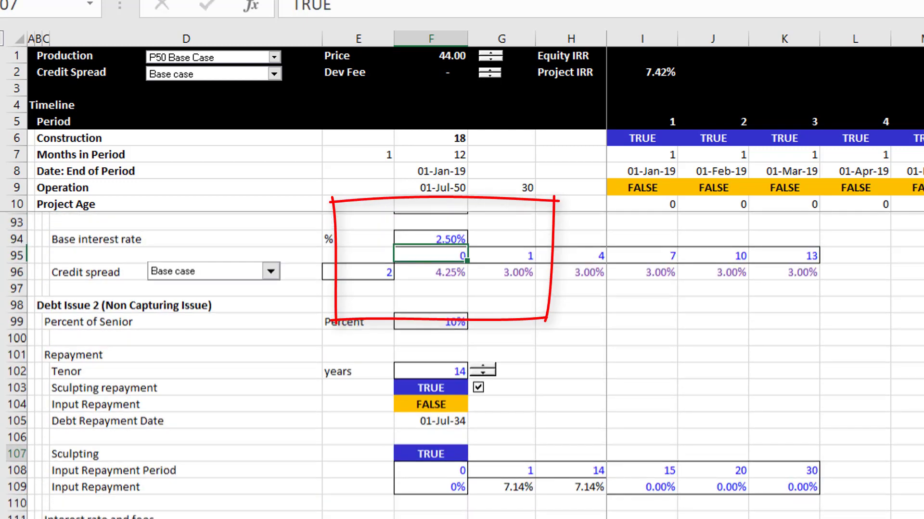
key(Page_Down)
key(Page_Down)
key(Page_Down)
key(Page_Down)
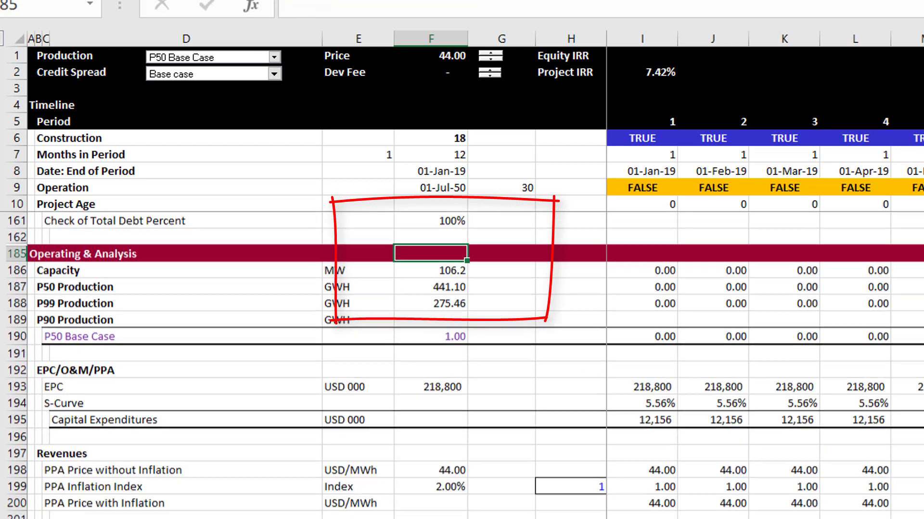
key(Down)
key(Down)
key(Down)
key(Down)
key(Down)
key(Down)
key(Down)
key(Down)
key(Down)
key(Down)
key(Down)
key(Down)
key(Down)
key(Down)
key(Down)
key(Down)
key(Down)
key(Down)
key(Down)
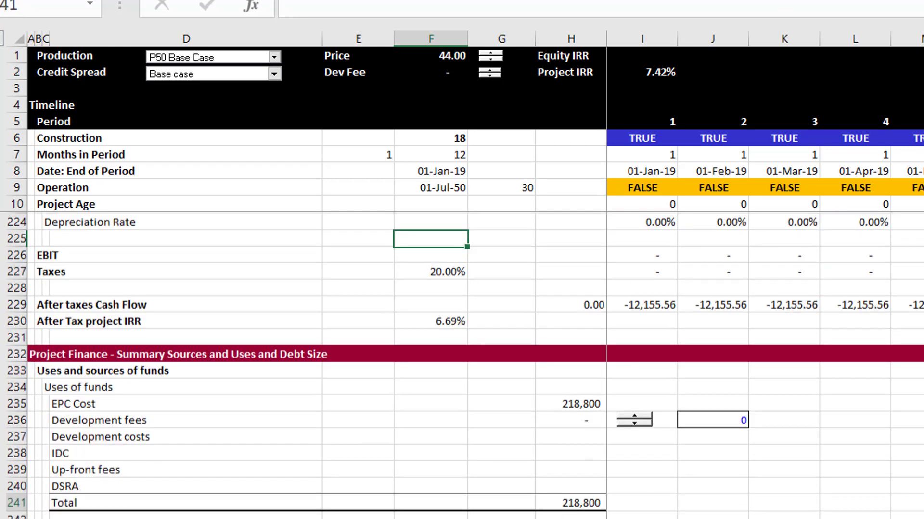
key(Down)
key(Down)
key(Down)
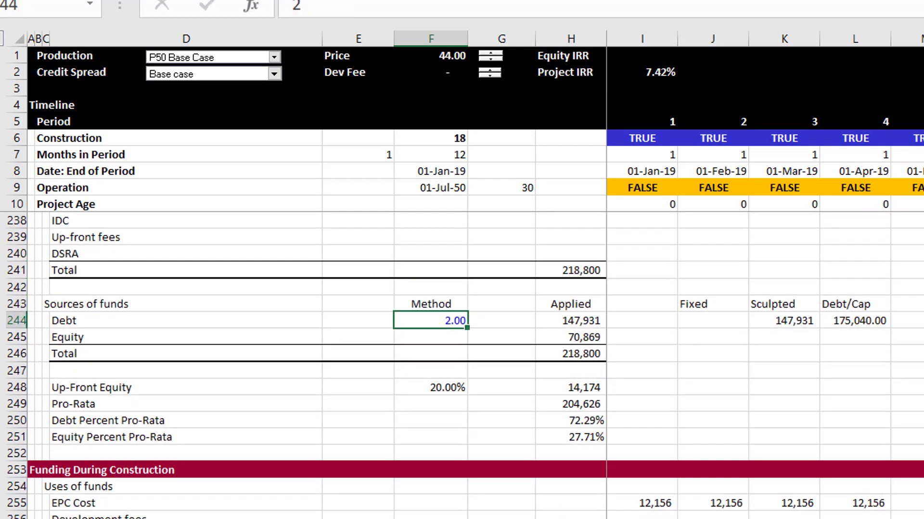
key(Right)
key(Right)
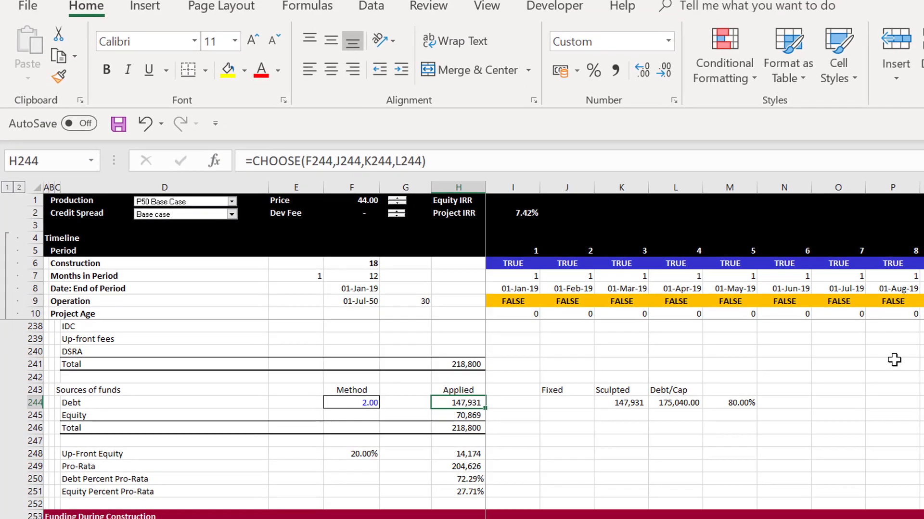
key(Down)
key(Up)
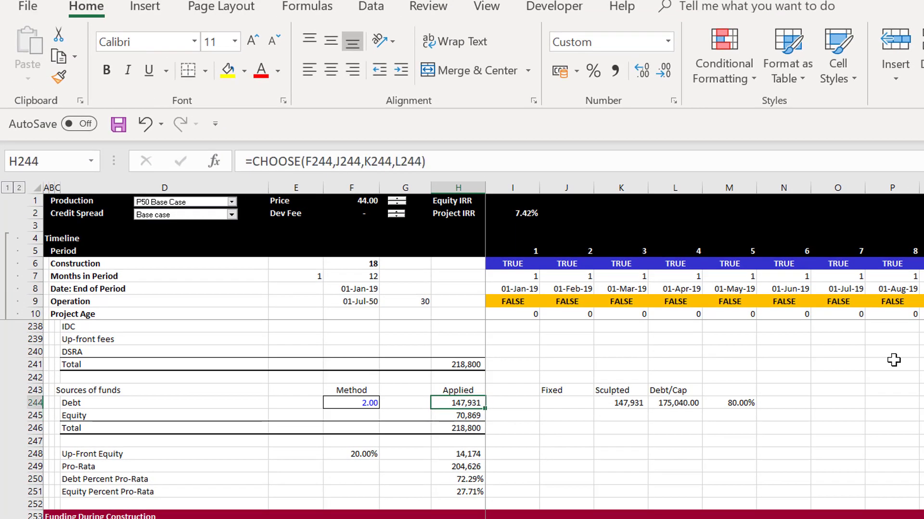
- Look through the funding and debt issue schedules below Sources of funds, down to the Debt Service Reserve Account section
key(Down)
key(Down)
key(Down)
key(Down)
key(Down)
key(Down)
key(Down)
key(Down)
key(Down)
key(Down)
key(Down)
key(Down)
key(Down)
key(Down)
key(Down)
key(Down)
key(Down)
key(Down)
key(Down)
key(Down)
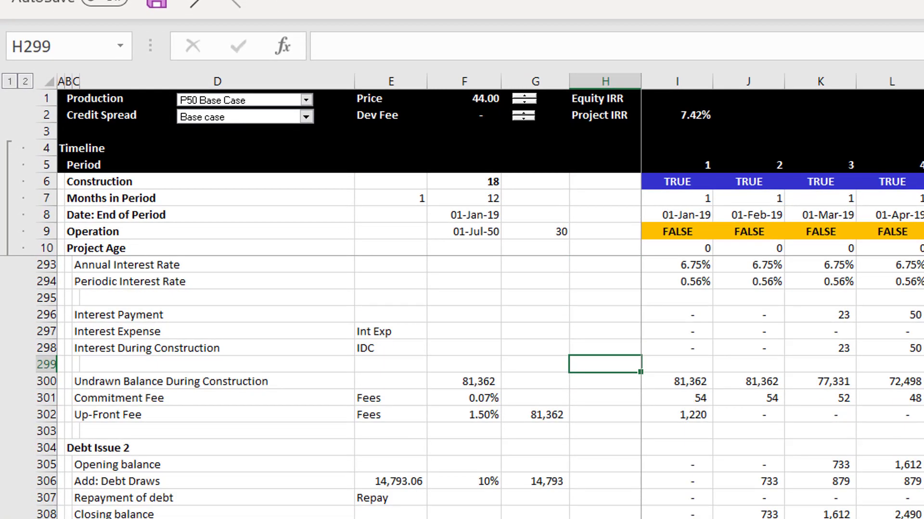
key(Down)
key(Down)
key(Down)
key(Down)
key(Down)
key(Down)
key(Down)
key(Down)
key(Down)
key(Down)
key(Down)
key(Down)
key(Down)
key(Down)
key(Down)
key(Down)
key(Down)
key(Down)
key(Down)
key(Down)
key(Down)
key(Down)
key(Down)
key(Down)
key(Down)
key(Down)
key(Down)
key(Down)
key(Down)
key(Down)
key(Down)
key(Down)
key(Down)
key(Down)
key(Down)
key(Down)
key(Down)
key(Down)
key(Down)
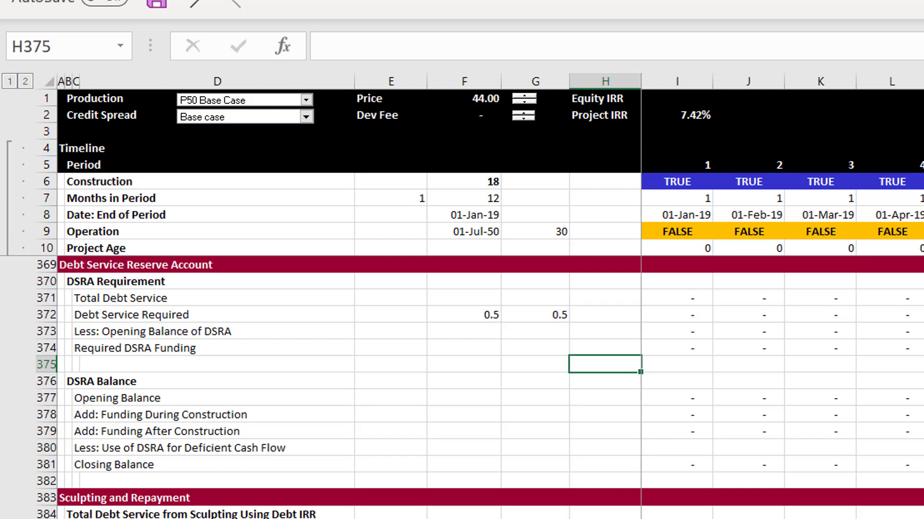
- Examine the DSCR, Debt IRR and NPV(DS) rows of the sculpting section, stopping at NPV(DS) in E393
key(Page_Down)
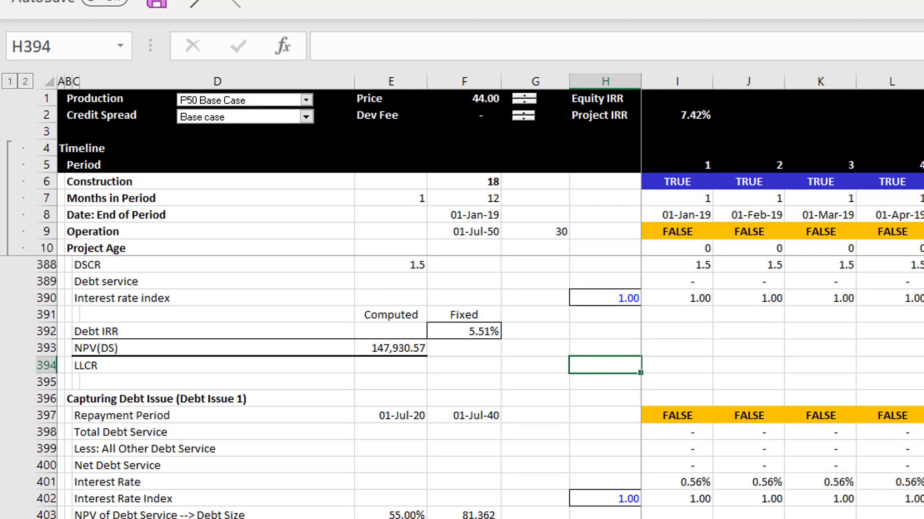
key(Left)
key(Left)
key(Left)
key(Up)
- Look through the debt issue sections below NPV(DS), down to Fixed Debt and Debt IRR in the Total Debt Service and Debt IRR section
key(Page_Up)
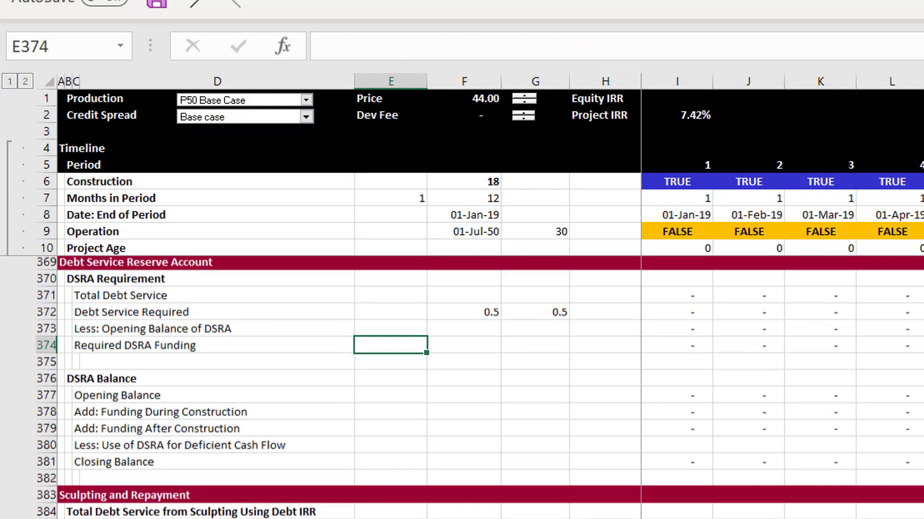
key(Page_Down)
key(Page_Down)
key(Page_Down)
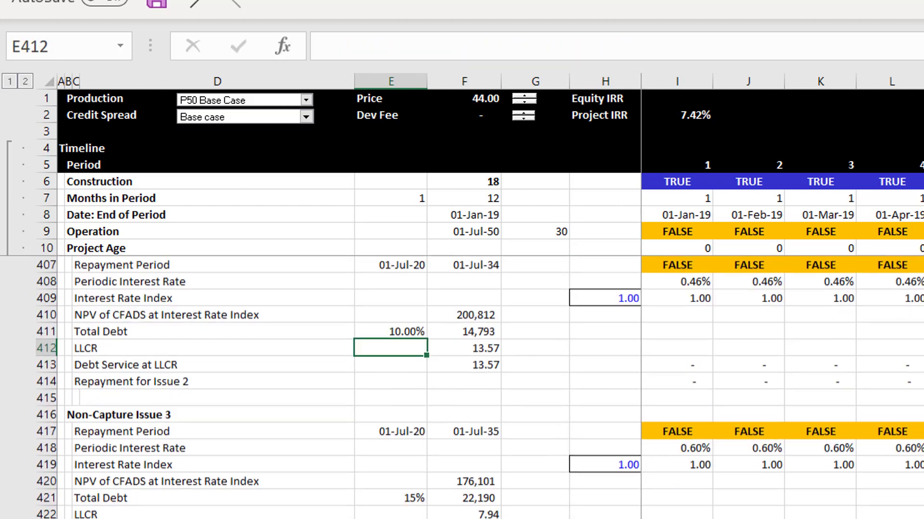
key(Down)
key(Down)
key(Down)
key(Down)
key(Down)
key(Down)
key(Down)
key(Down)
key(Down)
key(Down)
key(Down)
key(Down)
key(Down)
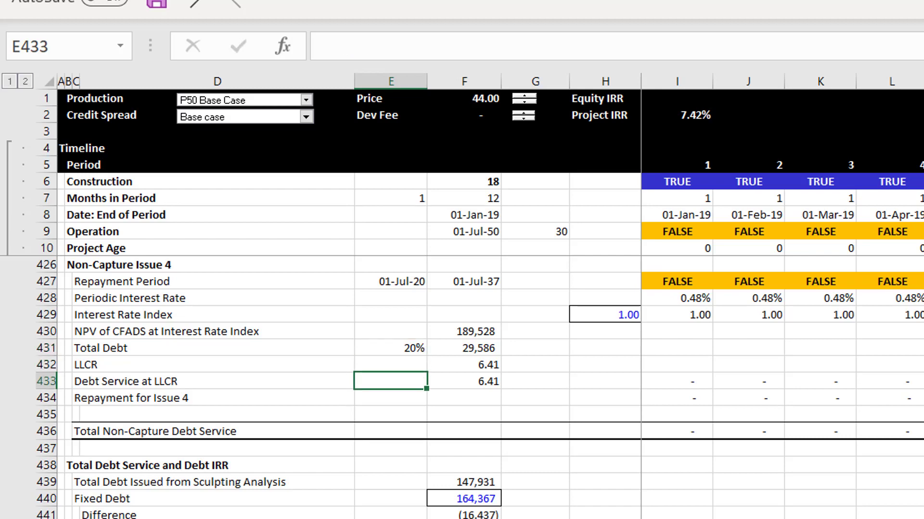
key(Down)
key(Down)
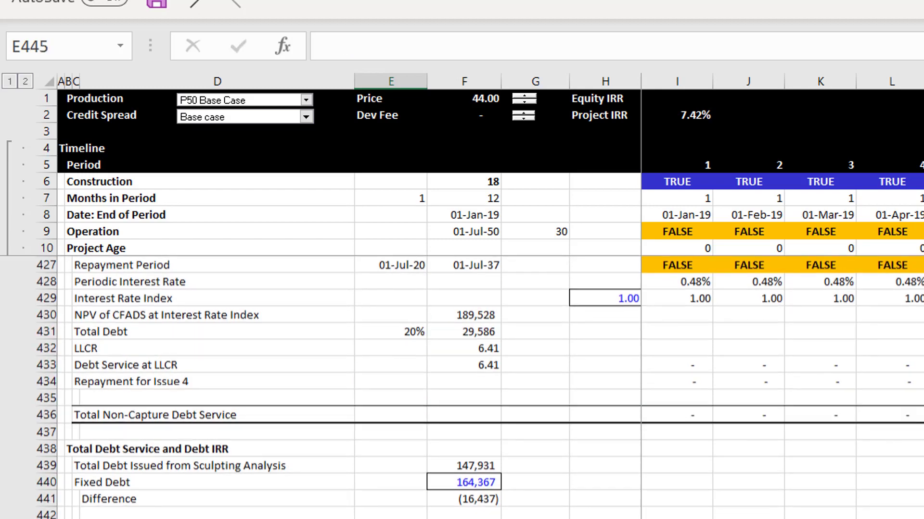
key(Up)
key(Up)
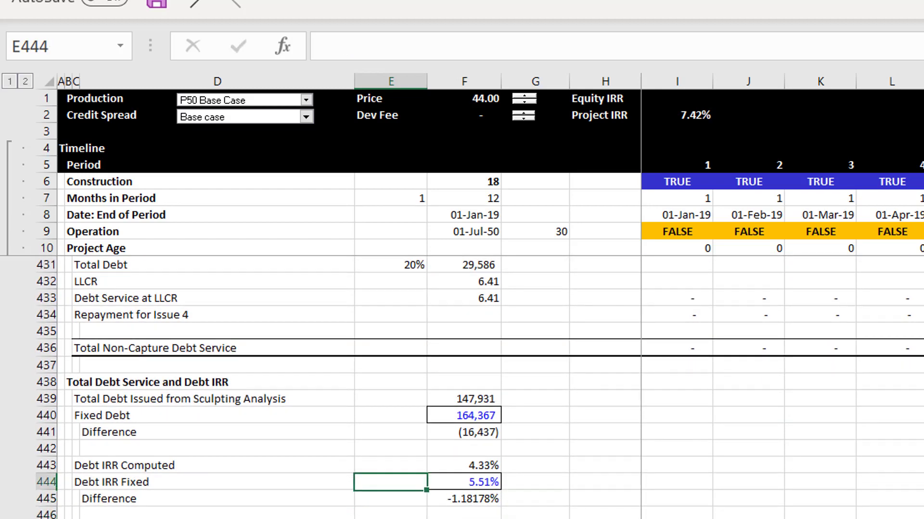
- Copy Debt IRR Computed from F443 and paste it as a value into Debt IRR Fixed in F444
key(Right)
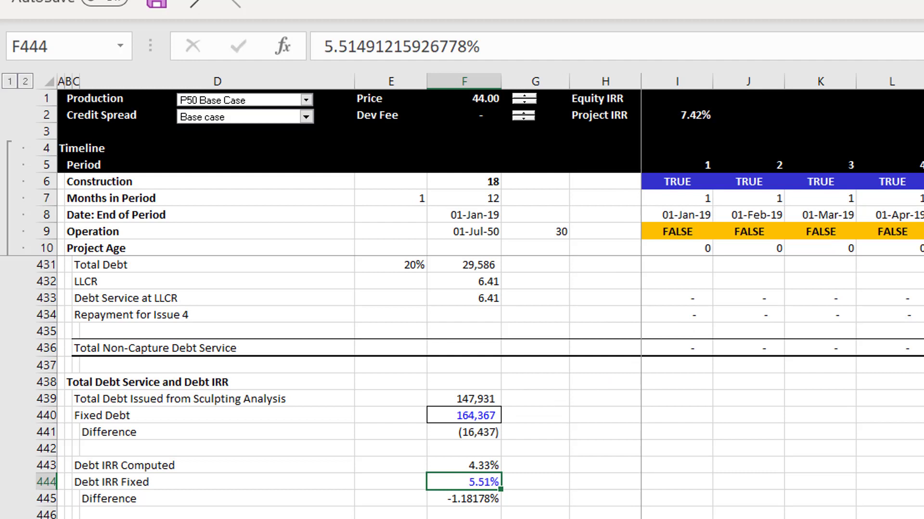
key(Up)
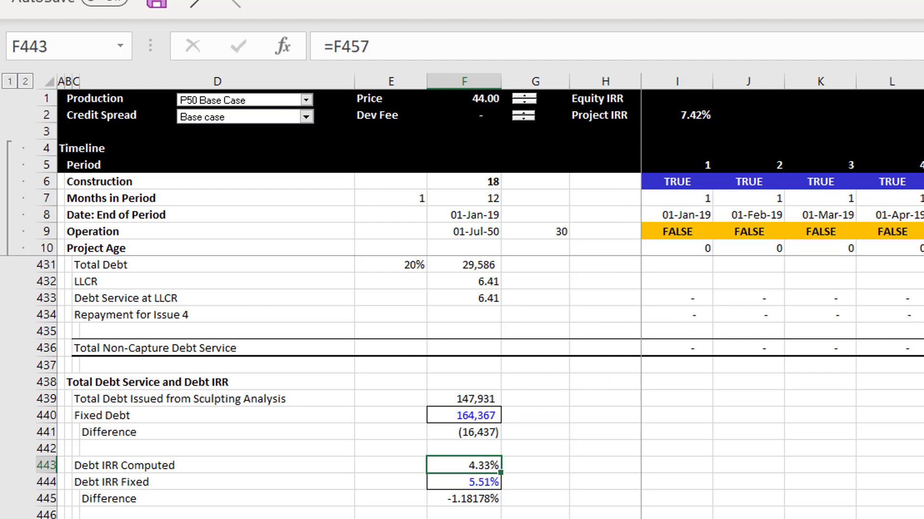
key(Down)
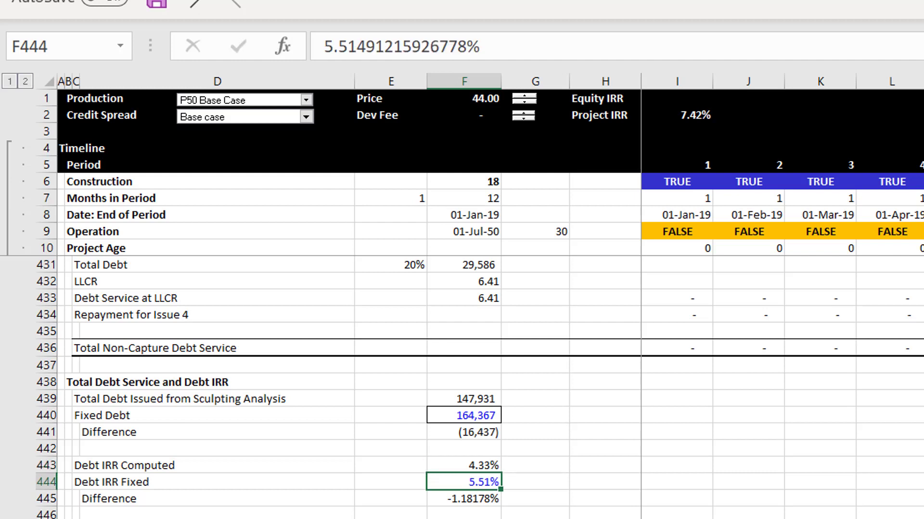
key(Up)
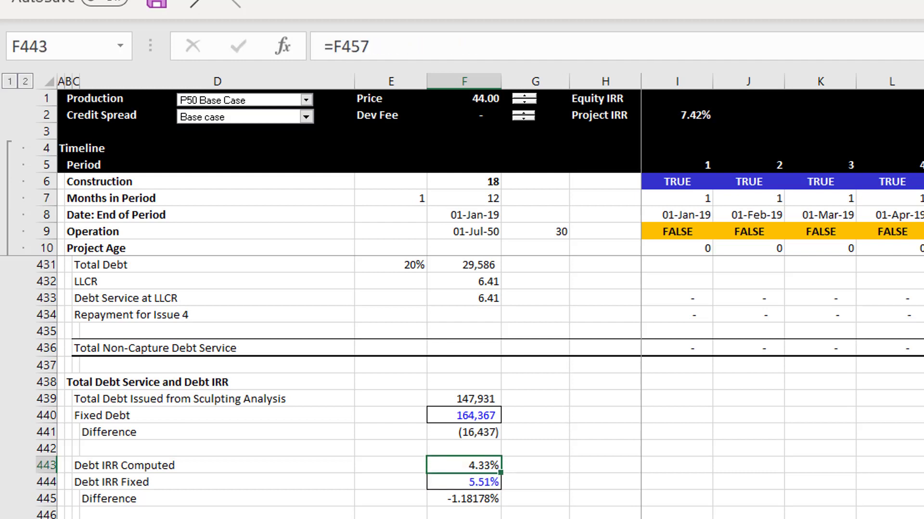
key(ctrl+c)
key(Down)
key(ctrl+alt+v)
key(v)
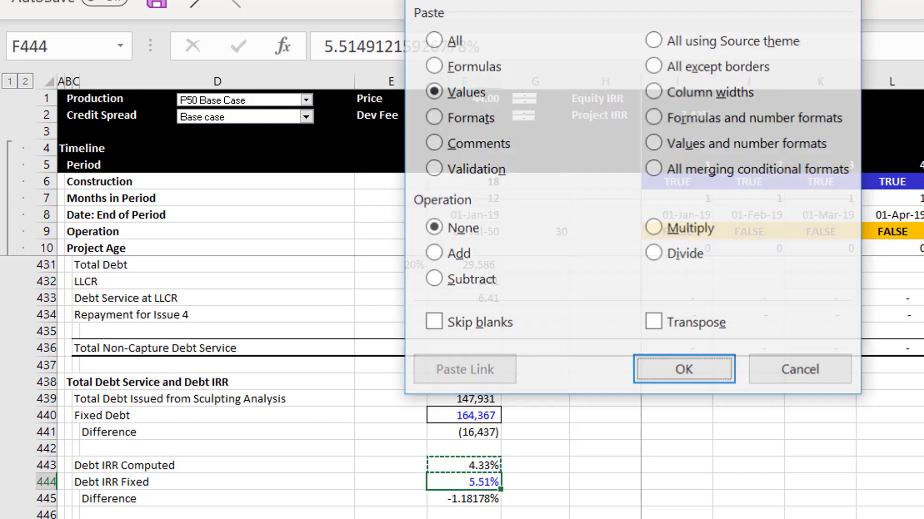
key(Return)
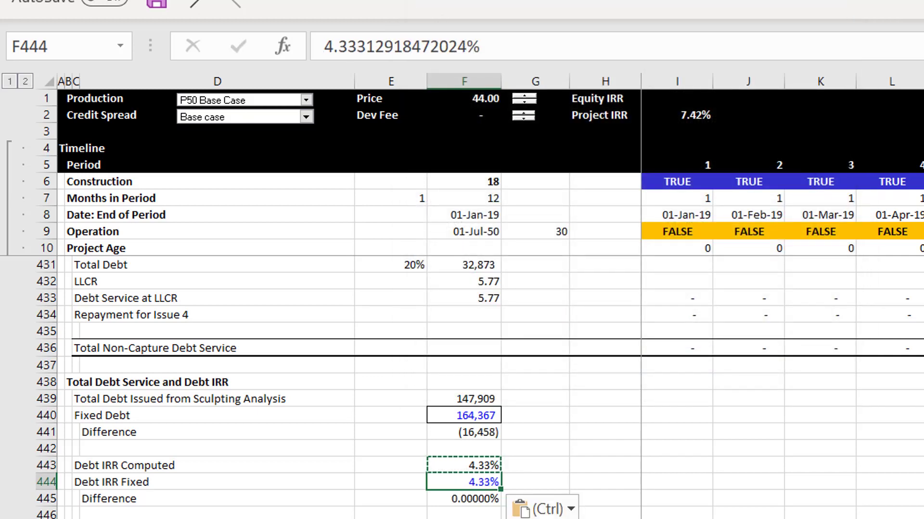
key(Escape)
- Copy Fixed Debt from F440 and paste it as a value over Total Debt Issued from Sculpting Analysis in F439
key(Up)
key(Up)
key(Up)
key(Up)
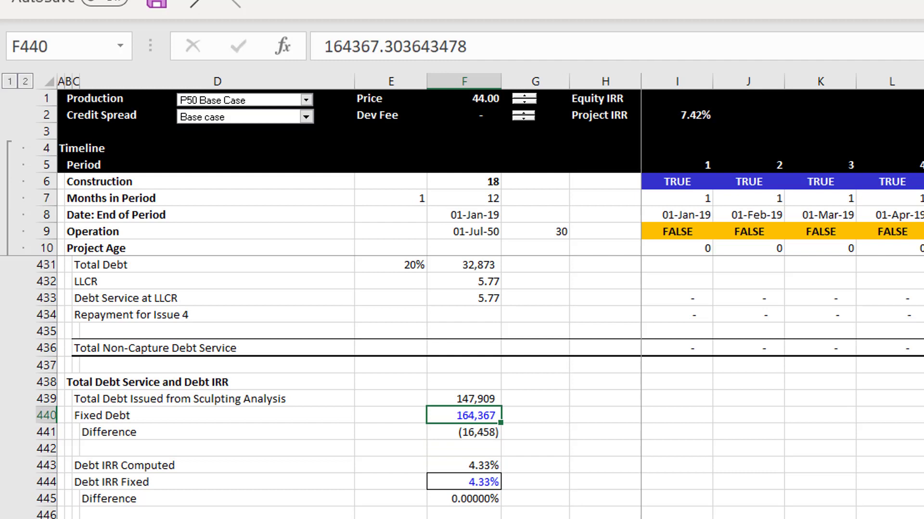
key(Up)
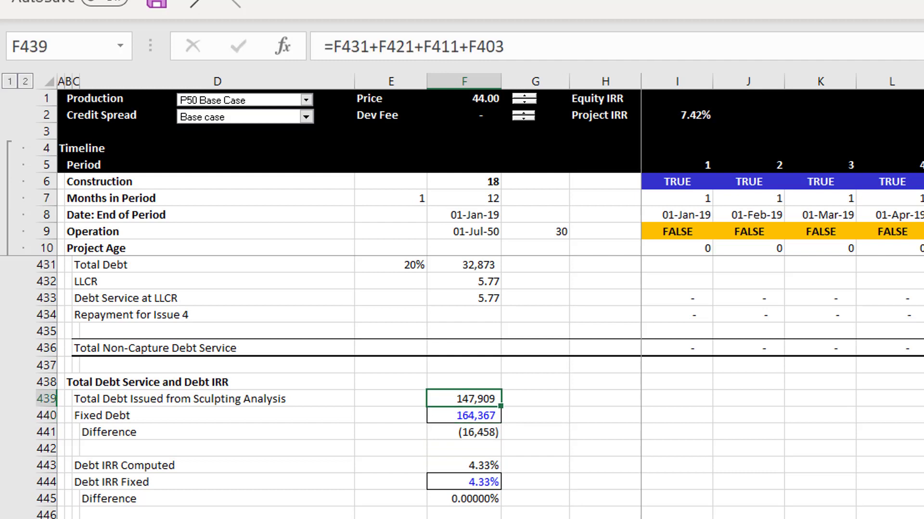
key(Down)
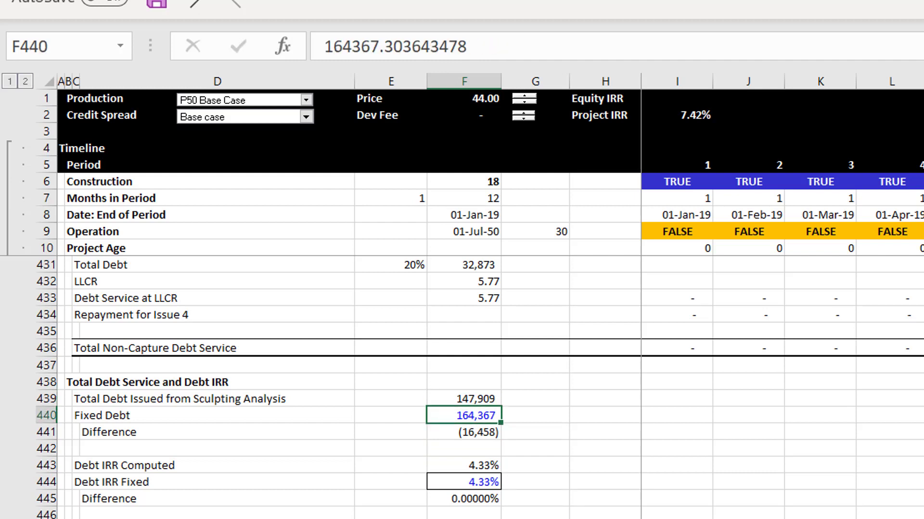
key(ctrl+c)
key(Up)
key(ctrl+alt+v)
key(Return)
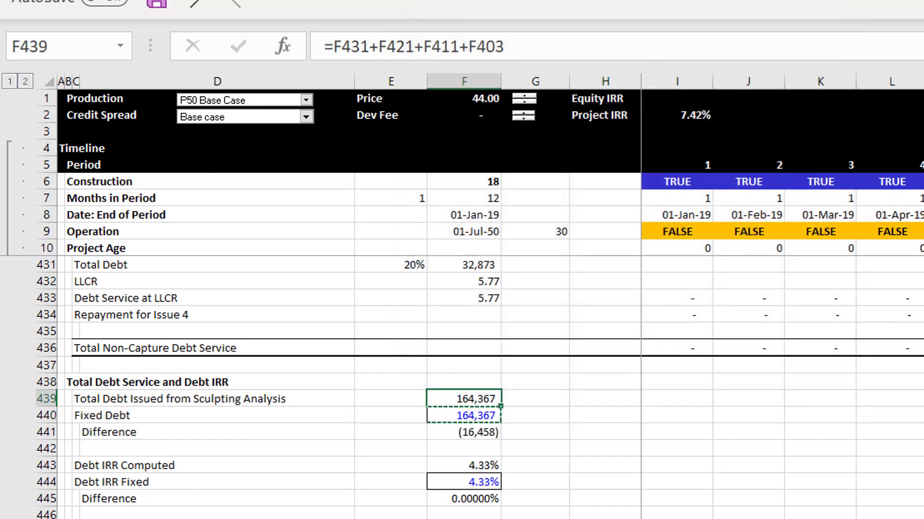
key(Escape)
- Check the debt Difference in F441 and compare the contents of Fixed Debt in F440 with F439
key(Down)
key(Down)
key(Down)
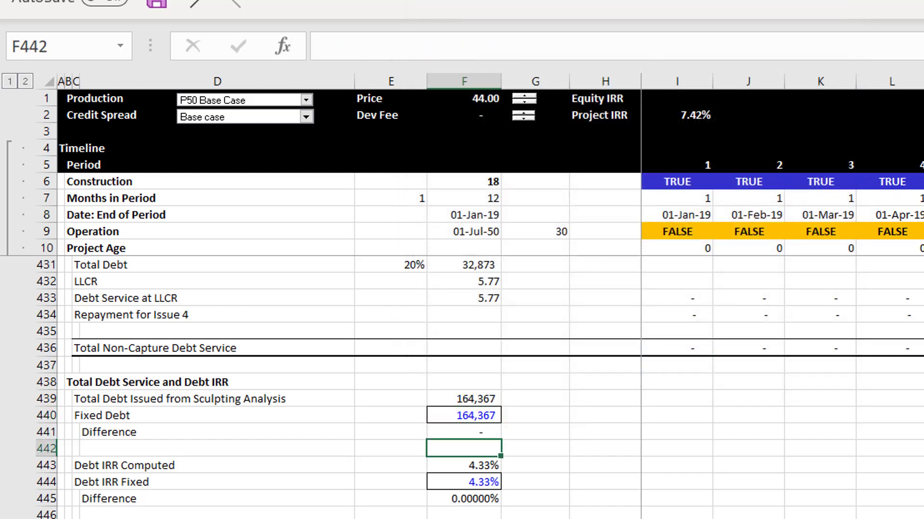
key(Down)
key(Up)
key(Up)
key(Up)
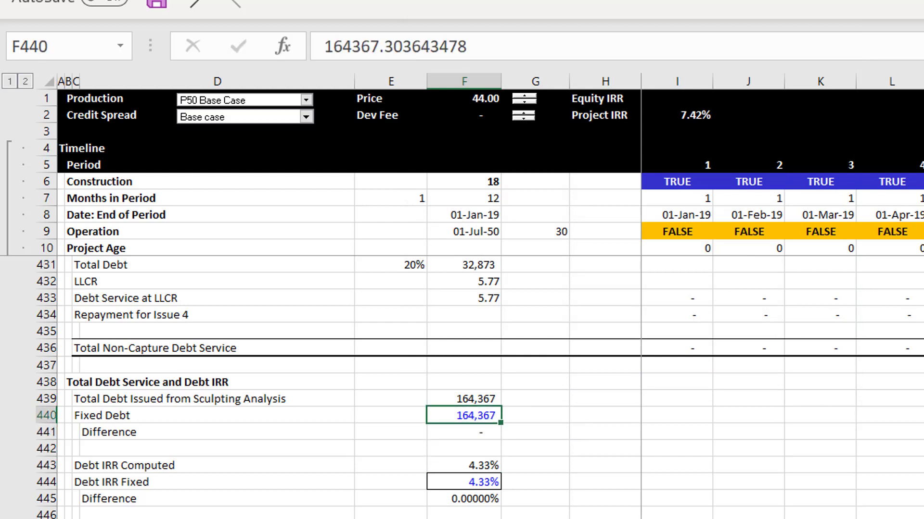
key(Up)
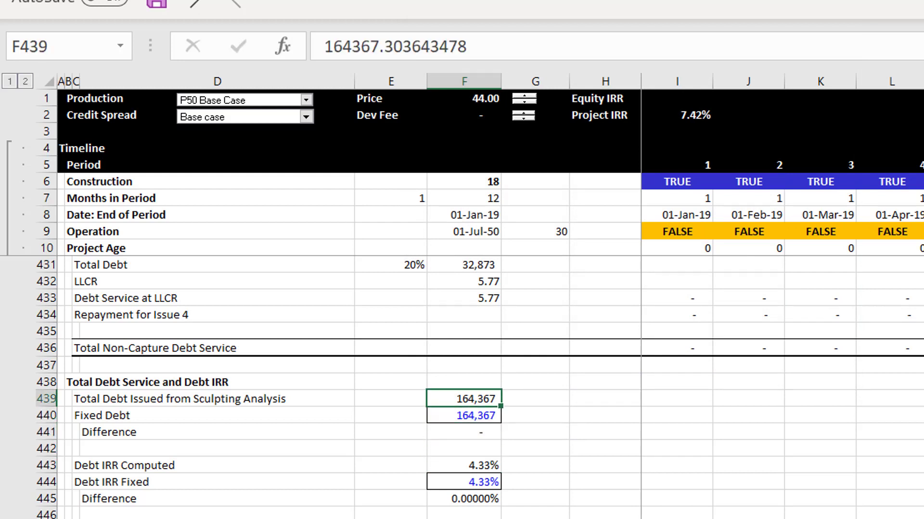
- Examine the Difference formula in F441 and the debt service rows down to Net Cash Flow with Debt at COD
key(Down)
key(Down)
key(Down)
key(Down)
key(Down)
key(Down)
key(Down)
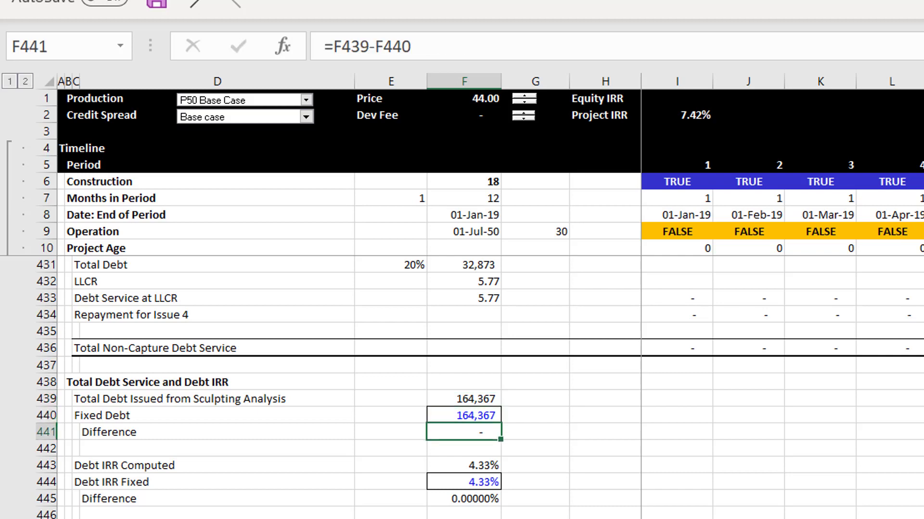
key(Down)
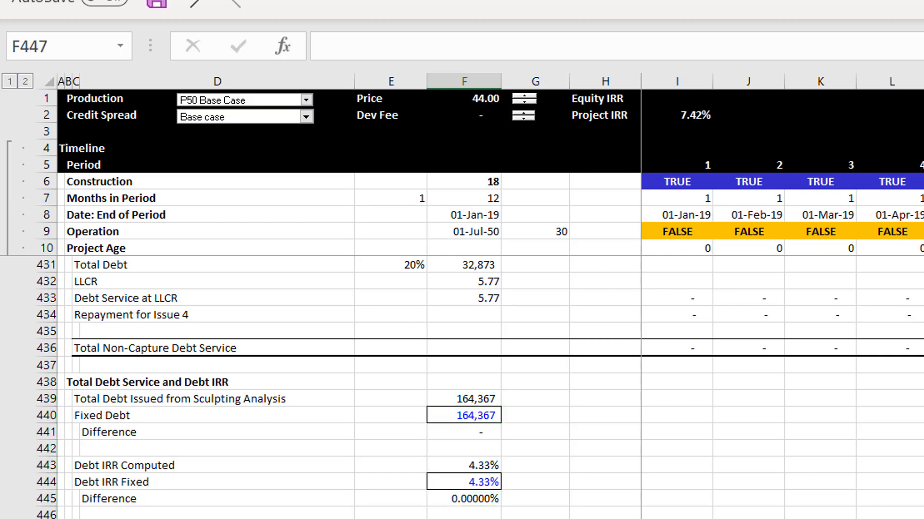
key(Down)
key(Down)
key(Down)
key(Down)
key(Down)
key(Down)
key(Down)
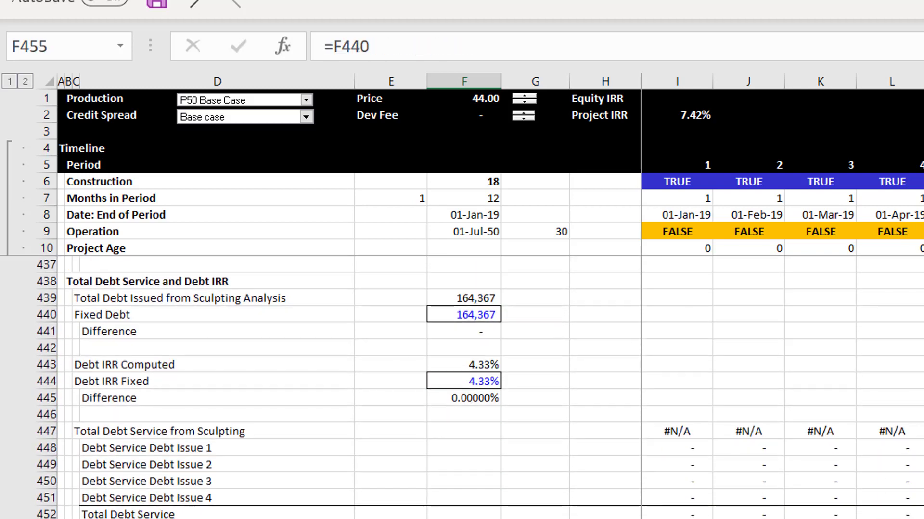
key(Down)
key(Down)
key(Down)
key(Up)
key(Up)
key(Up)
key(Up)
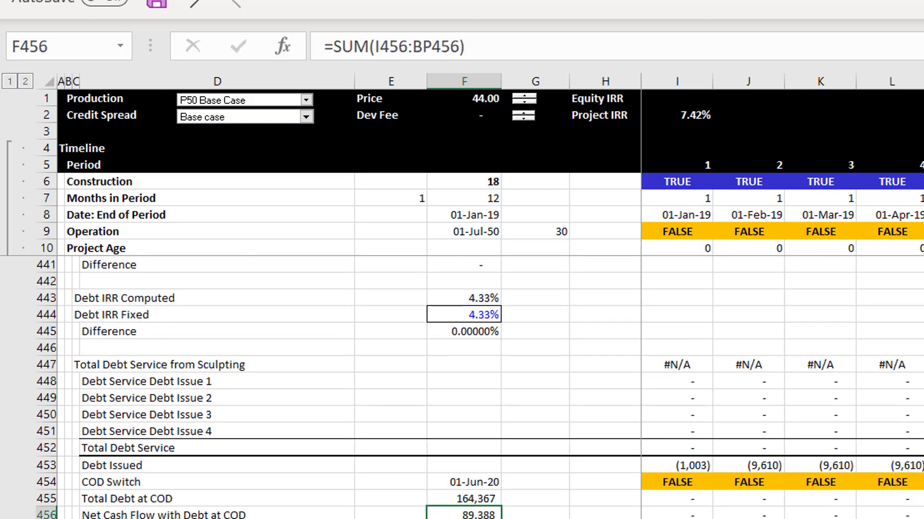
- Undo the value paste over Total Debt Issued from Sculpting Analysis to restore the formula in F439
key(Up)
key(Up)
key(Up)
key(Up)
key(Up)
key(Up)
key(Up)
key(Up)
key(Up)
key(Up)
key(Up)
key(Up)
key(Up)
key(Up)
key(Up)
key(Up)
key(Up)
key(Up)
key(Up)
key(Up)
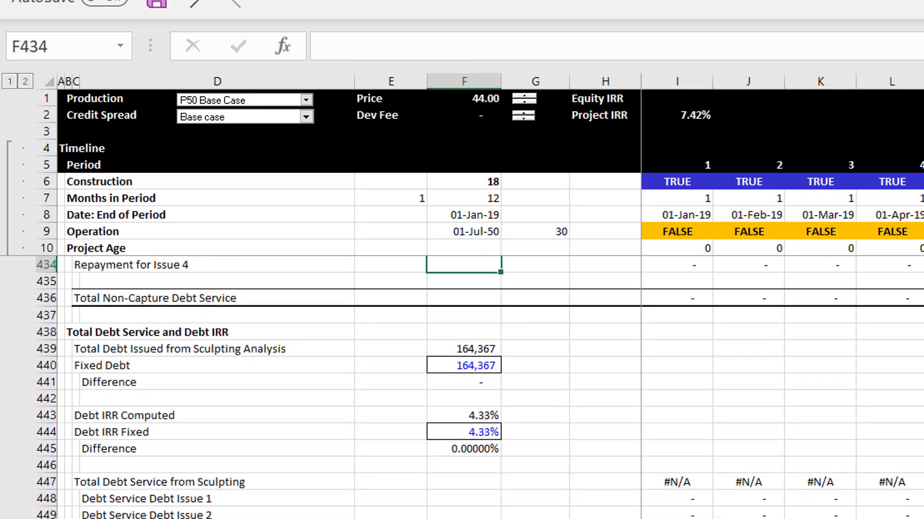
key(Down)
key(Down)
key(Down)
key(Down)
key(Down)
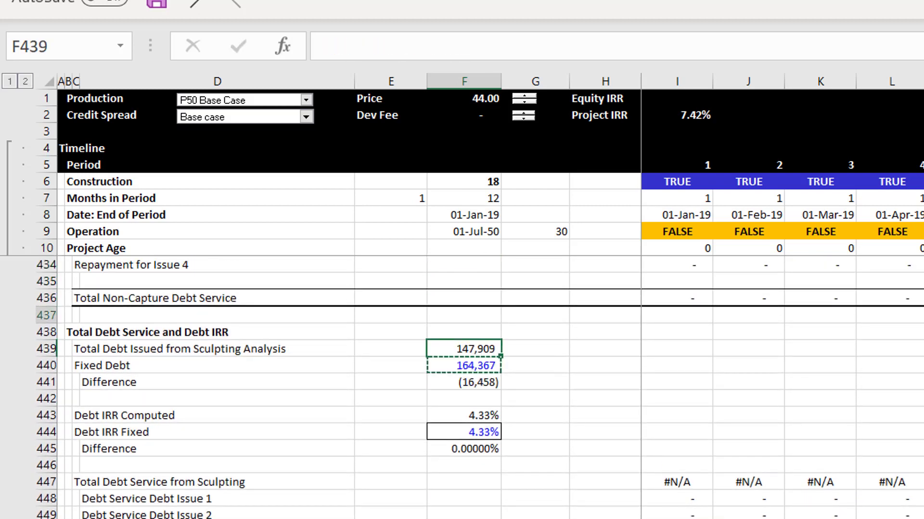
key(Left)
key(Right)
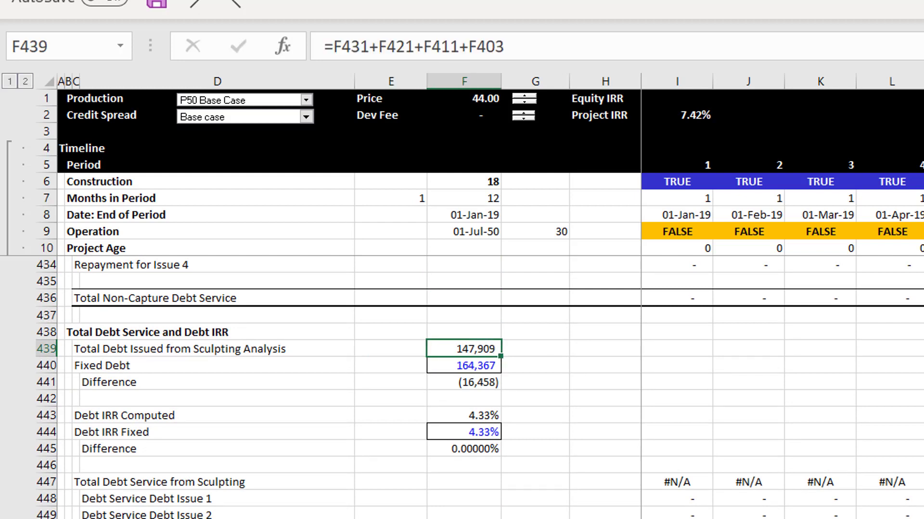
- Copy Total Debt Issued from Sculpting Analysis in F439 and paste it as a value into Fixed Debt in F440
key(Left)
key(Right)
key(ctrl+c)
key(Down)
key(ctrl+alt+v)
key(v)
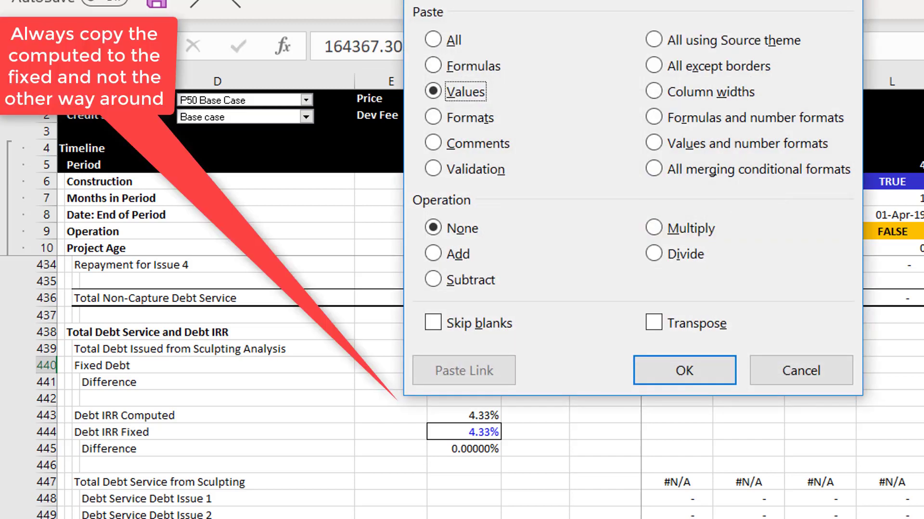
key(Return)
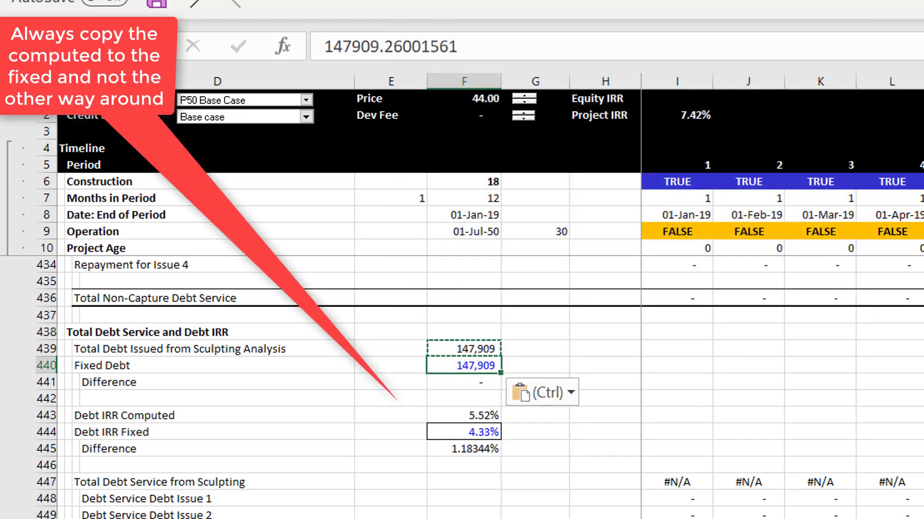
- Copy the recomputed Debt IRR from F443 and paste it as a value into Debt IRR Fixed in F444
key(Down)
key(Down)
key(Down)
key(Escape)
key(Down)
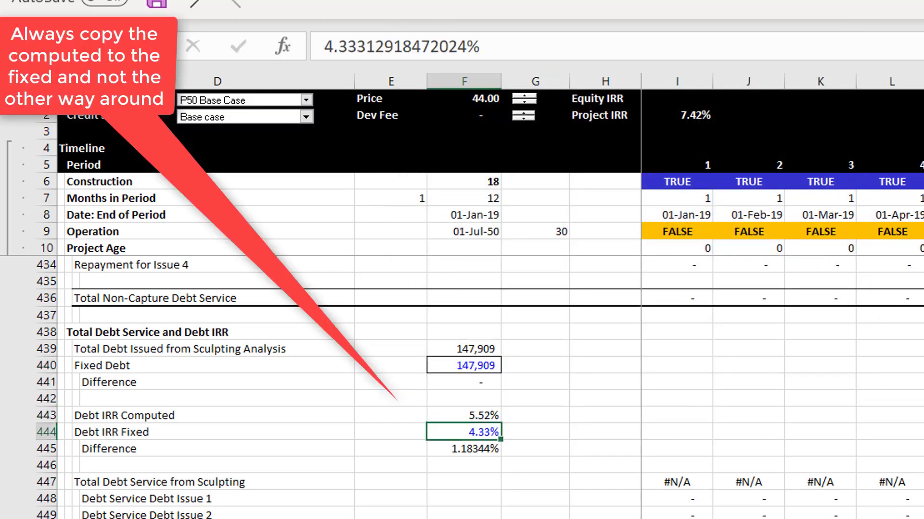
key(Up)
key(ctrl+c)
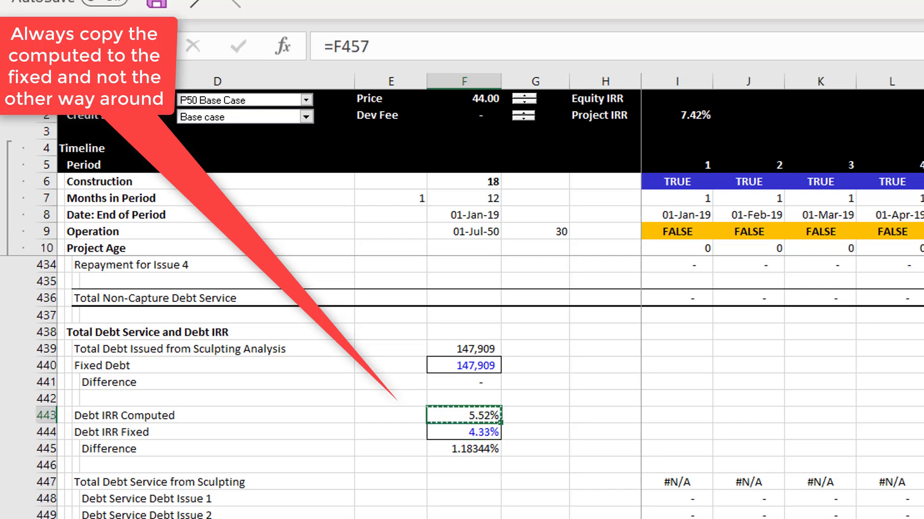
key(Down)
key(ctrl+alt+v)
key(v)
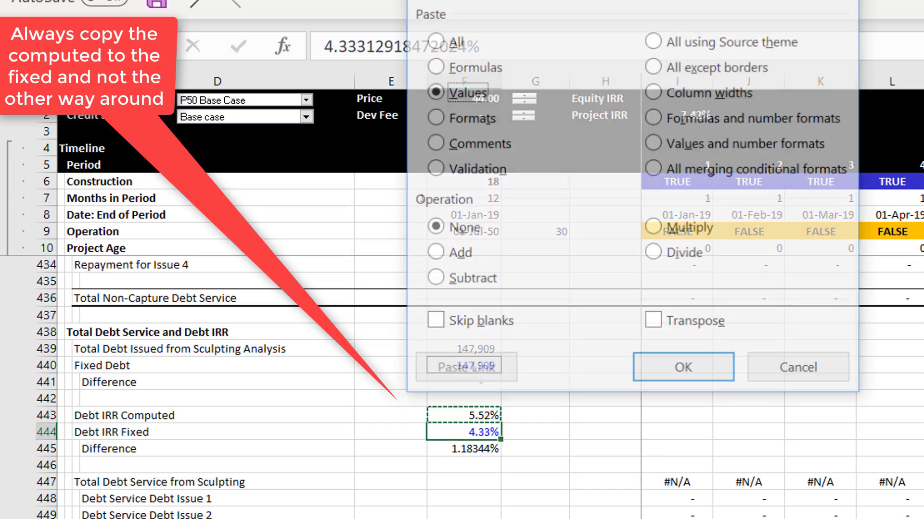
key(Return)
- Paste the updated Total Debt Issued from Sculpting Analysis in F439 as a value into Fixed Debt once more
key(Up)
key(Up)
key(Up)
key(Up)
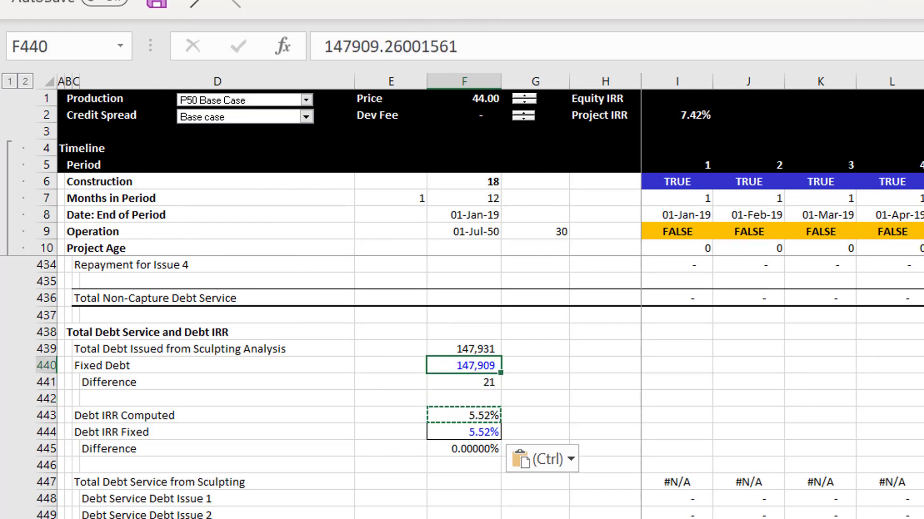
key(Up)
key(ctrl+c)
key(Down)
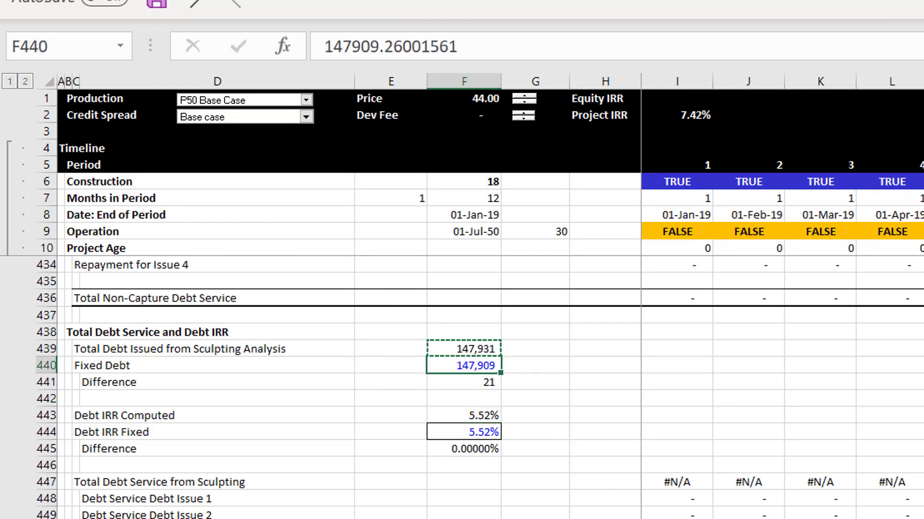
key(ctrl+alt+v)
key(v)
key(Return)
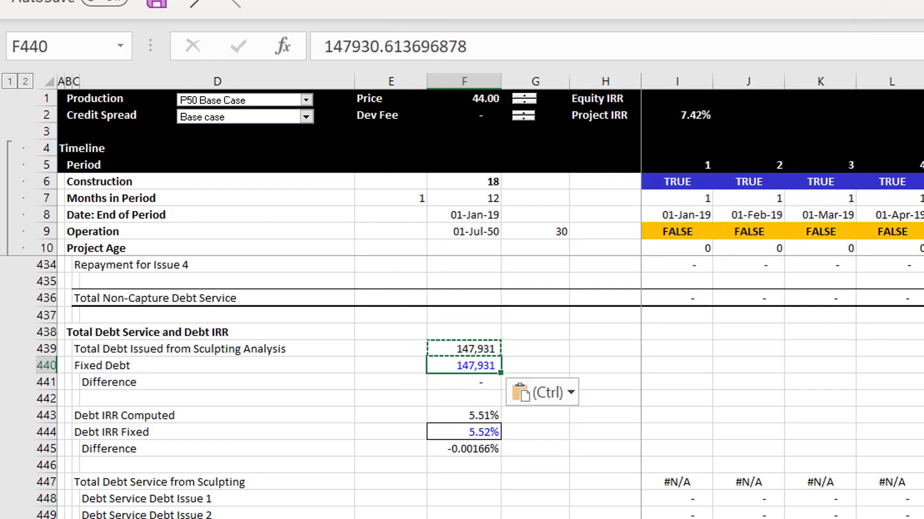
- Check the Difference rows for the computed and fixed debt and Debt IRR in F441 and F445
key(Up)
key(Up)
key(Down)
key(Down)
key(Up)
key(Right)
key(Right)
key(Escape)
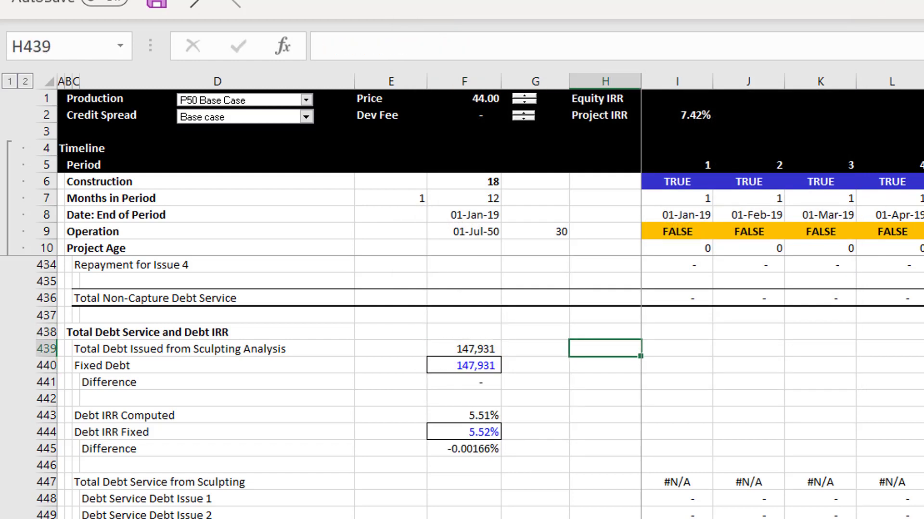
key(Left)
key(Down)
key(Down)
key(Down)
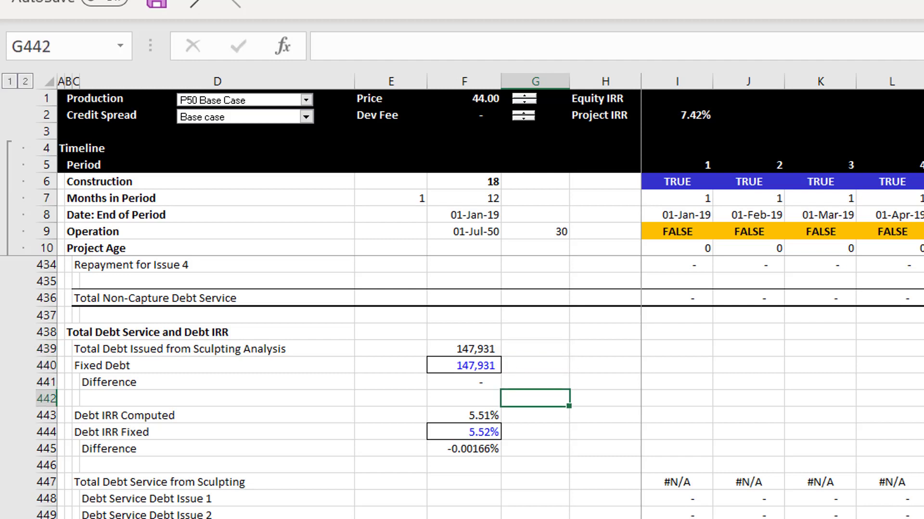
- Insert a blank row at row 446, below the Debt IRR Difference row
key(Left)
key(Up)
key(Down)
key(Down)
key(Down)
key(Down)
key(Down)
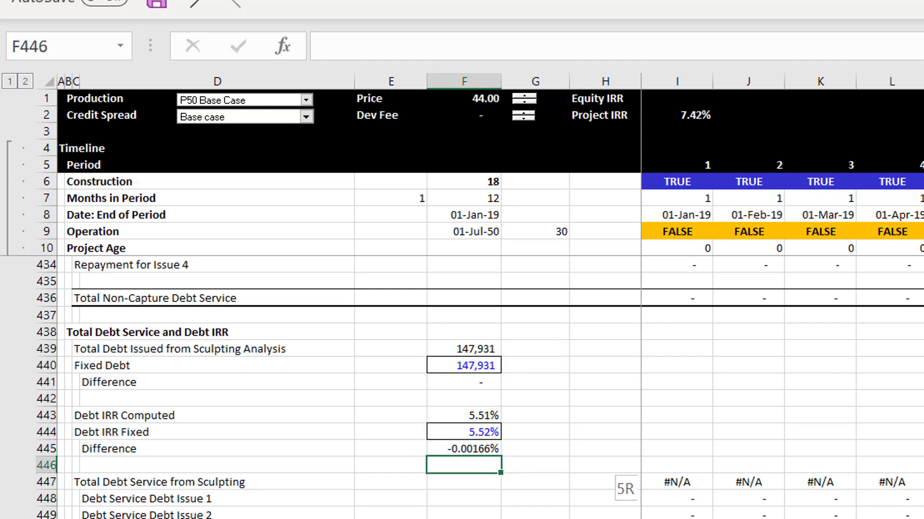
key(shift+space)
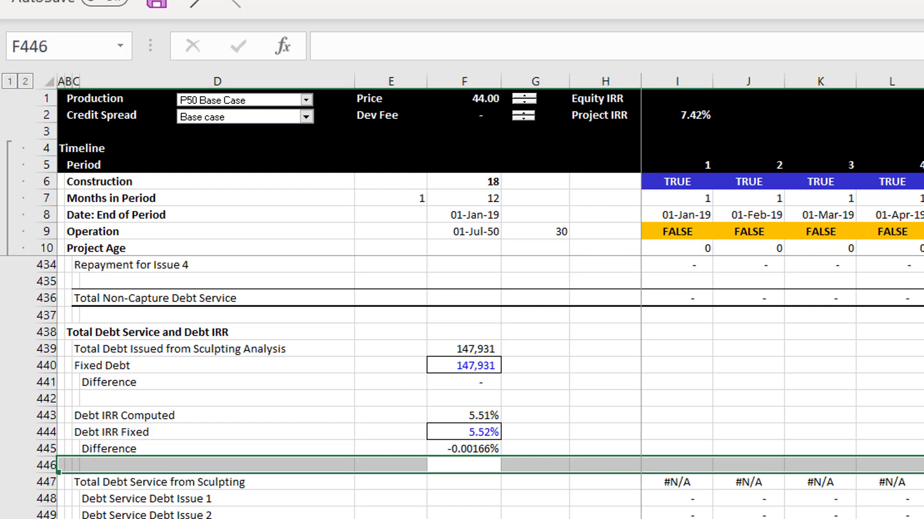
key(ctrl+shift+equal)
- Enter the label Total Difference in D446
key(Down)
key(Left)
key(Left)
key(Left)
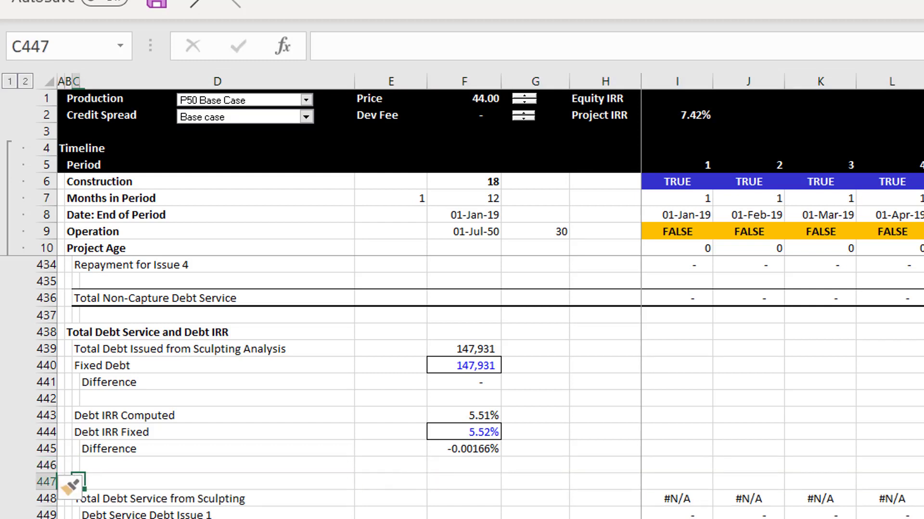
key(Up)
key(Right)
text(Tota)
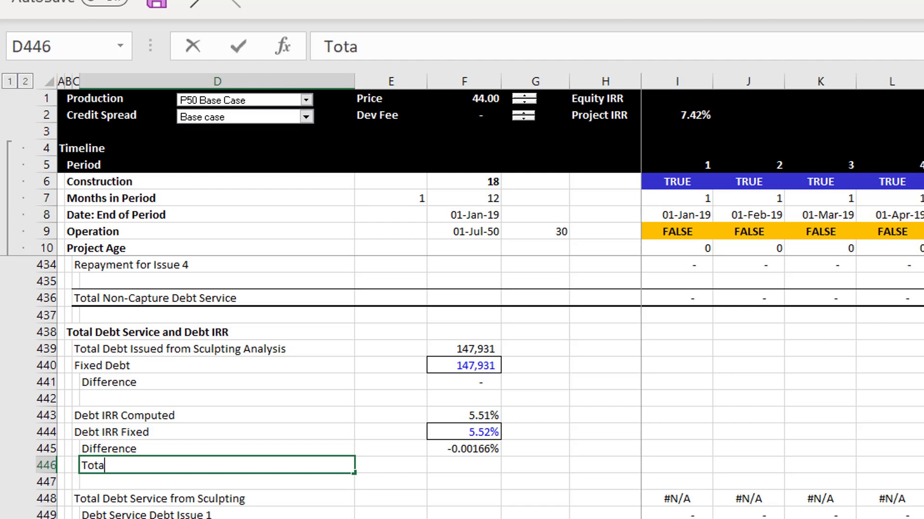
text(l Difference)
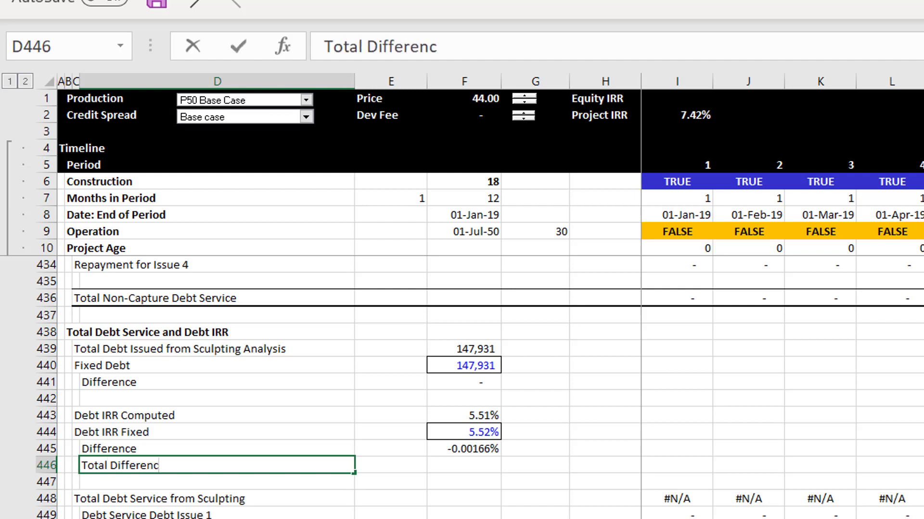
key(Return)
- Enter the formula =F445+F441 in F446 to sum the Debt IRR and debt differences
key(Up)
key(Right)
key(Right)
text(=)
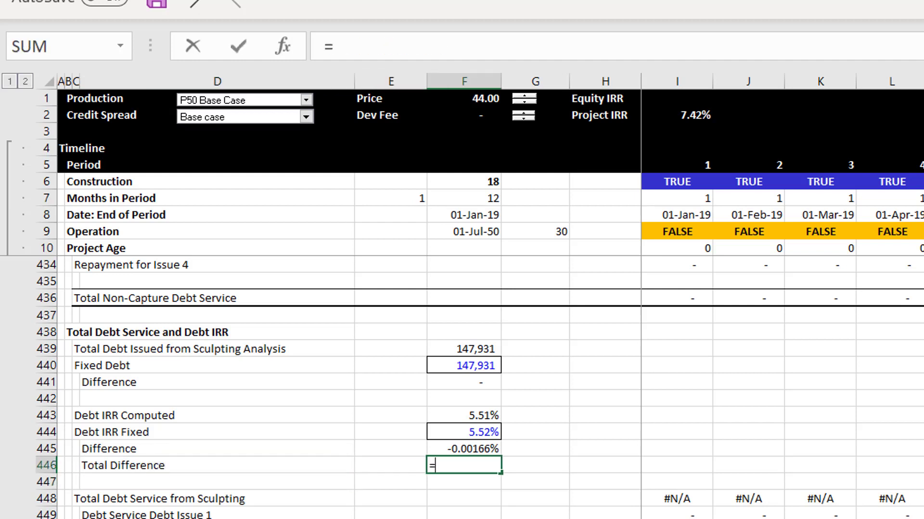
key(Up)
text(+)
key(Up)
key(Up)
key(Up)
key(Up)
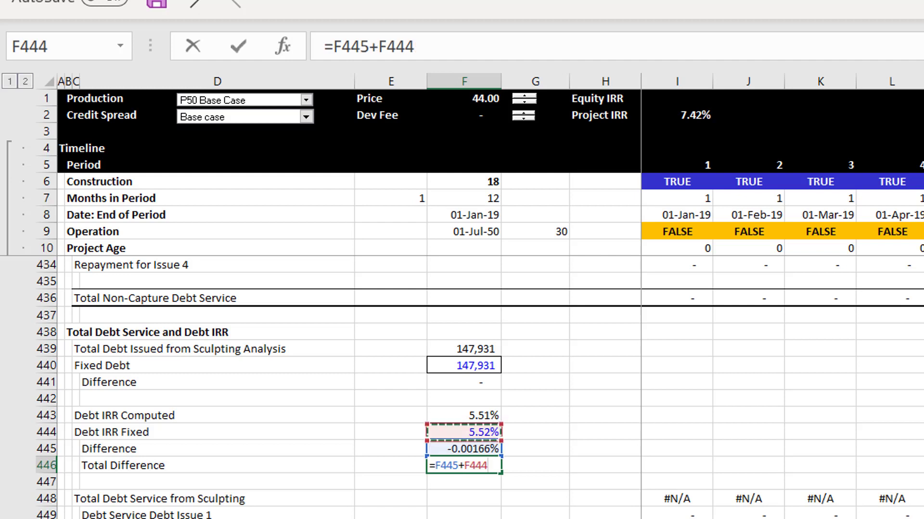
key(Return)
- Enter the range-name label tot dif in G446 beside the Total Difference value
key(Up)
key(Right)
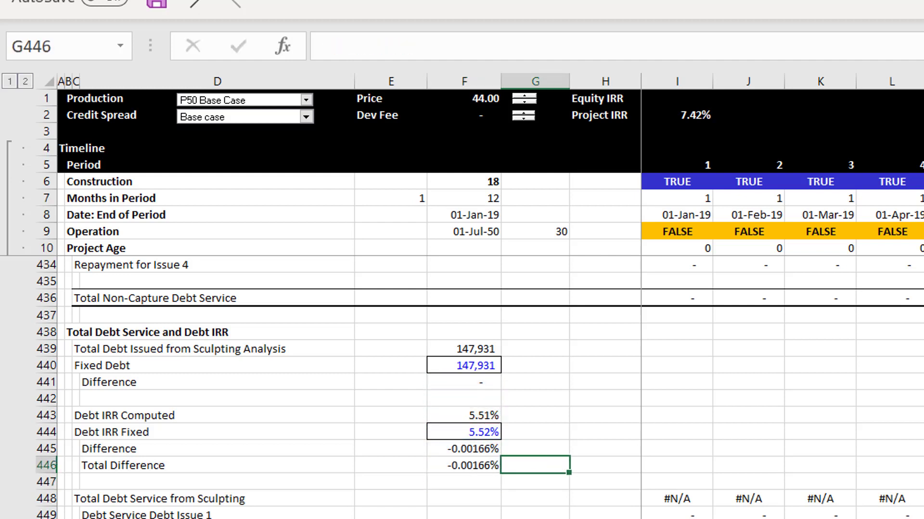
text(tot)
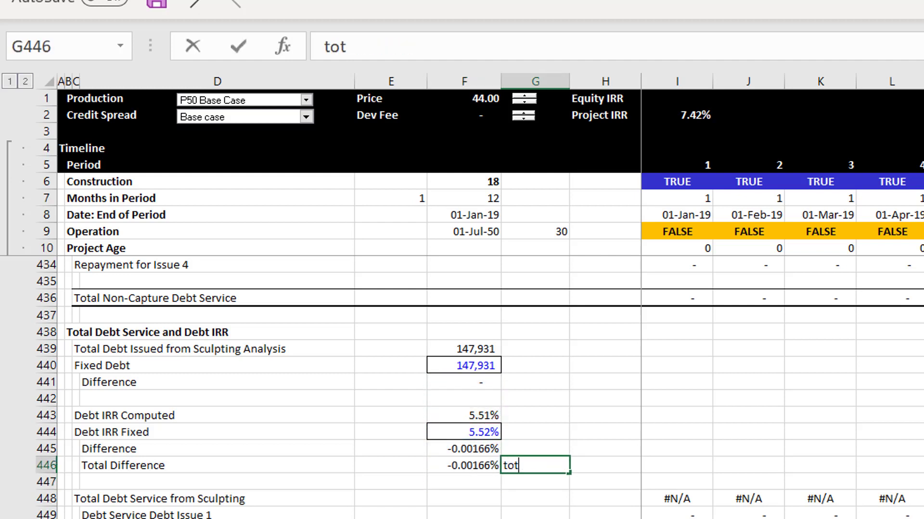
text( dif)
key(Return)
- Create a range name for F446 from the tot dif label, using the Right column option
key(Up)
key(Left)
key(shift+Right)
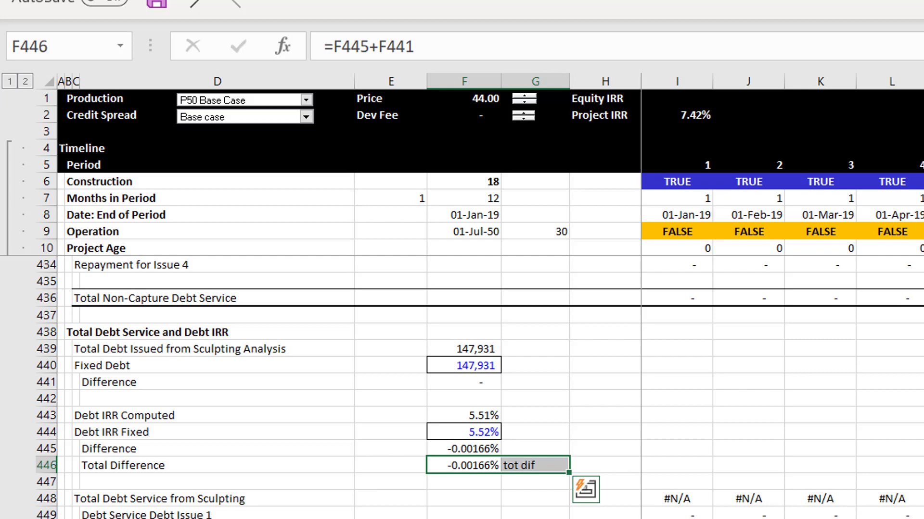
key(ctrl+shift+F3)
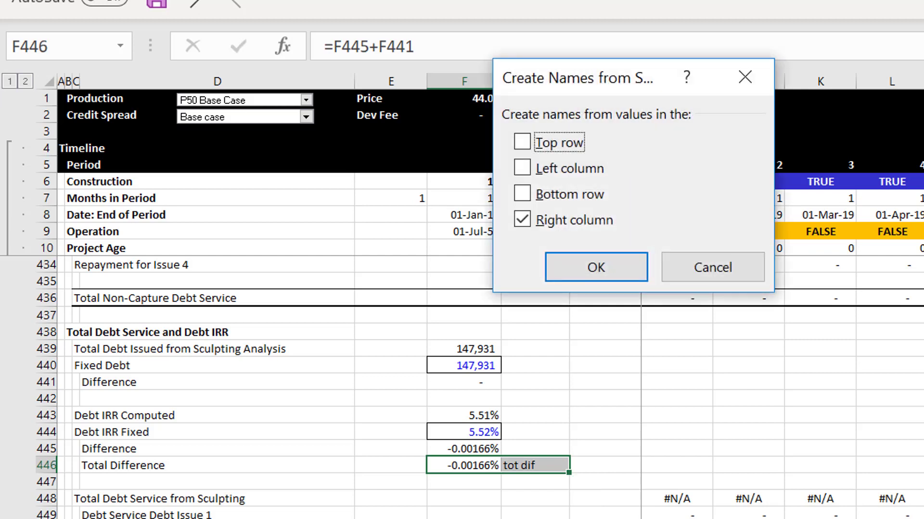
key(Return)
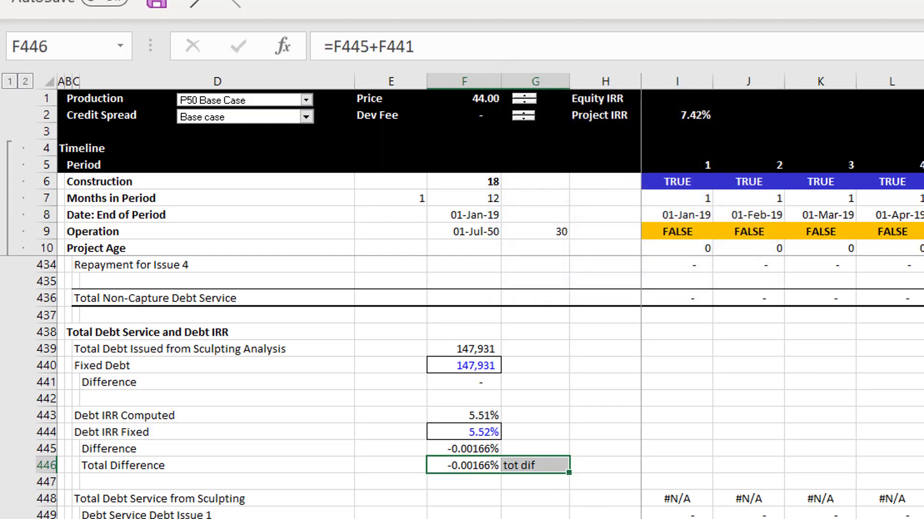
key(Left)
key(Right)
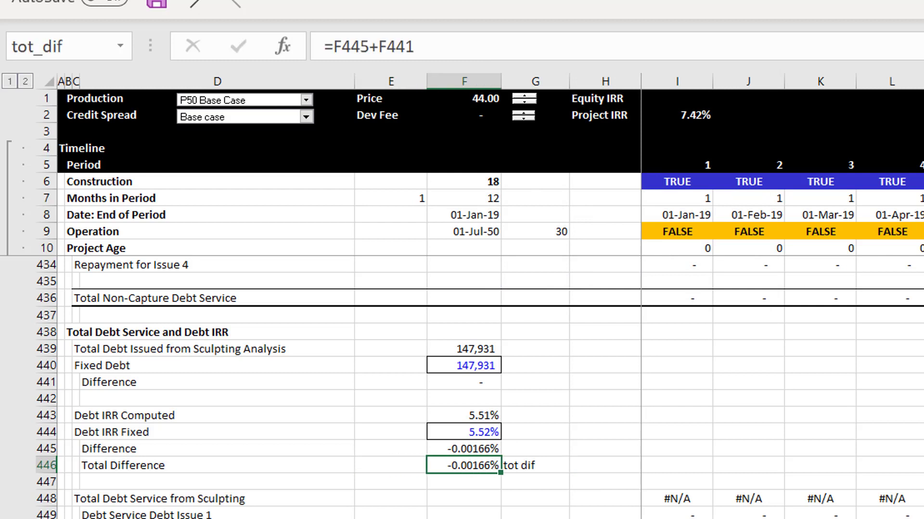
- Enter the range-name labels comp debt in G439 and fixed debt in G440 beside the debt values
key(Up)
key(Up)
key(Up)
key(Up)
key(Up)
key(Up)
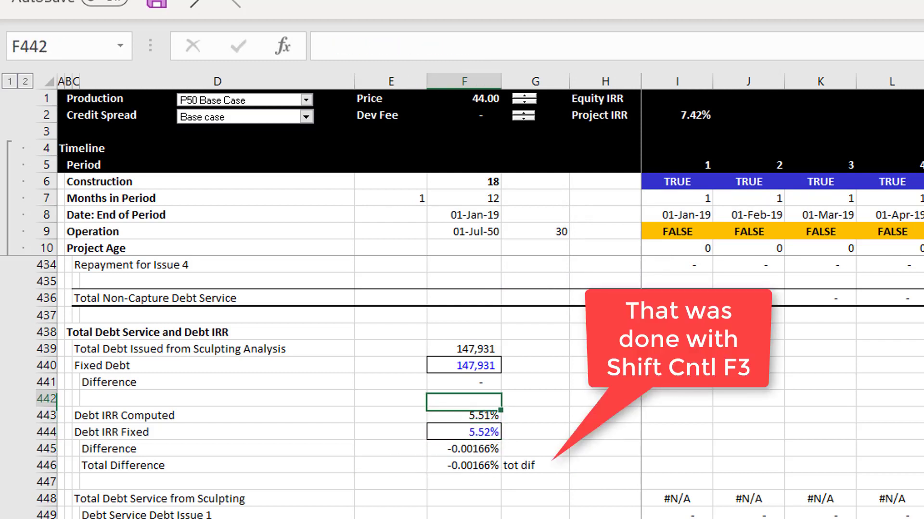
key(Left)
key(Left)
key(Right)
key(Up)
key(Right)
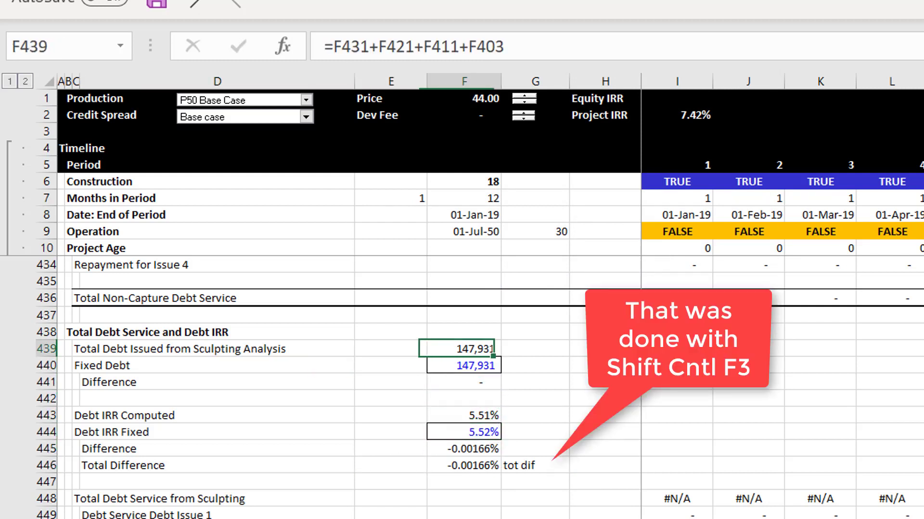
key(Right)
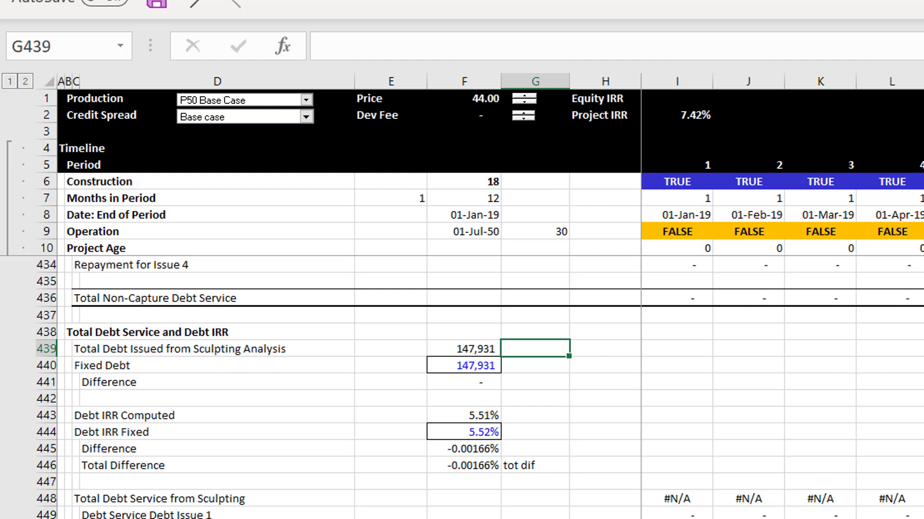
text(comp)
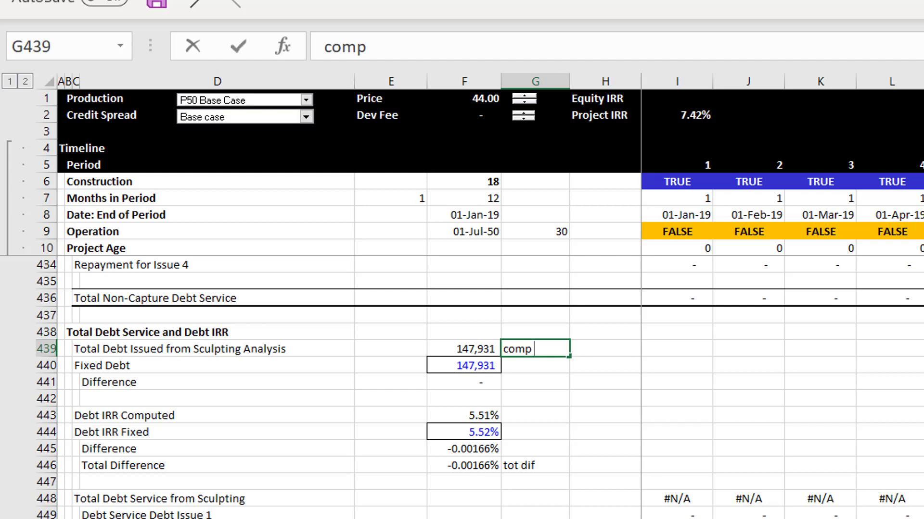
key(BackSpace)
text(p debt)
key(Return)
text(fi)
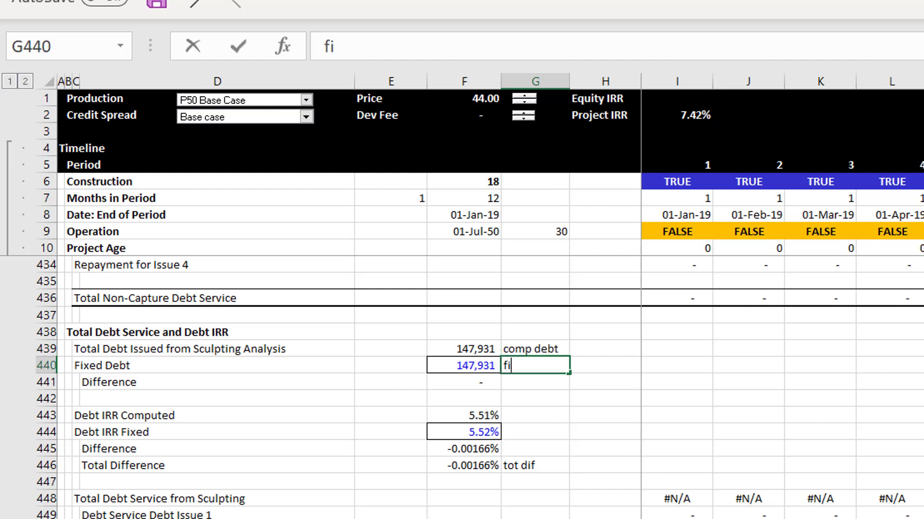
text(xed debt)
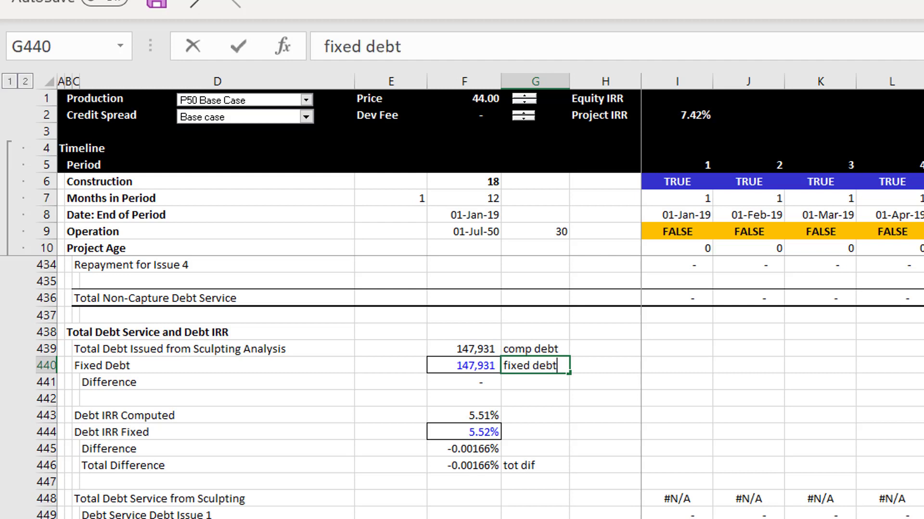
key(Return)
- Try to create range names for F439 and F440 from their adjacent labels with the default naming options
key(Up)
key(Up)
key(Left)
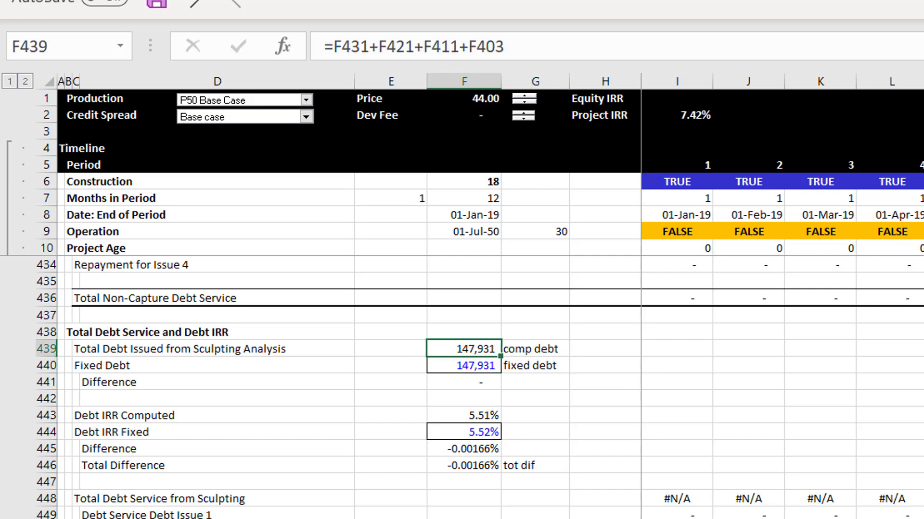
key(shift+Right)
key(shift+Down)
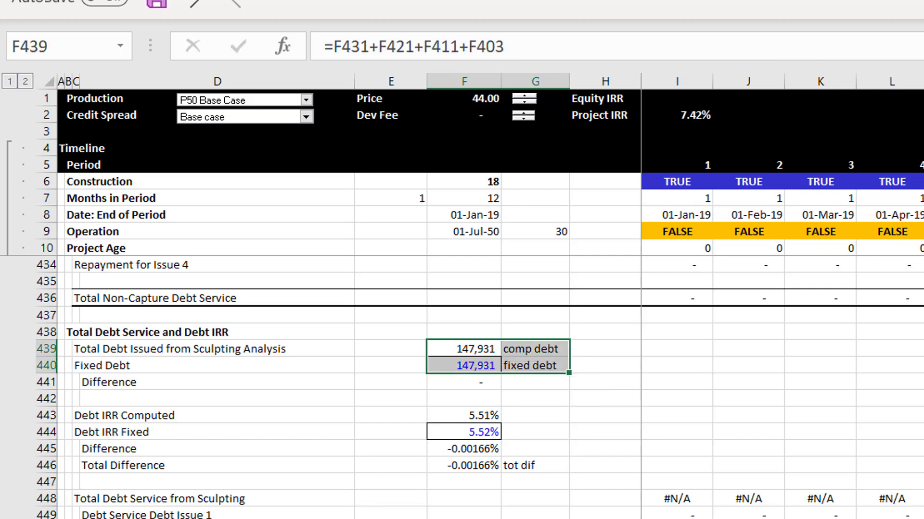
key(ctrl+shift+F3)
key(Return)
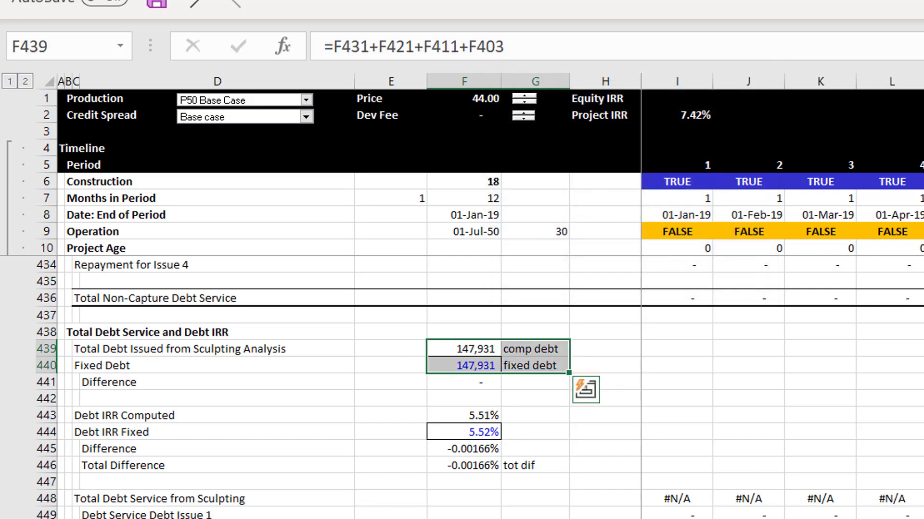
- Create range names for F439 and F440 from the labels in G439:G440, using only the Right column option
key(Left)
key(Right)
key(shift+Down)
key(shift+Right)
key(ctrl+shift+F3)
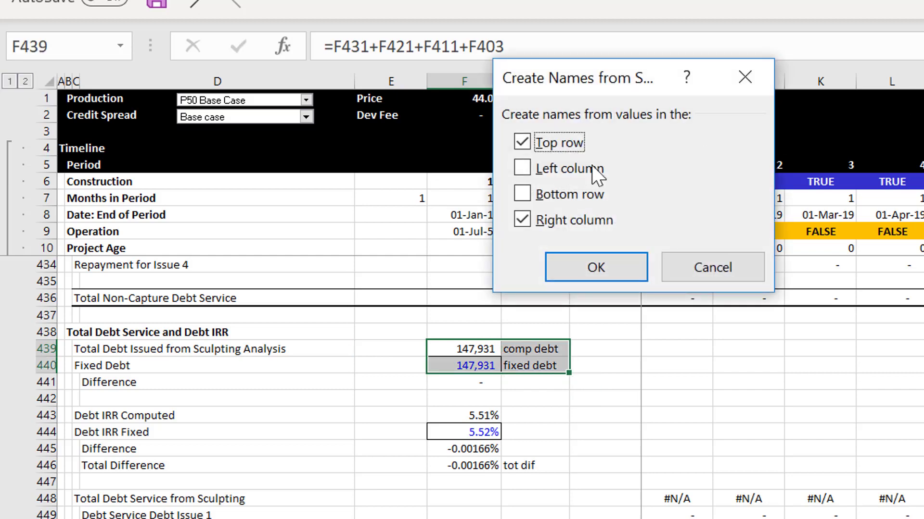
click(521, 143)
click(572, 266)
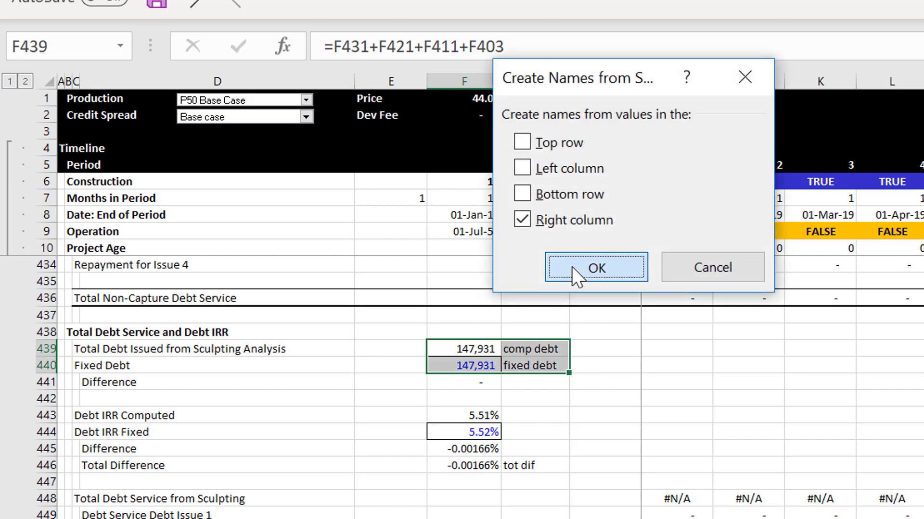
key(Return)
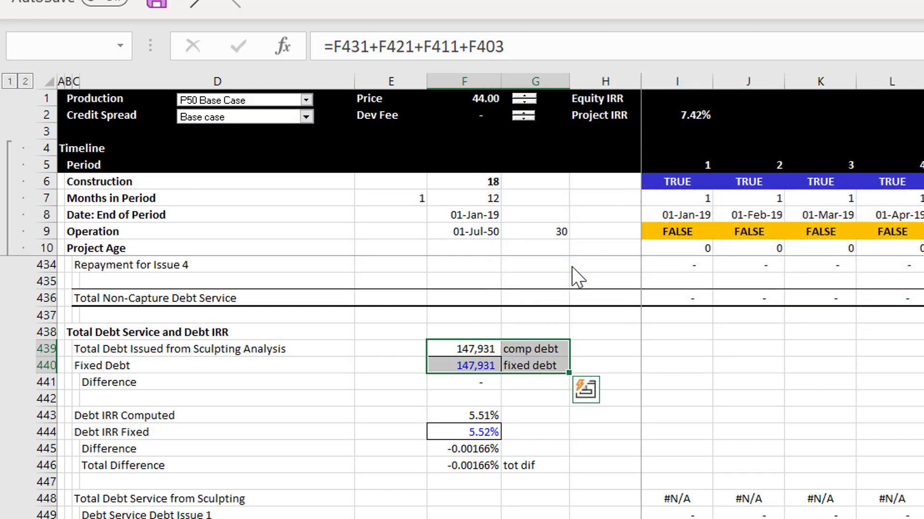
- Enter the range-name labels comp irr in G443 and fixed irr in G444 beside the Debt IRR values
key(Down)
key(Down)
key(Down)
key(Down)
key(Right)
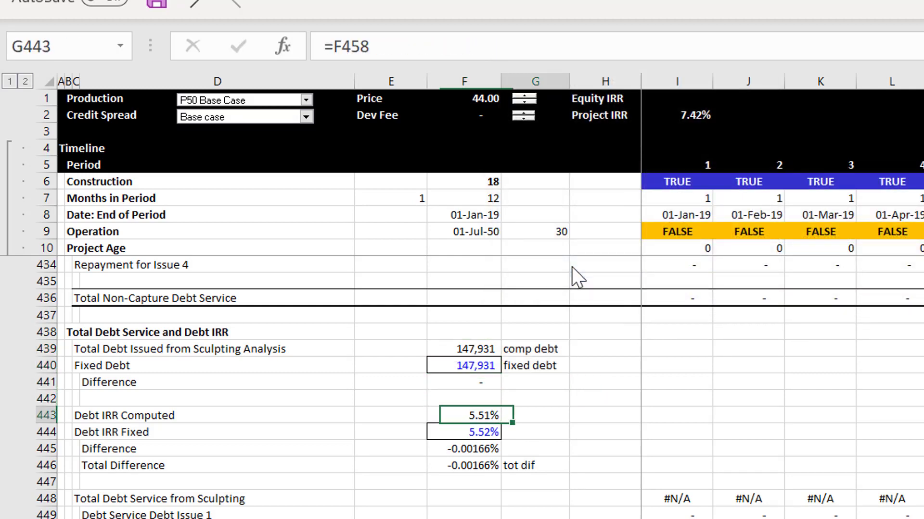
text(com)
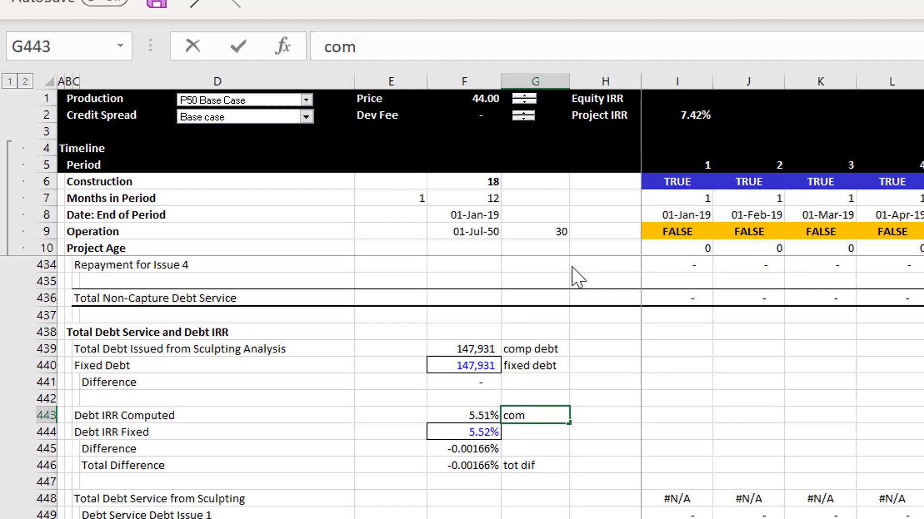
text(p irr)
key(Return)
text(fixed)
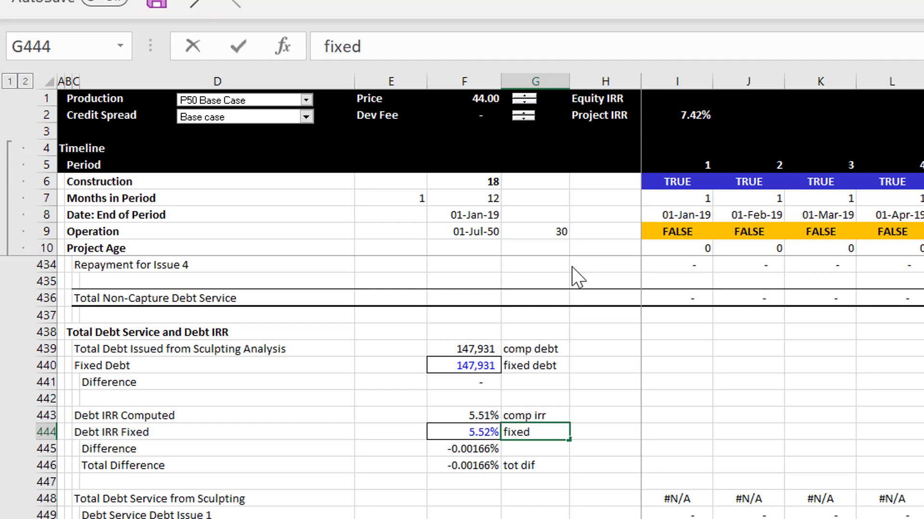
text( irr)
key(Return)
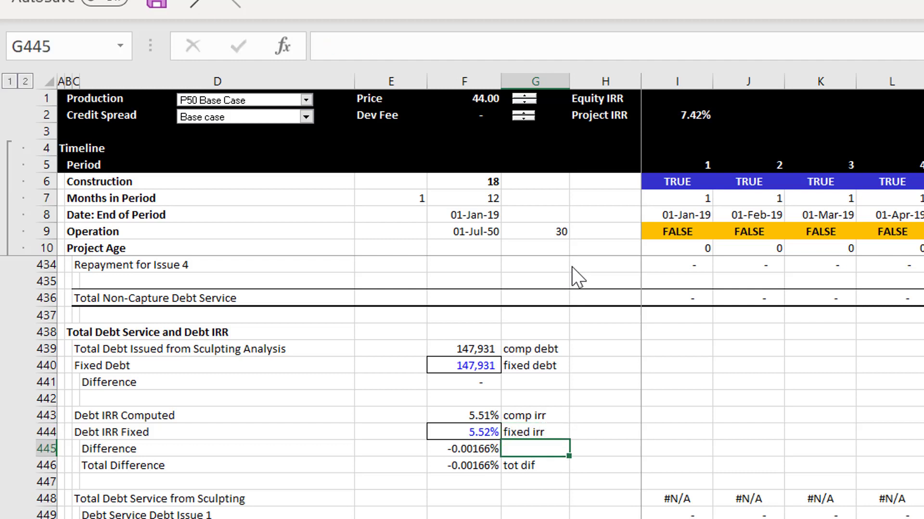
- Create range names for F443 and F444 from the labels in G443:G444, using only the Right column option
key(Up)
key(Up)
key(Left)
key(shift+Right)
key(shift+Down)
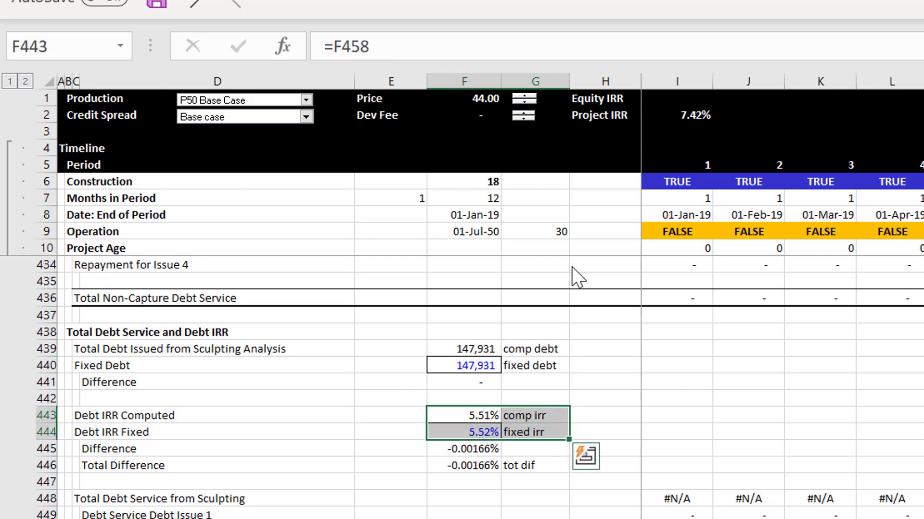
key(ctrl+shift+F3)
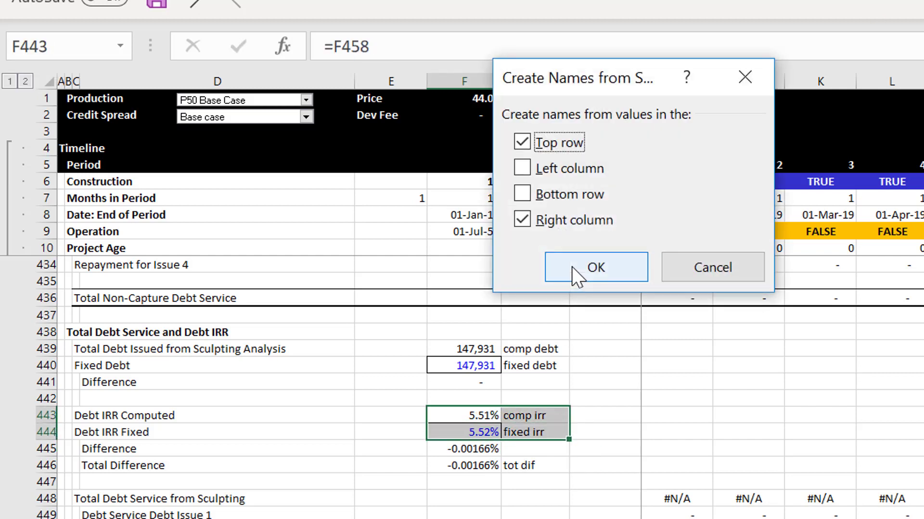
click(522, 142)
click(596, 267)
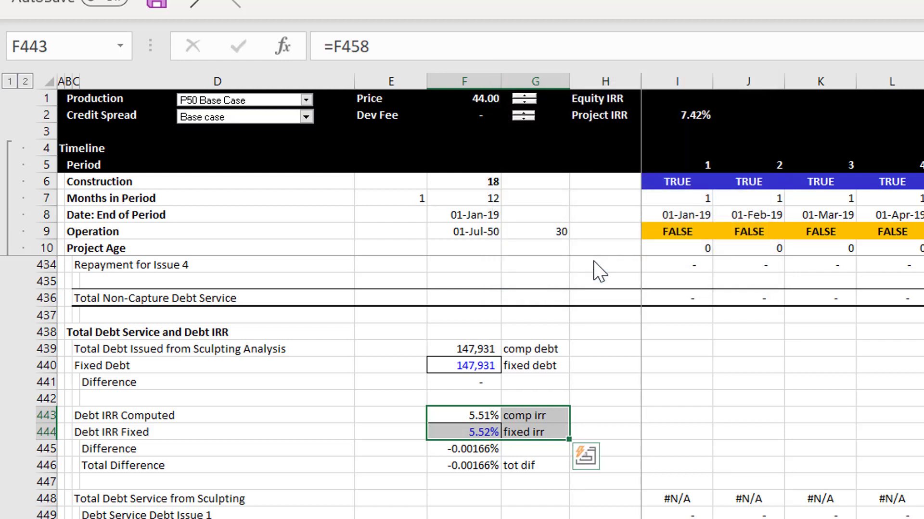
- Check the range names assigned to Debt IRR Computed, Debt IRR Fixed and Total Difference in F443, F444 and F446
key(Down)
key(Down)
key(Up)
key(Up)
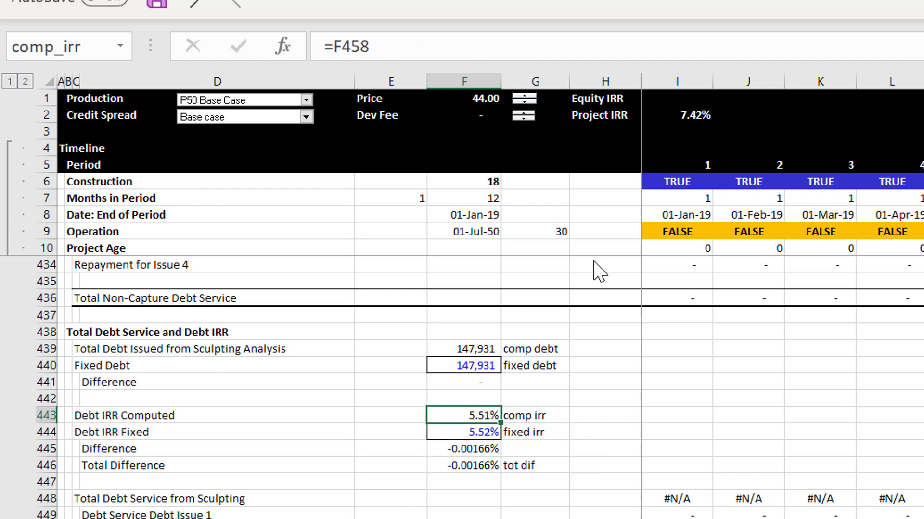
key(Down)
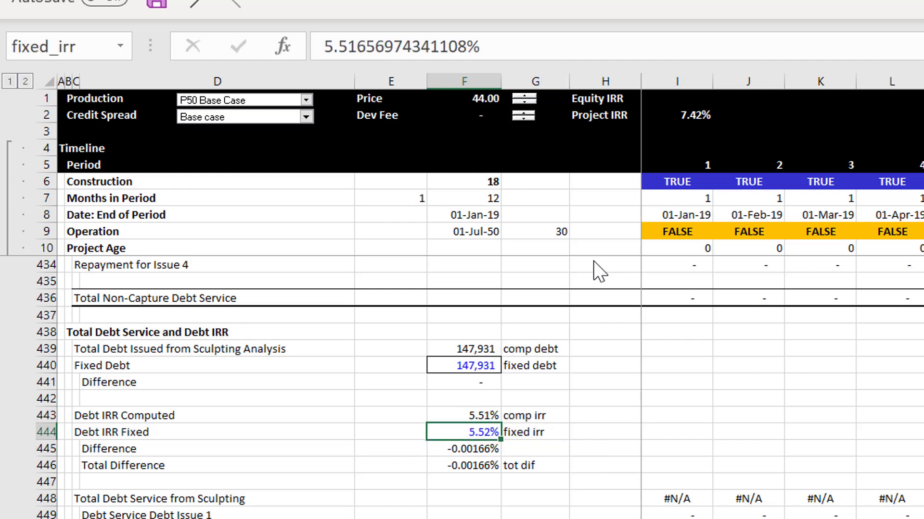
key(Down)
key(Down)
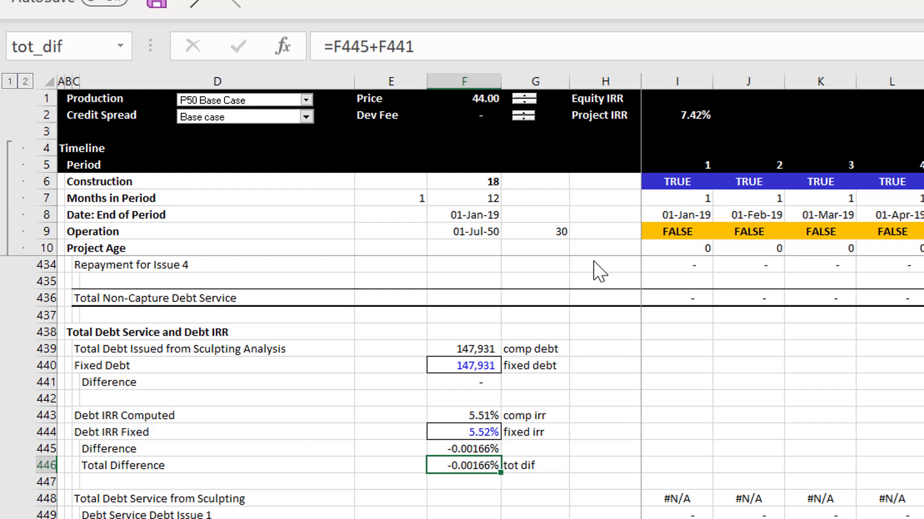
key(Right)
key(Left)
key(alt)
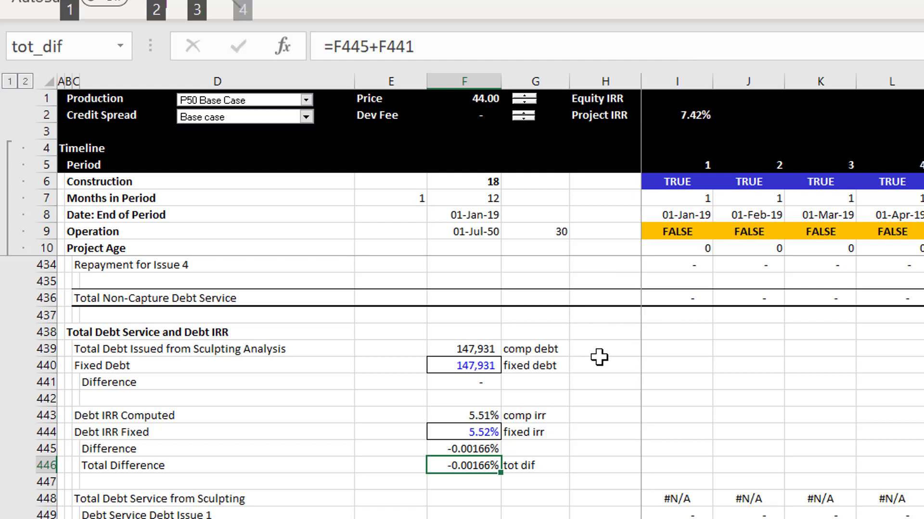
key(Escape)
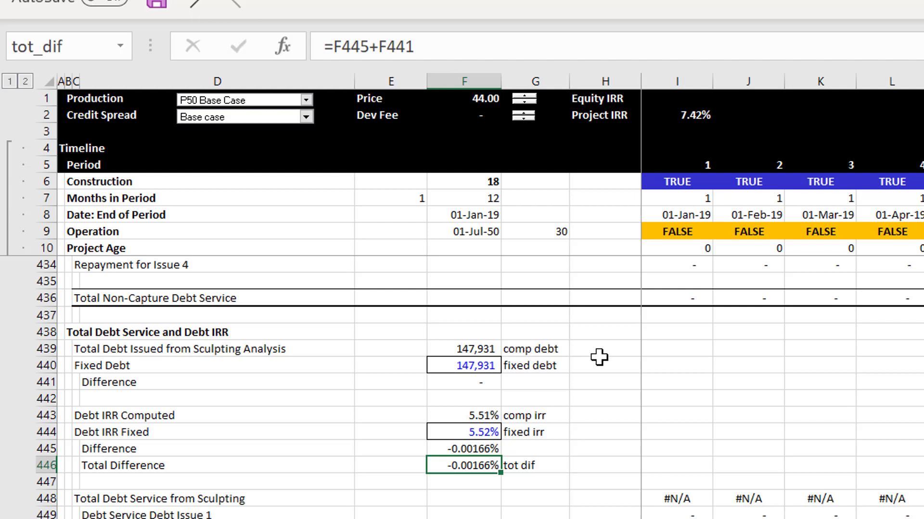
key(alt)
key(Escape)
- Create a new macro named debt_irr_circ in this workbook
key(alt+F8)
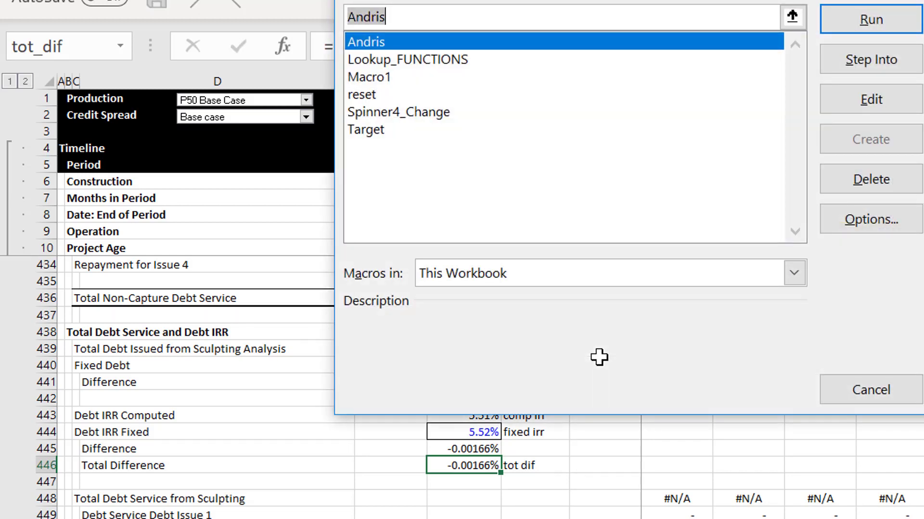
key(BackSpace)
text(cir)
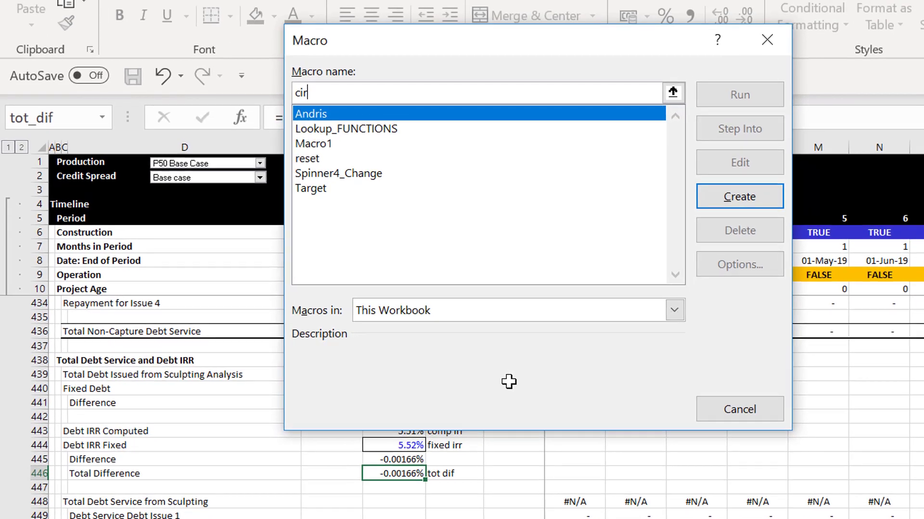
key(BackSpace)
key(BackSpace)
key(BackSpace)
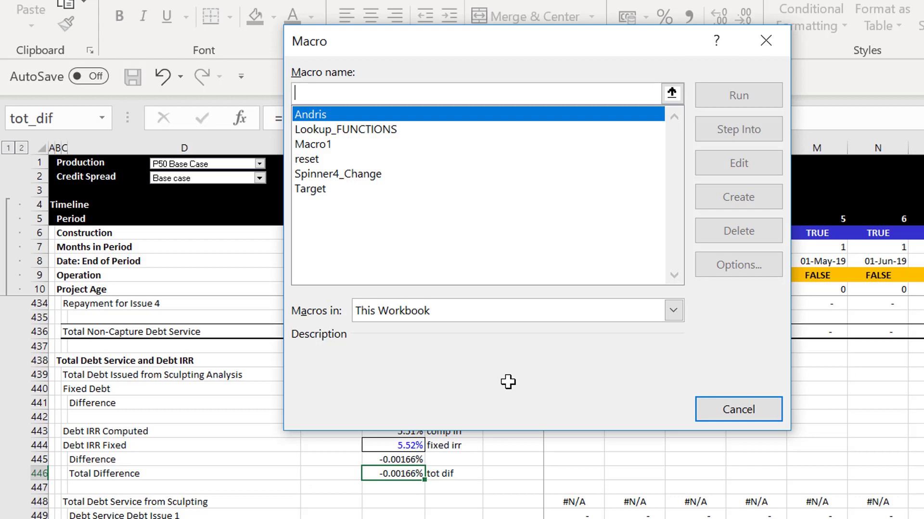
text(de)
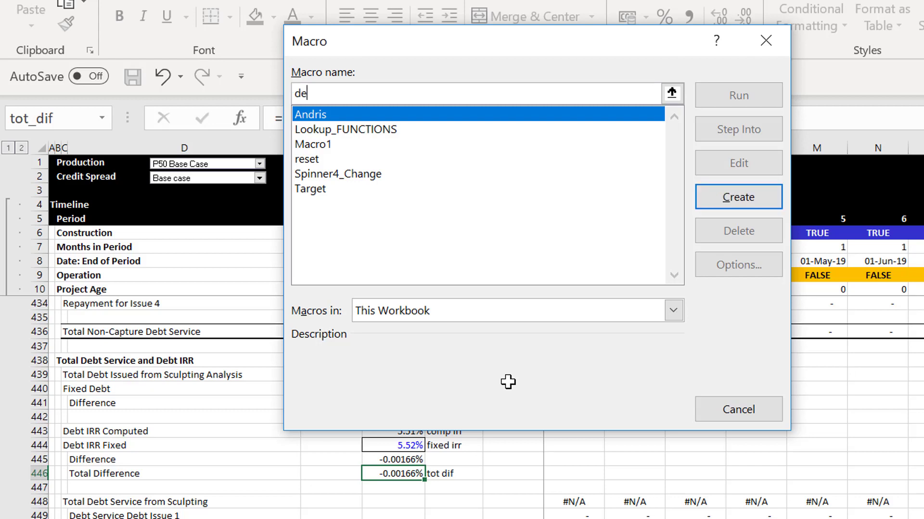
text(bt_irr_circ)
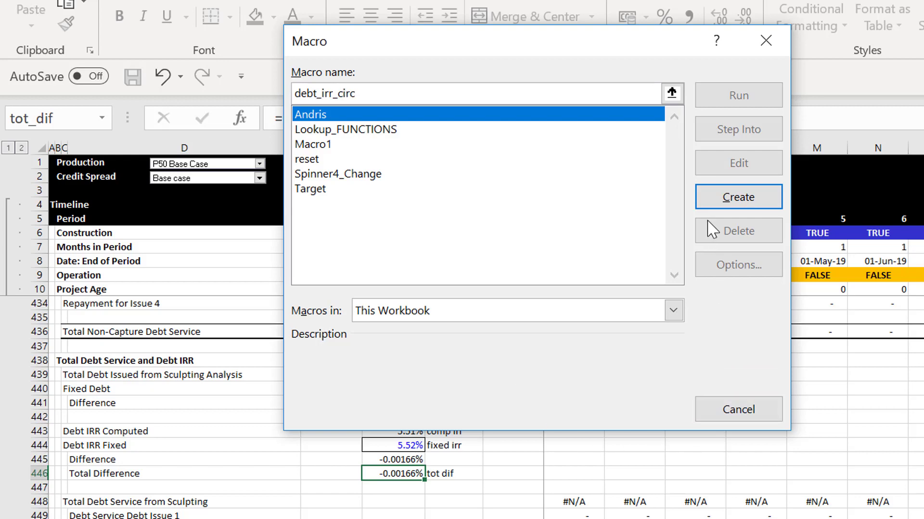
click(724, 195)
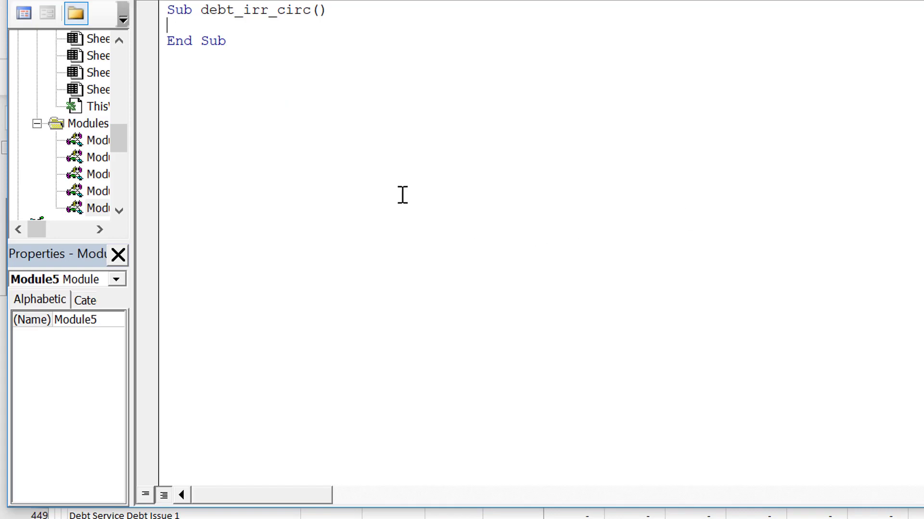
- Add several blank lines inside the debt_irr_circ procedure to make room for its code
key(Return)
key(Return)
key(Return)
key(Return)
key(Return)
key(Return)
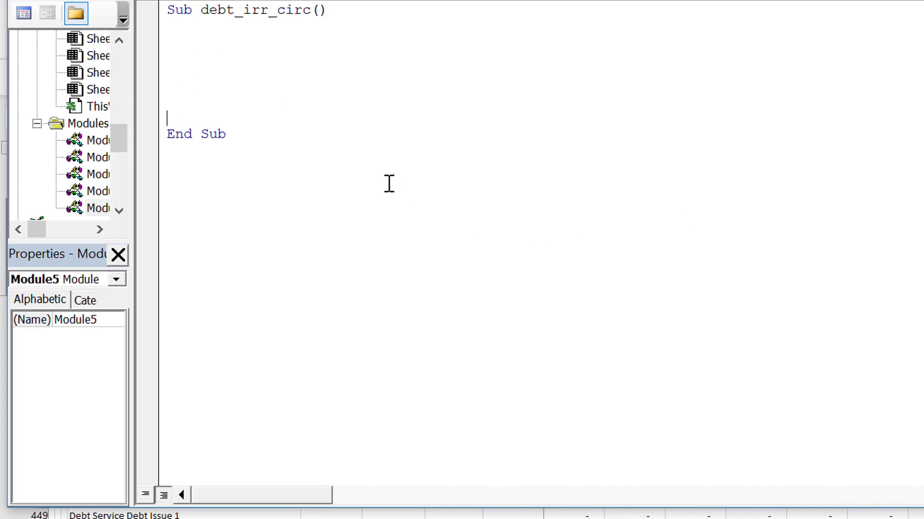
key(Up)
key(Up)
key(Up)
key(Up)
key(Up)
- Copy the range-name labels in G439:G446 from the worksheet into the body of the debt_irr_circ procedure in the Visual Basic editor
key(alt+F11)
key(Up)
key(Up)
key(Up)
key(Up)
key(Up)
key(Up)
key(Up)
key(Up)
key(Up)
key(Up)
key(Up)
key(Up)
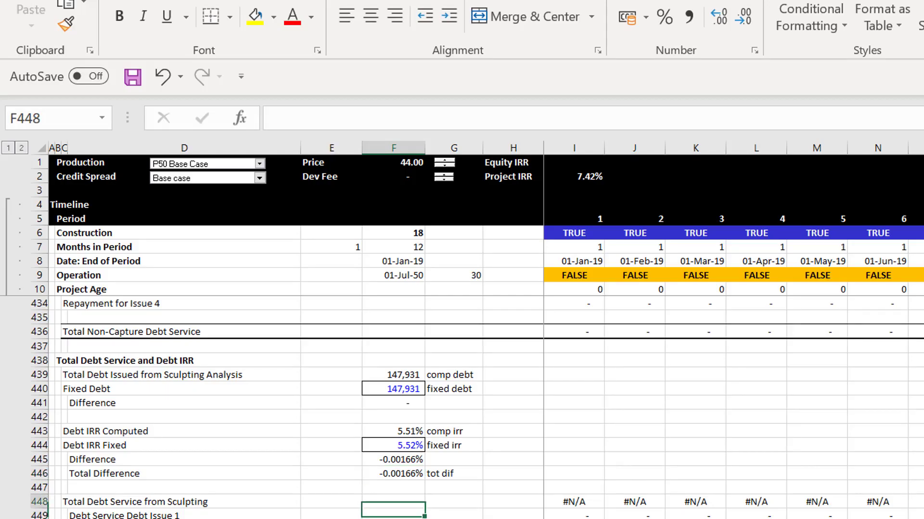
drag(453, 375, 454, 475)
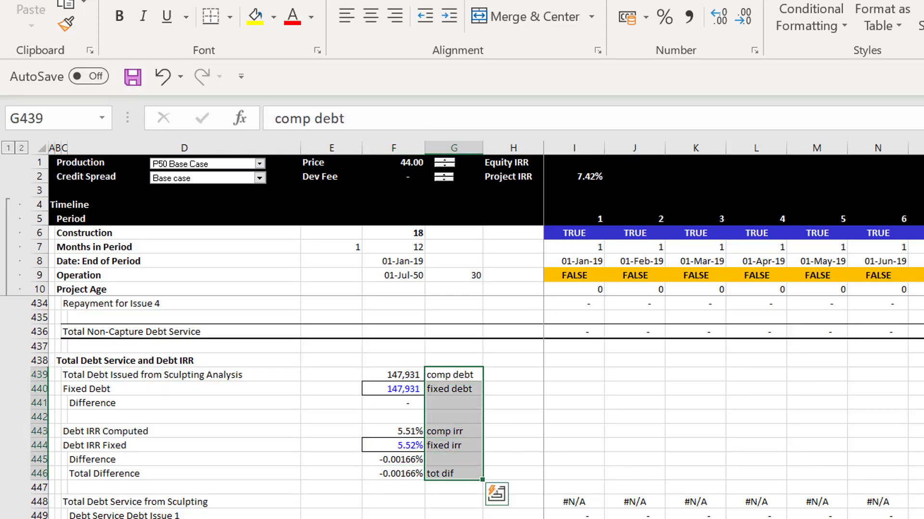
key(ctrl+c)
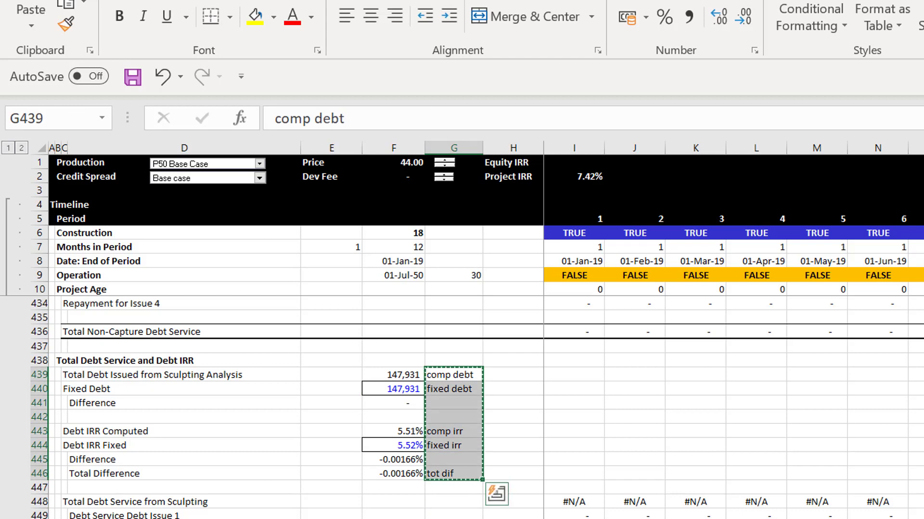
key(alt+F11)
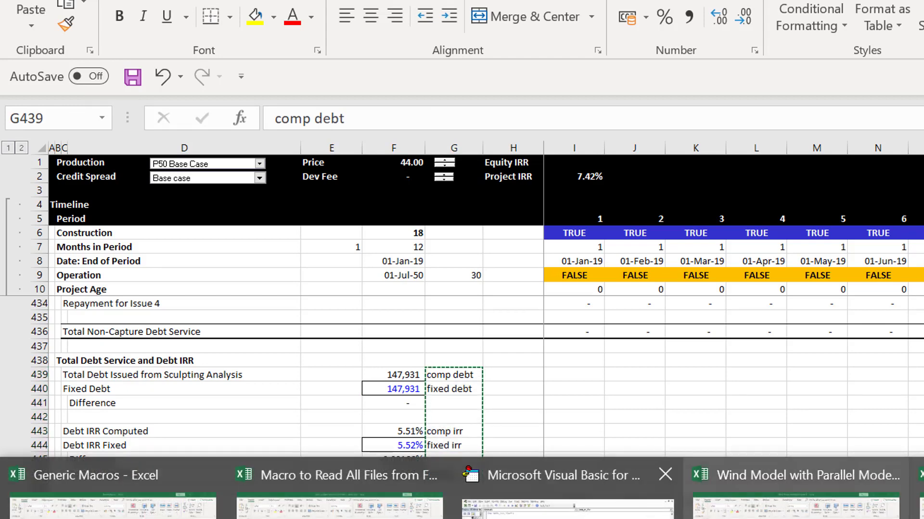
click(568, 500)
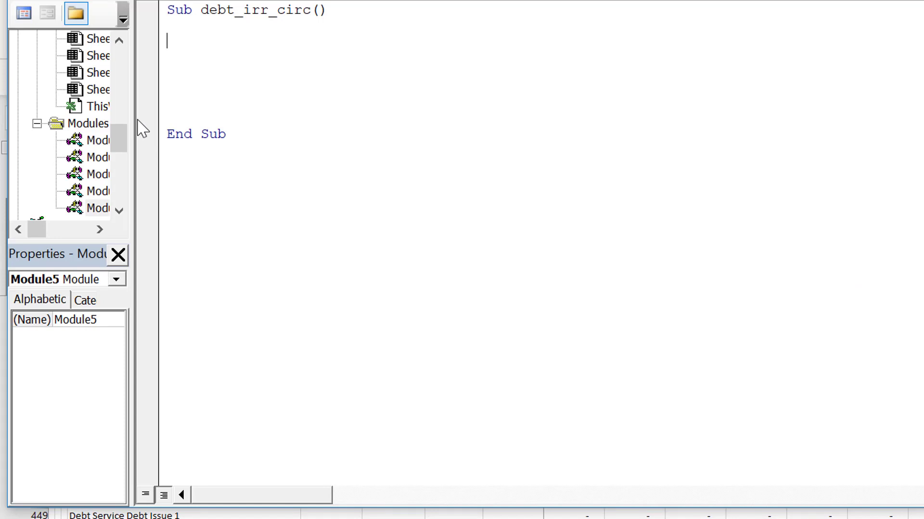
key(ctrl+v)
- Remove the blank lines between the pasted range-name labels so the five names form one compact list
key(Up)
key(Up)
key(Up)
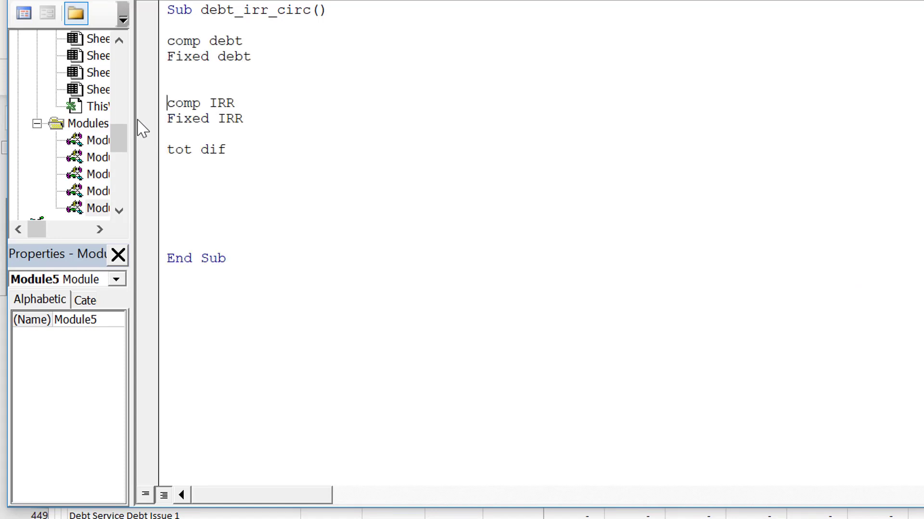
key(BackSpace)
key(BackSpace)
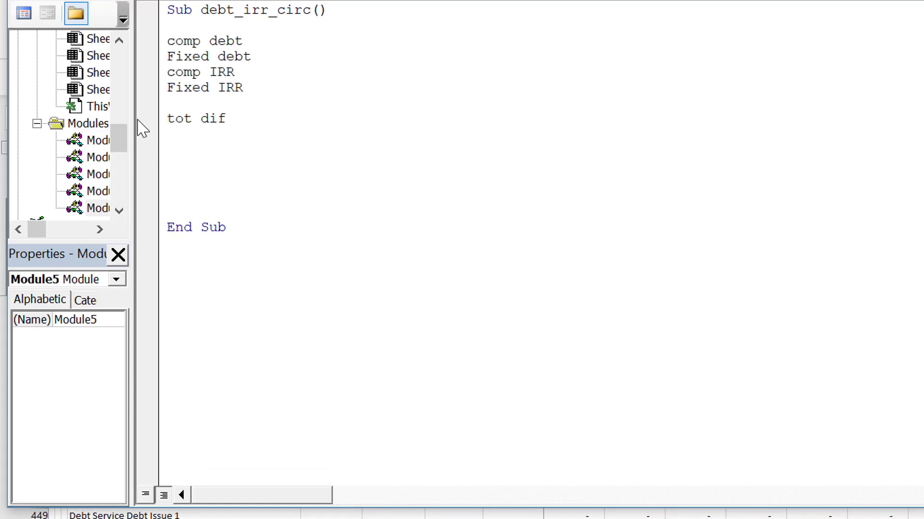
key(Up)
key(Down)
key(Down)
key(Down)
key(Down)
key(BackSpace)
- Turn the five lines comp debt, Fixed debt, comp IRR, Fixed IRR and tot dif into comments
key(Up)
key(Up)
key(Up)
key(Up)
key(Down)
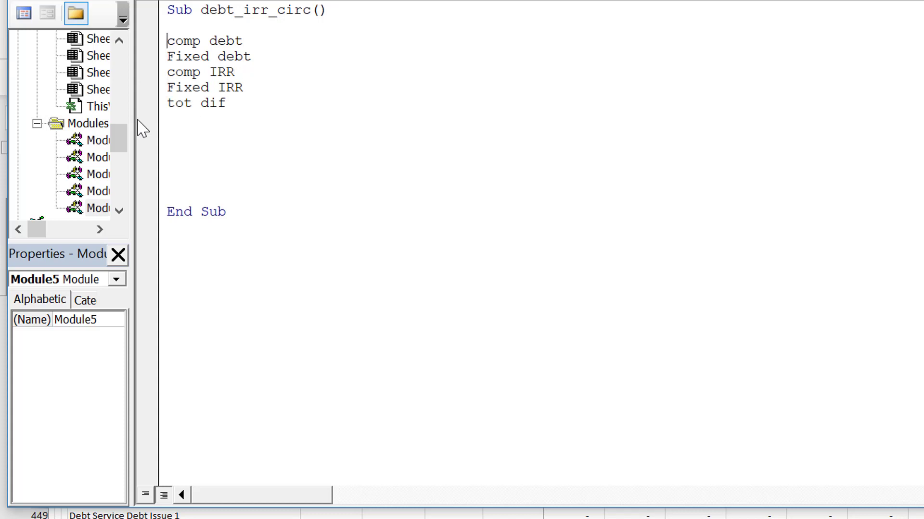
text(')
key(Down)
key(Left)
text(')
key(Down)
key(Left)
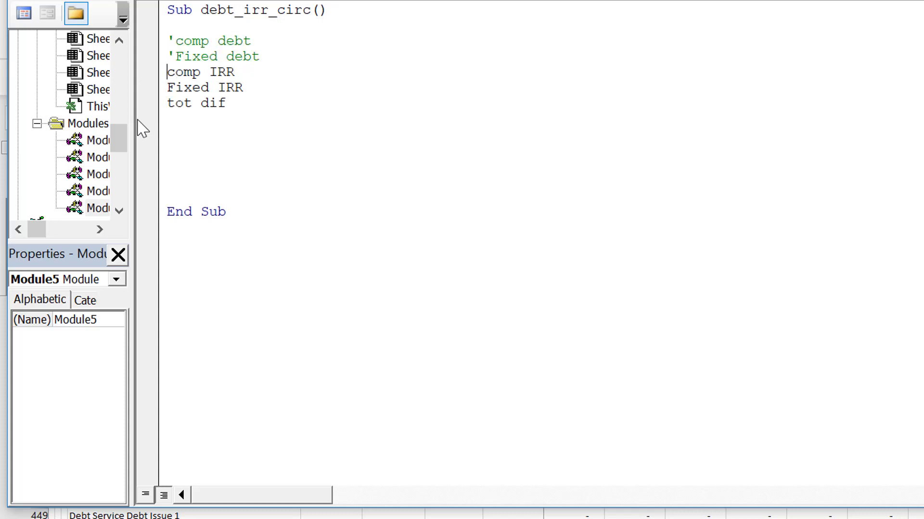
text(')
key(Down)
key(Left)
text(')
key(Down)
key(Left)
text(')
key(Down)
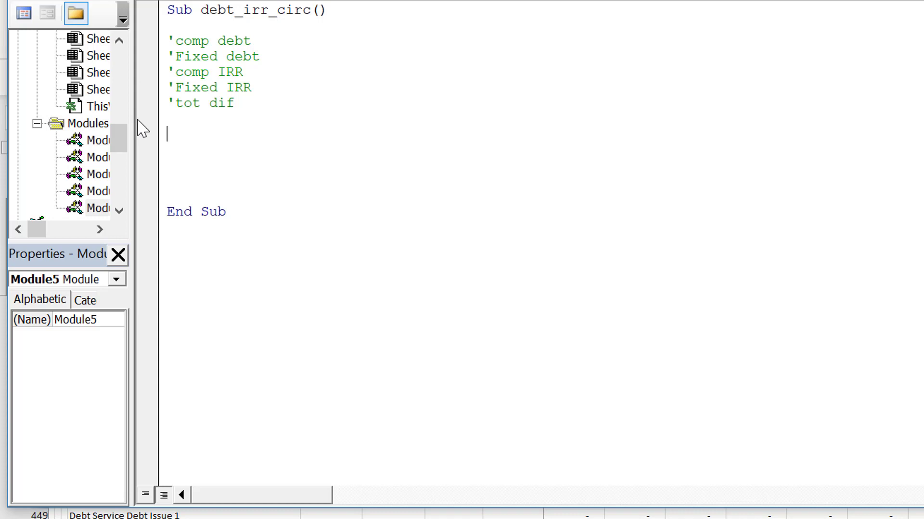
- Below the comments, write the loop condition Do While Range("tot_dif") <> 0
text(do)
text( whi)
key(BackSpace)
text(hile range)
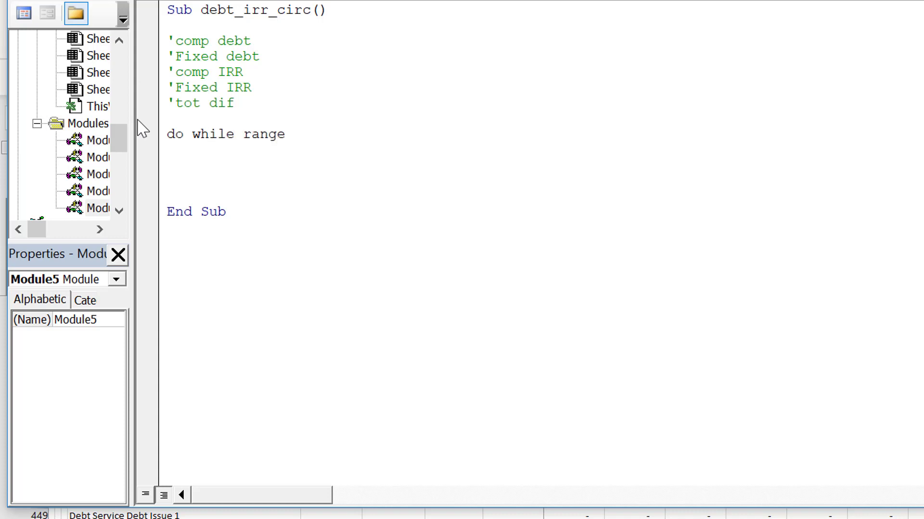
text(("tot)
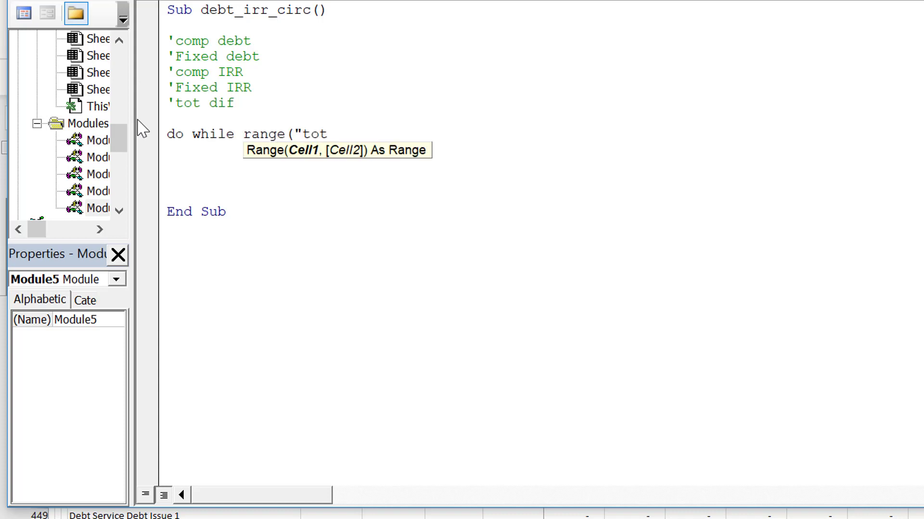
text(_div)
key(BackSpace)
text(f") = )
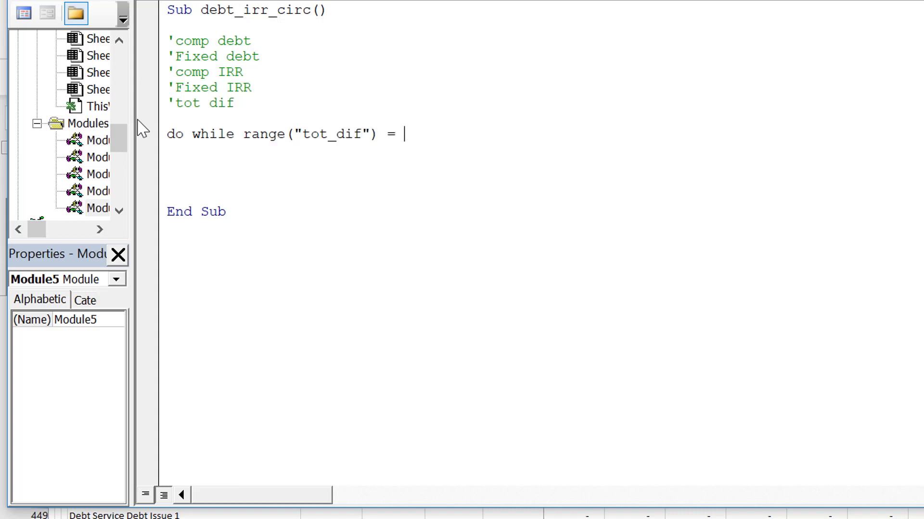
text(0)
key(BackSpace)
key(BackSpace)
key(BackSpace)
text(<> 0)
- Close the Do While block with a Loop statement after several blank lines, and remove two surplus lines before End Sub
key(Return)
key(Return)
key(Return)
key(Return)
key(Return)
key(Return)
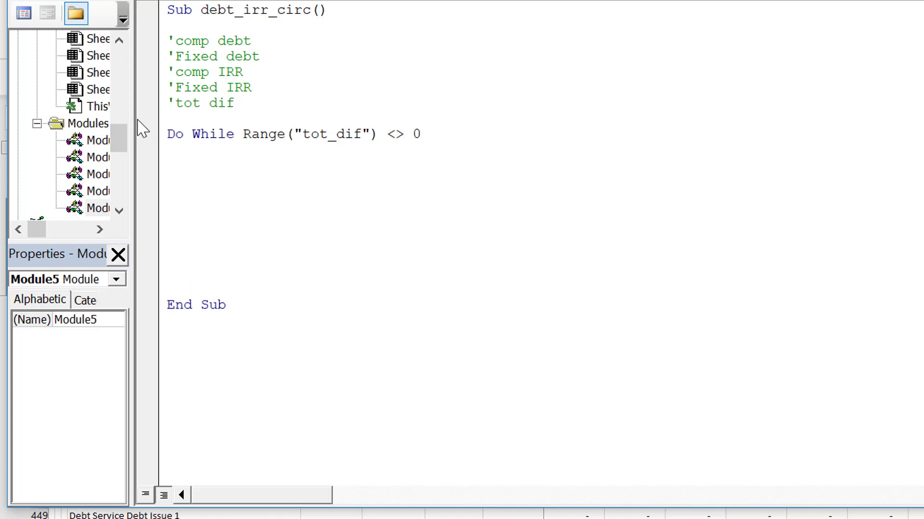
key(Return)
text(loop)
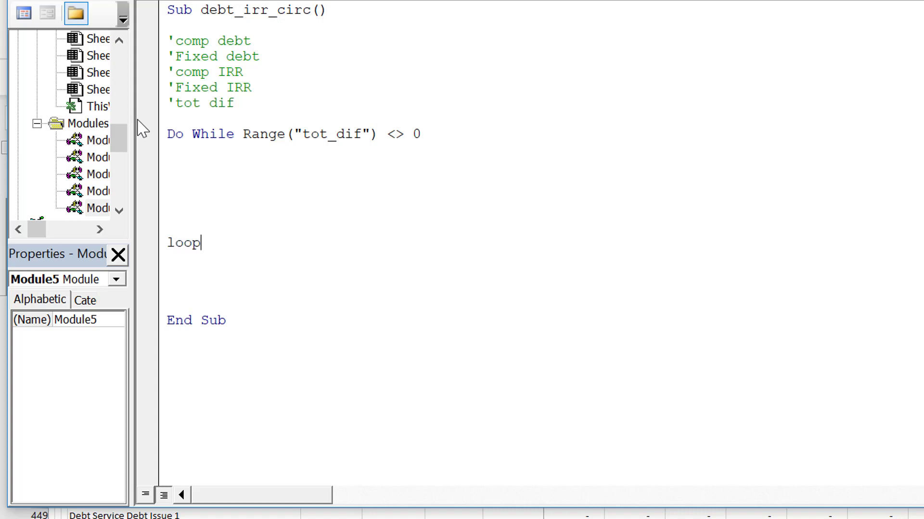
key(Down)
key(Down)
key(Down)
key(BackSpace)
key(BackSpace)
- Inside the loop, write the assignment Range("fixed_debt") = Range("comp_debt")
key(Up)
key(Up)
key(Up)
key(Up)
key(Up)
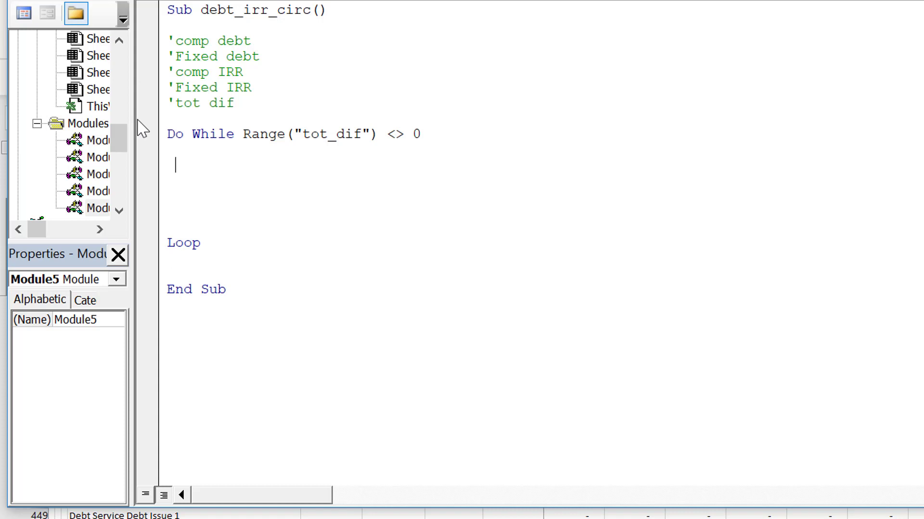
key(BackSpace)
text(range("fiex)
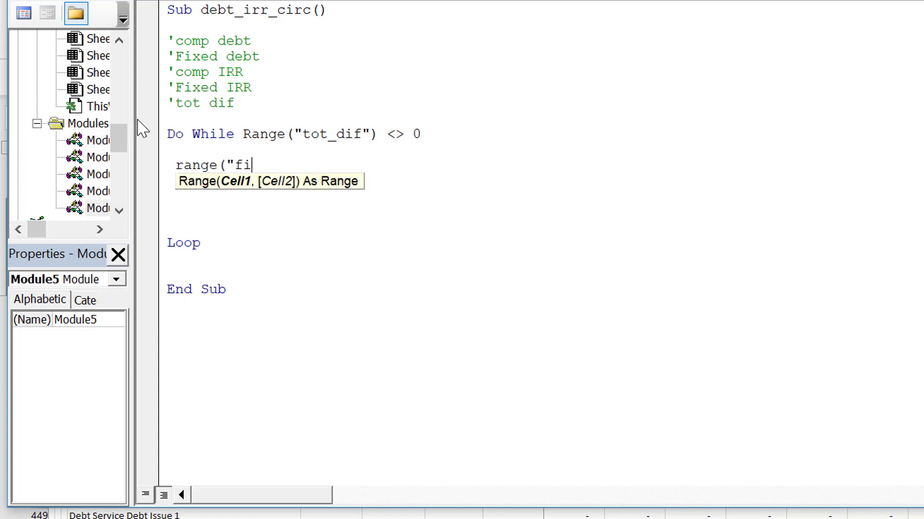
key(BackSpace)
key(BackSpace)
text(xed_debt") = )
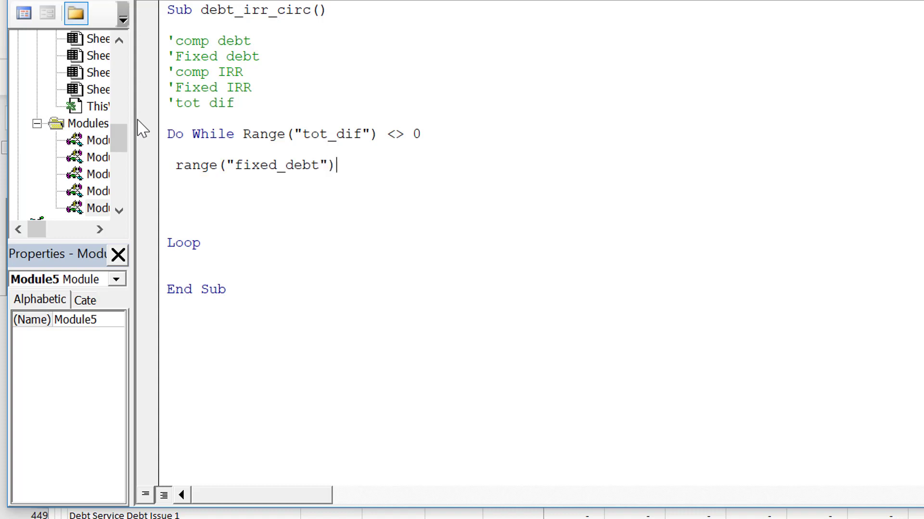
text(range(")
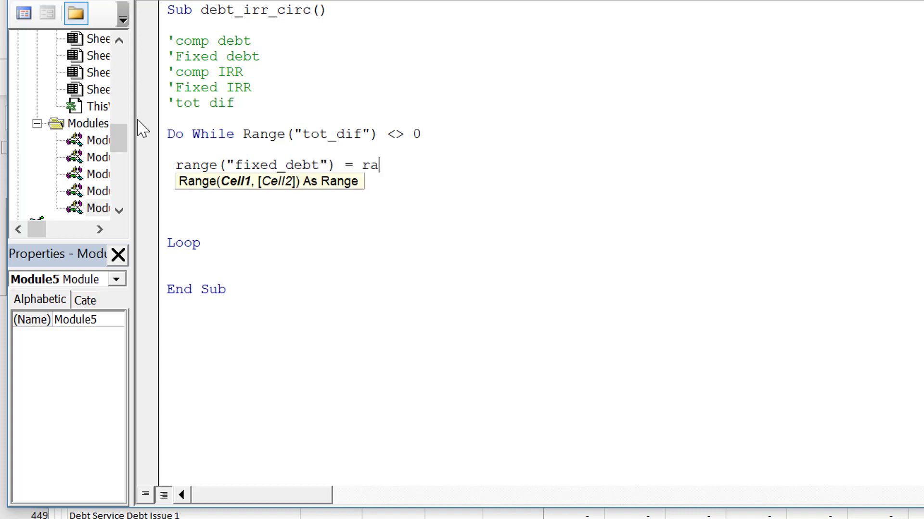
text(comp)
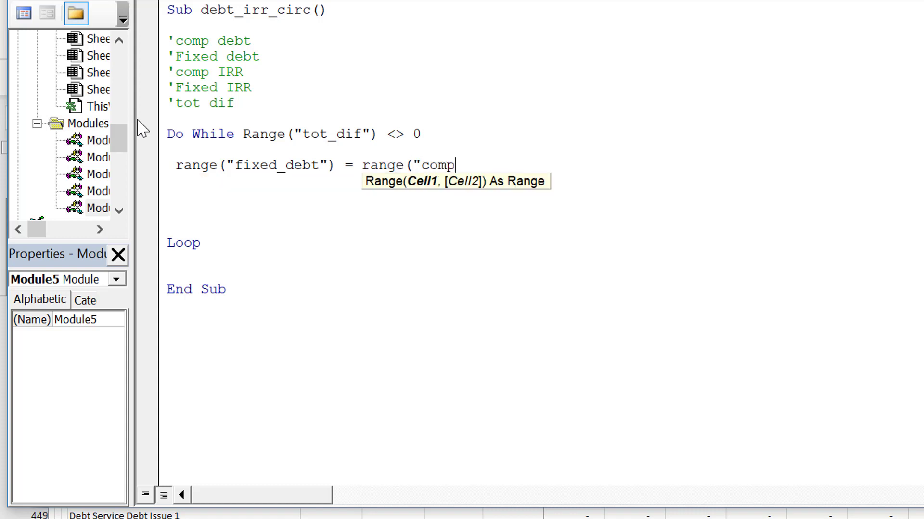
text(_debt"))
- Below the debt assignment, write the line Range("fixed_irr") = Range("comp_irr")
key(Return)
text(range)
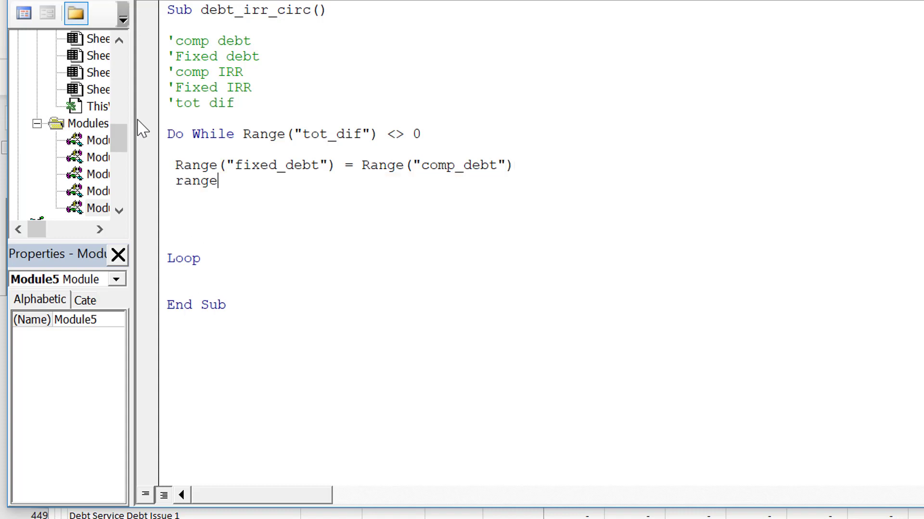
text())
key(BackSpace)
text(()
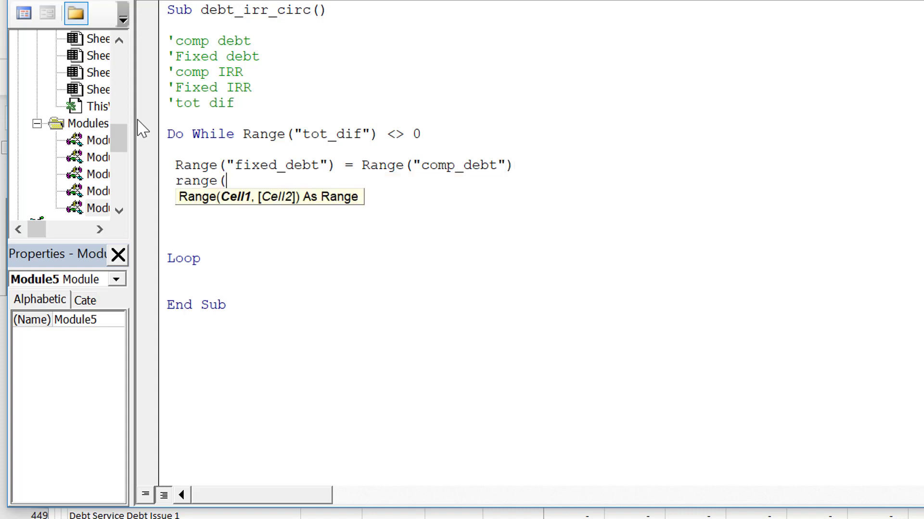
text("fixed_i)
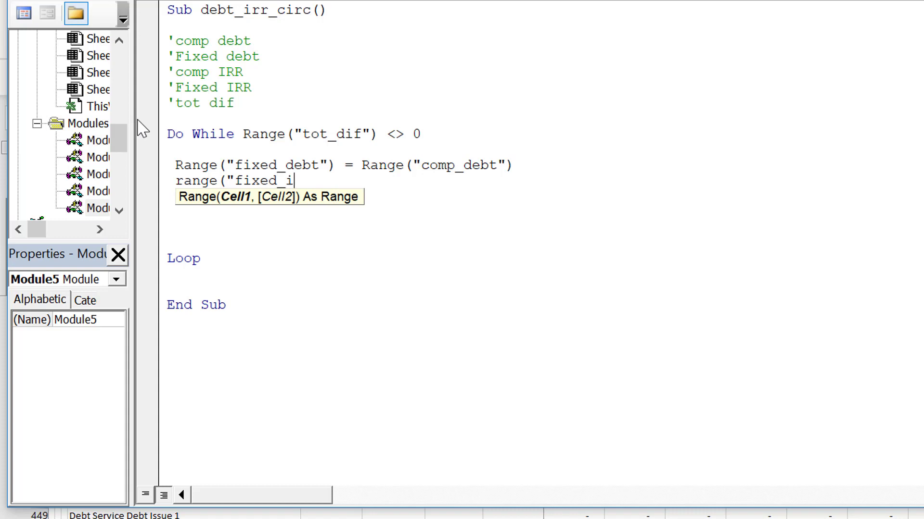
text(rr") = ran)
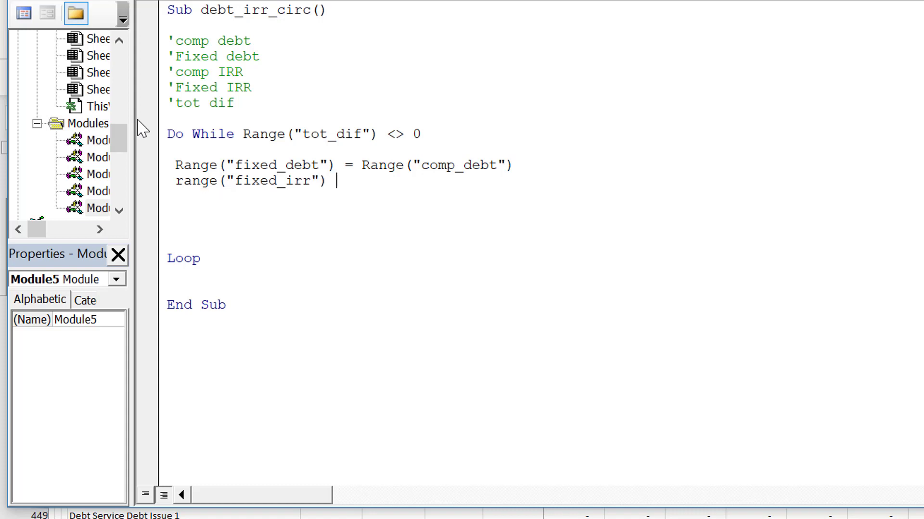
text(ge(")
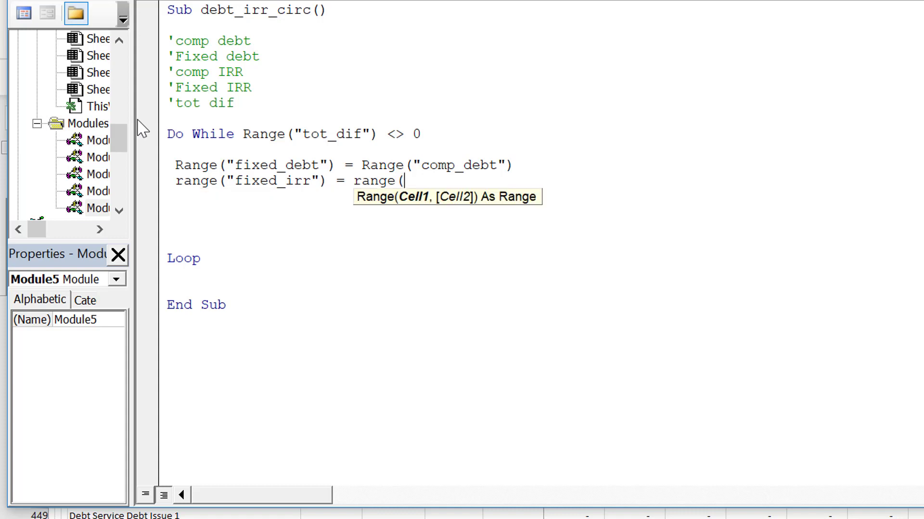
text(com_)
text(p_)
text(irr"))
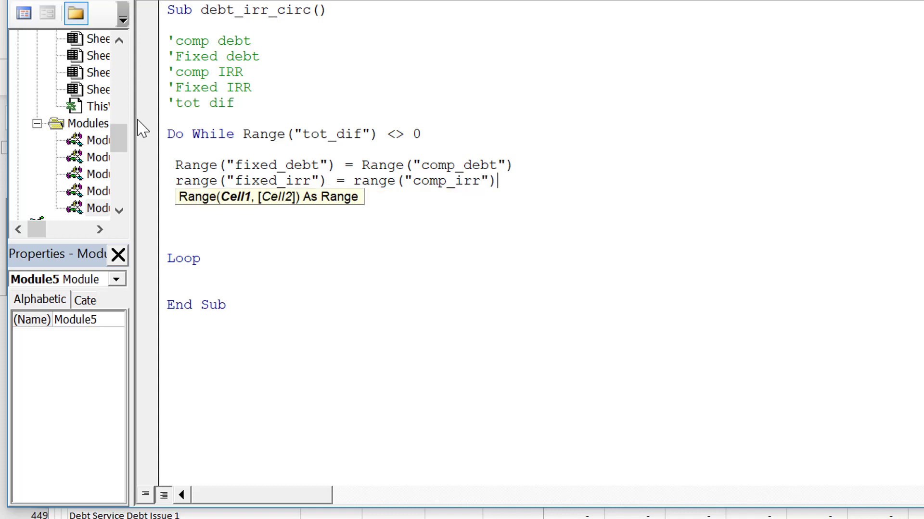
- Complete the fixed IRR assignment and remove the surplus blank lines above the Loop statement
key(Return)
key(BackSpace)
key(BackSpace)
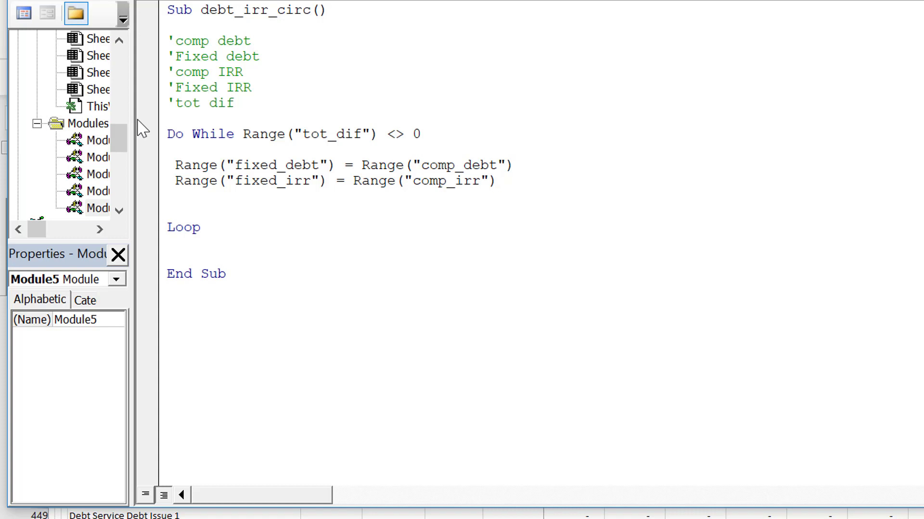
key(BackSpace)
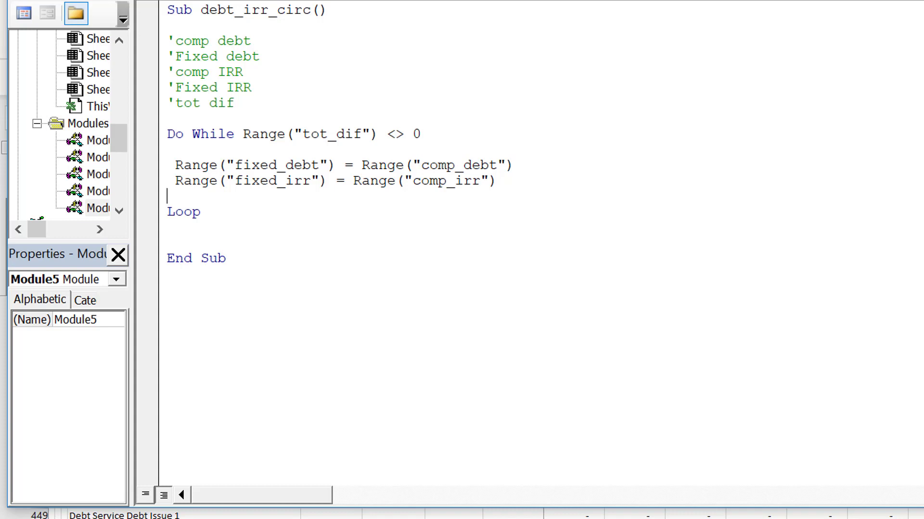
- Back in the worksheet, add a form-control button beside the Fixed Debt rows and assign the debt_irr_circ macro to it
key(alt+F11)
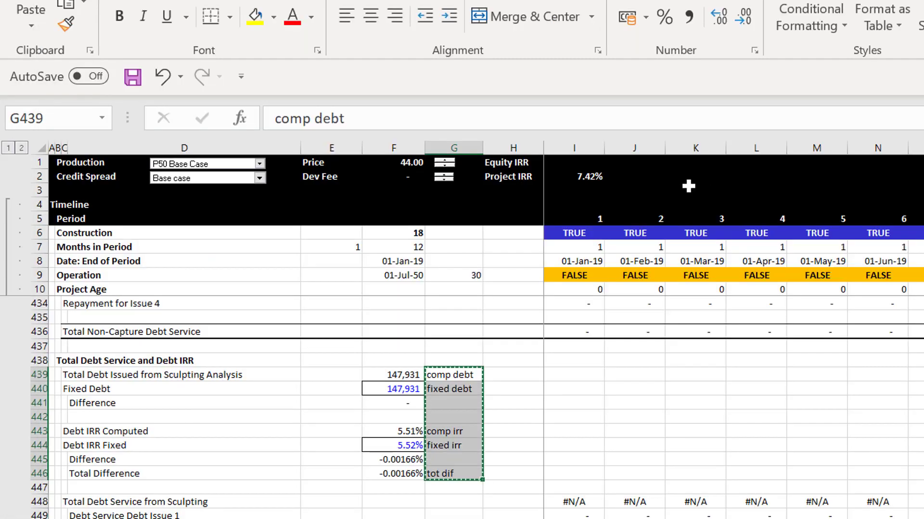
click(513, 421)
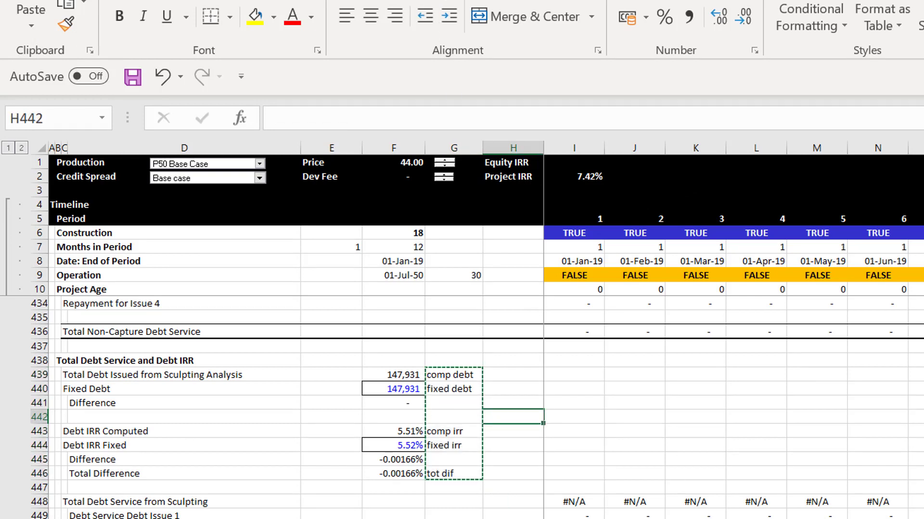
click(481, 1)
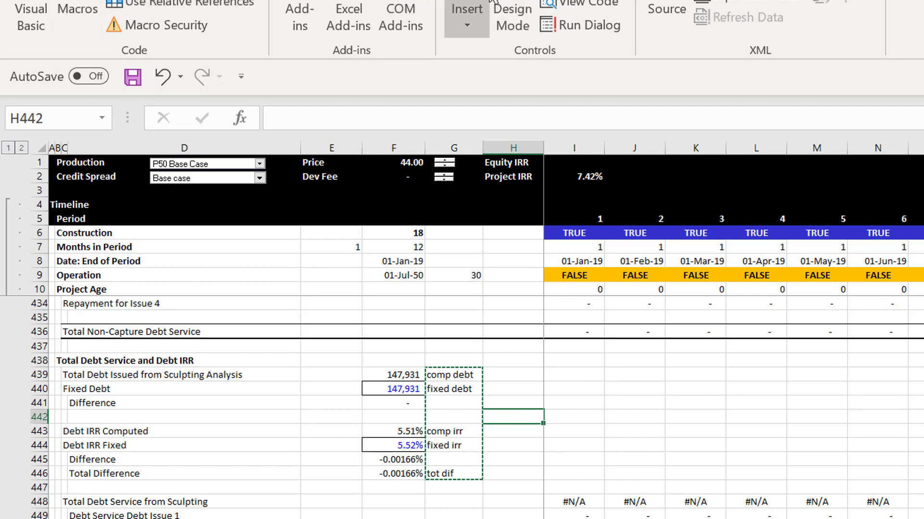
click(465, 13)
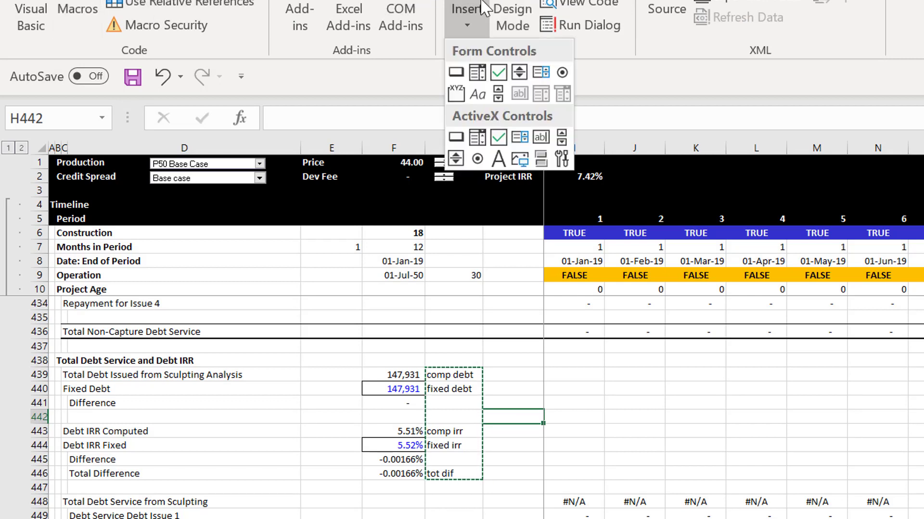
click(460, 71)
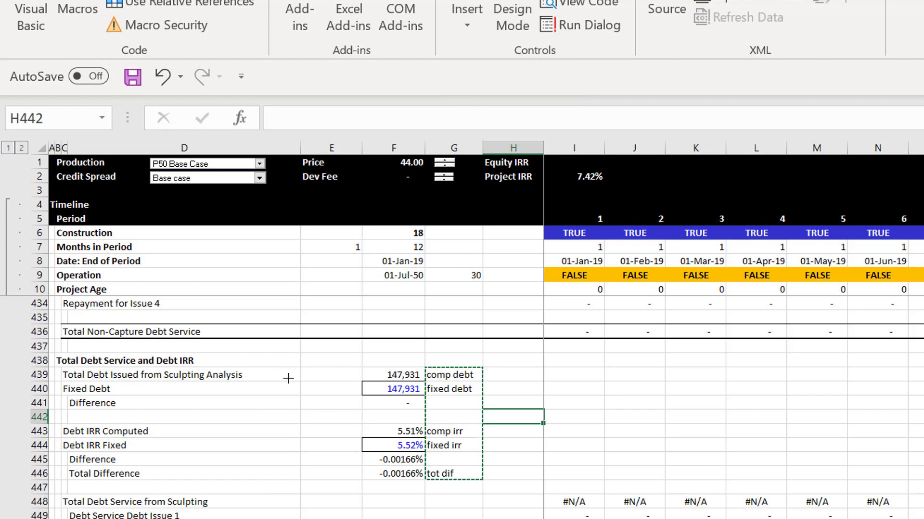
drag(289, 378, 340, 409)
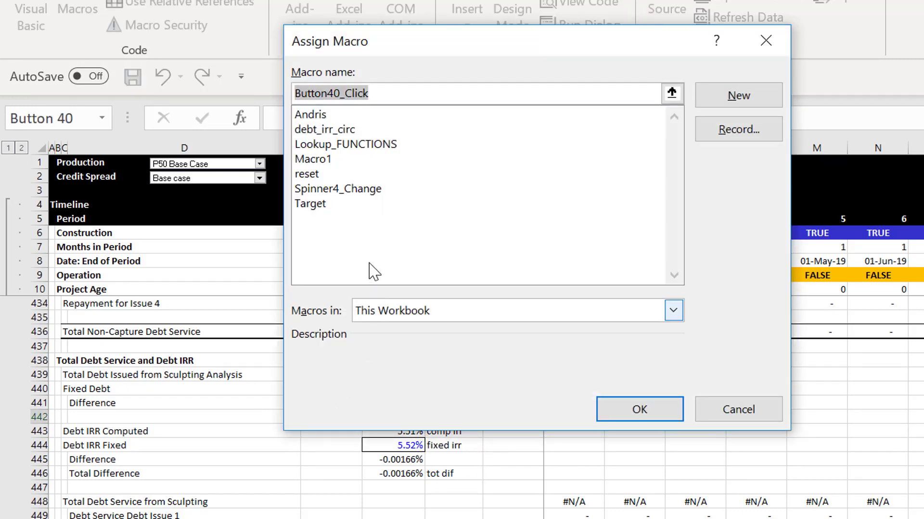
click(328, 130)
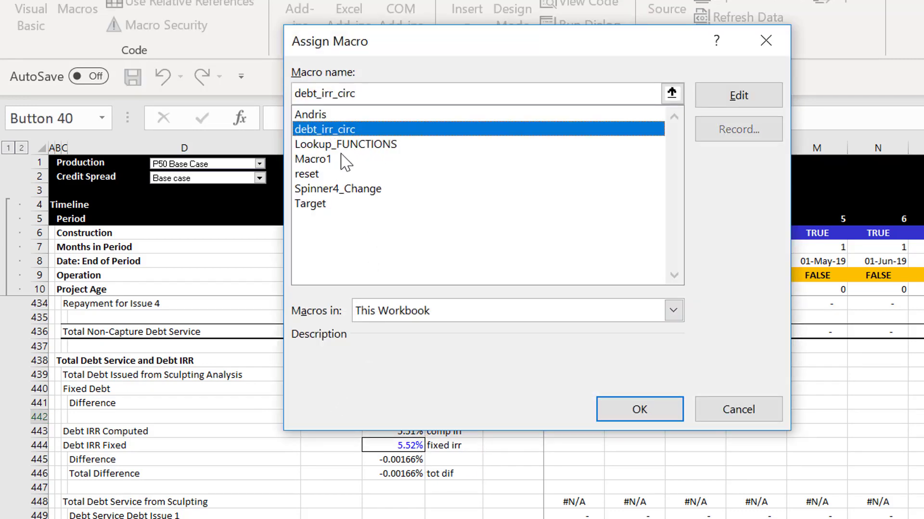
click(630, 409)
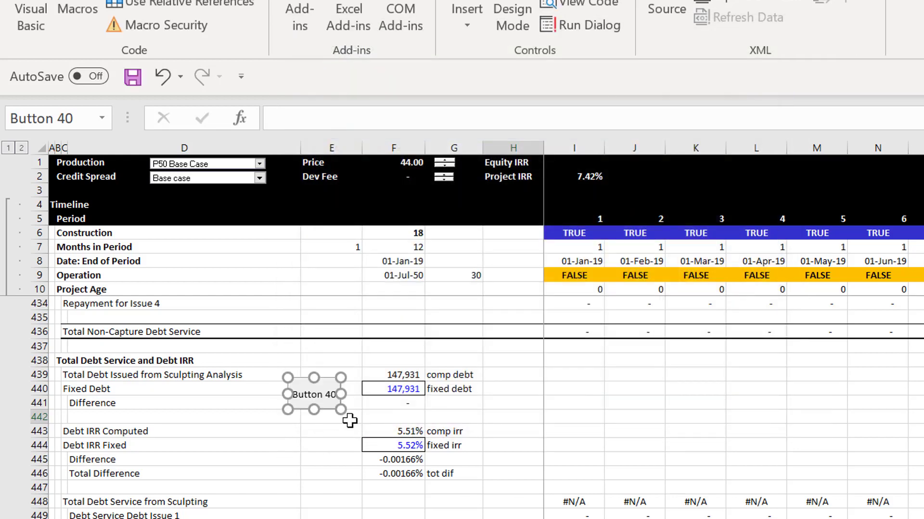
click(347, 459)
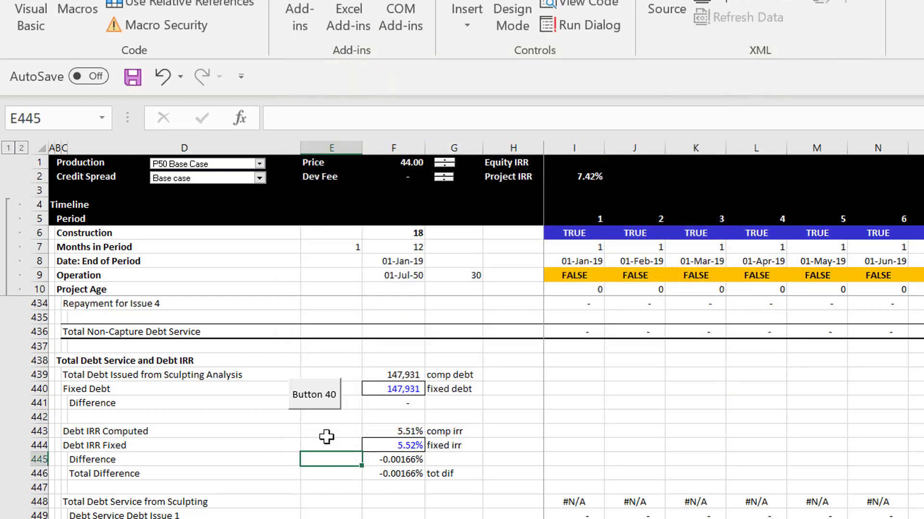
- Run the debt_irr_circ macro from the new button to resolve the debt and IRR differences
click(321, 409)
click(506, 408)
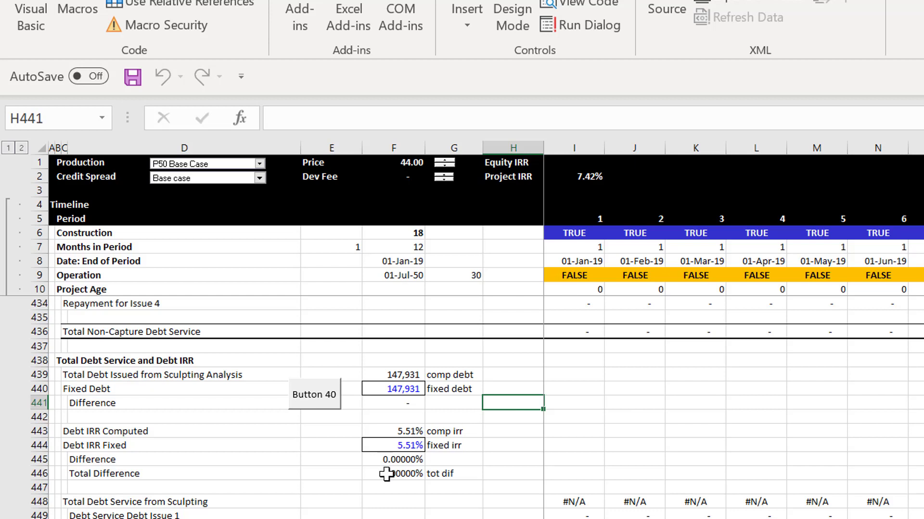
click(339, 442)
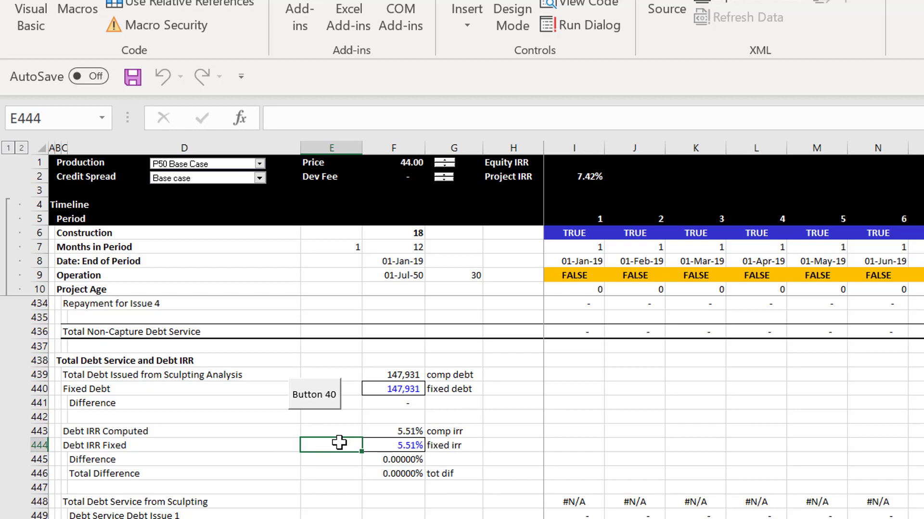
- Look back through the sculpting and debt schedule sections up to the sources and uses summary
key(Page_Down)
key(Page_Up)
key(Page_Up)
key(Page_Up)
key(Page_Up)
key(Page_Up)
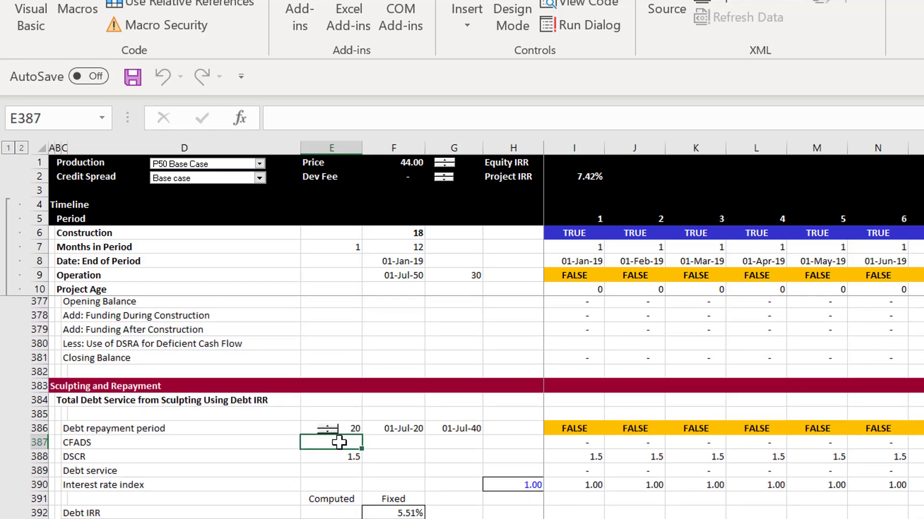
key(Page_Up)
key(Page_Up)
key(Page_Up)
key(Page_Up)
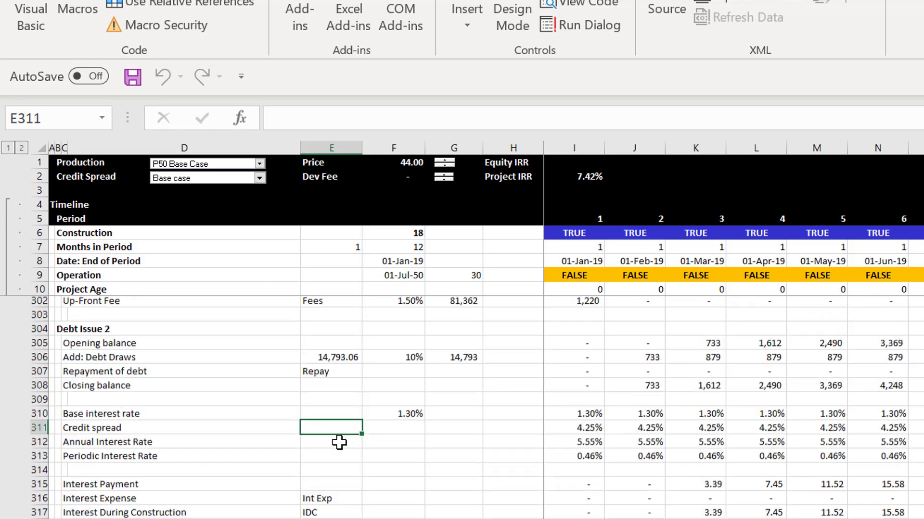
key(Page_Up)
key(Page_Up)
key(Page_Up)
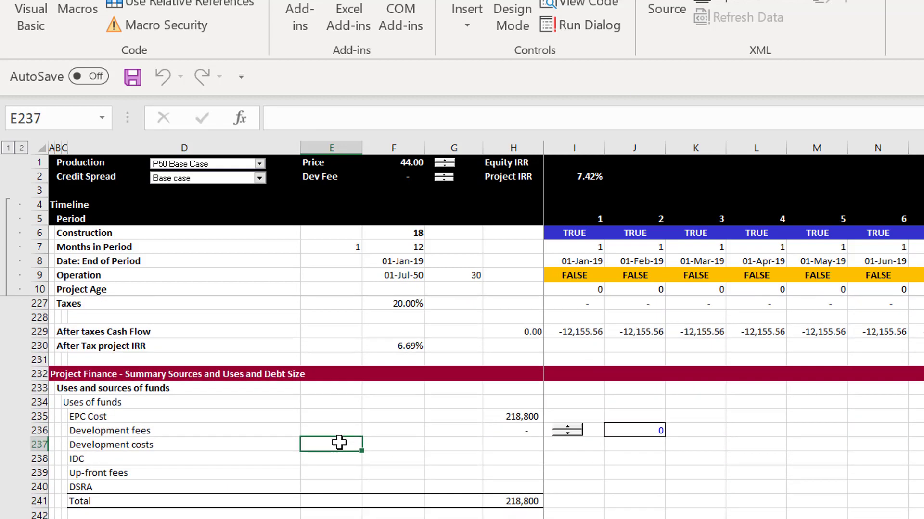
- Review the model from funding during construction down through the debt schedules to the Total Debt Service and Debt IRR section
key(Page_Down)
key(Page_Down)
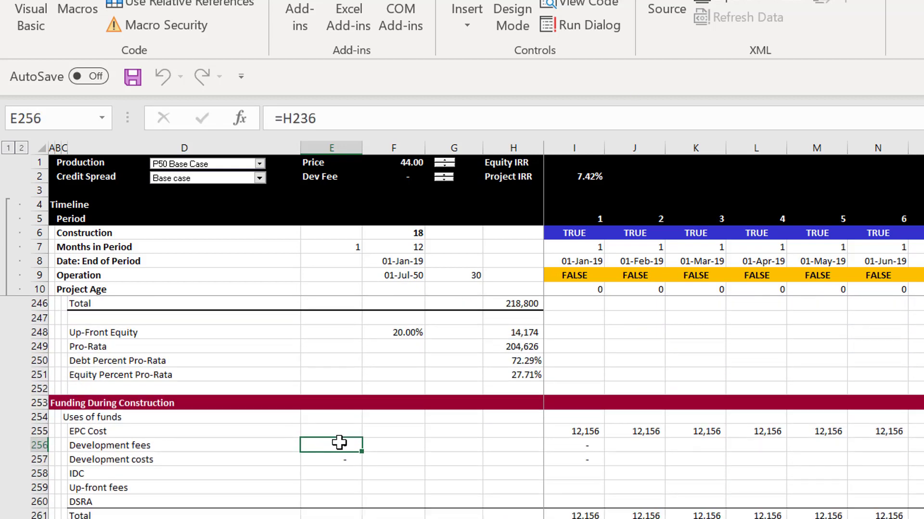
key(Page_Down)
key(Page_Down)
key(Page_Down)
key(Page_Down)
key(Page_Down)
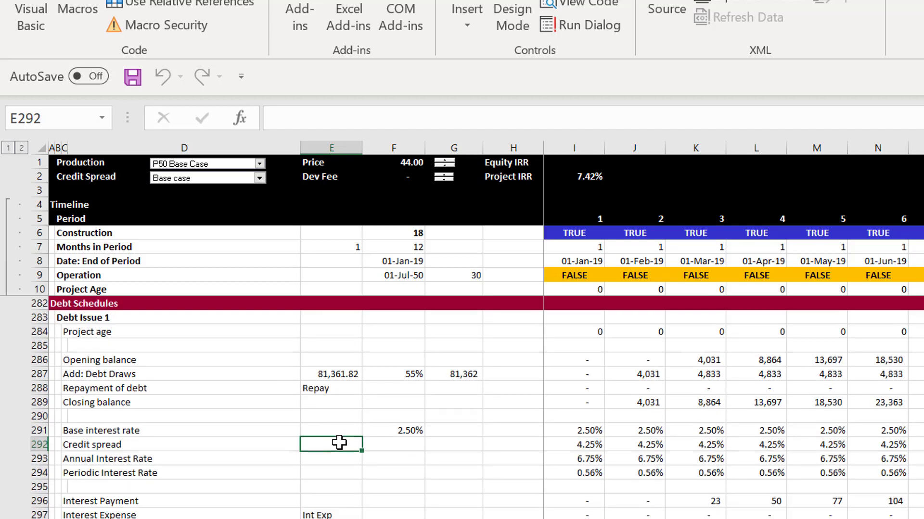
key(Page_Down)
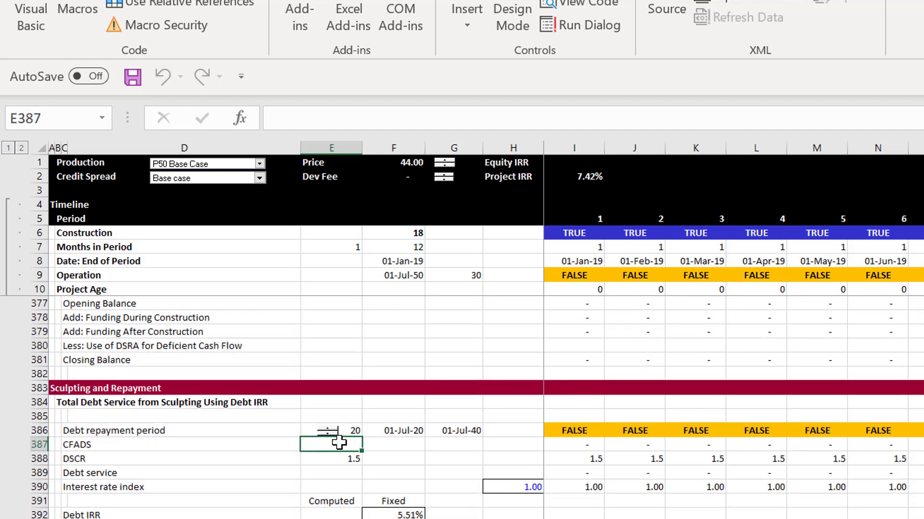
key(Page_Down)
key(Page_Down)
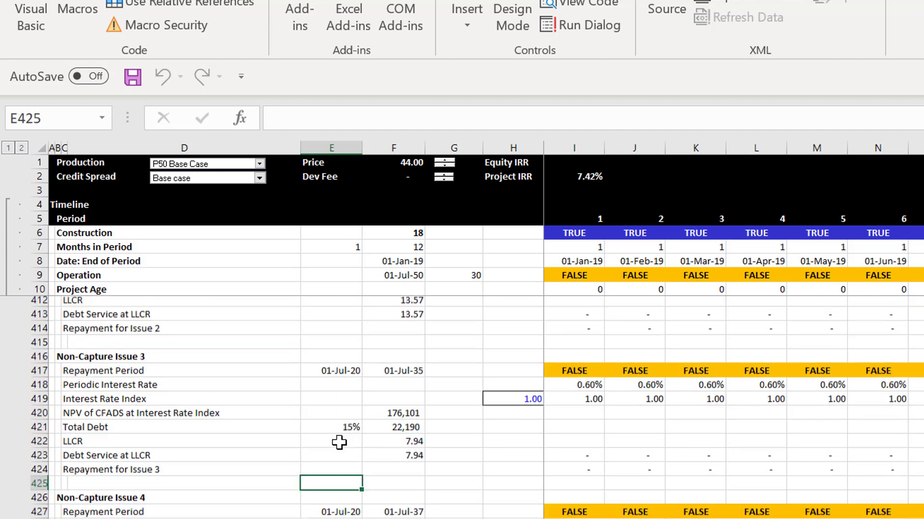
key(Page_Down)
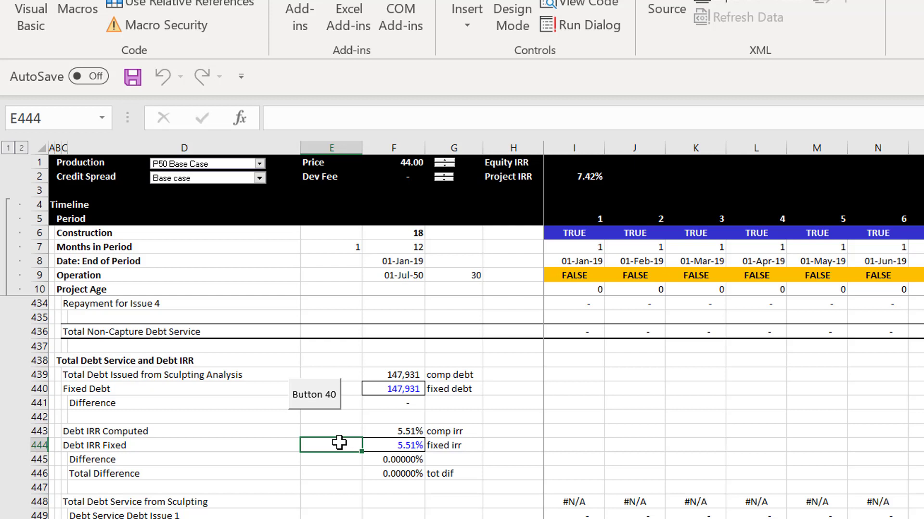
- Examine the debt IRR differences and the debt service rows for the four issues below them
click(522, 415)
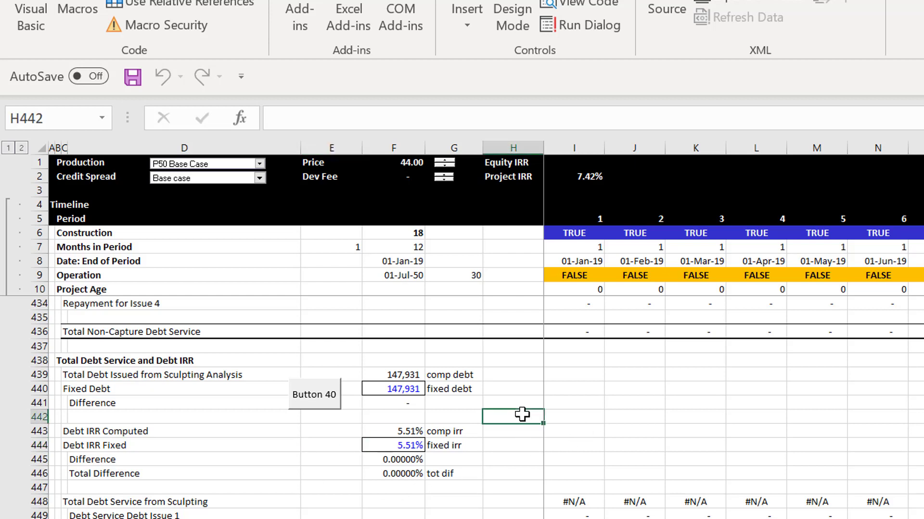
key(Down)
key(Down)
key(Down)
key(Down)
key(Down)
key(Down)
key(Down)
key(Down)
key(Down)
key(Down)
key(Down)
key(Down)
key(Down)
key(Down)
key(Down)
key(Down)
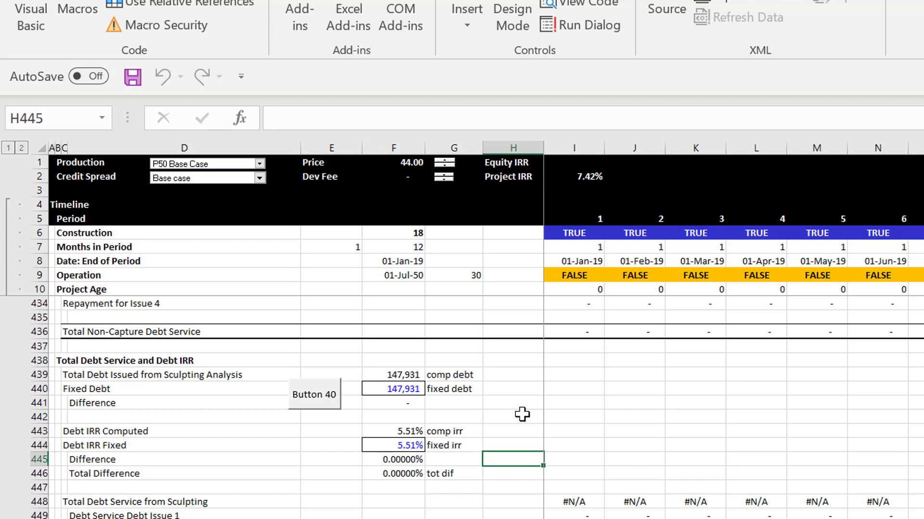
key(Up)
key(Up)
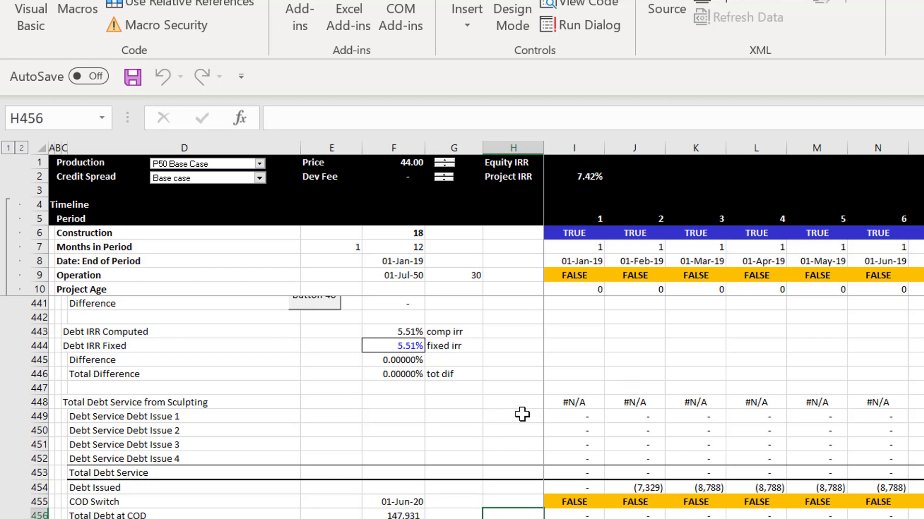
- Go back through the model to the Assumptions section at its beginning
key(Page_Up)
key(Page_Up)
key(Page_Up)
key(Page_Up)
key(Page_Up)
key(Page_Up)
key(Page_Up)
key(Page_Up)
key(Page_Up)
key(Page_Up)
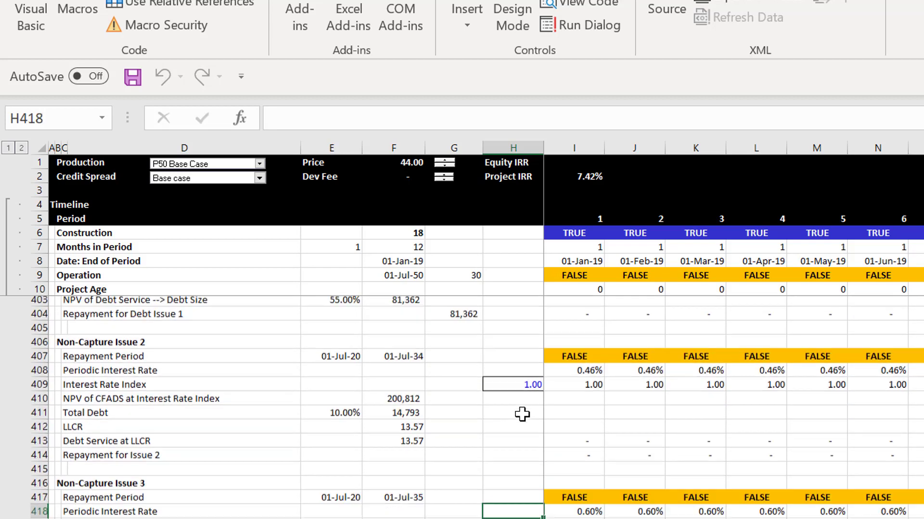
key(Page_Up)
key(Page_Up)
key(Page_Up)
key(Page_Up)
key(Page_Up)
key(Page_Up)
key(Page_Up)
key(Page_Up)
key(Page_Up)
key(Page_Up)
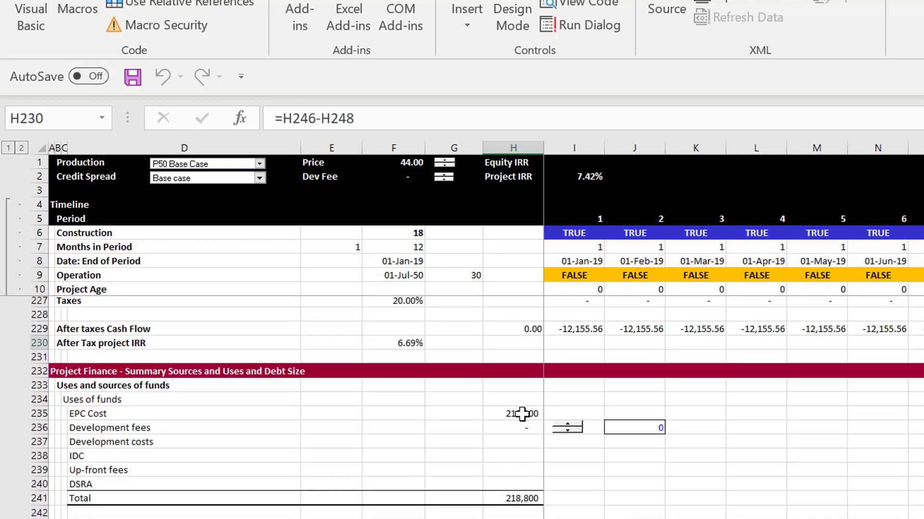
key(Page_Up)
key(Page_Up)
key(Page_Up)
key(Page_Up)
key(Page_Up)
key(Page_Up)
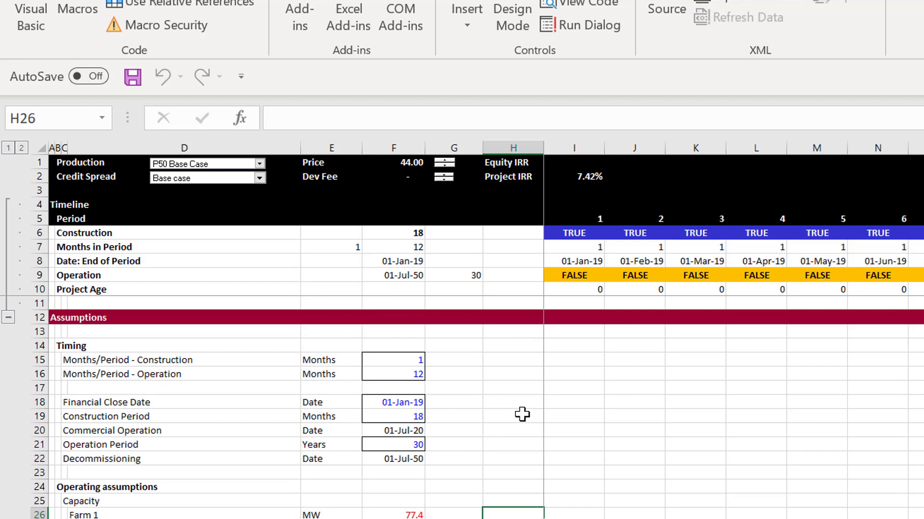
- Look through the O&M, PPA, tax and financing assumptions, including the credit protection inputs
key(Page_Down)
key(Page_Down)
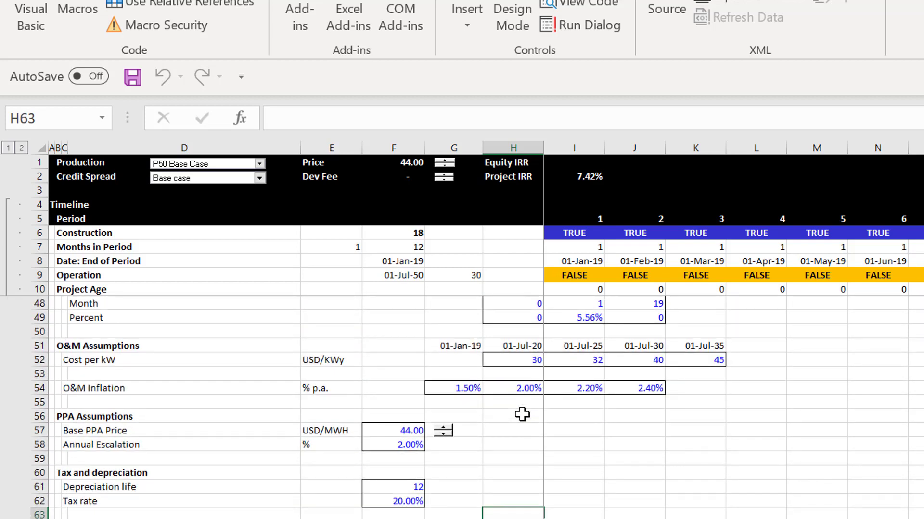
key(Page_Down)
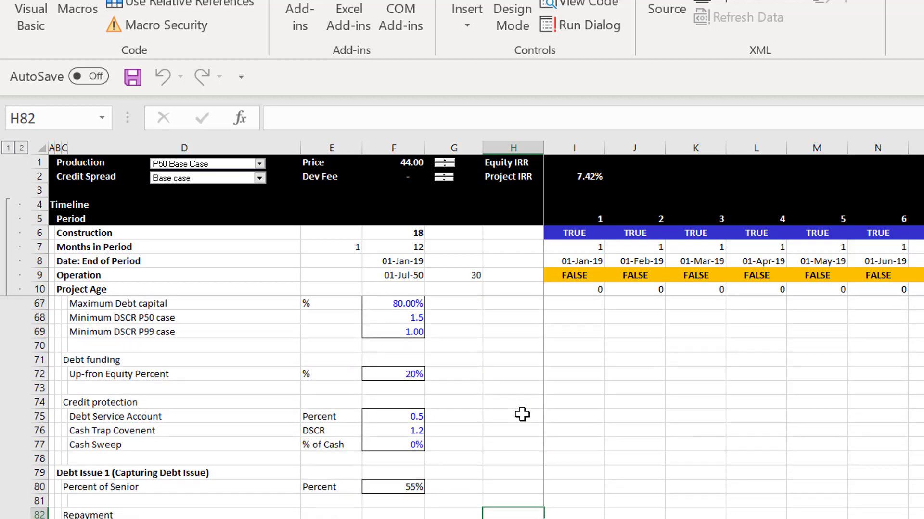
key(Left)
key(Left)
key(Left)
key(Up)
key(Up)
key(Up)
key(Up)
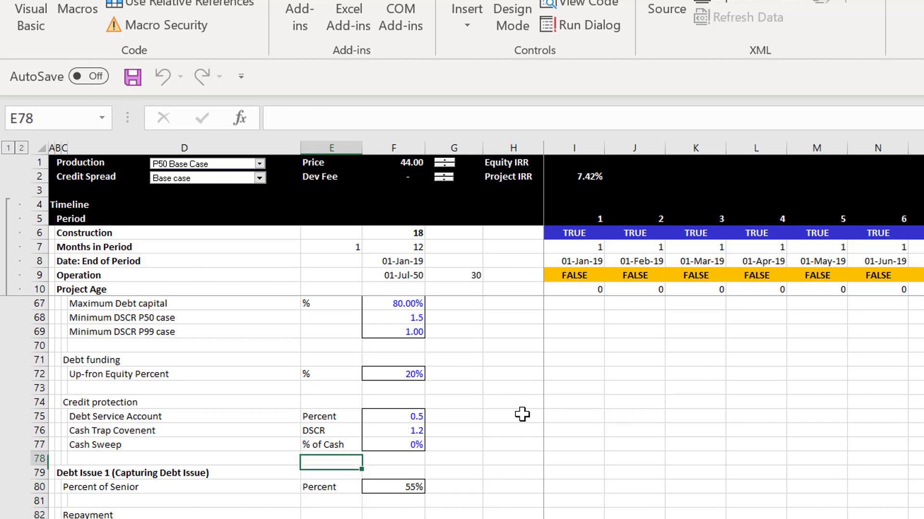
key(Up)
key(Up)
key(Right)
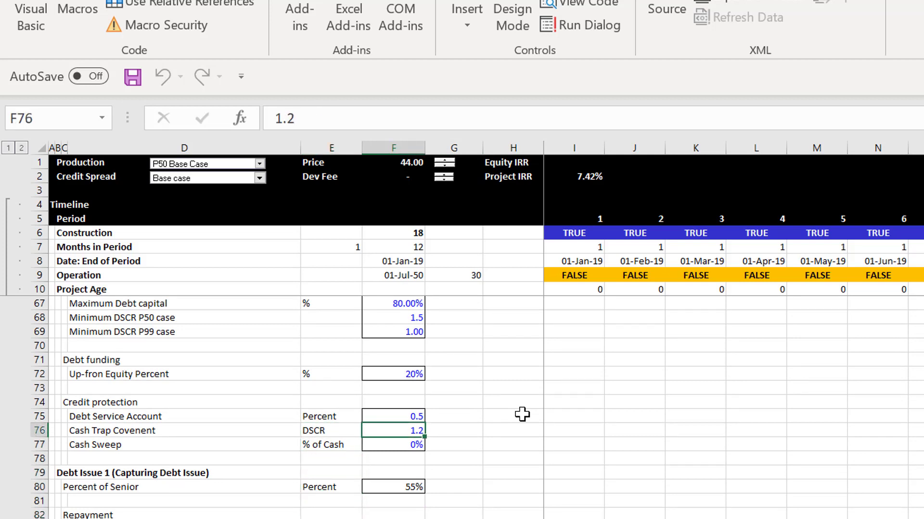
key(Up)
key(Up)
key(Up)
key(Up)
key(Up)
key(Up)
key(Up)
key(Up)
key(Up)
key(Up)
key(Up)
key(Up)
key(Up)
key(Up)
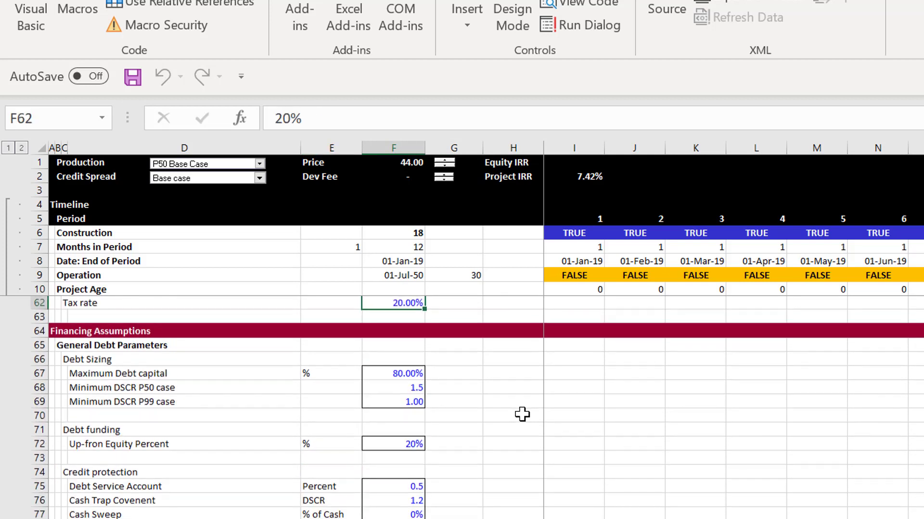
- Examine the debt sizing inputs: maximum debt capital and the minimum DSCR for the P50 and P99 cases
key(Down)
key(Down)
key(Down)
key(Down)
key(Down)
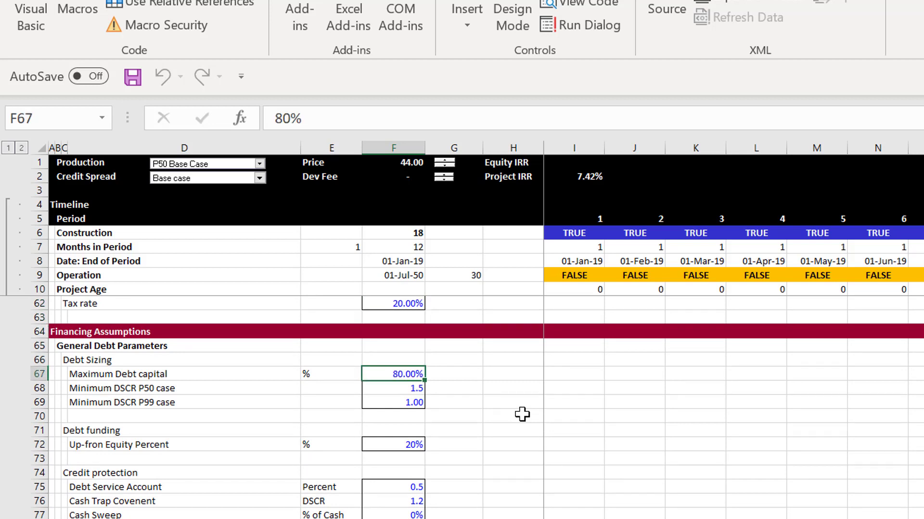
key(Down)
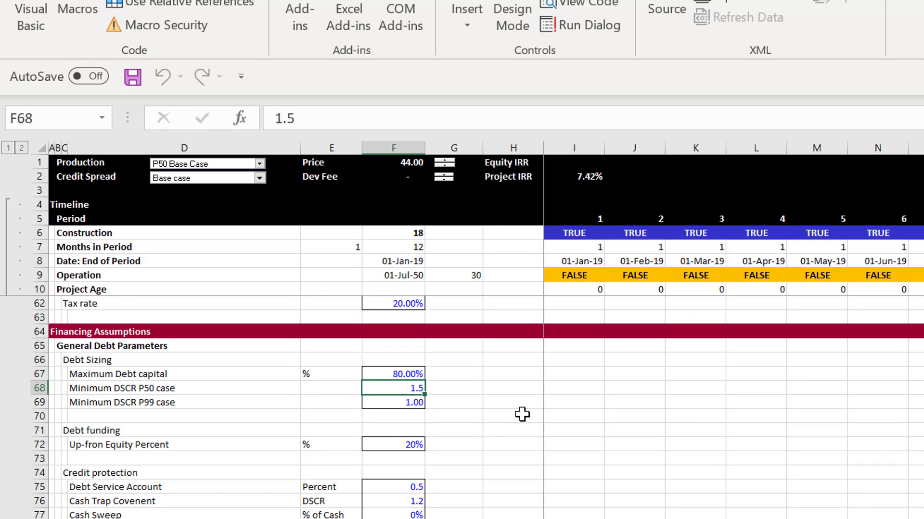
key(Up)
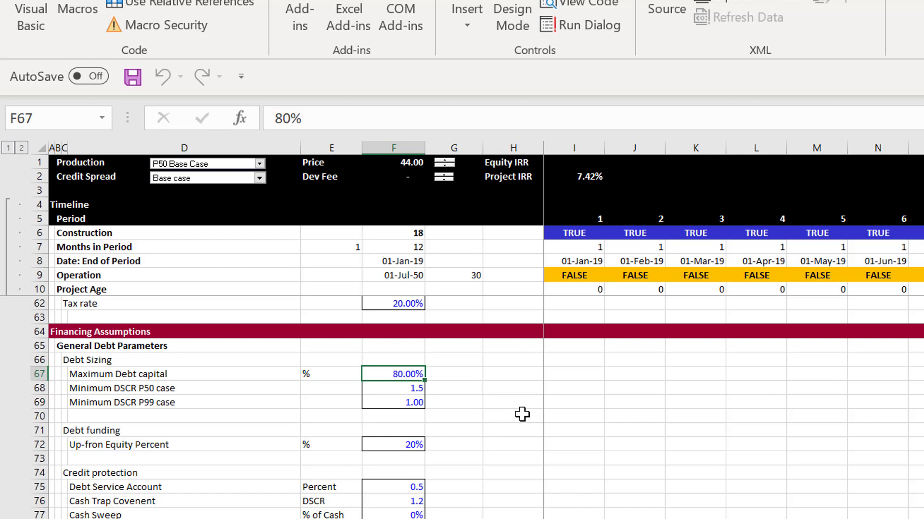
key(Down)
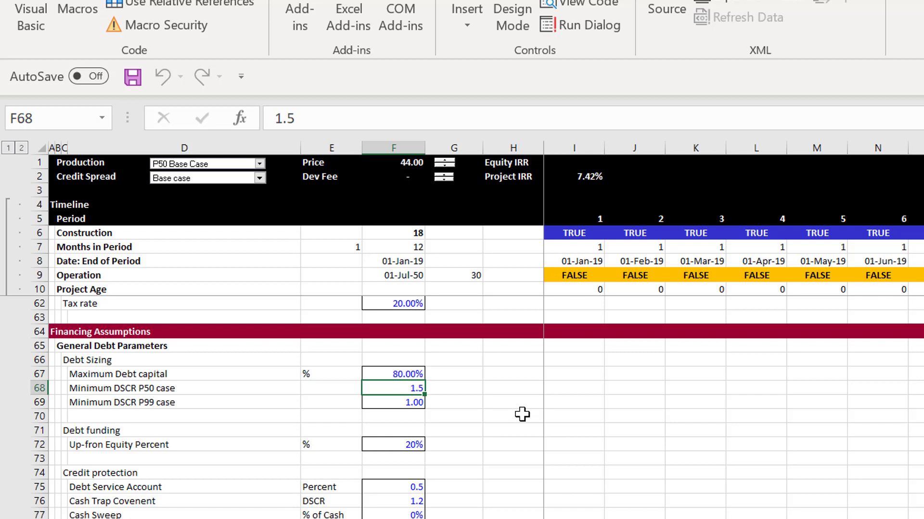
key(Up)
key(Down)
key(Up)
key(Up)
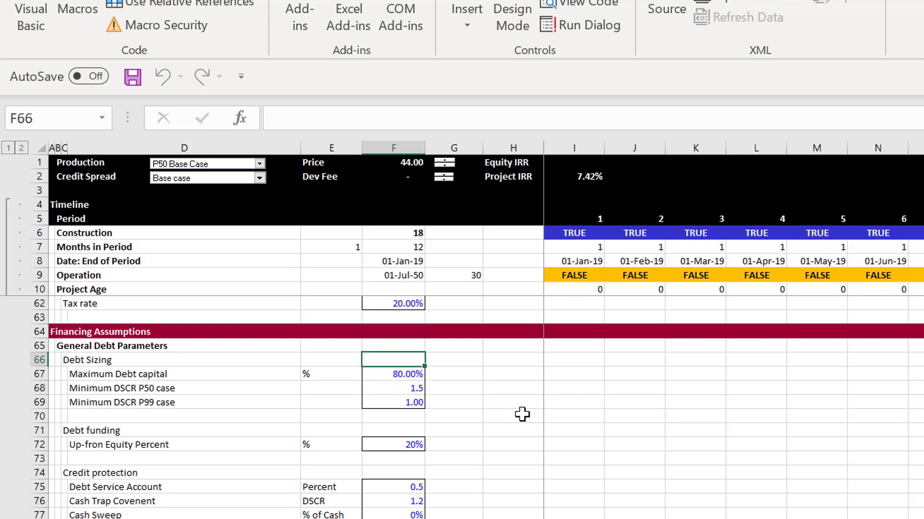
key(Down)
key(Down)
key(Up)
key(Down)
key(Down)
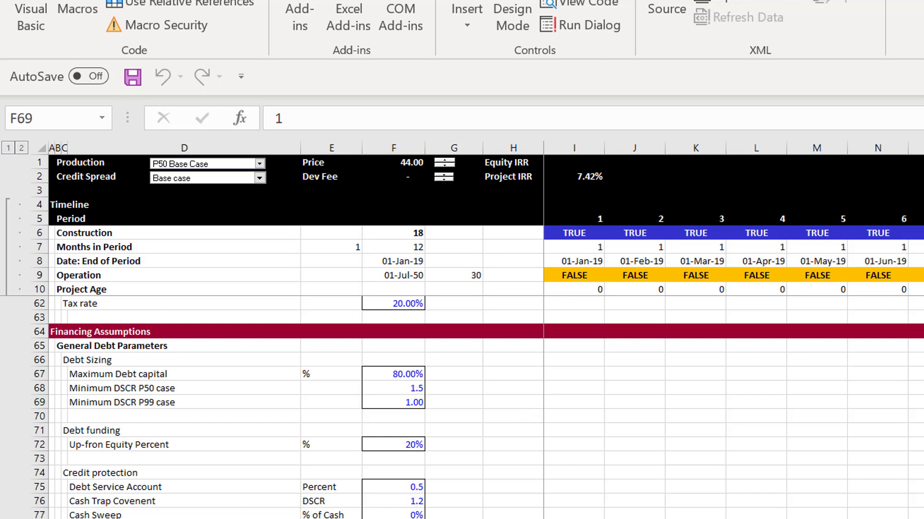
click(507, 471)
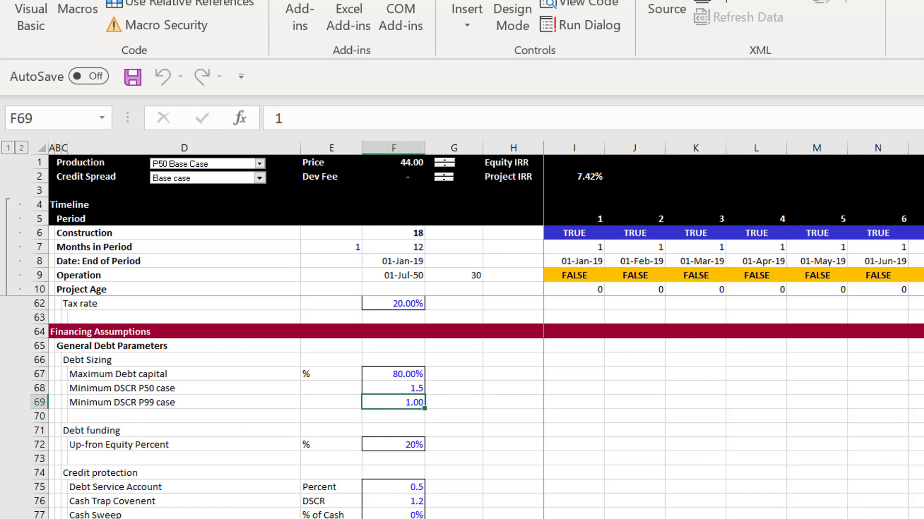
click(459, 417)
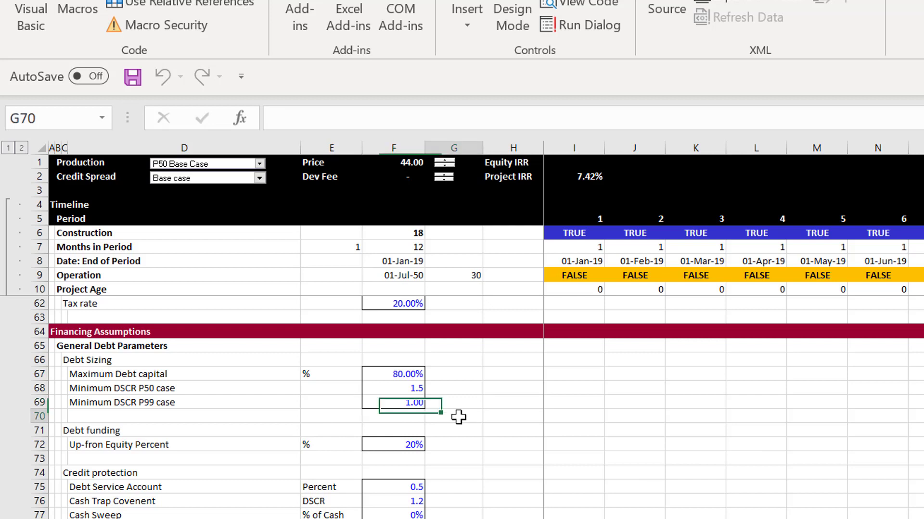